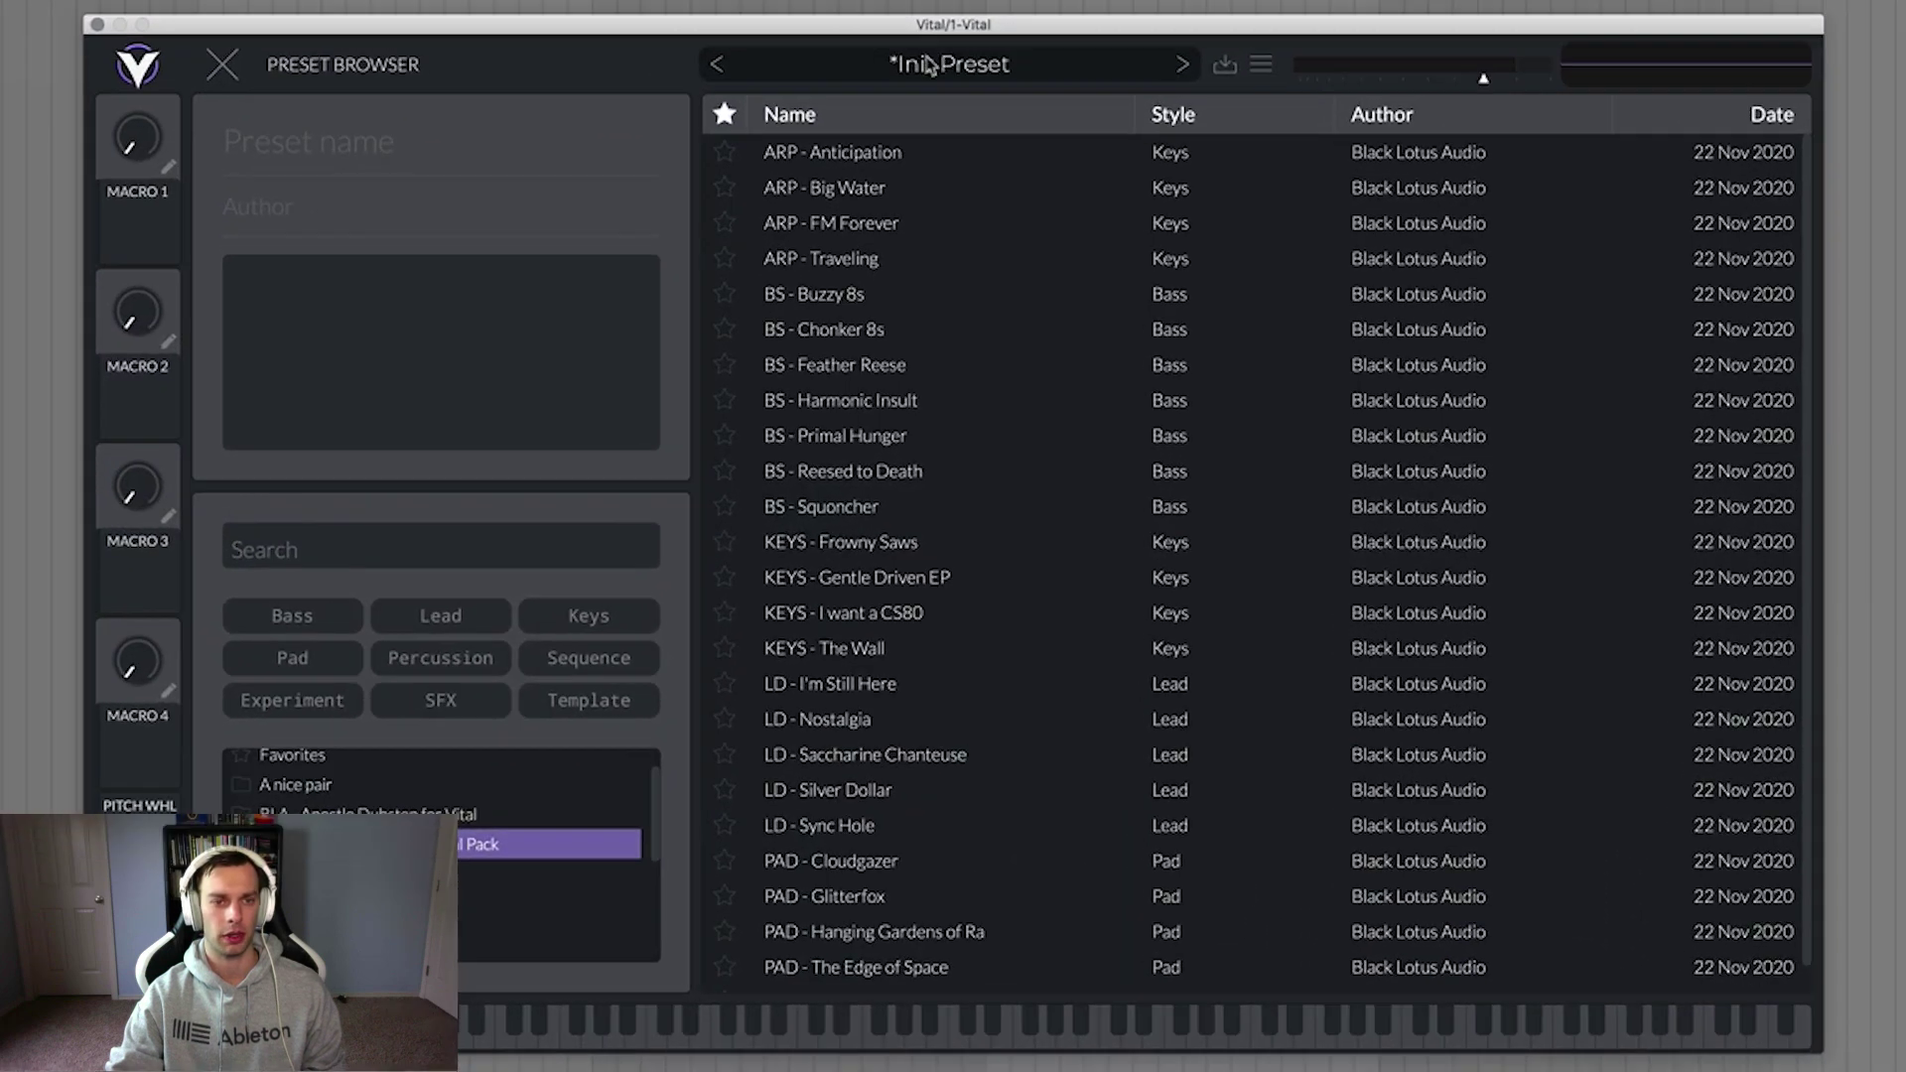
# Step: Reopen Vital's preset browser through Browse Presets to list the Black Lotus Audio presets
pyautogui.click(978, 70)
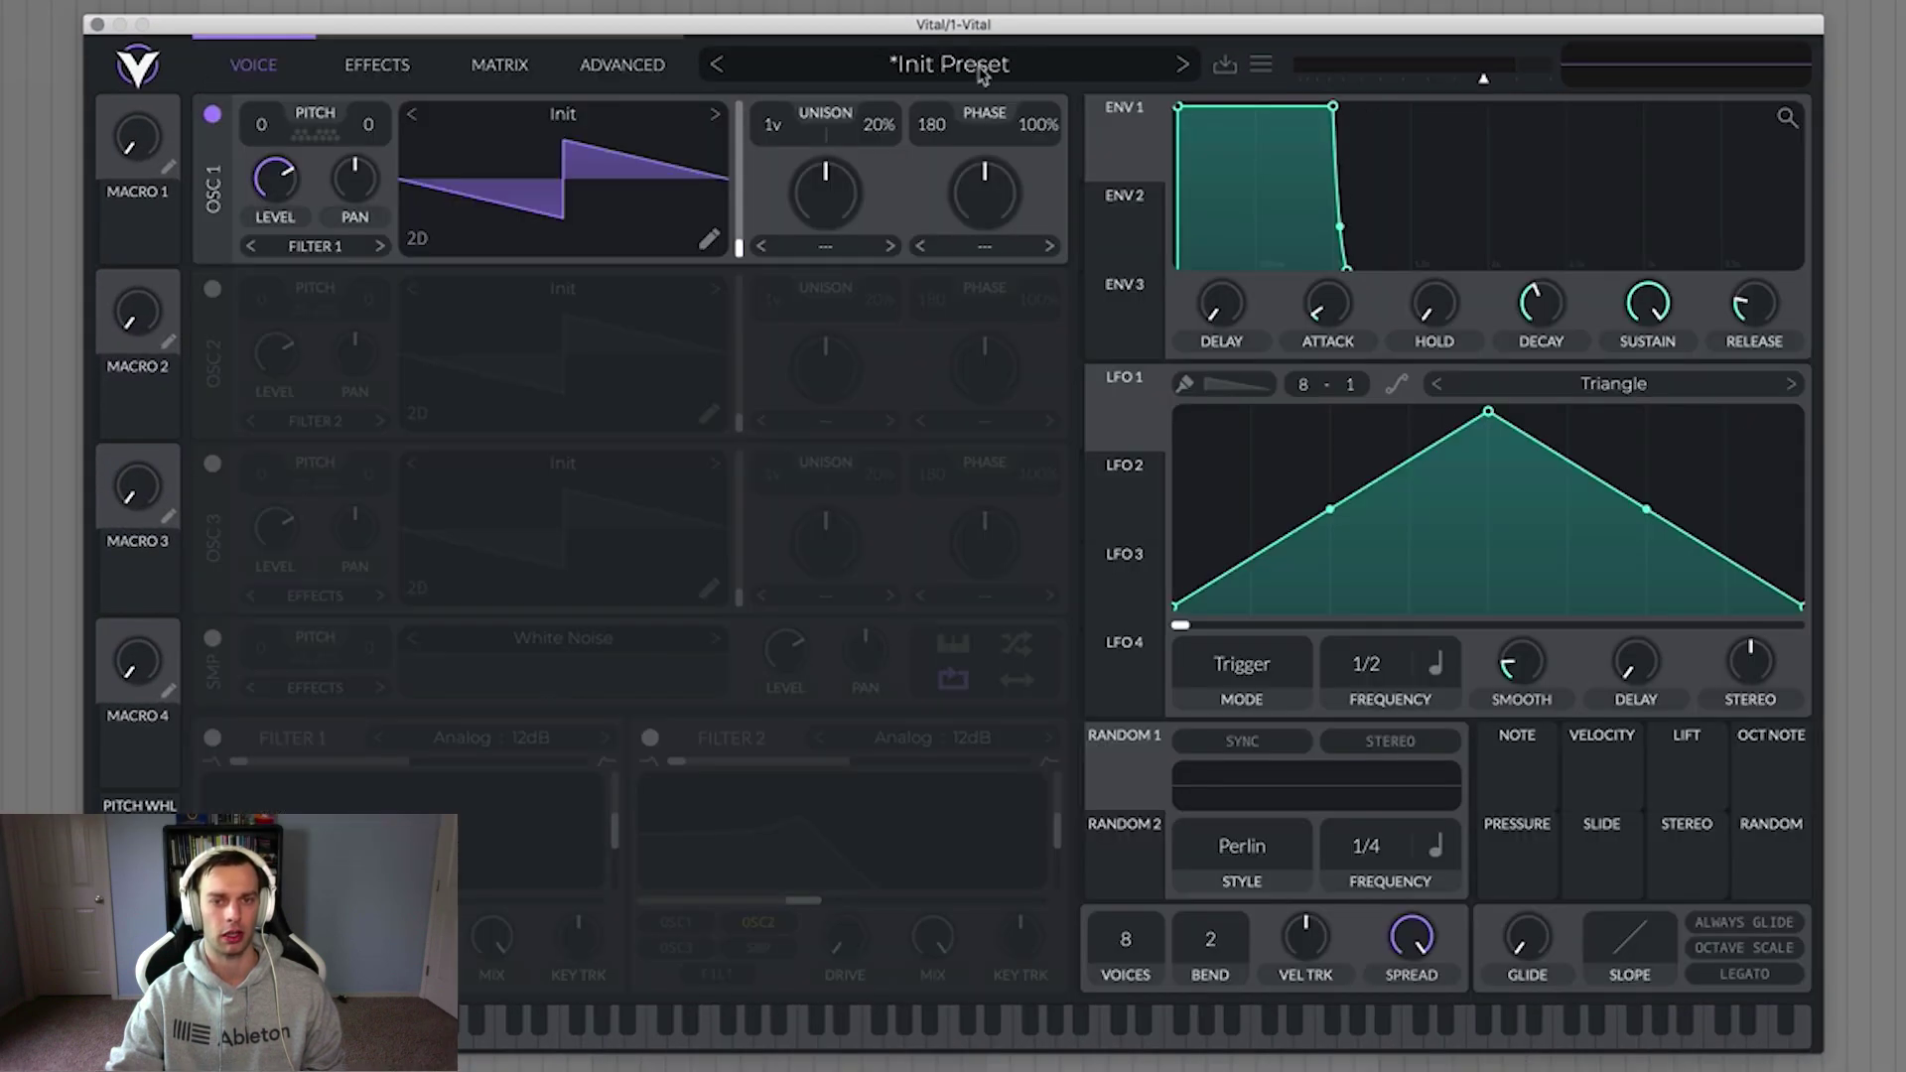
pyautogui.click(971, 66)
pyautogui.click(1261, 63)
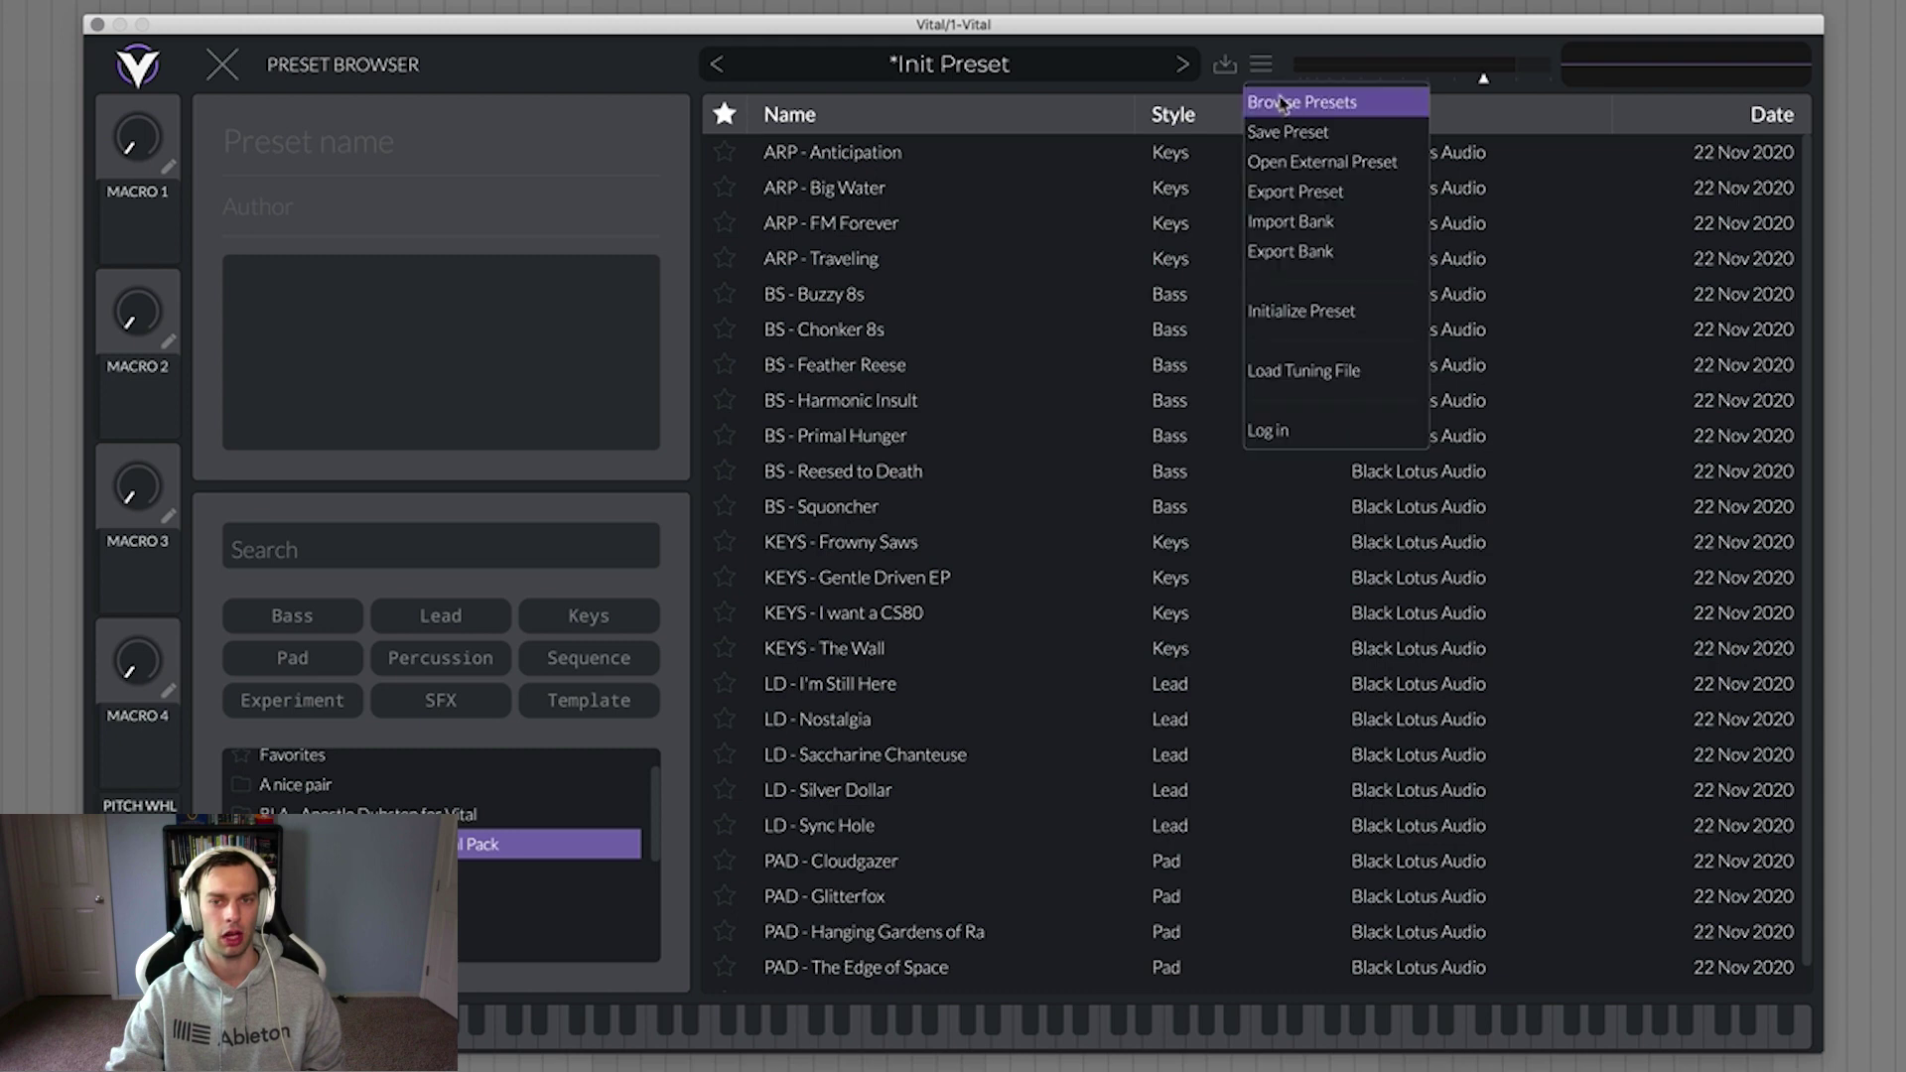
pyautogui.click(1287, 109)
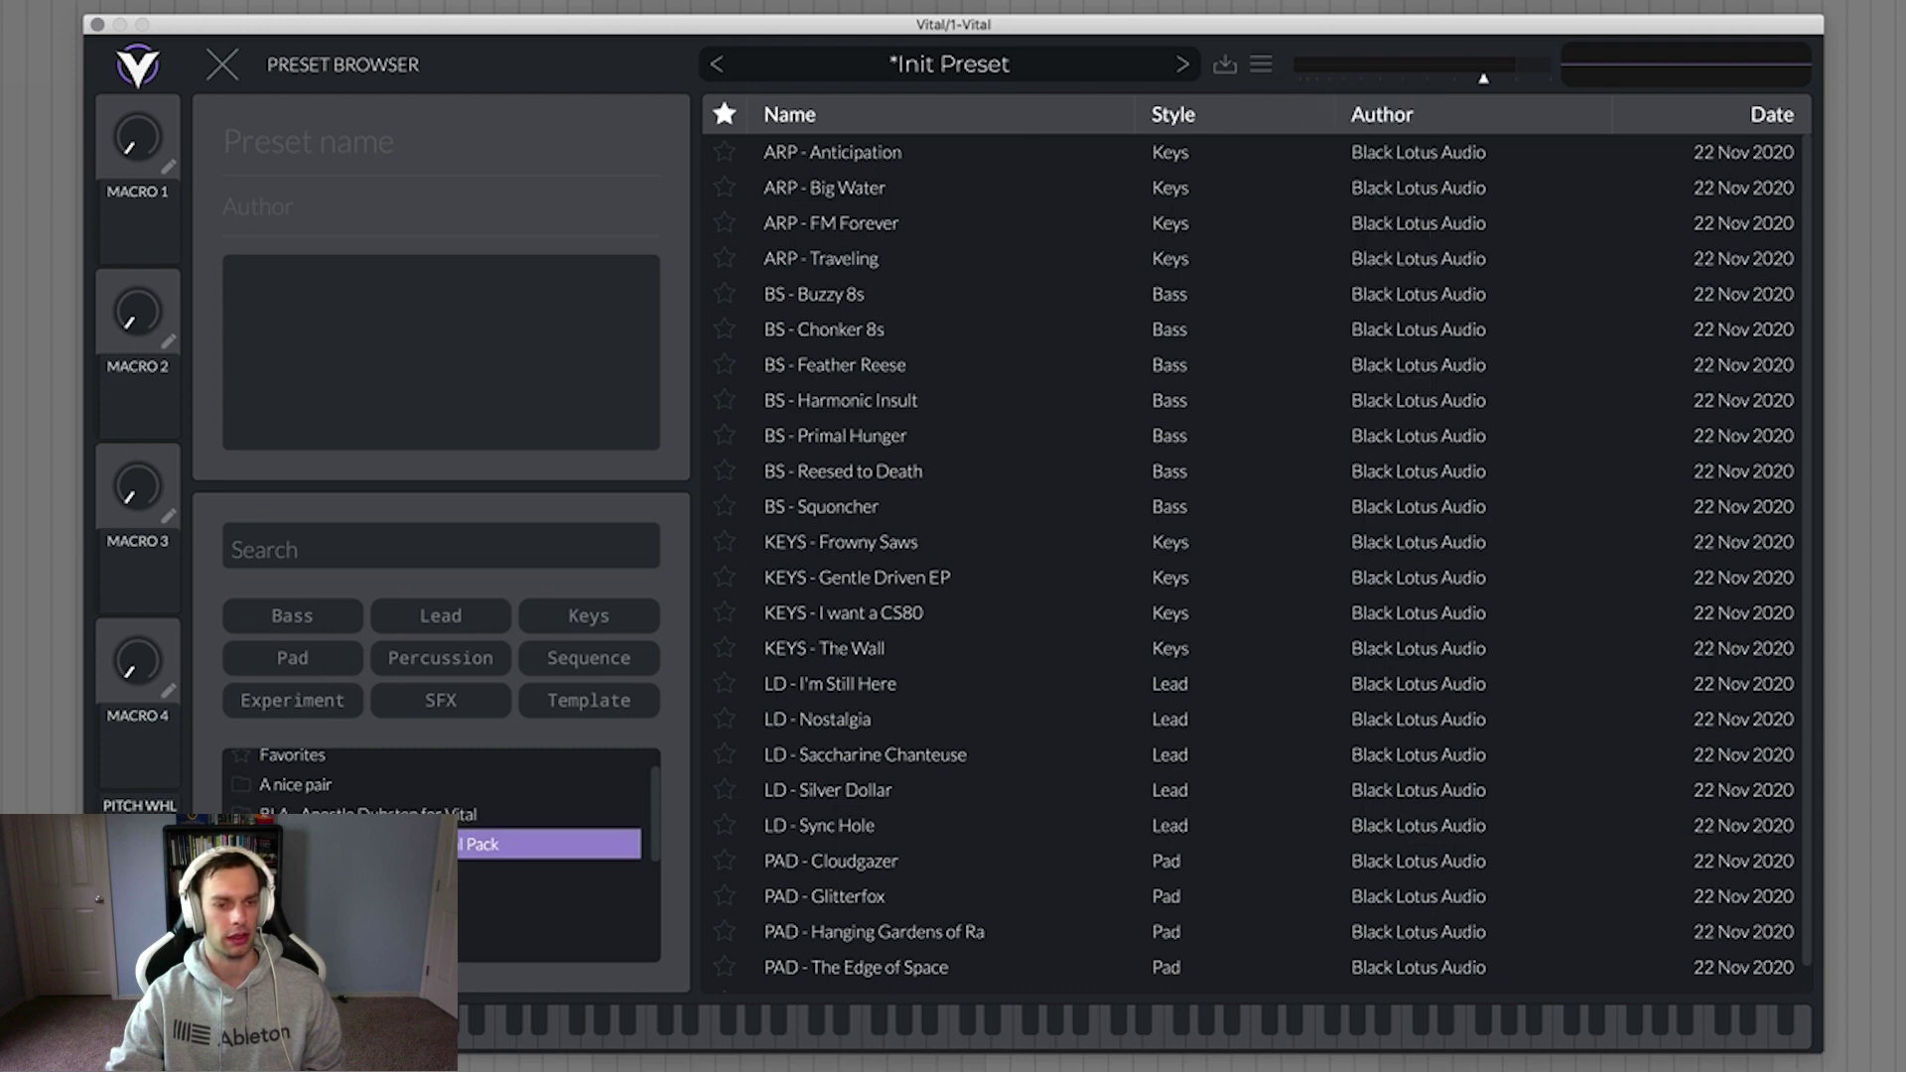
# Step: Scroll the folder list and expand the Black Lotus Audio - DnB Vital Pack folder
pyautogui.scroll(2, 442, 844)
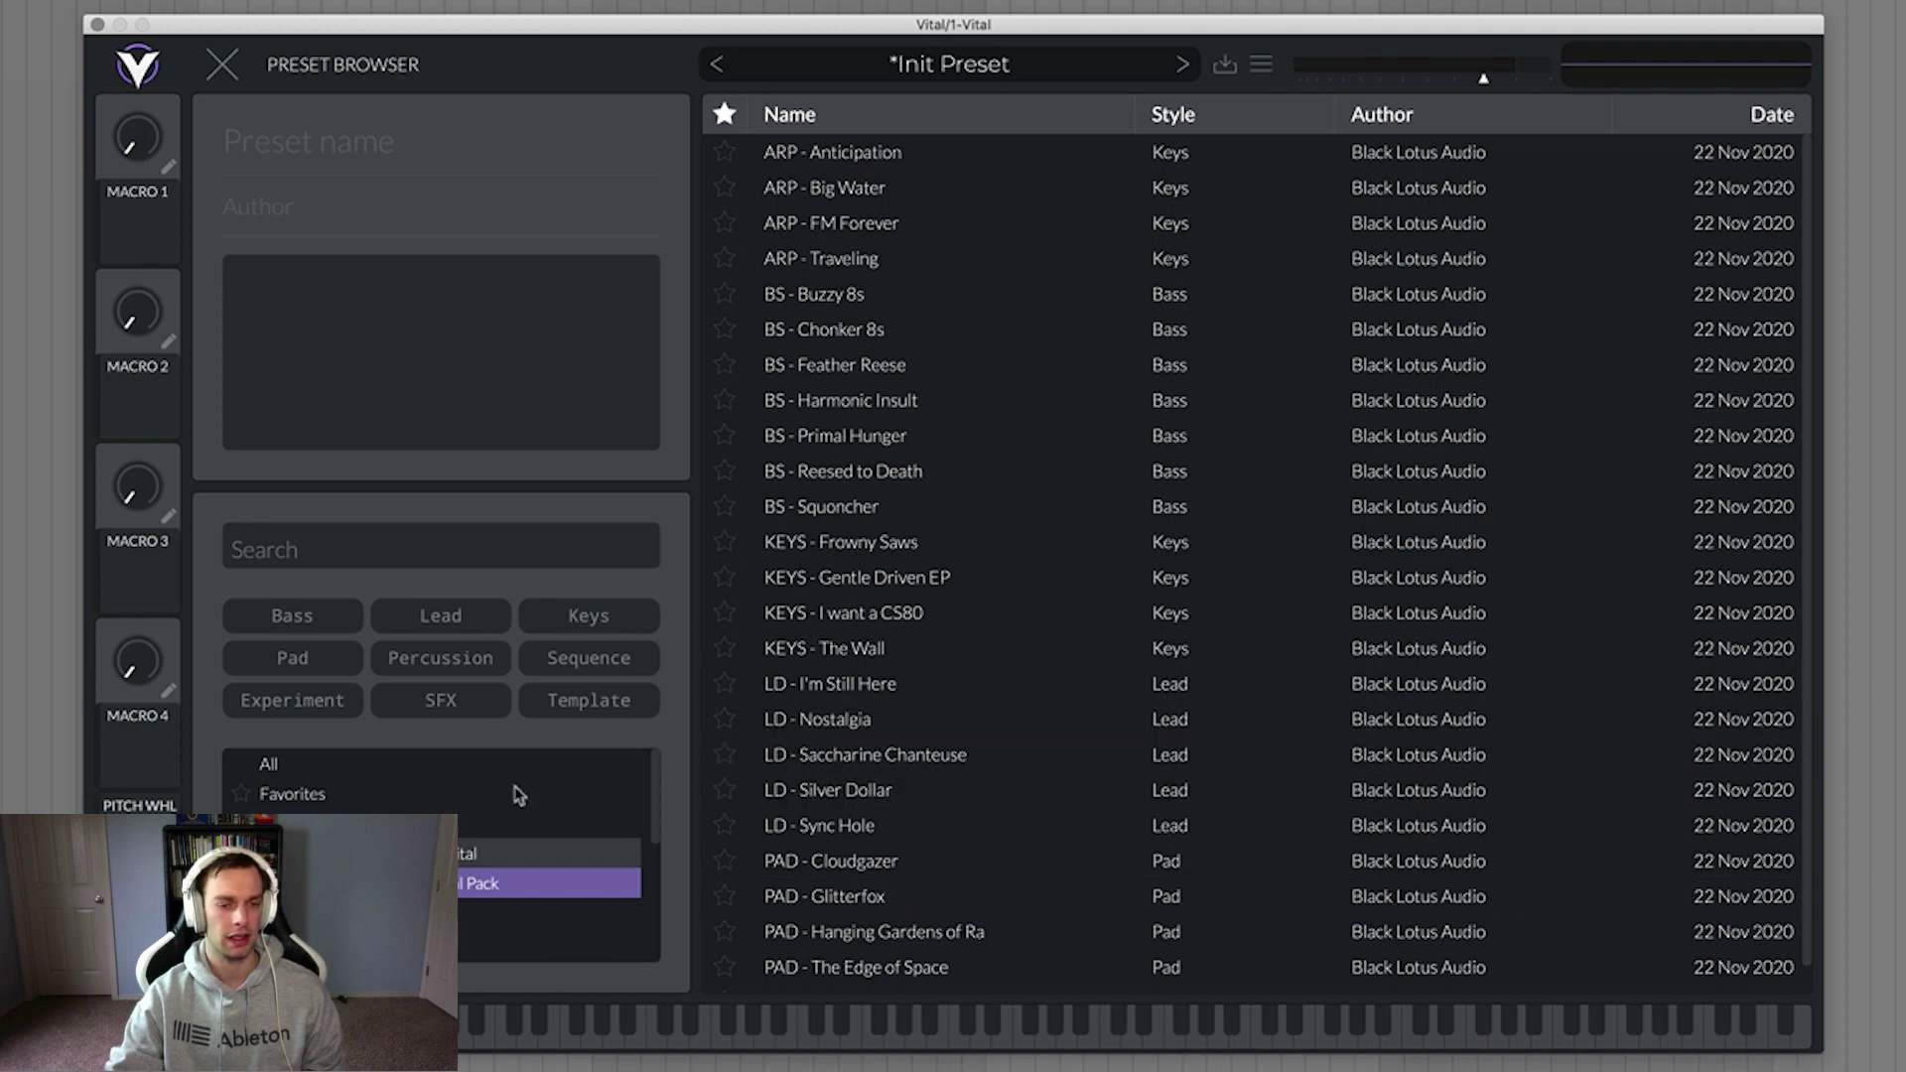
pyautogui.scroll(-2, 482, 784)
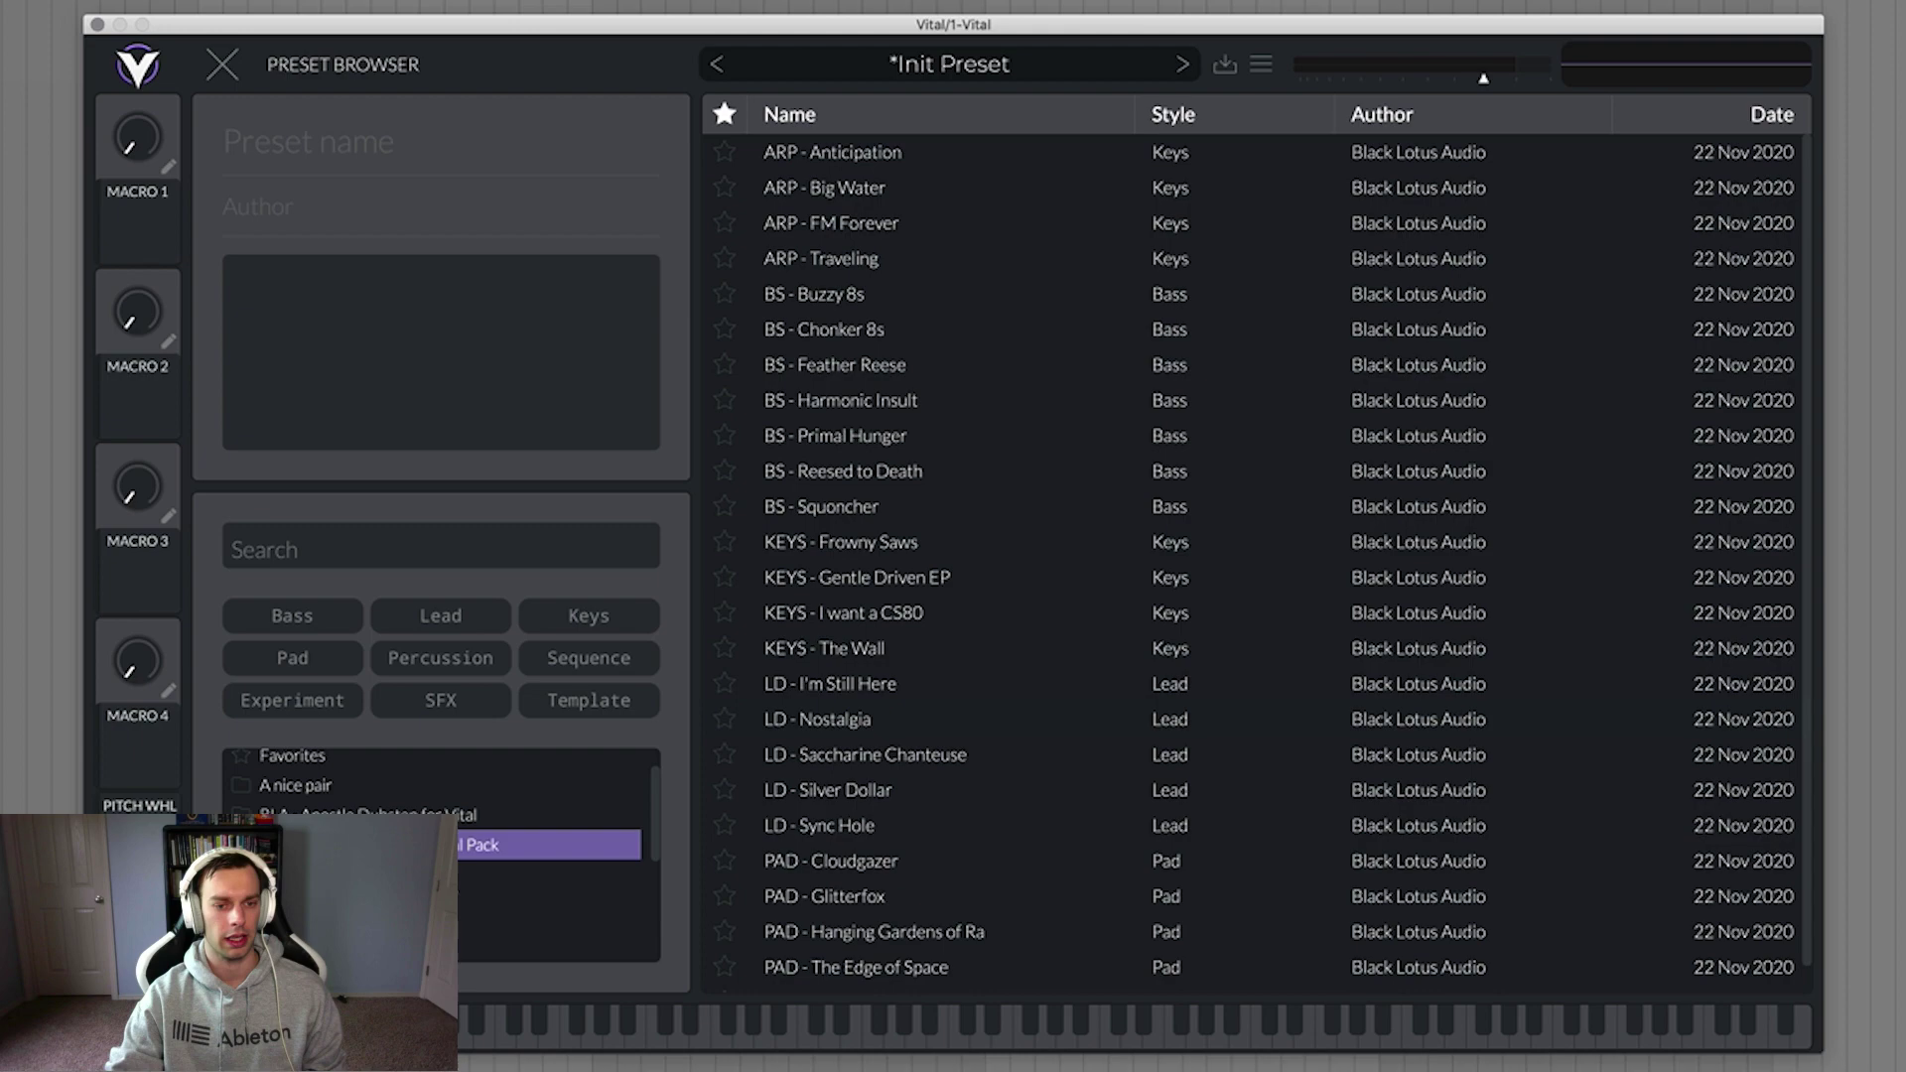
pyautogui.scroll(2, 496, 898)
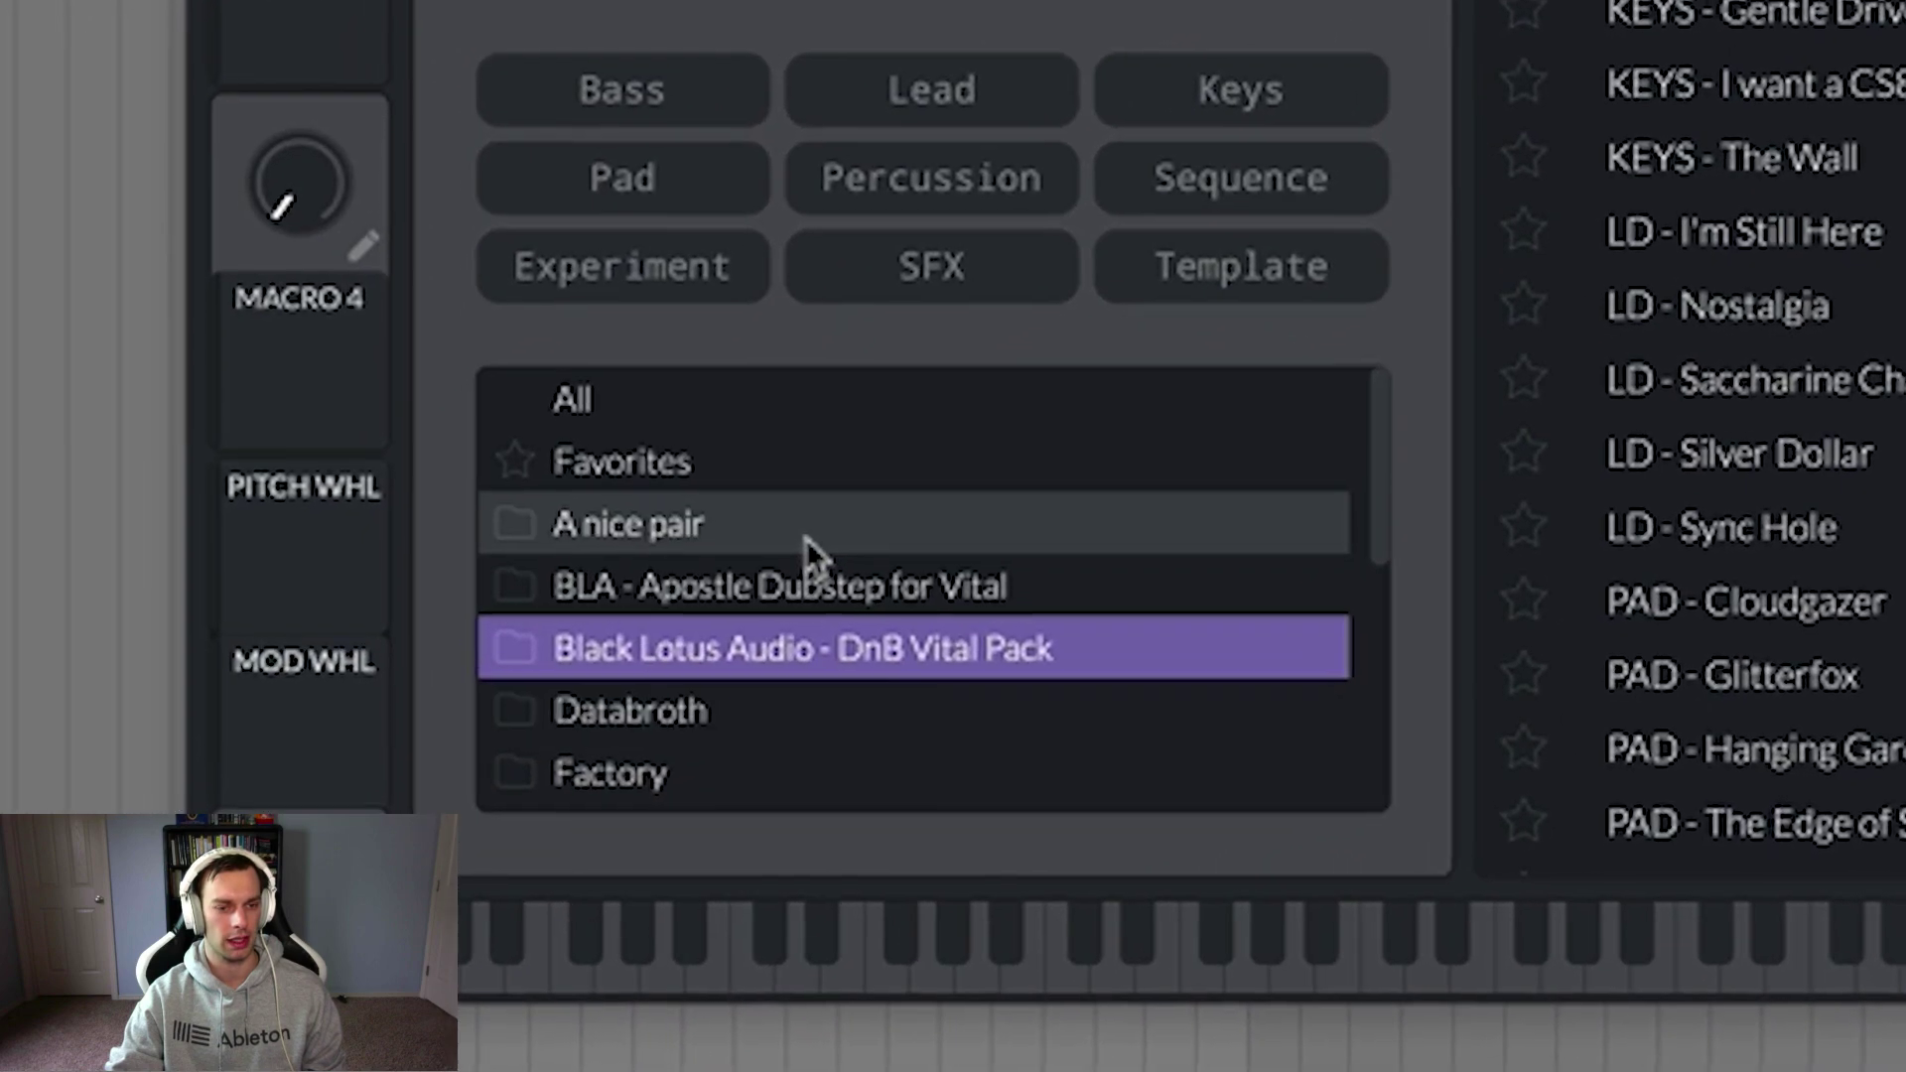
pyautogui.scroll(-5, 531, 740)
pyautogui.scroll(-3, 781, 576)
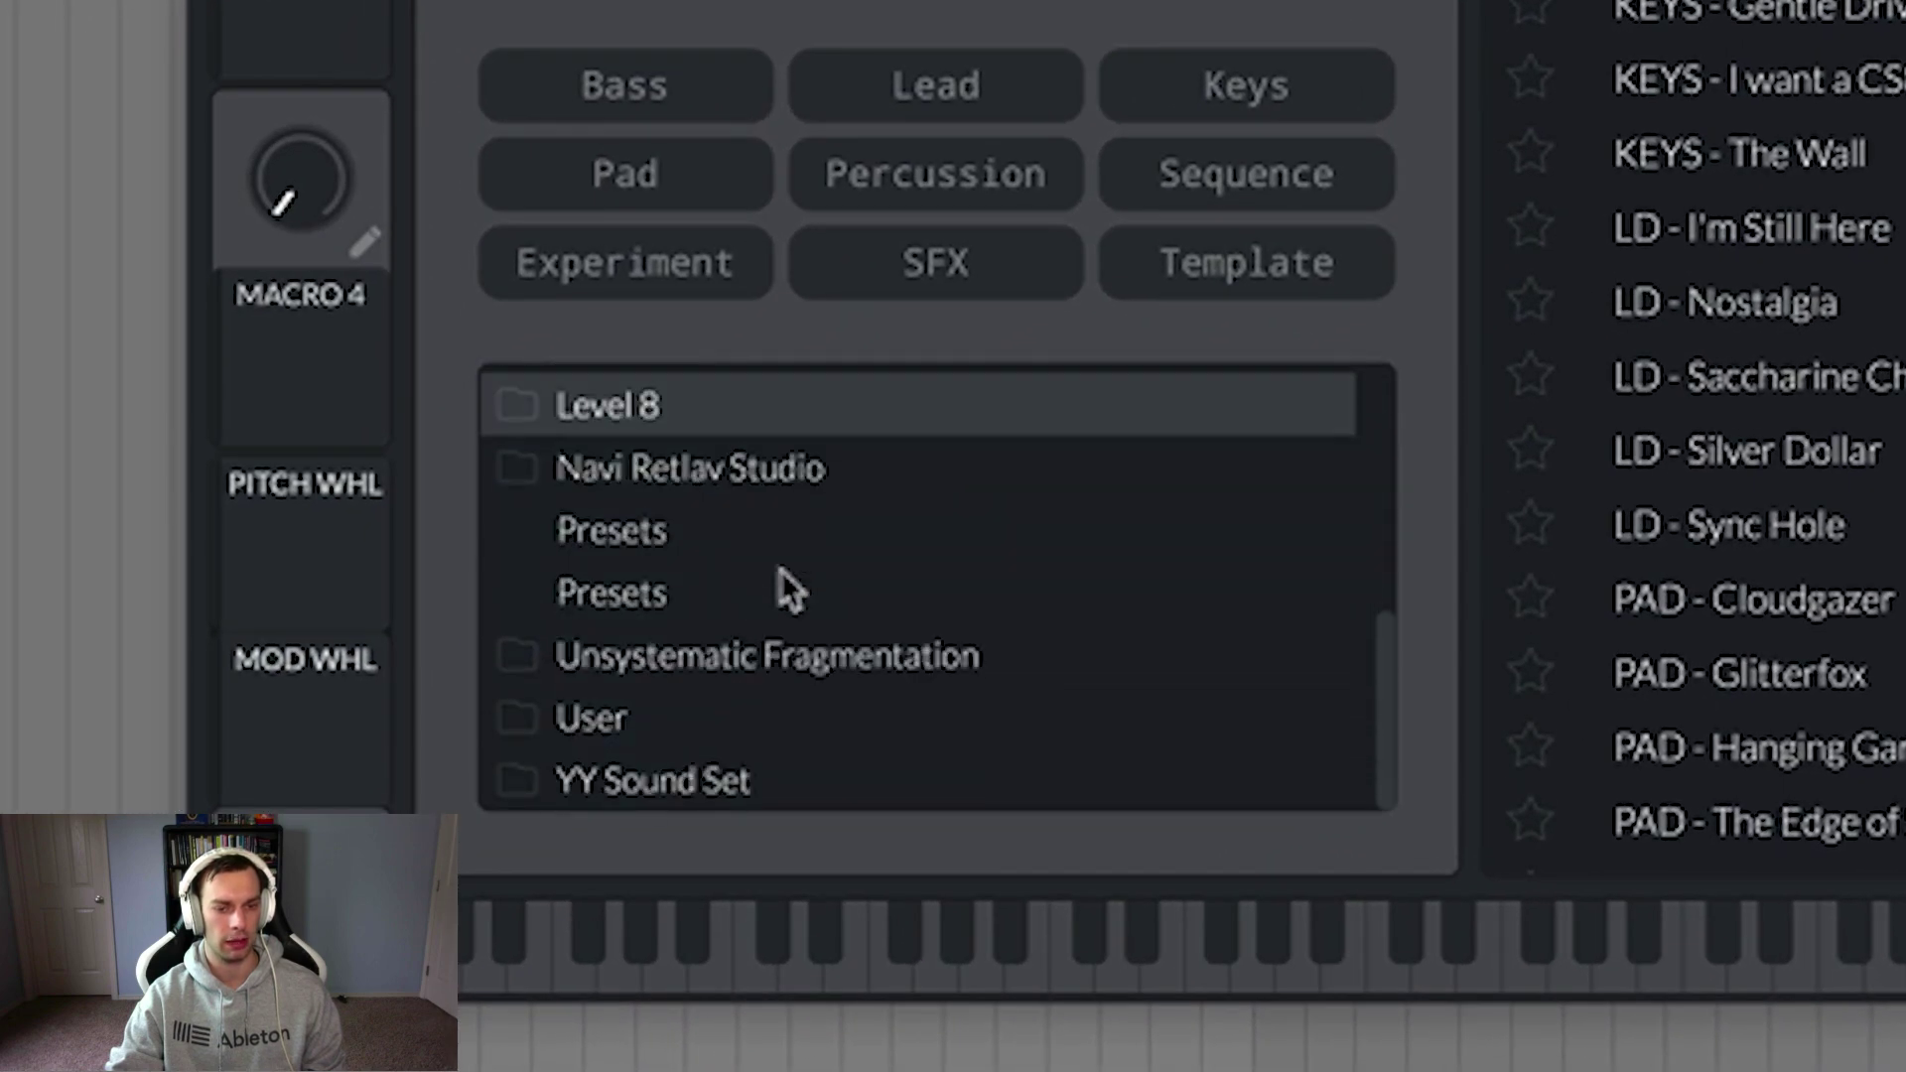
pyautogui.scroll(6, 760, 725)
pyautogui.scroll(1, 747, 695)
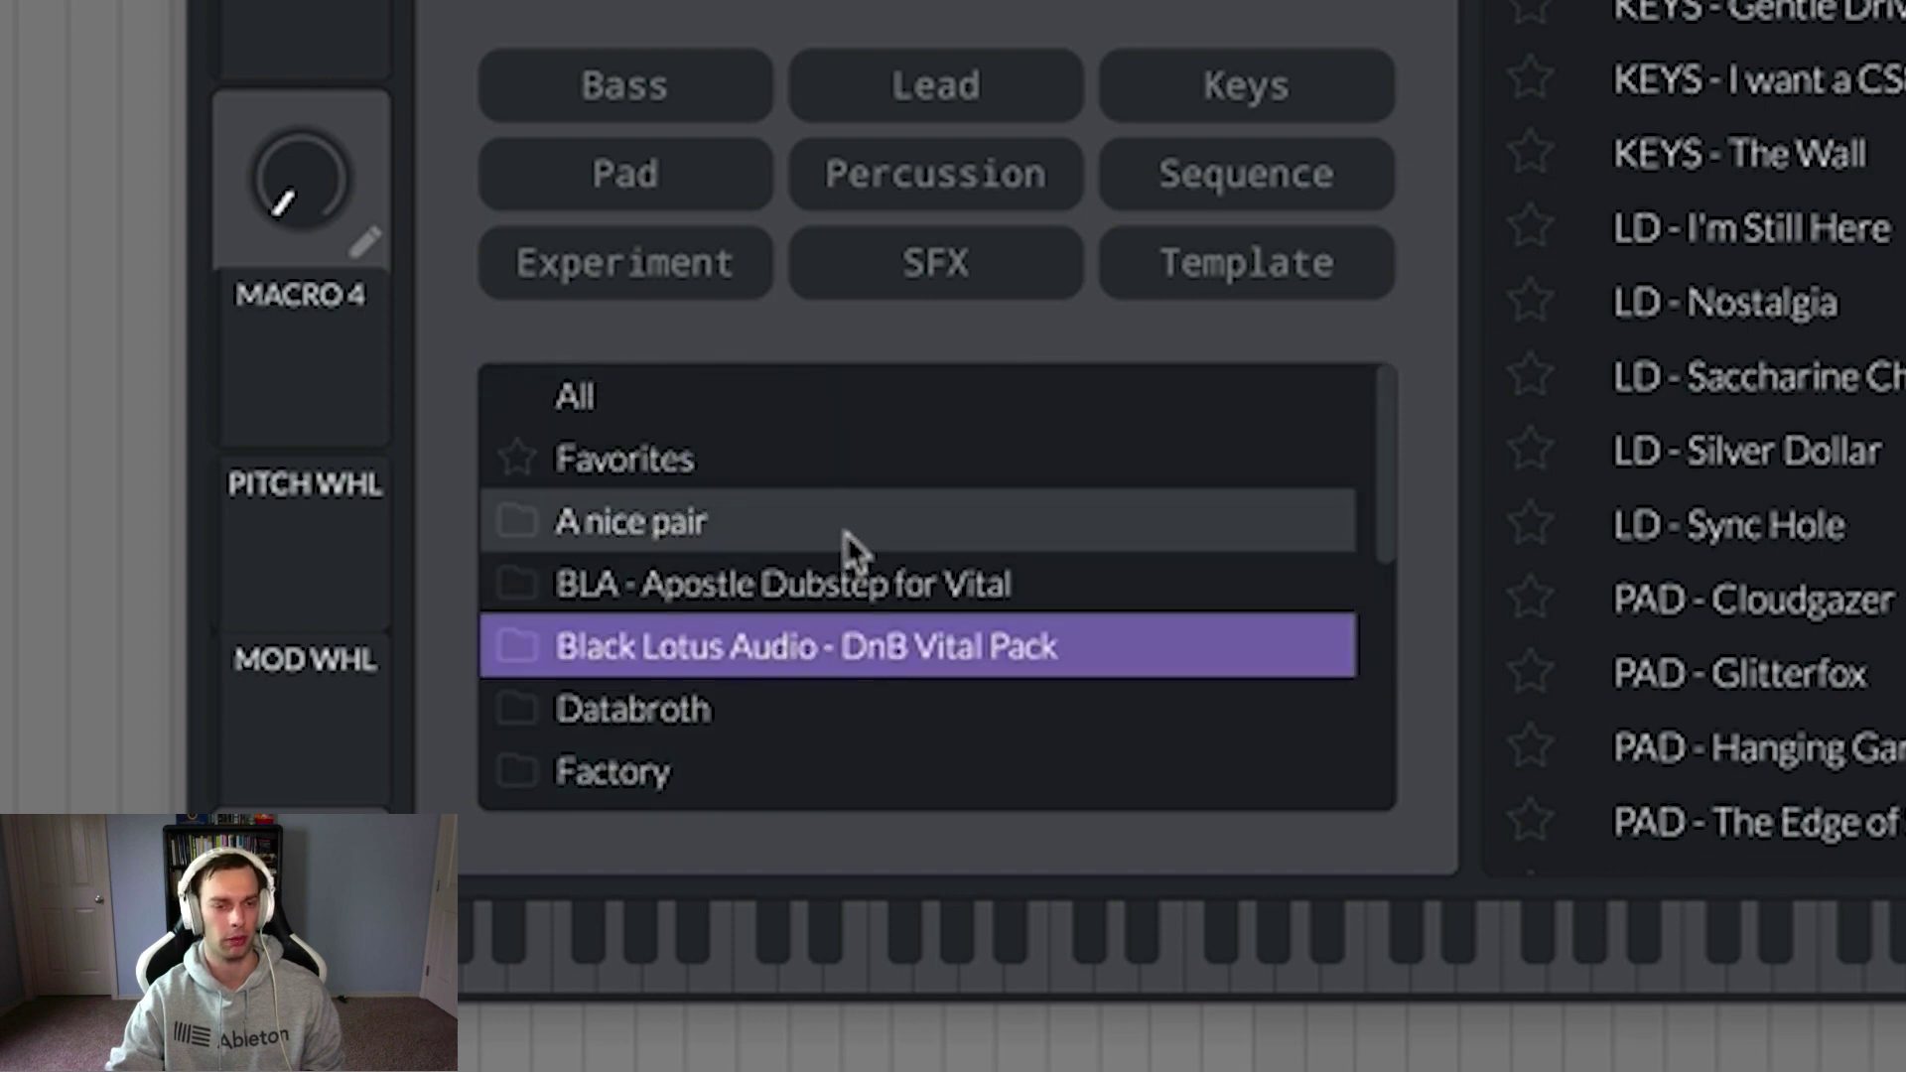
pyautogui.scroll(-1, 702, 540)
pyautogui.scroll(-5, 847, 516)
pyautogui.scroll(-4, 683, 766)
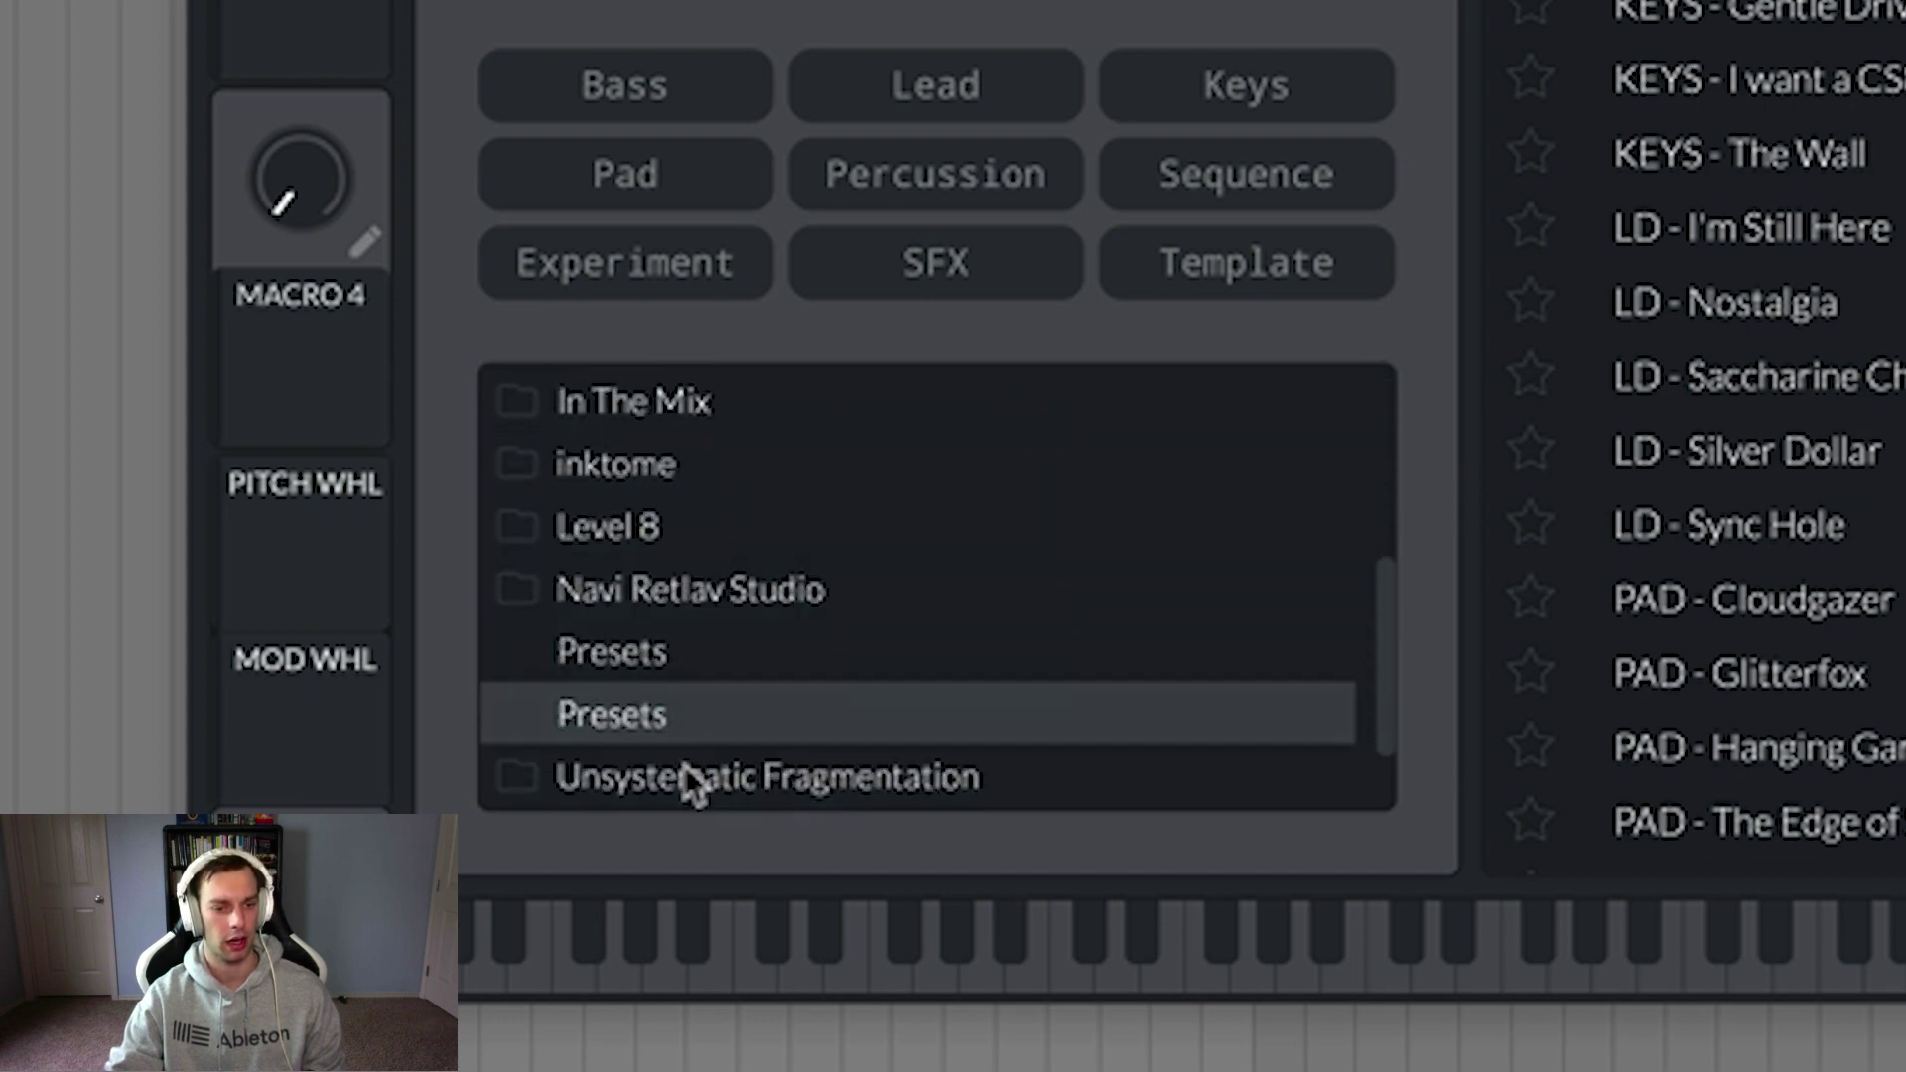
pyautogui.scroll(10, 596, 720)
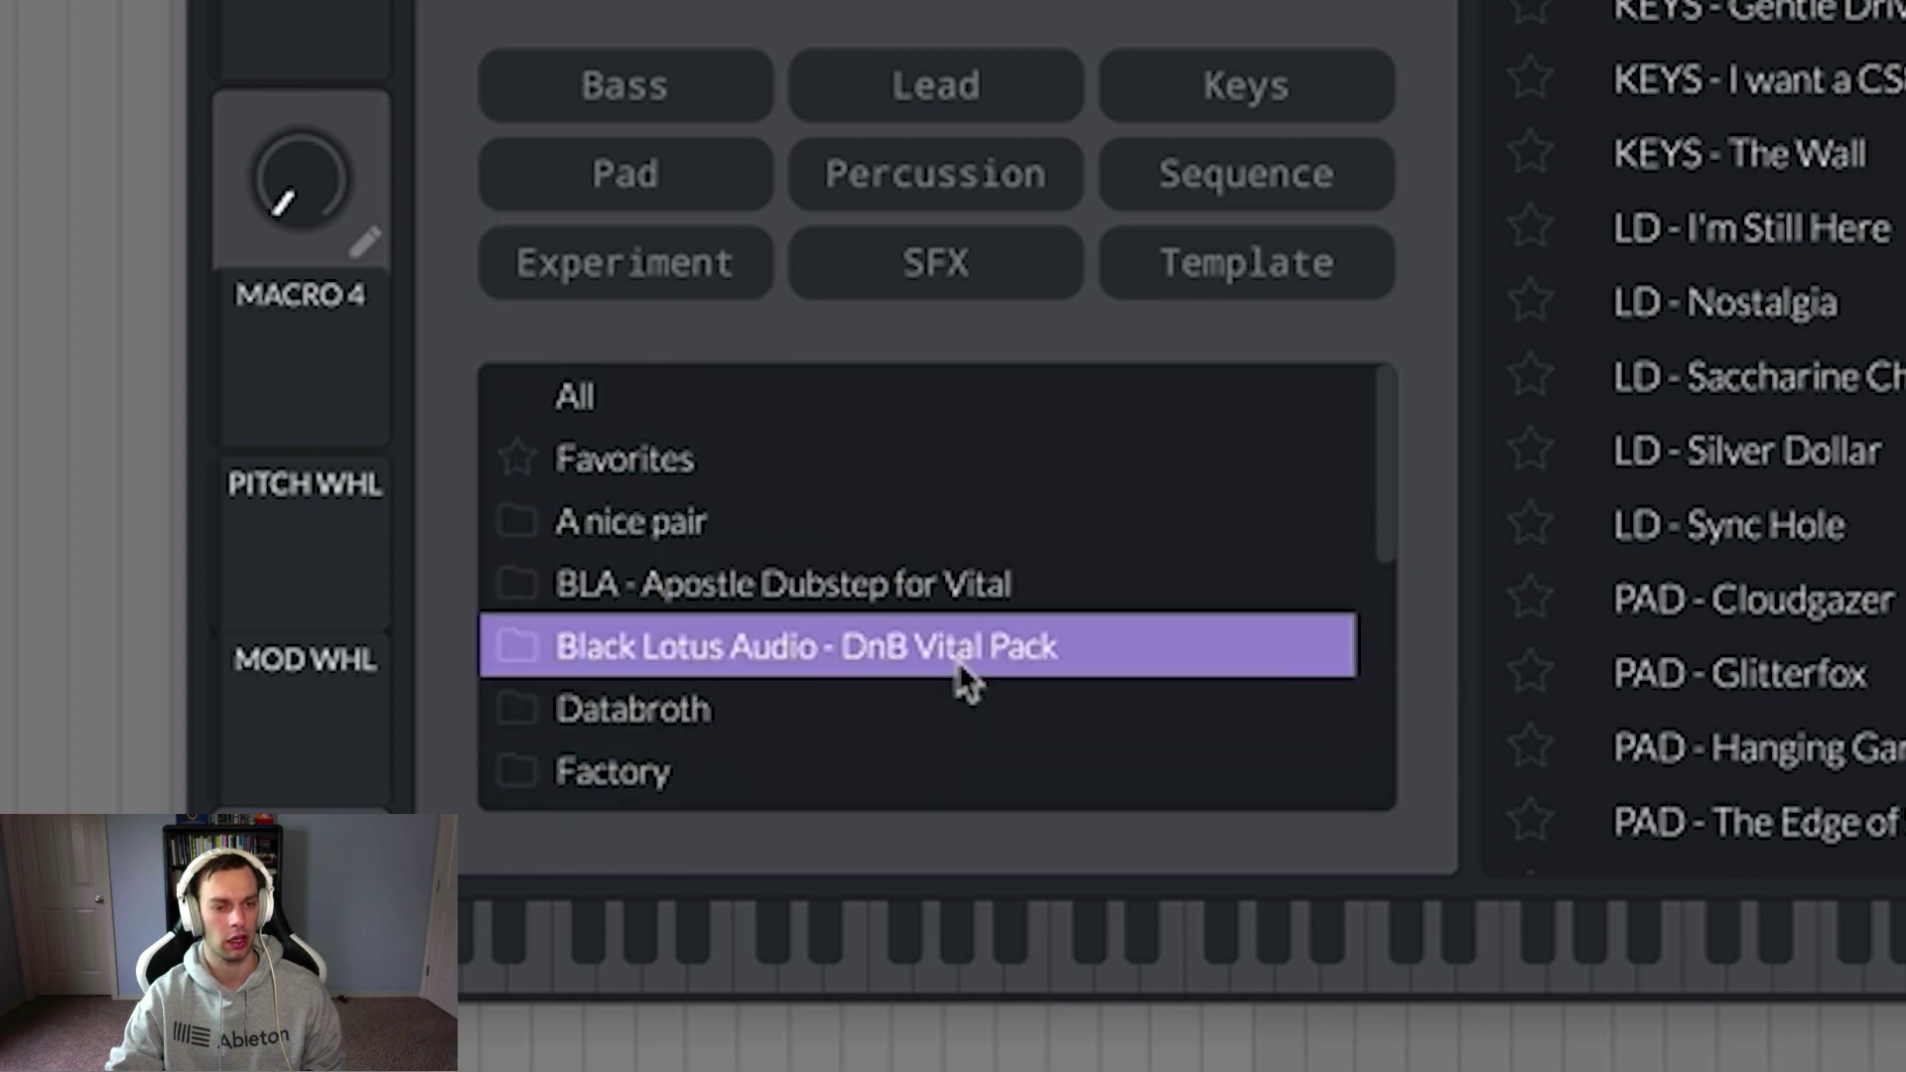
pyautogui.click(770, 664)
# Step: Show the presets in the BLA - Division DnB for Vital folder
pyautogui.scroll(-1, 755, 655)
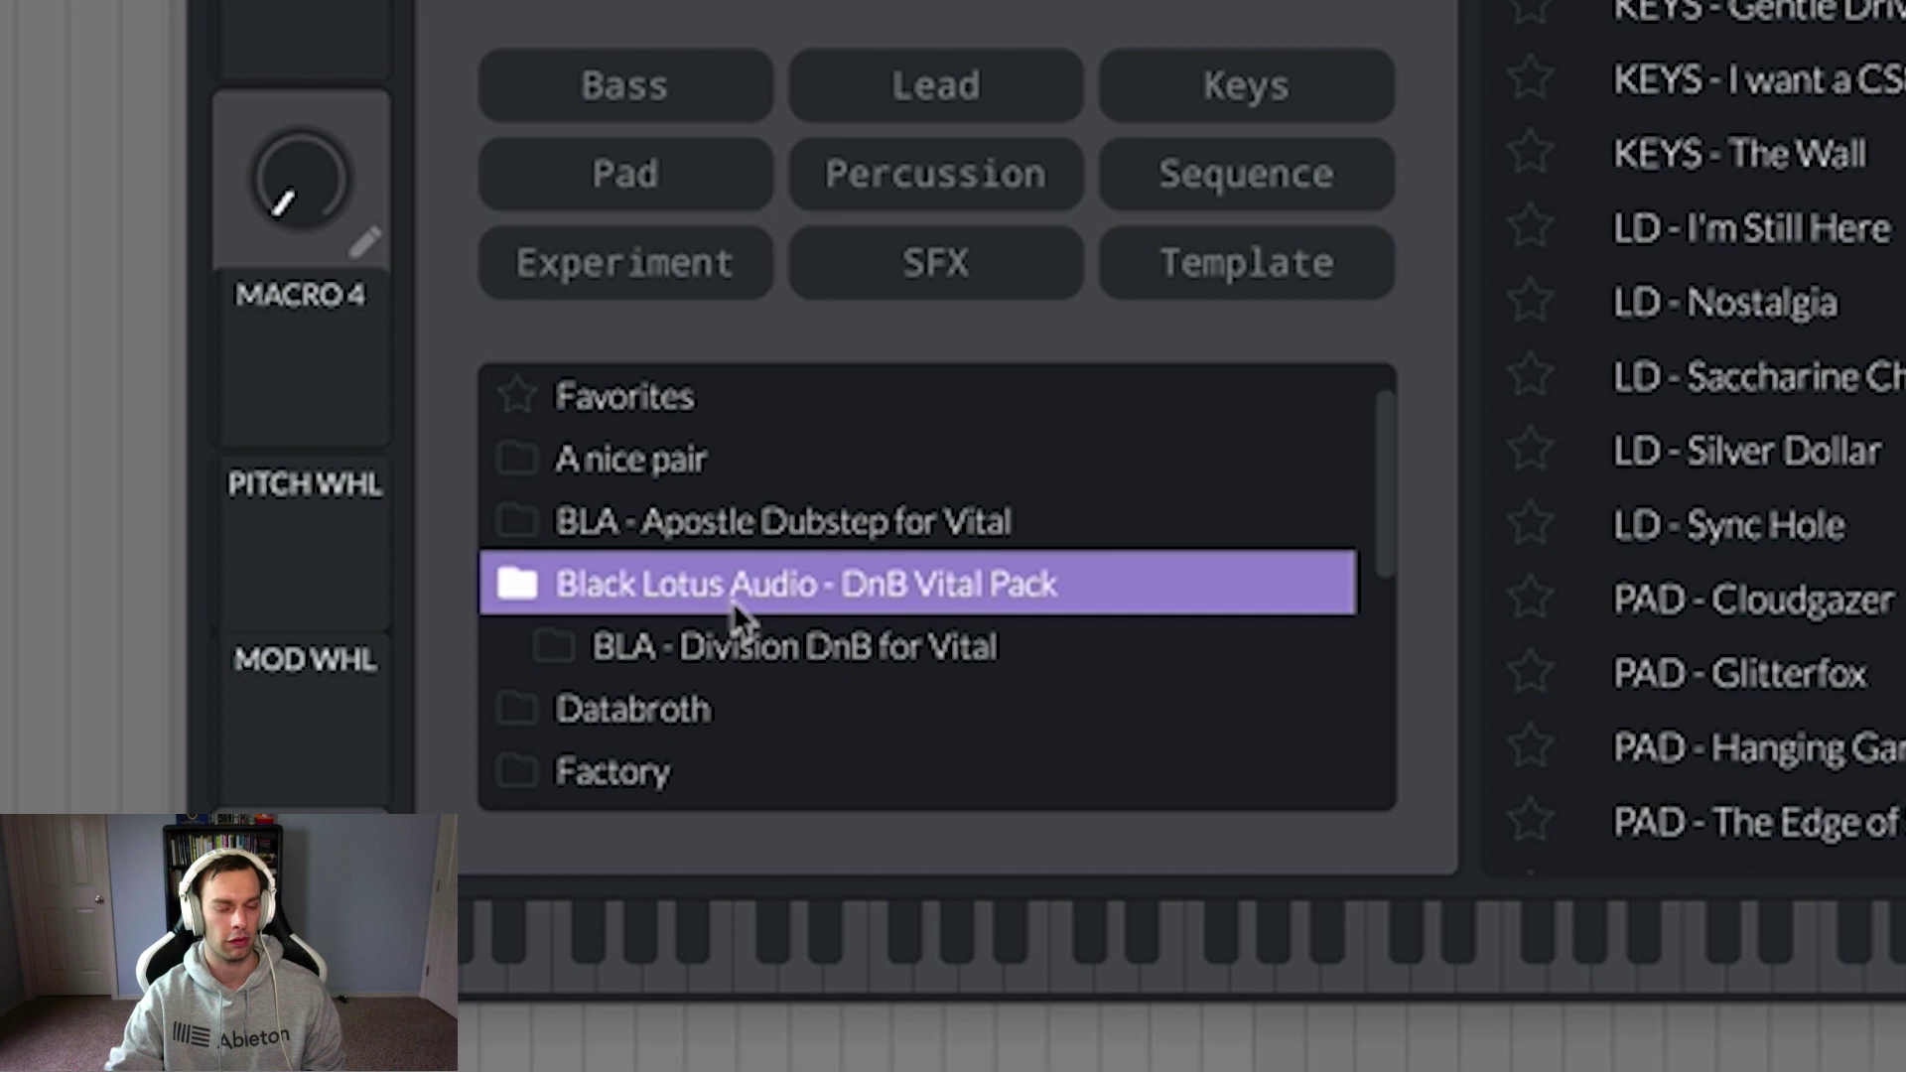
pyautogui.scroll(-1, 655, 596)
pyautogui.scroll(-1, 866, 581)
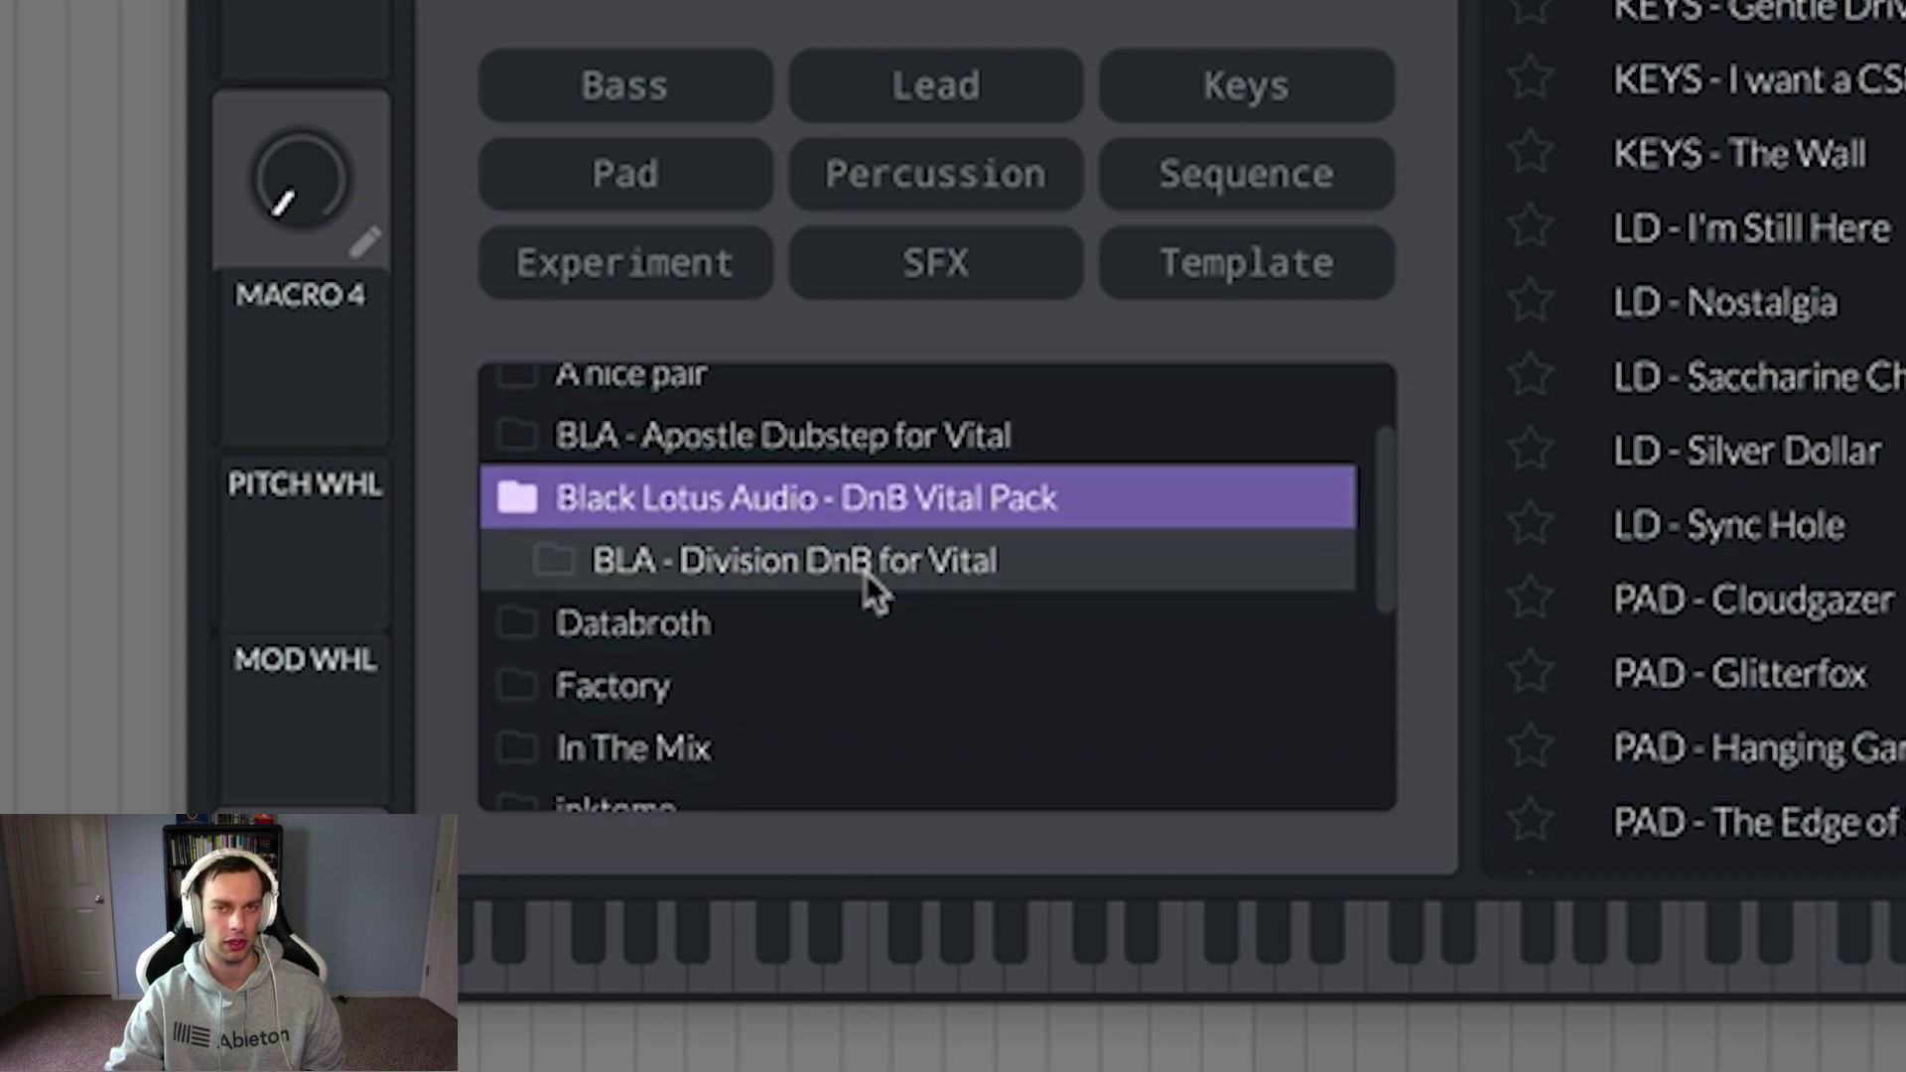
pyautogui.click(839, 568)
pyautogui.scroll(-1, 812, 571)
pyautogui.scroll(-2, 872, 498)
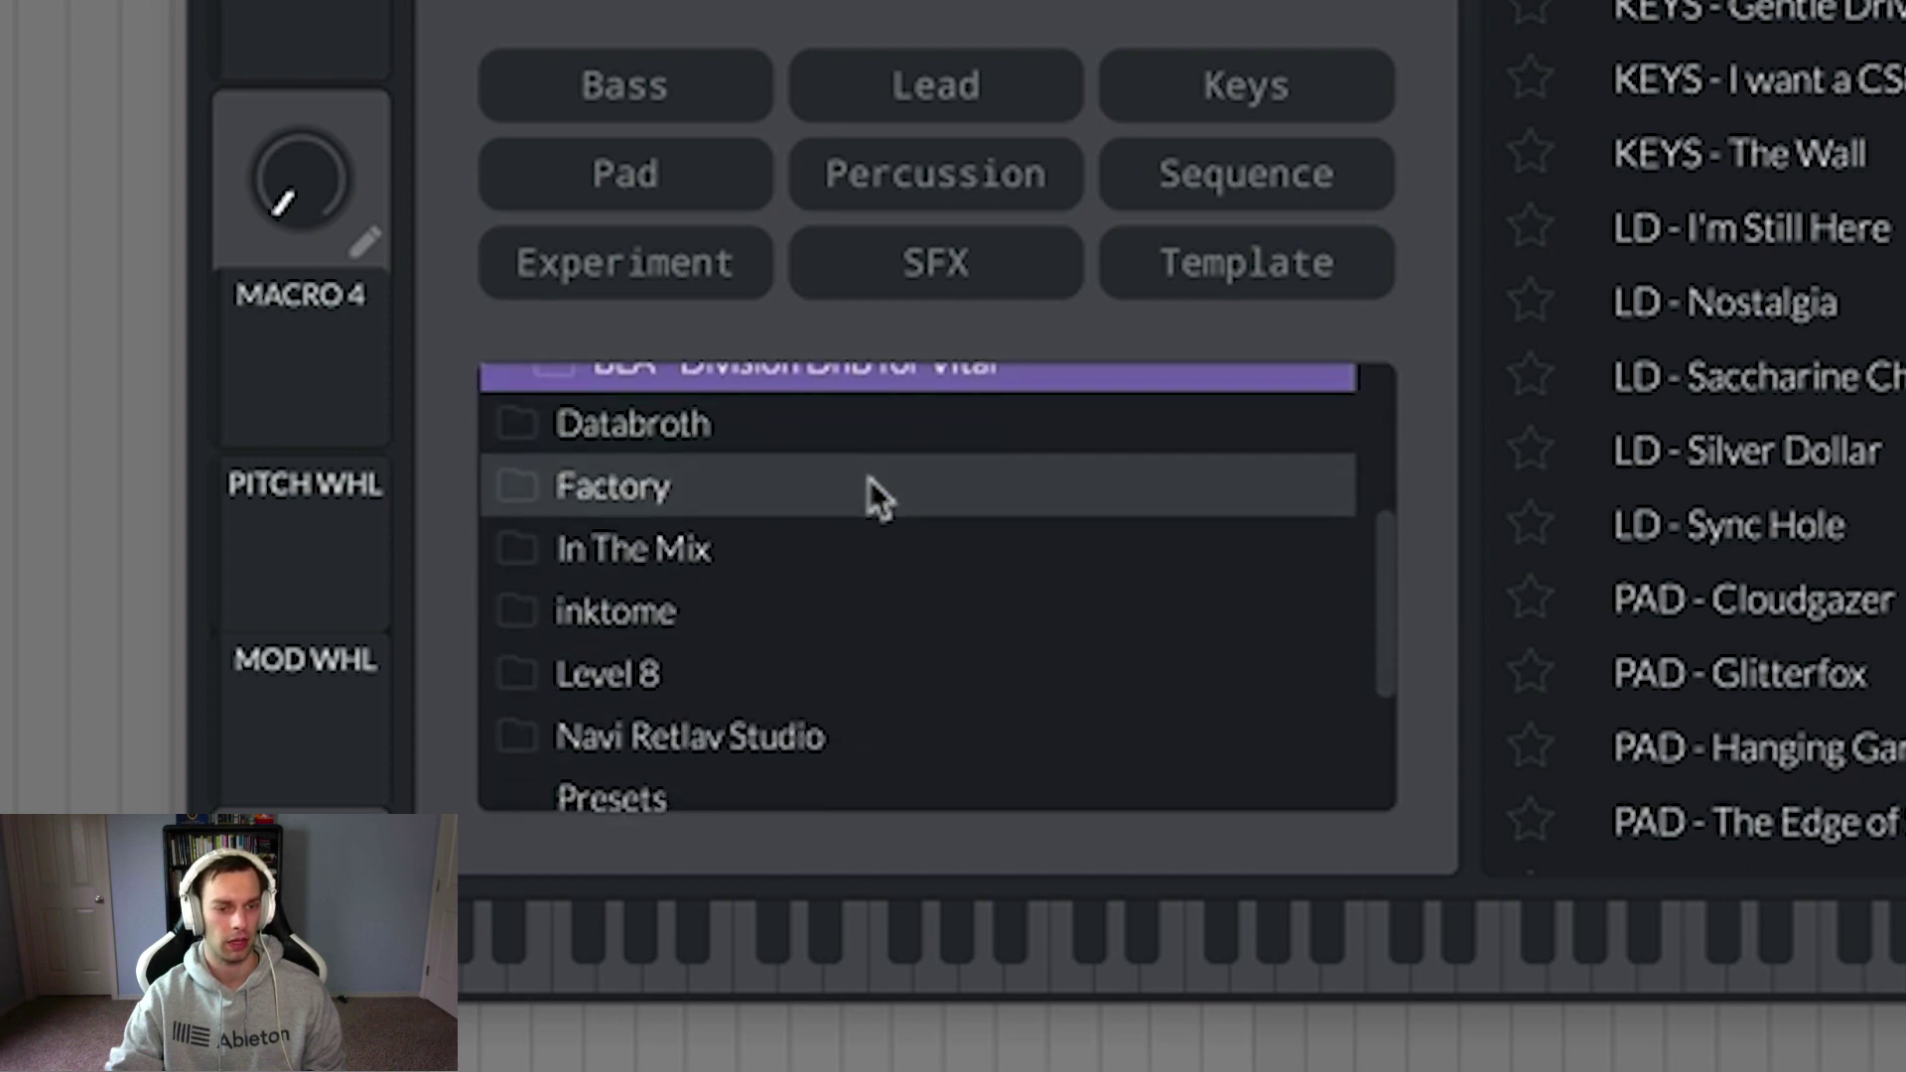
pyautogui.scroll(2, 596, 392)
pyautogui.scroll(1, 843, 527)
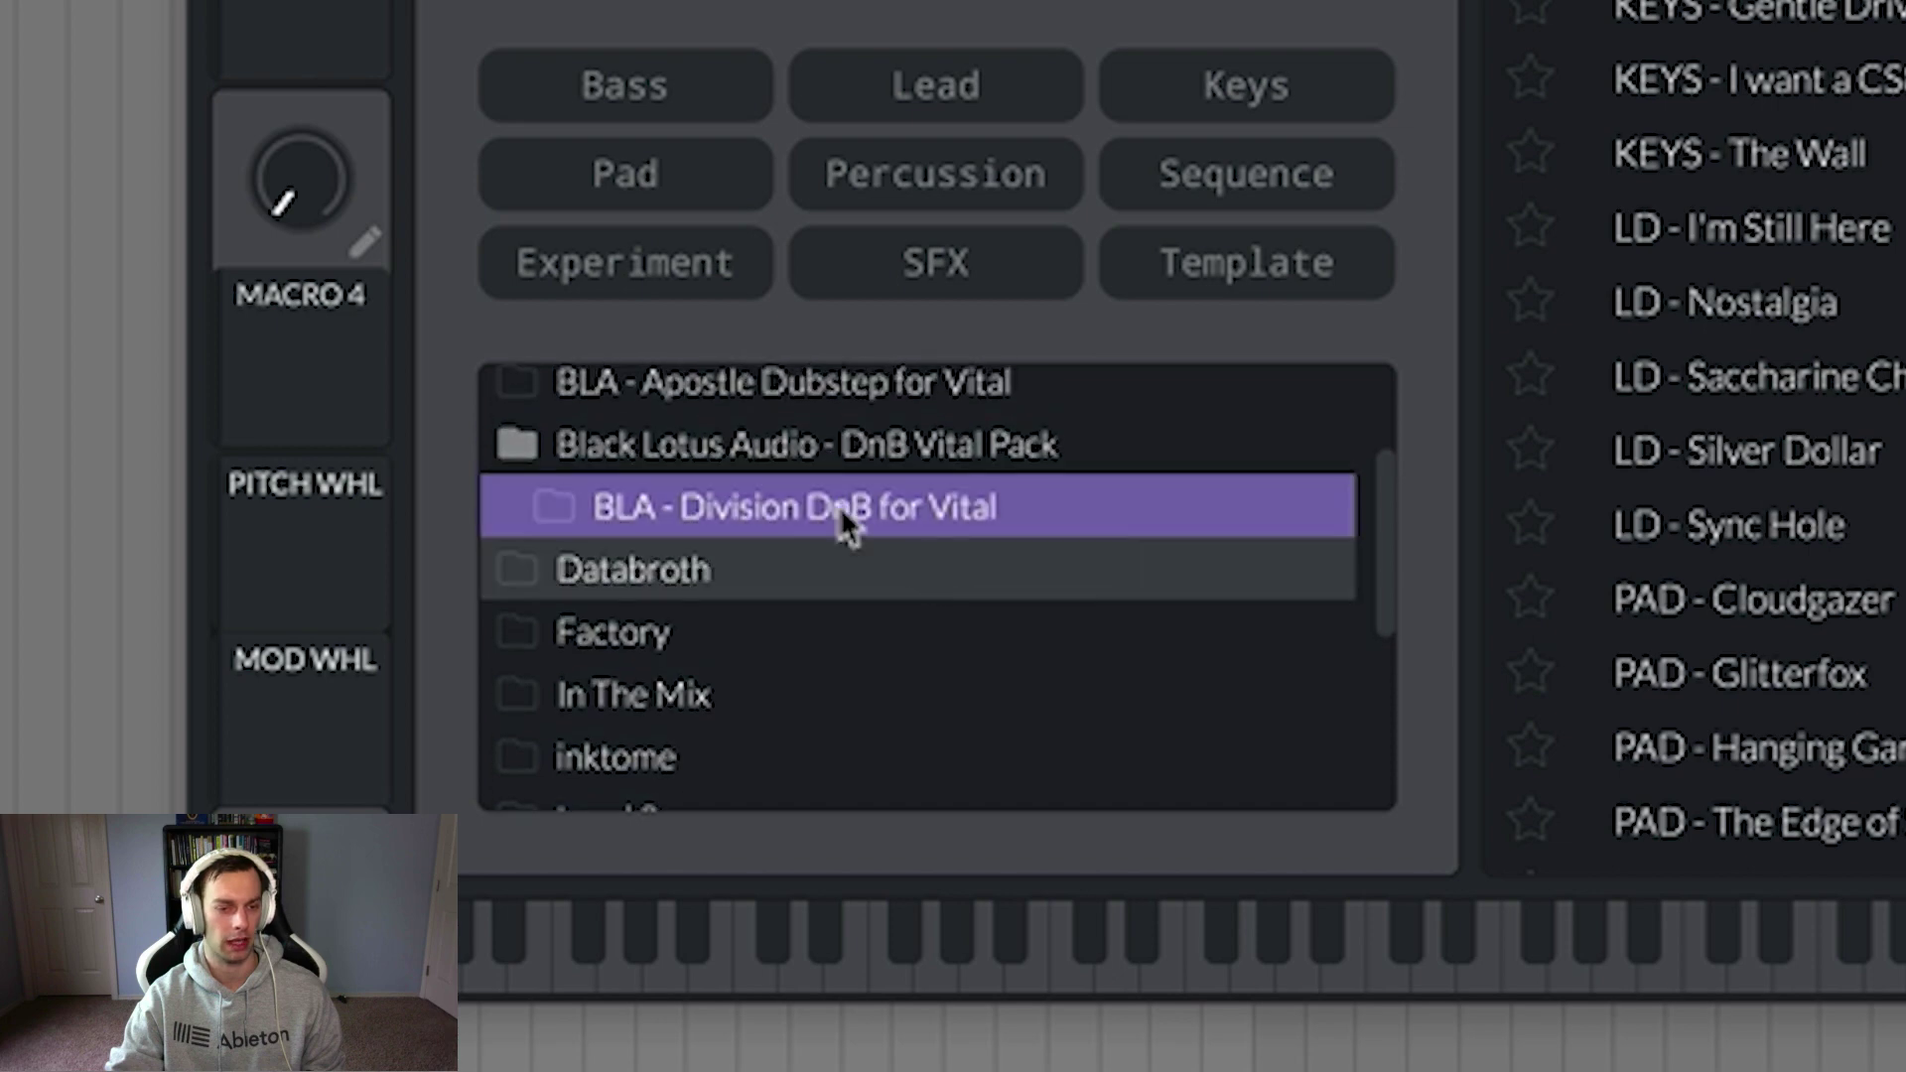
# Step: Browse the Factory, Databroth, In The Mix, inktome and Level 8 preset folders
pyautogui.click(624, 617)
pyautogui.click(628, 548)
pyautogui.scroll(-1, 647, 650)
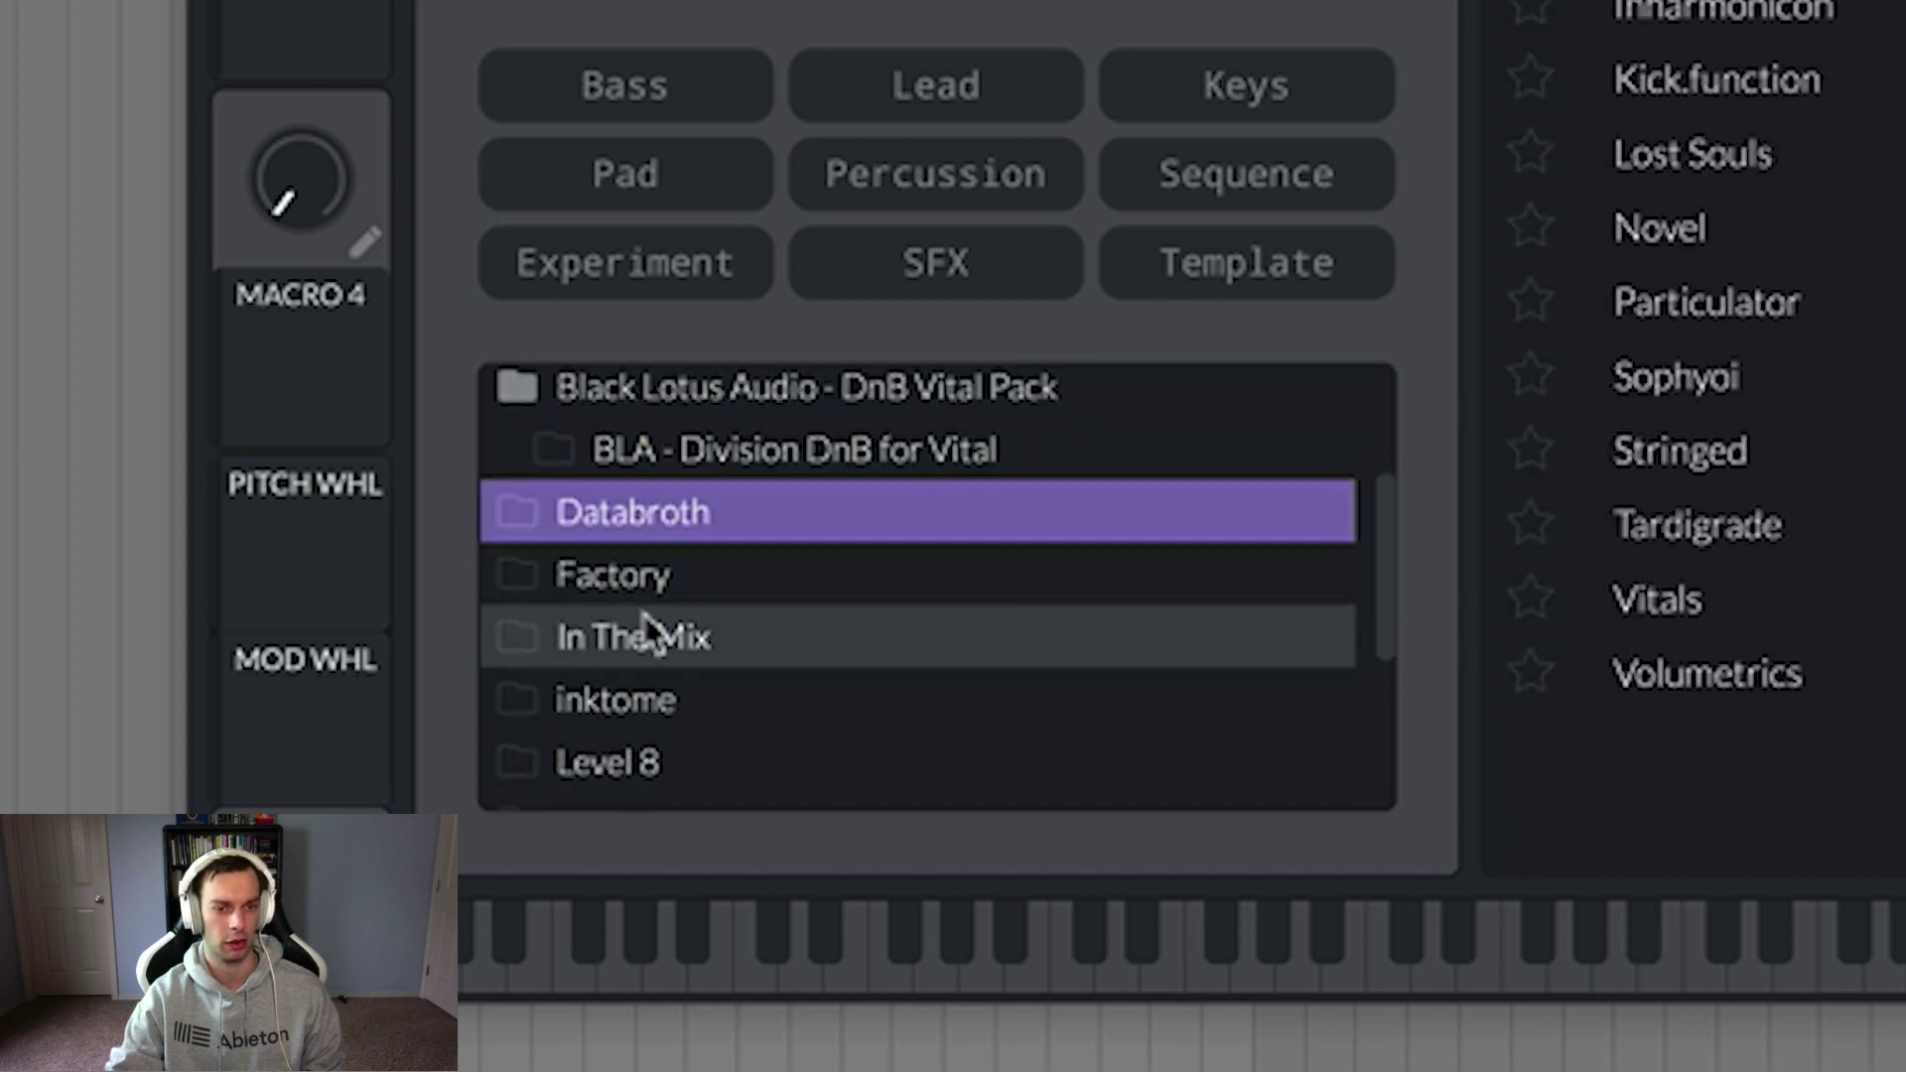
pyautogui.click(643, 617)
pyautogui.click(667, 640)
pyautogui.scroll(-1, 667, 645)
pyautogui.click(512, 643)
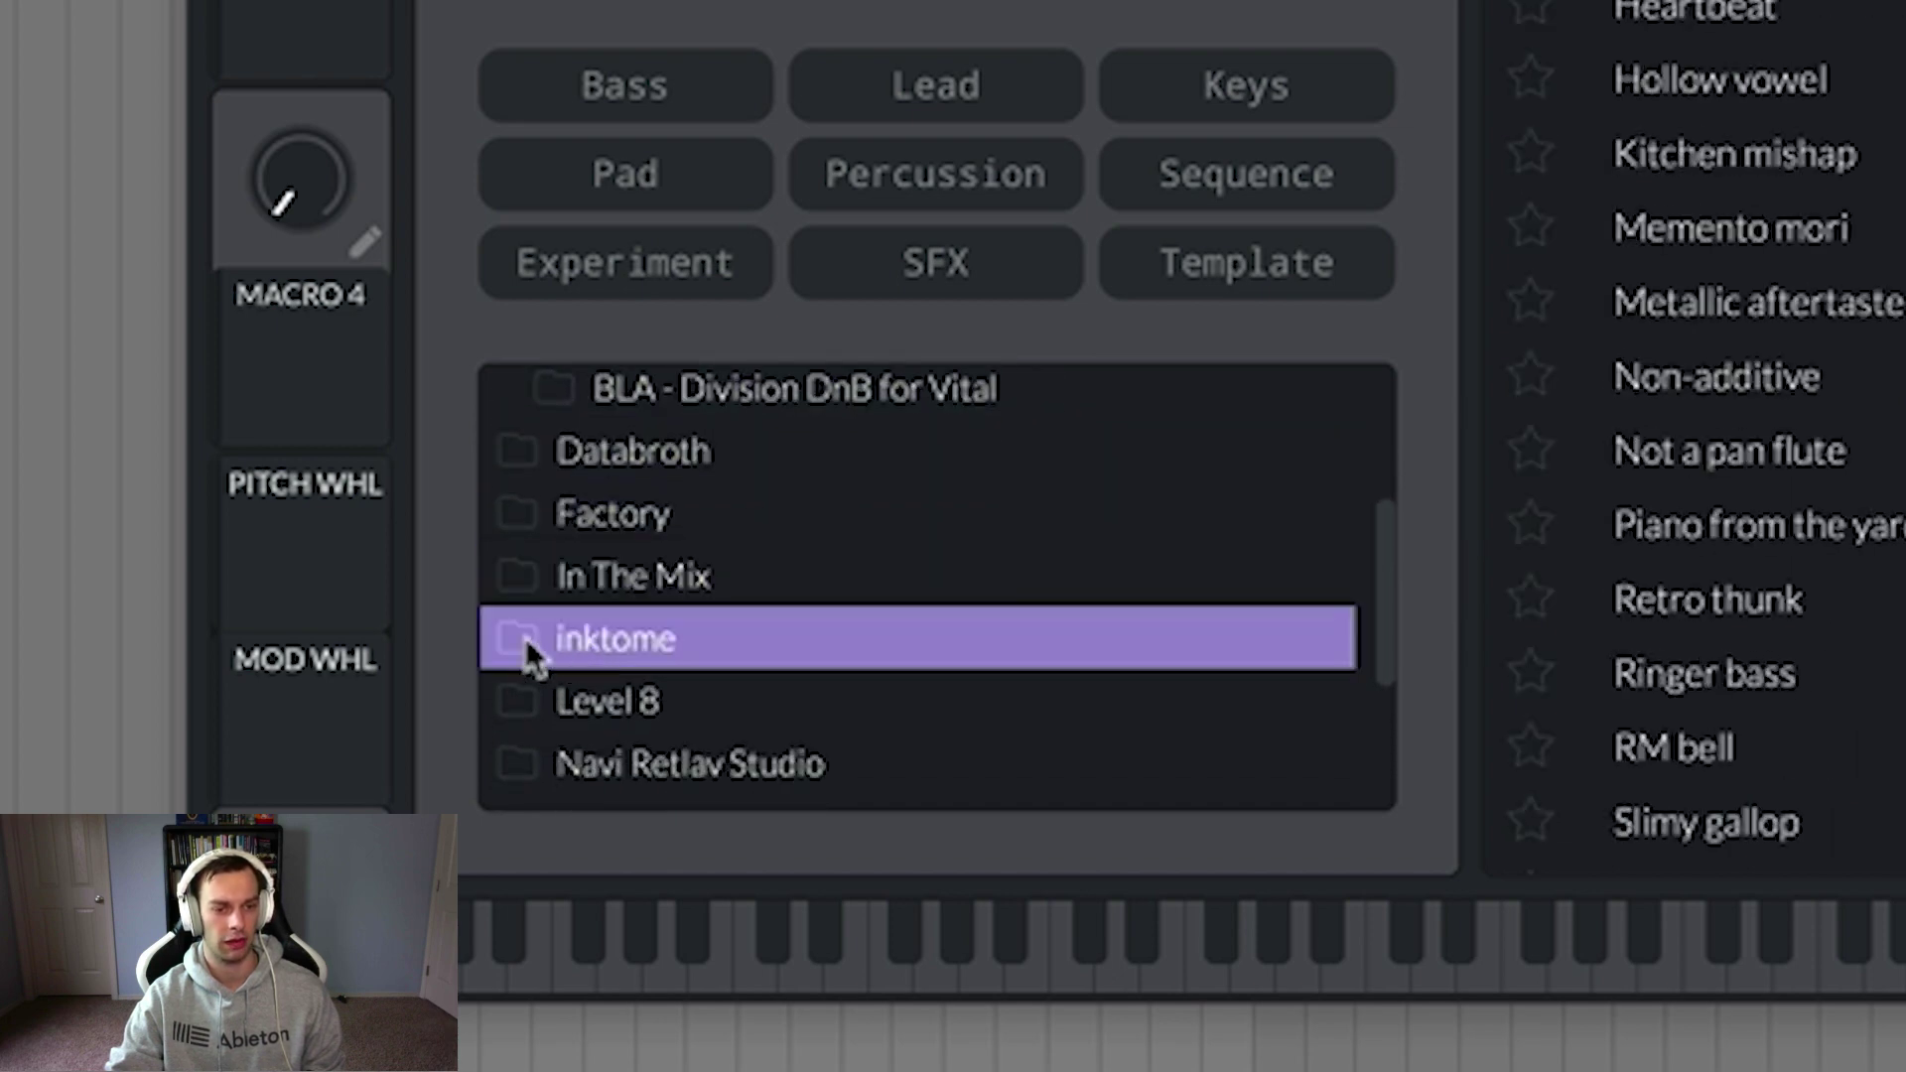
pyautogui.click(536, 713)
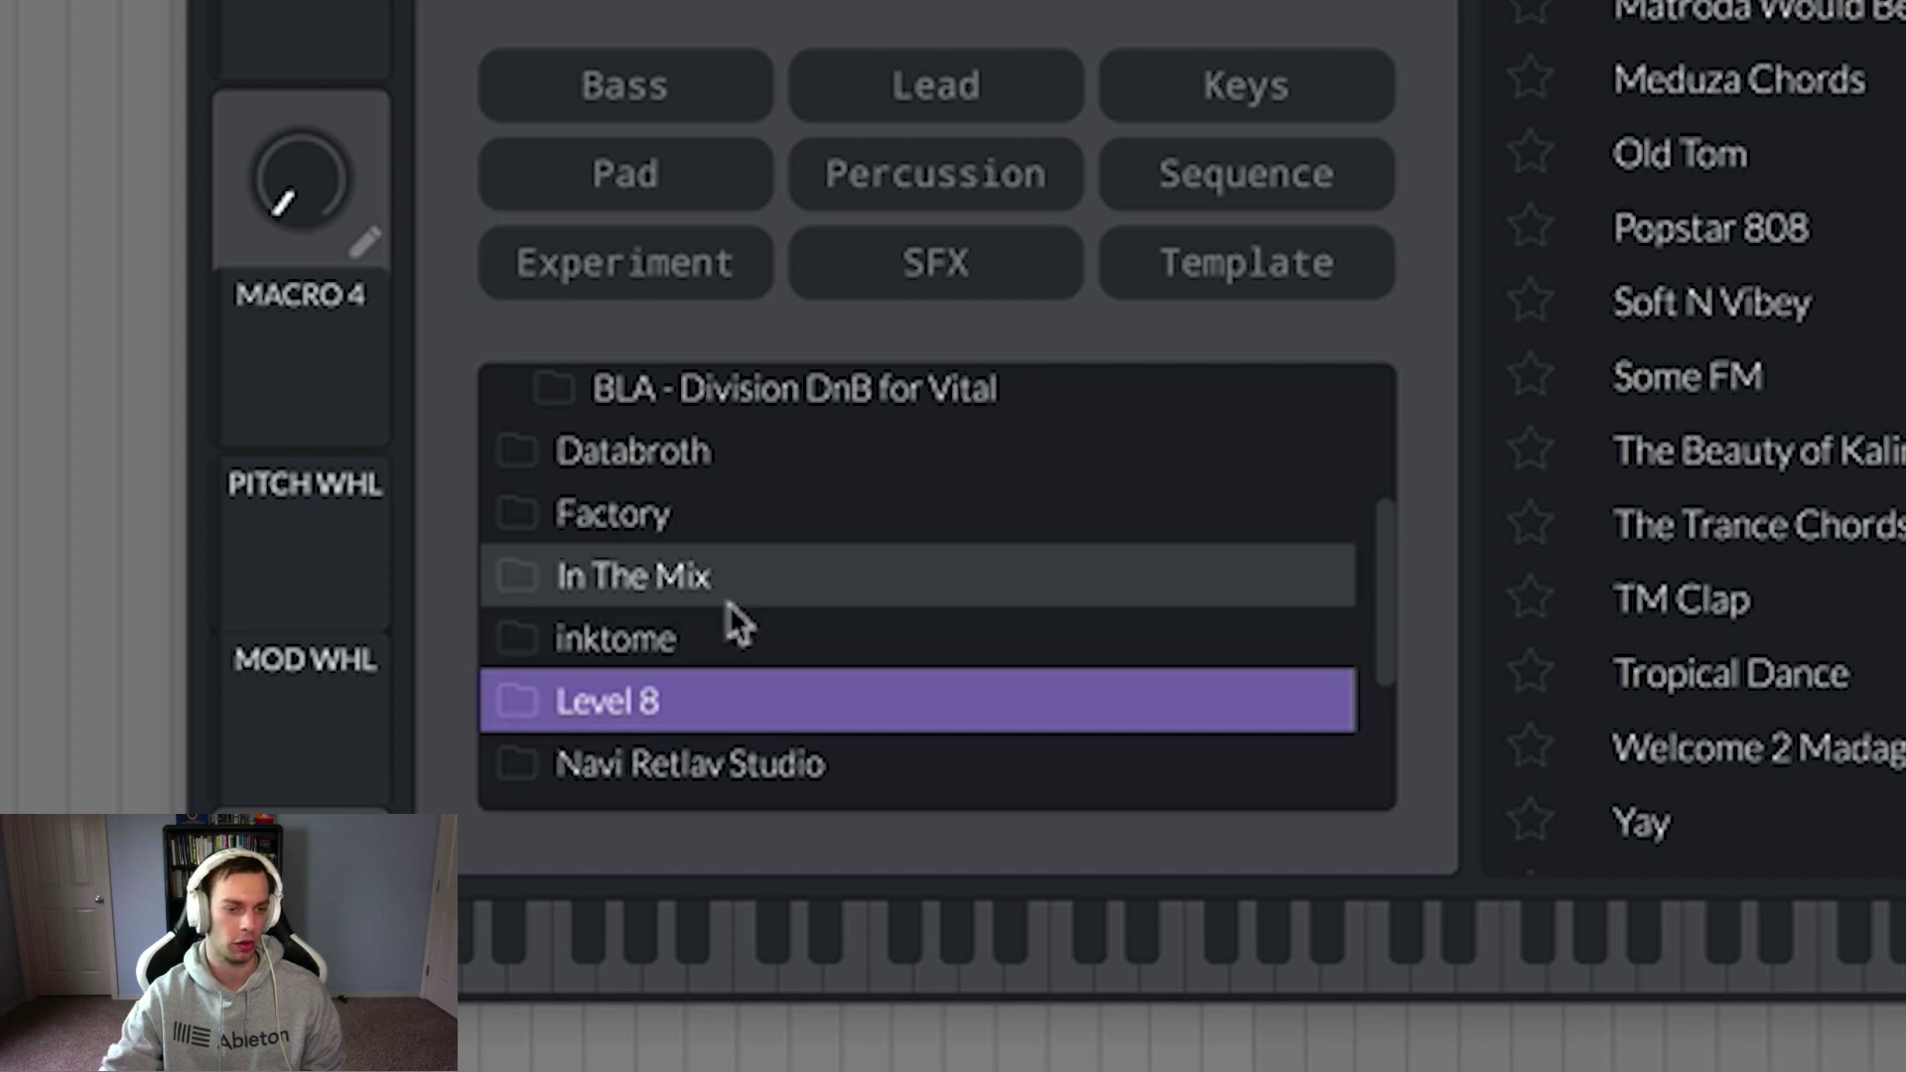
# Step: Browse the Navi Retlav Studio, Unsystematic Fragmentation, User and YY Sound Set folders
pyautogui.scroll(-5, 740, 624)
pyautogui.click(517, 469)
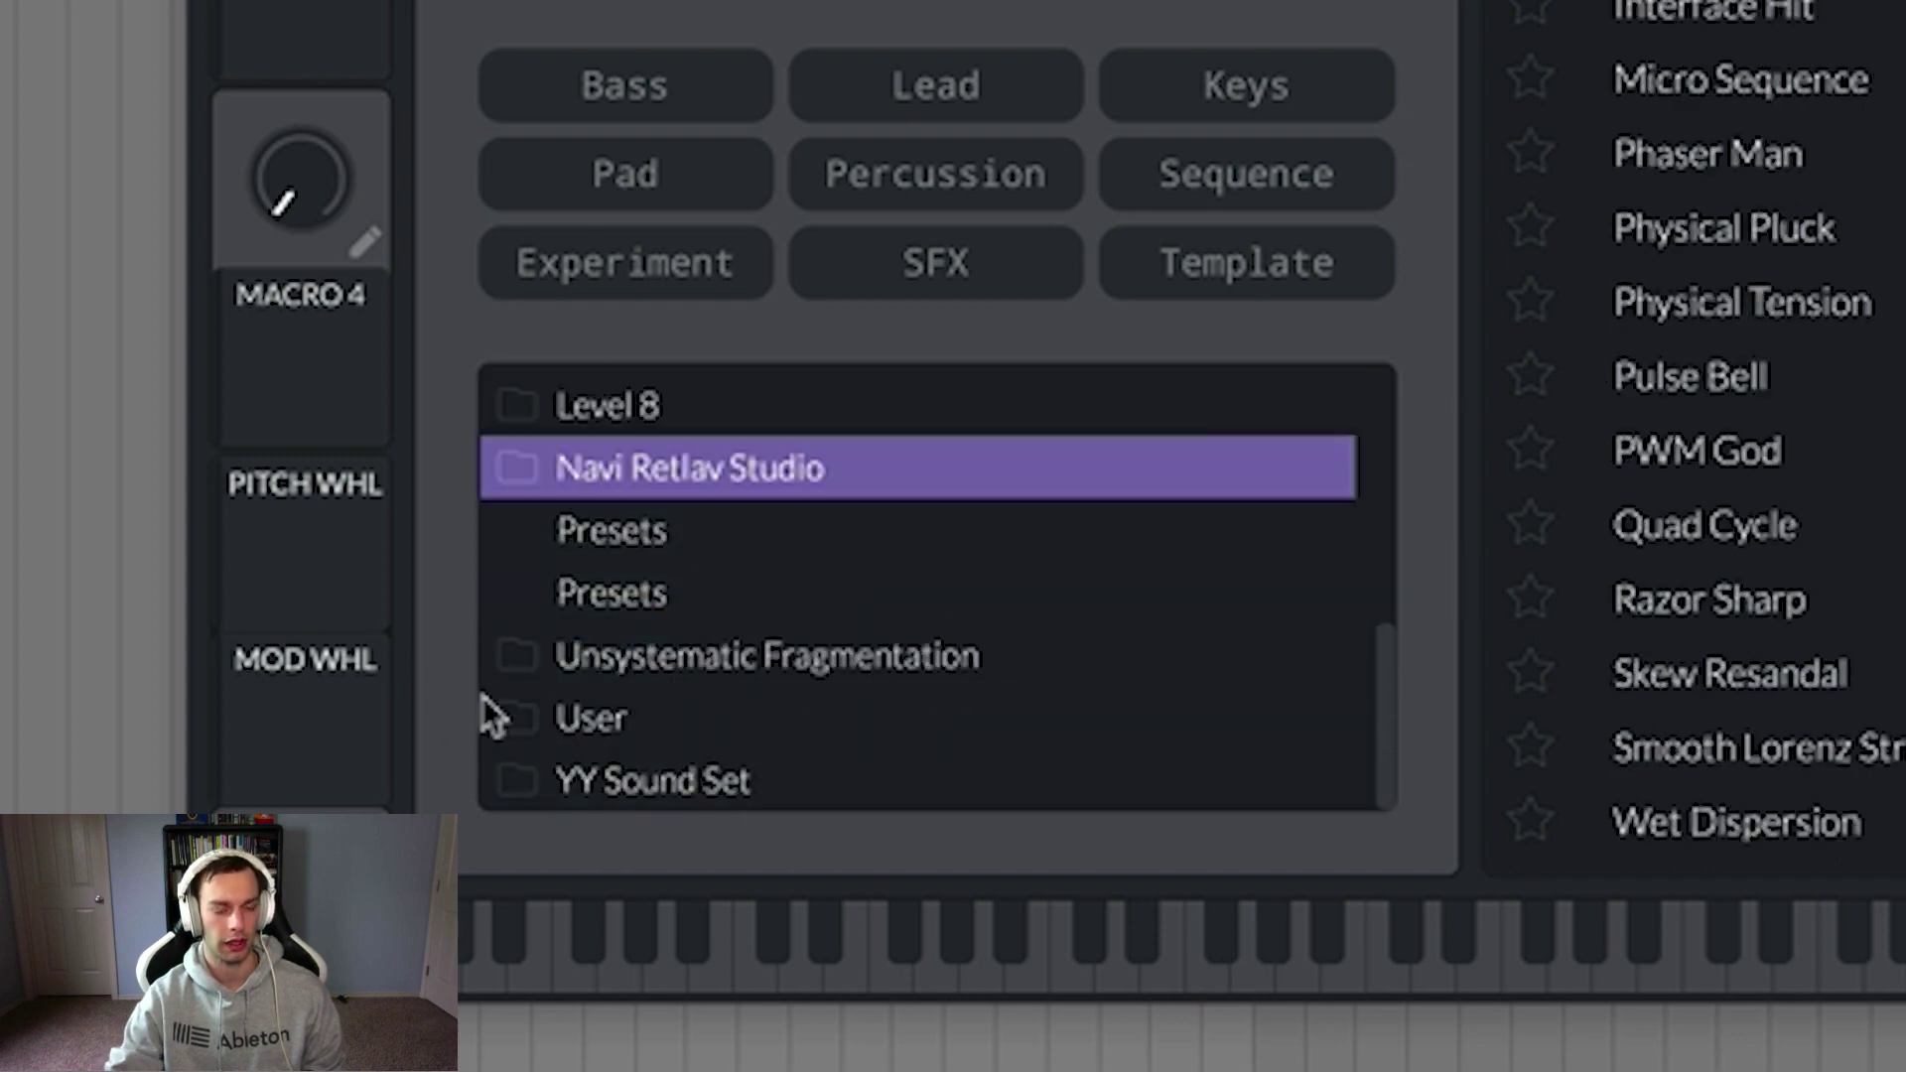
pyautogui.click(522, 657)
pyautogui.click(527, 719)
pyautogui.click(531, 780)
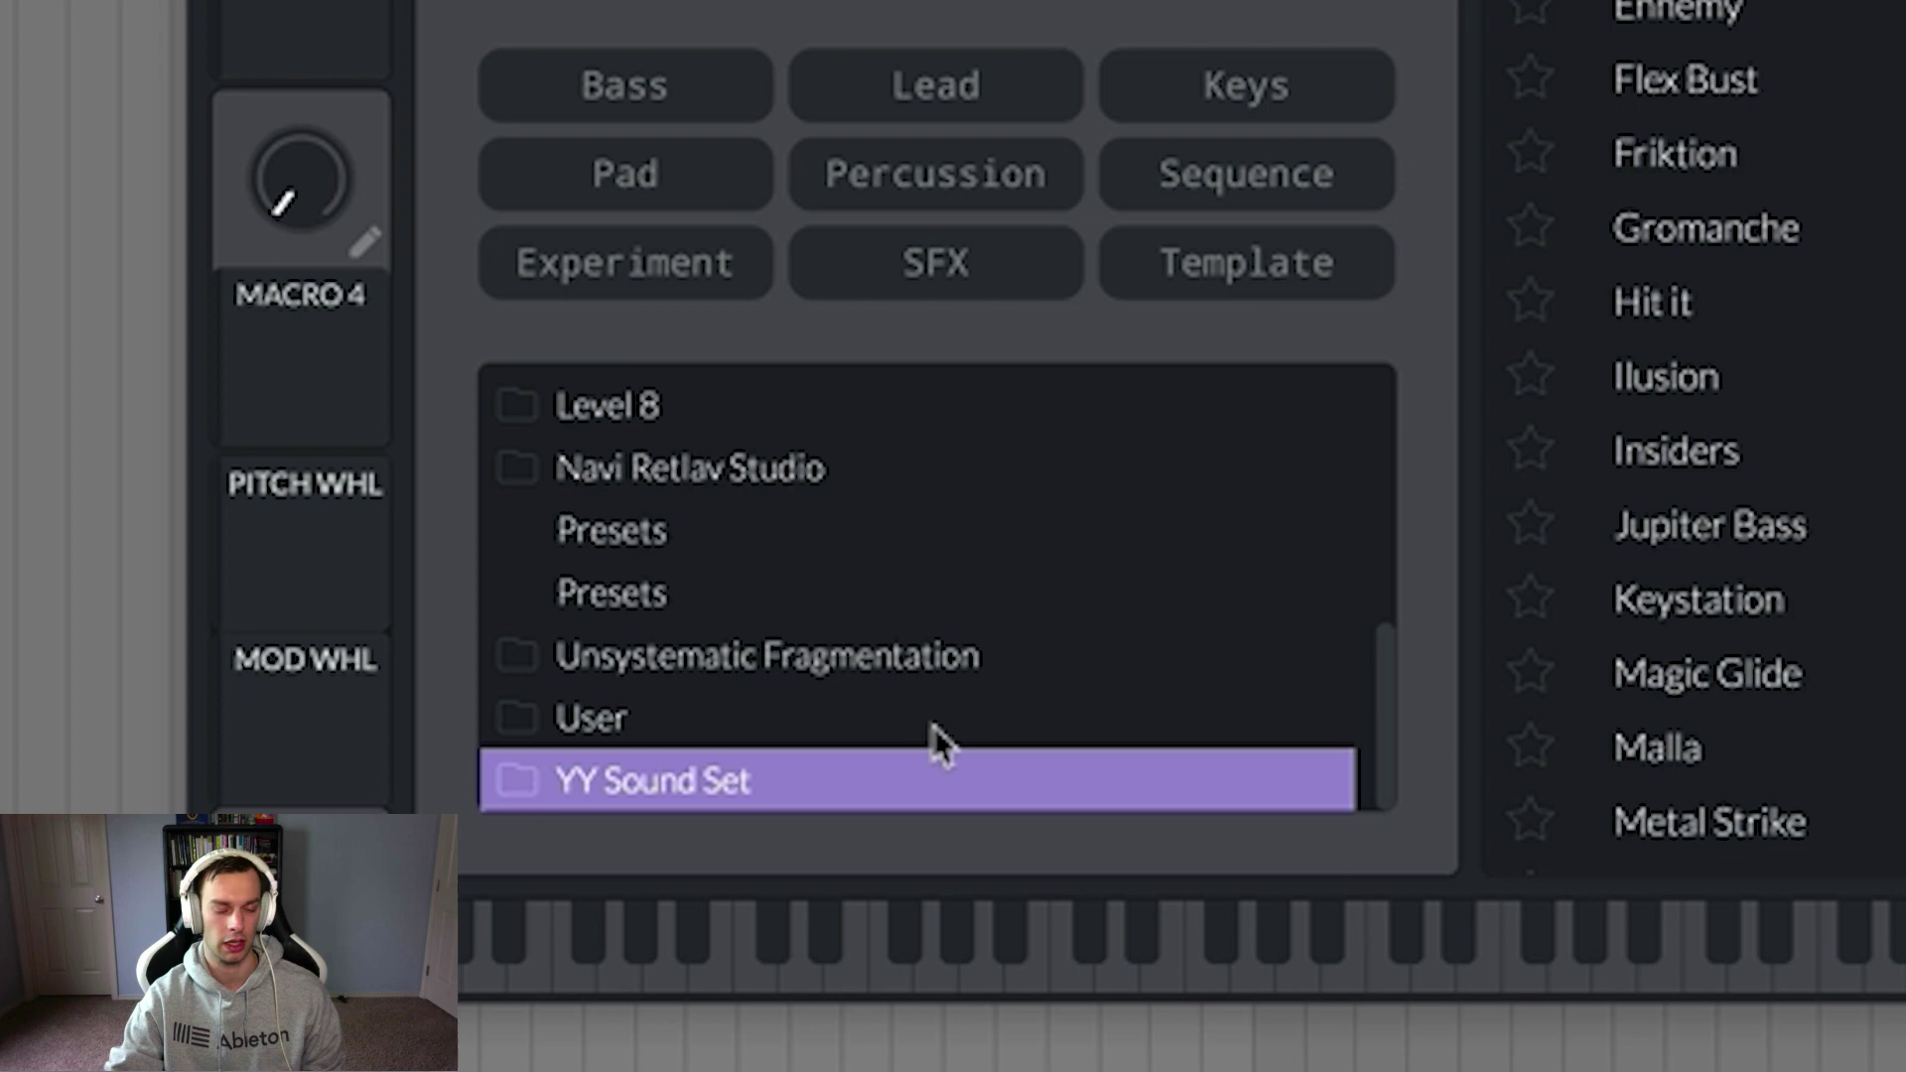
# Step: Select the Black Lotus Audio pack folder and bring up its right-click options
pyautogui.scroll(10, 953, 725)
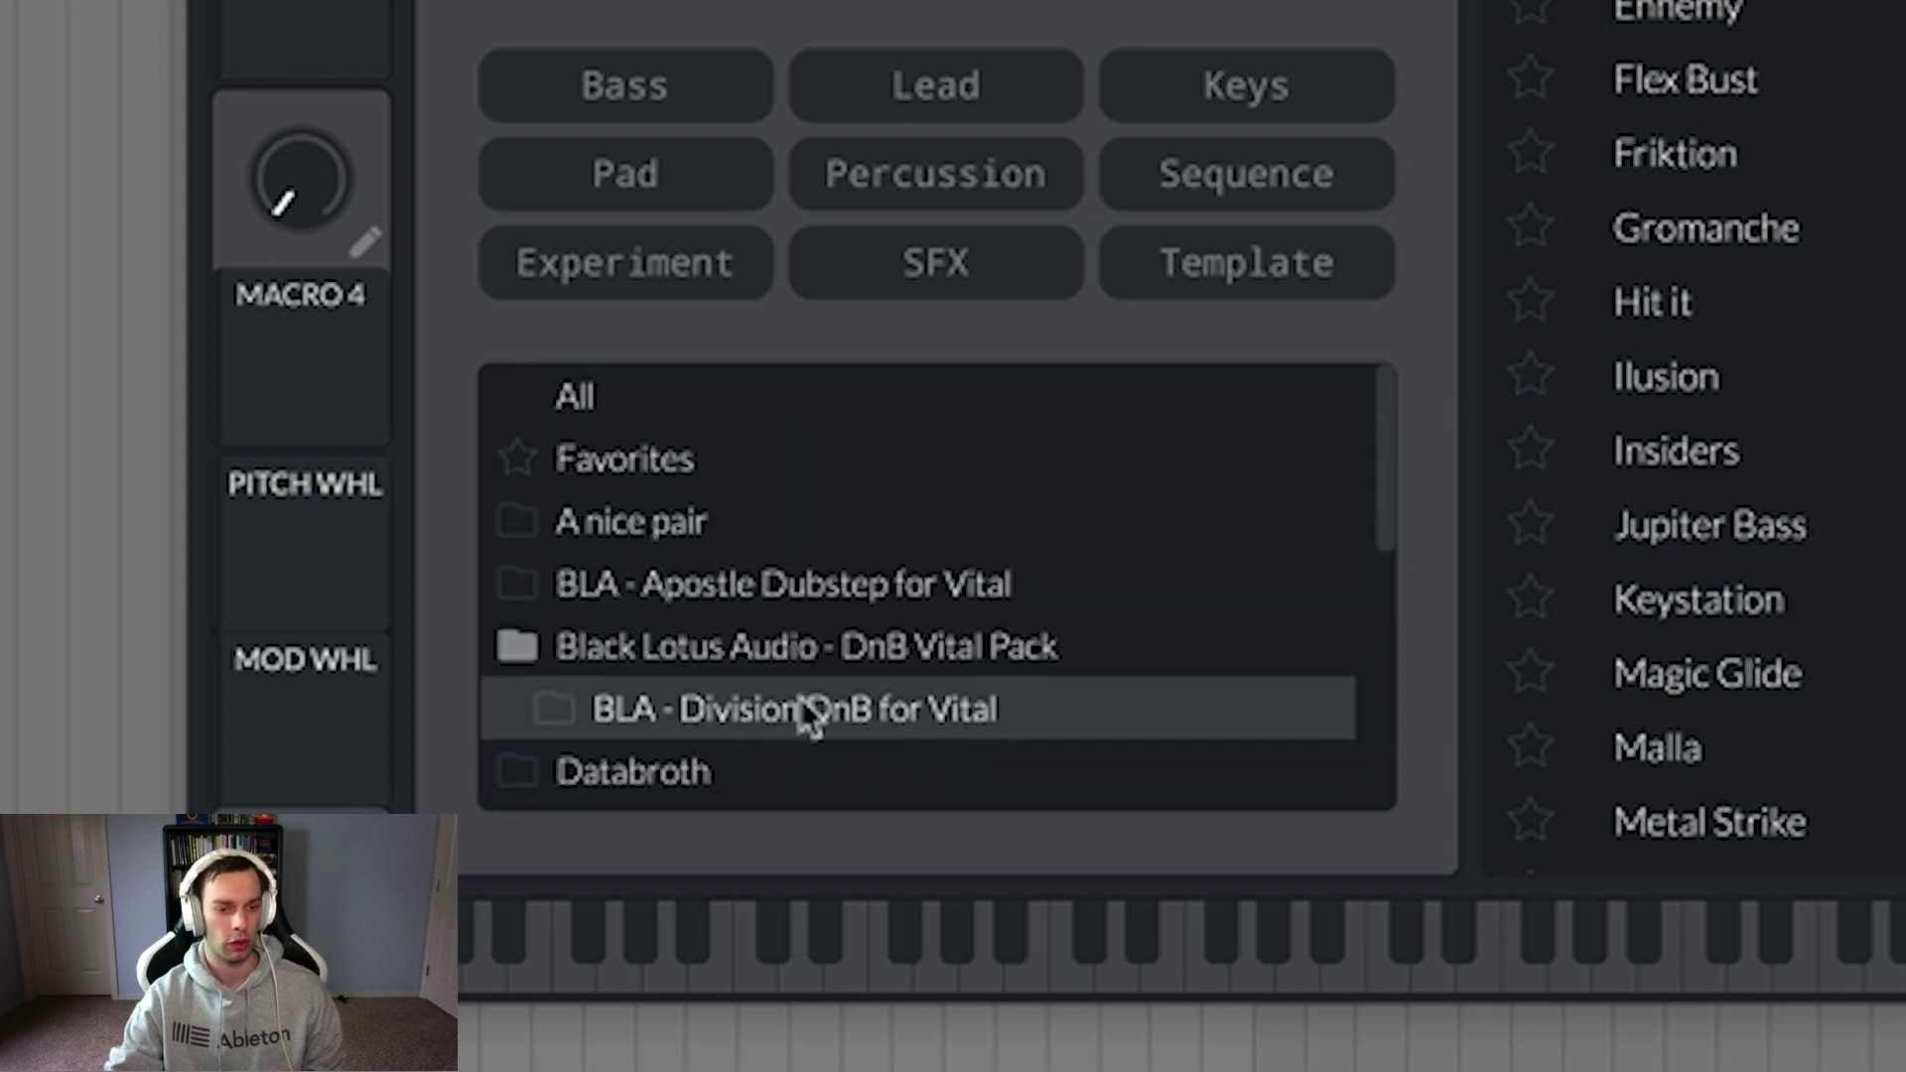
pyautogui.click(770, 661)
pyautogui.rightClick(745, 647)
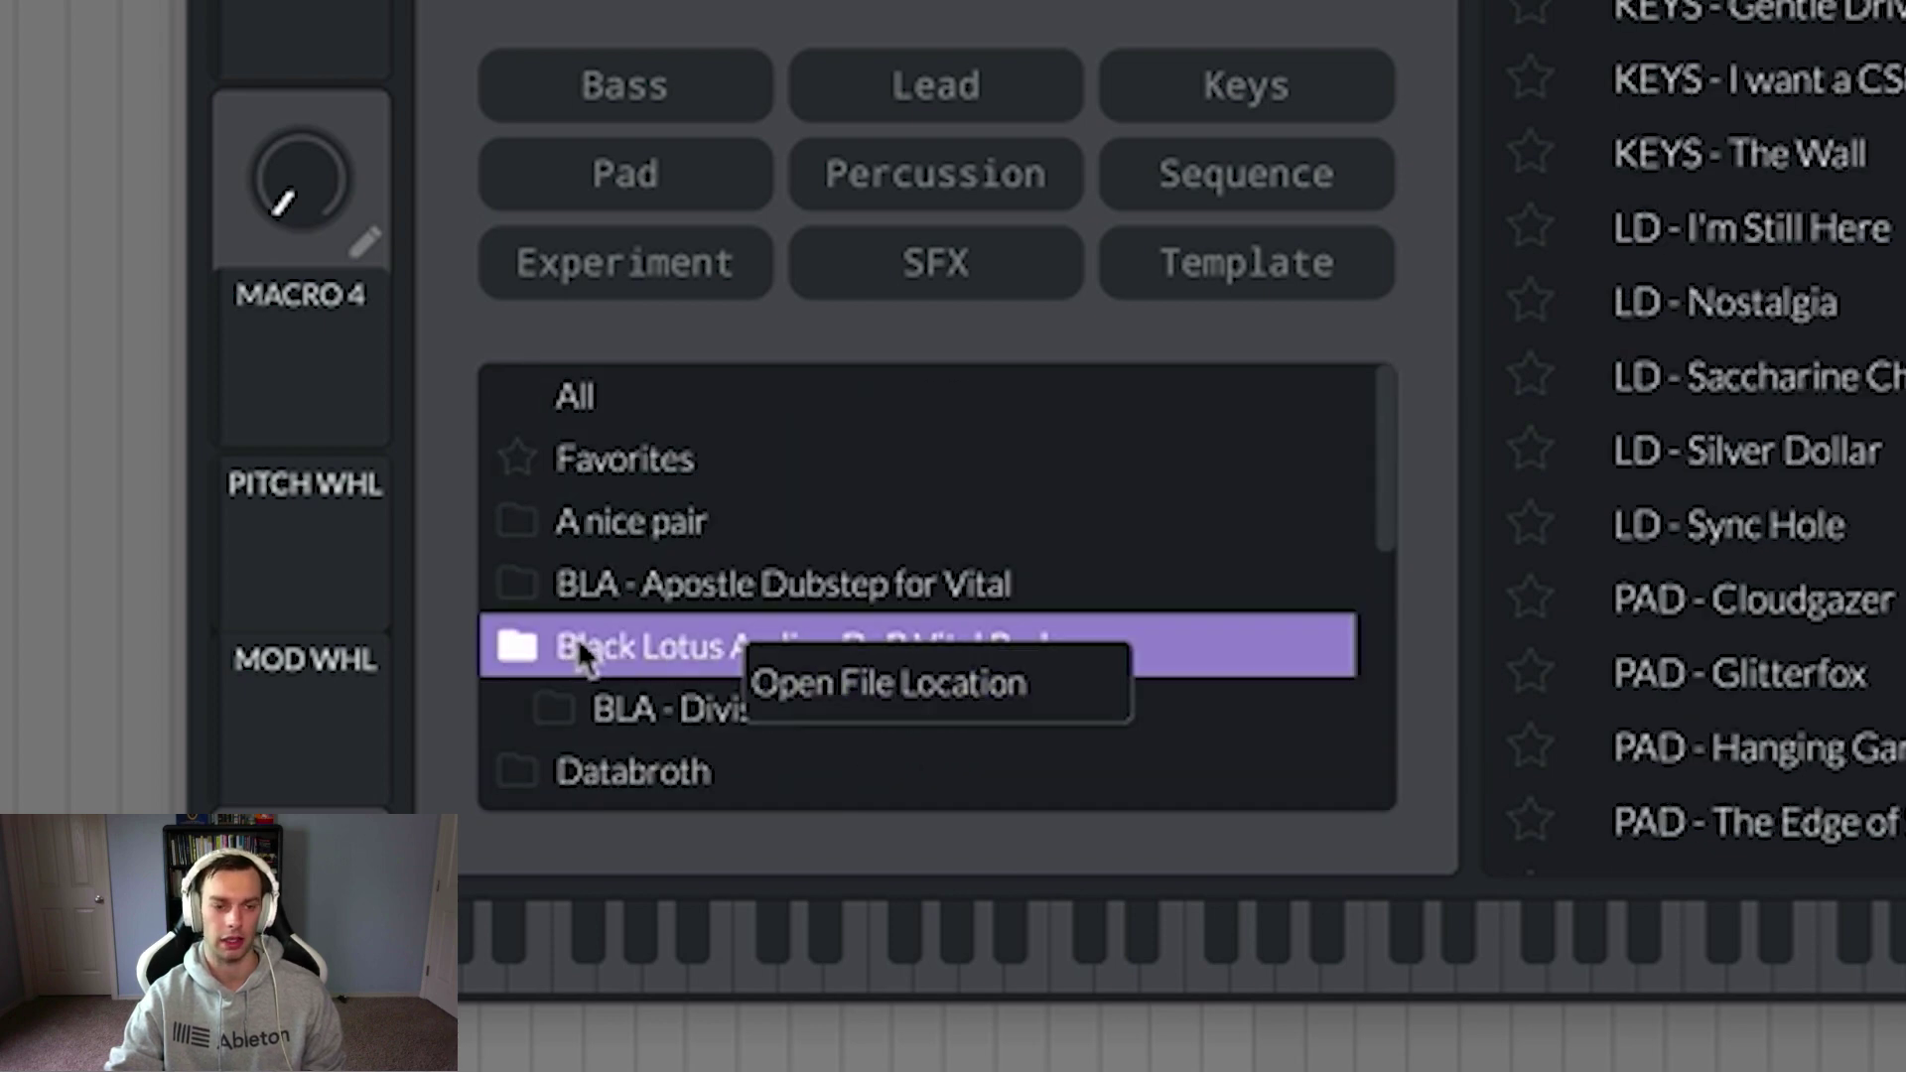
pyautogui.click(646, 646)
pyautogui.click(736, 710)
pyautogui.click(702, 665)
pyautogui.rightClick(705, 673)
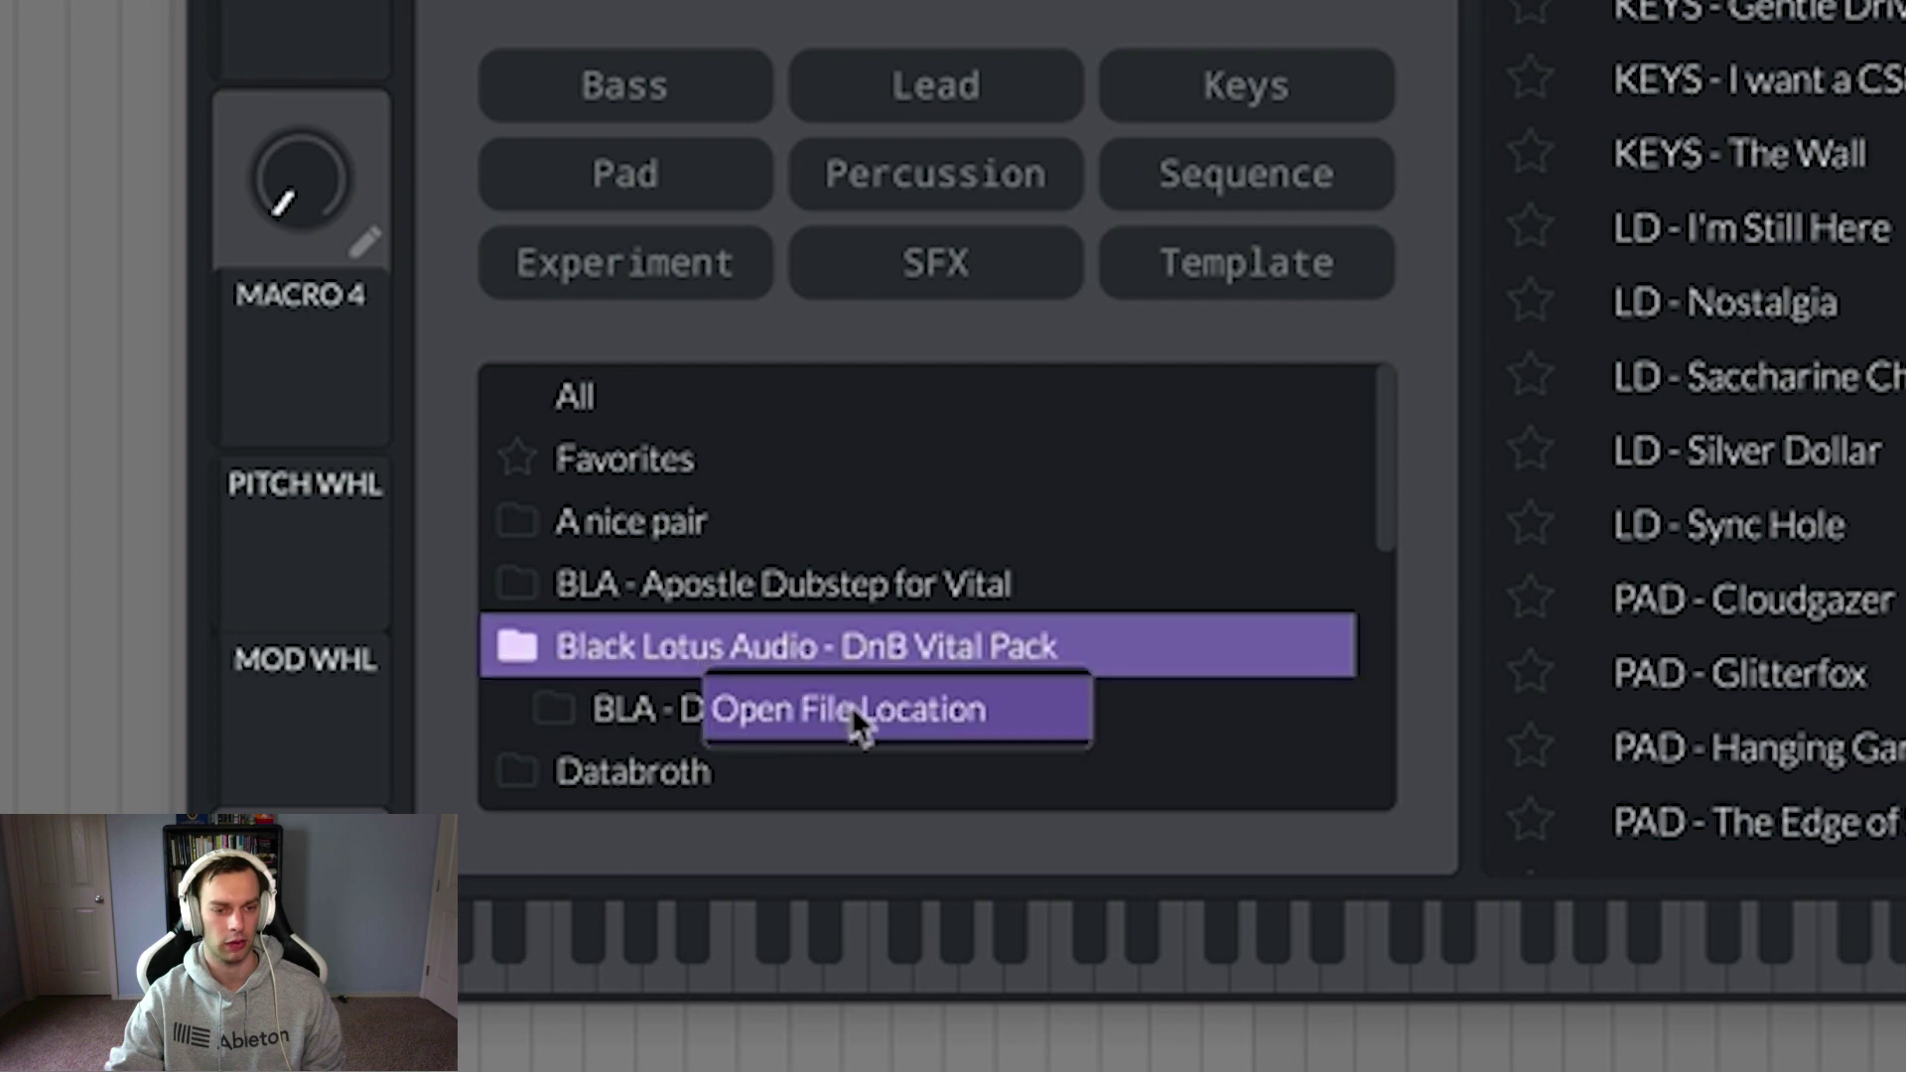
# Step: Reveal the Black Lotus Audio - DnB Vital Pack folder in Finder and show its full name
pyautogui.click(852, 709)
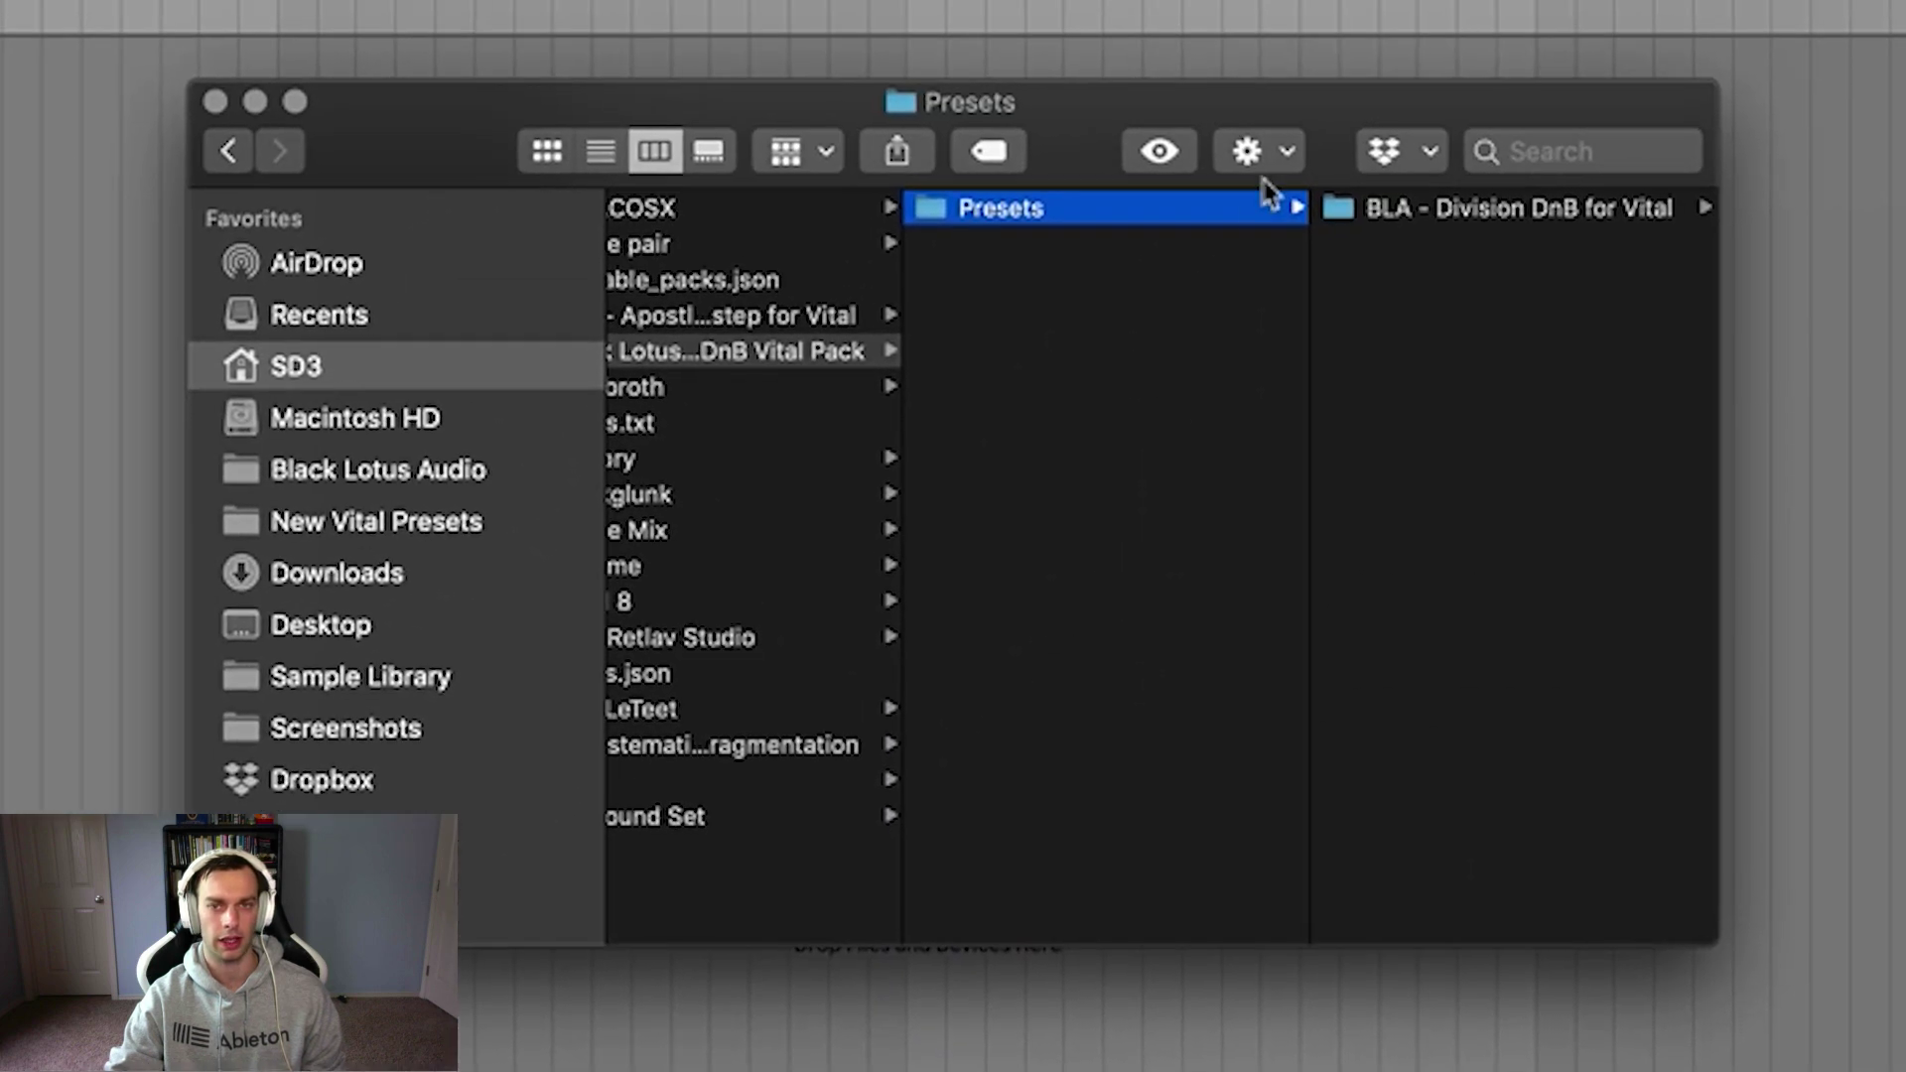
pyautogui.hscroll(-5, 1269, 229)
pyautogui.hscroll(5, 1273, 248)
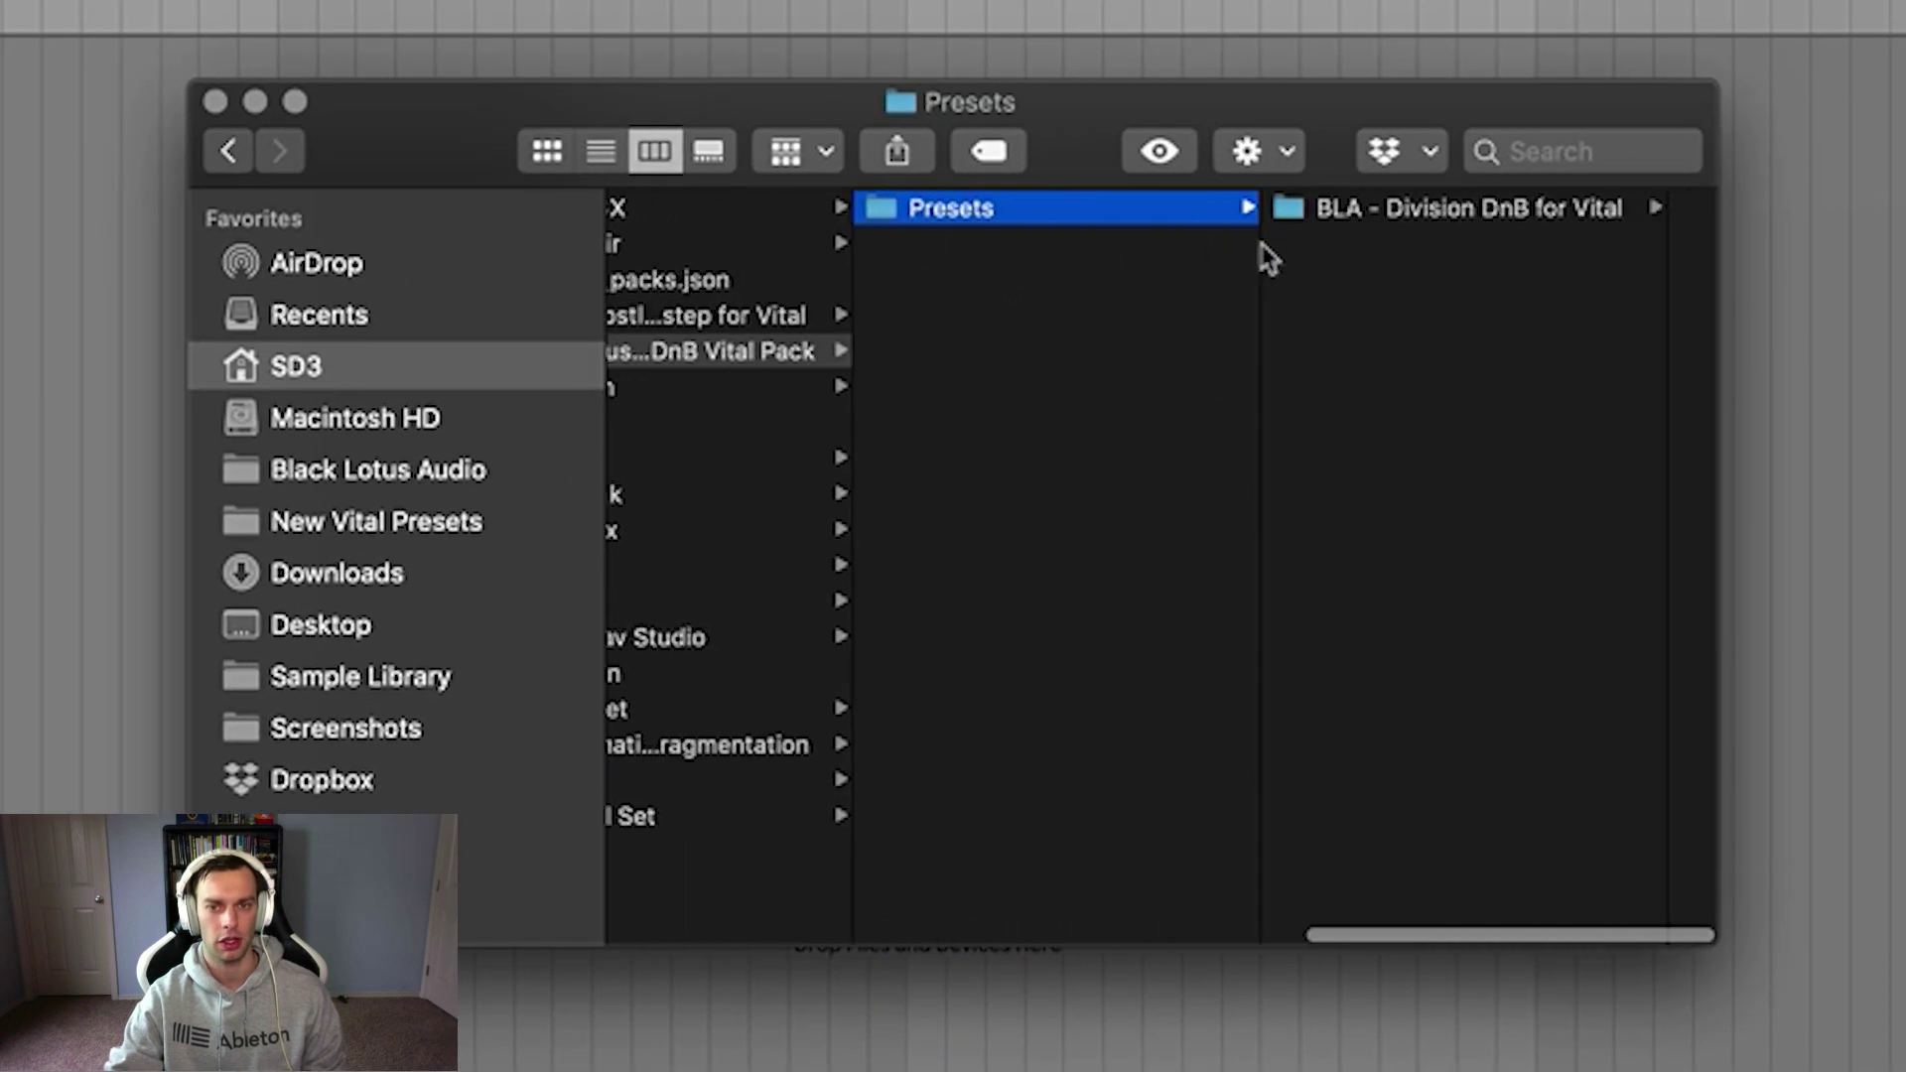
pyautogui.click(728, 360)
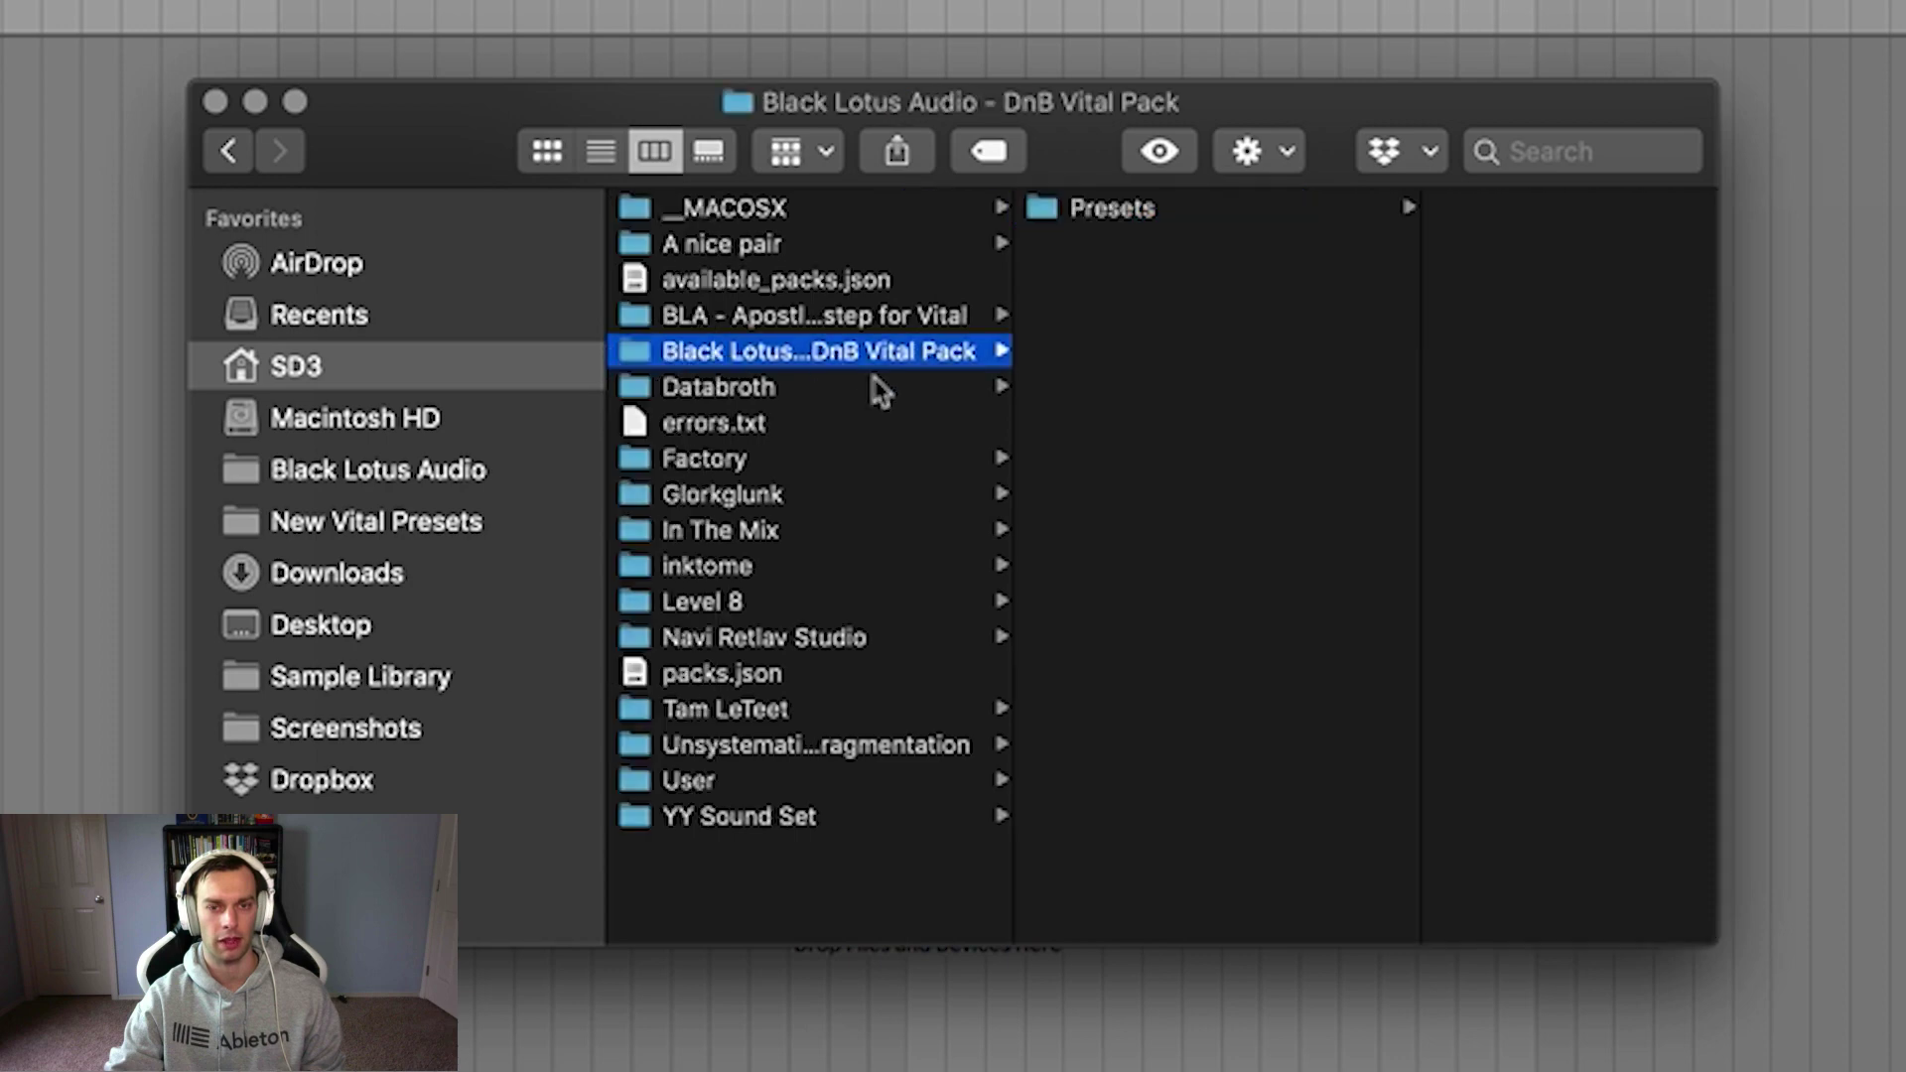
pyautogui.press('Return')
pyautogui.press('Return')
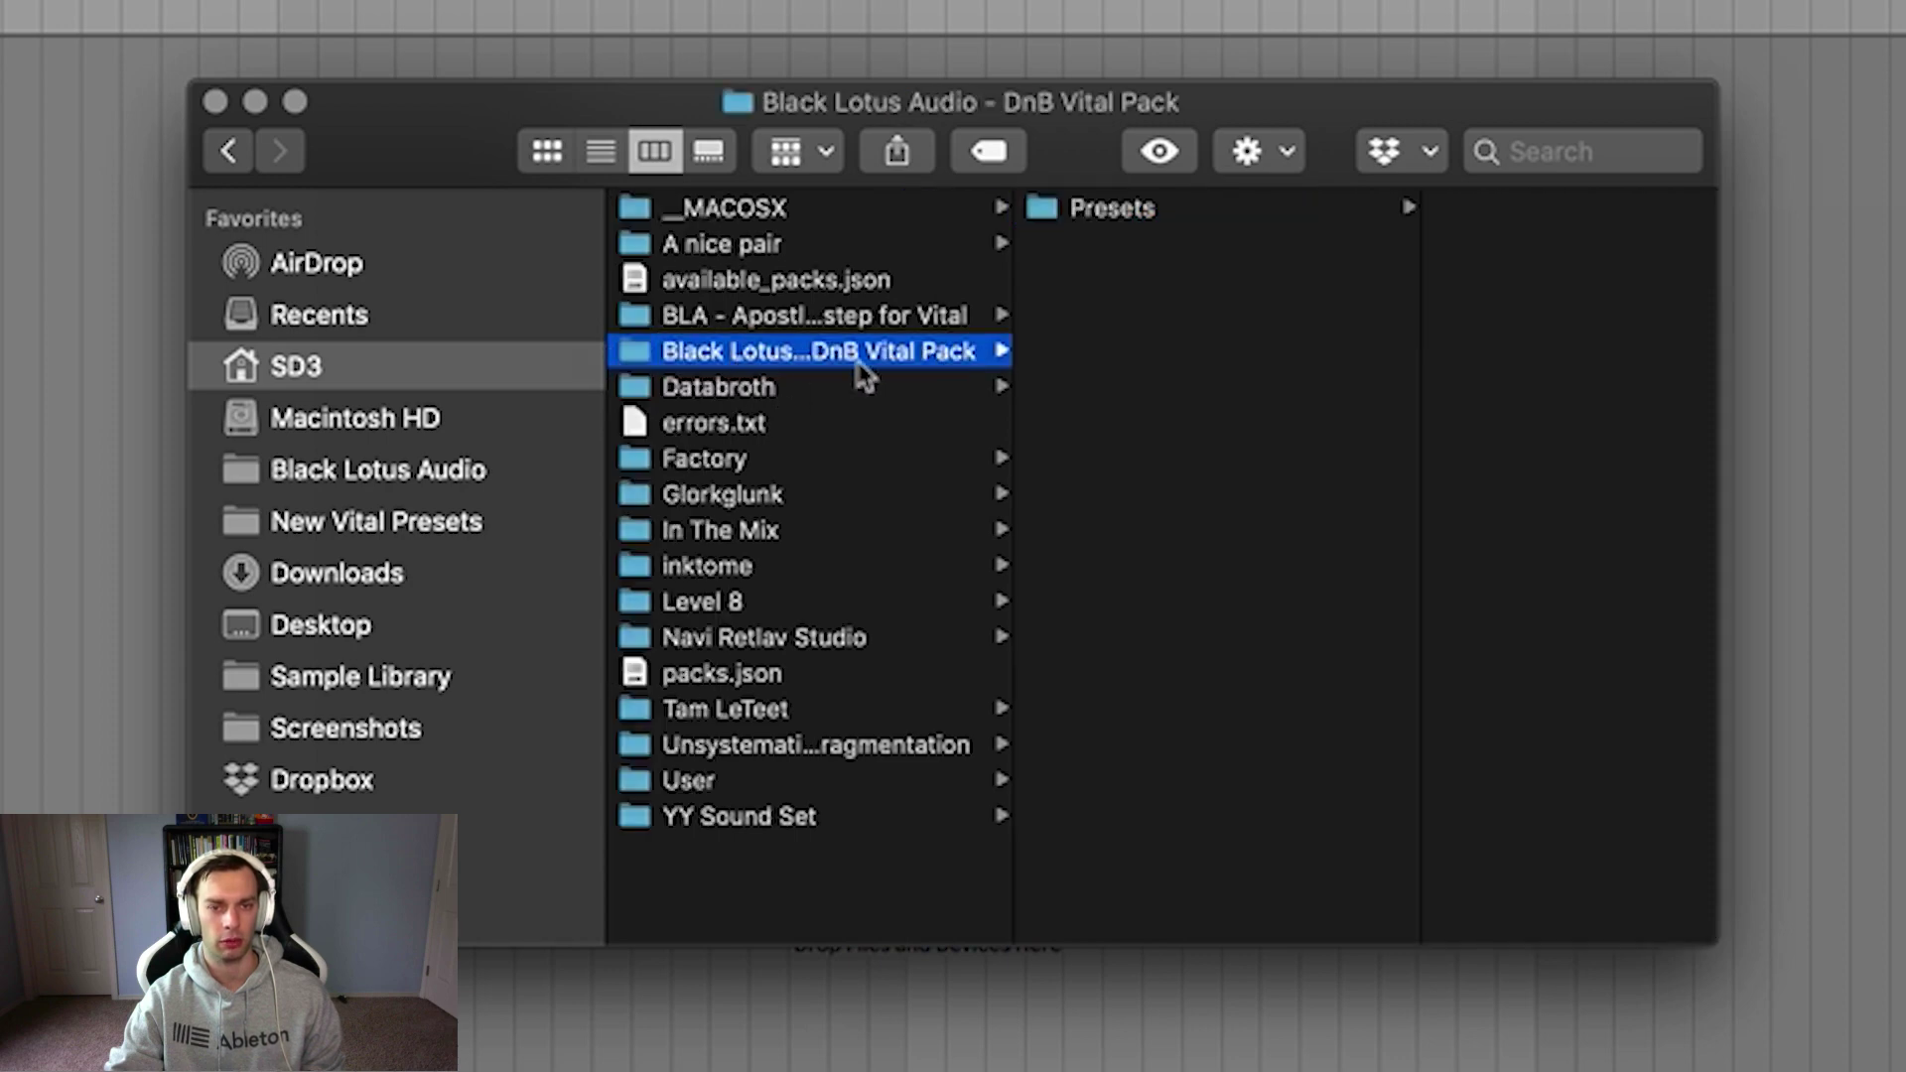
# Step: Drag all 21 presets from BLA - Division DnB for Vital into Presets, then trash that folder
pyautogui.click(1132, 209)
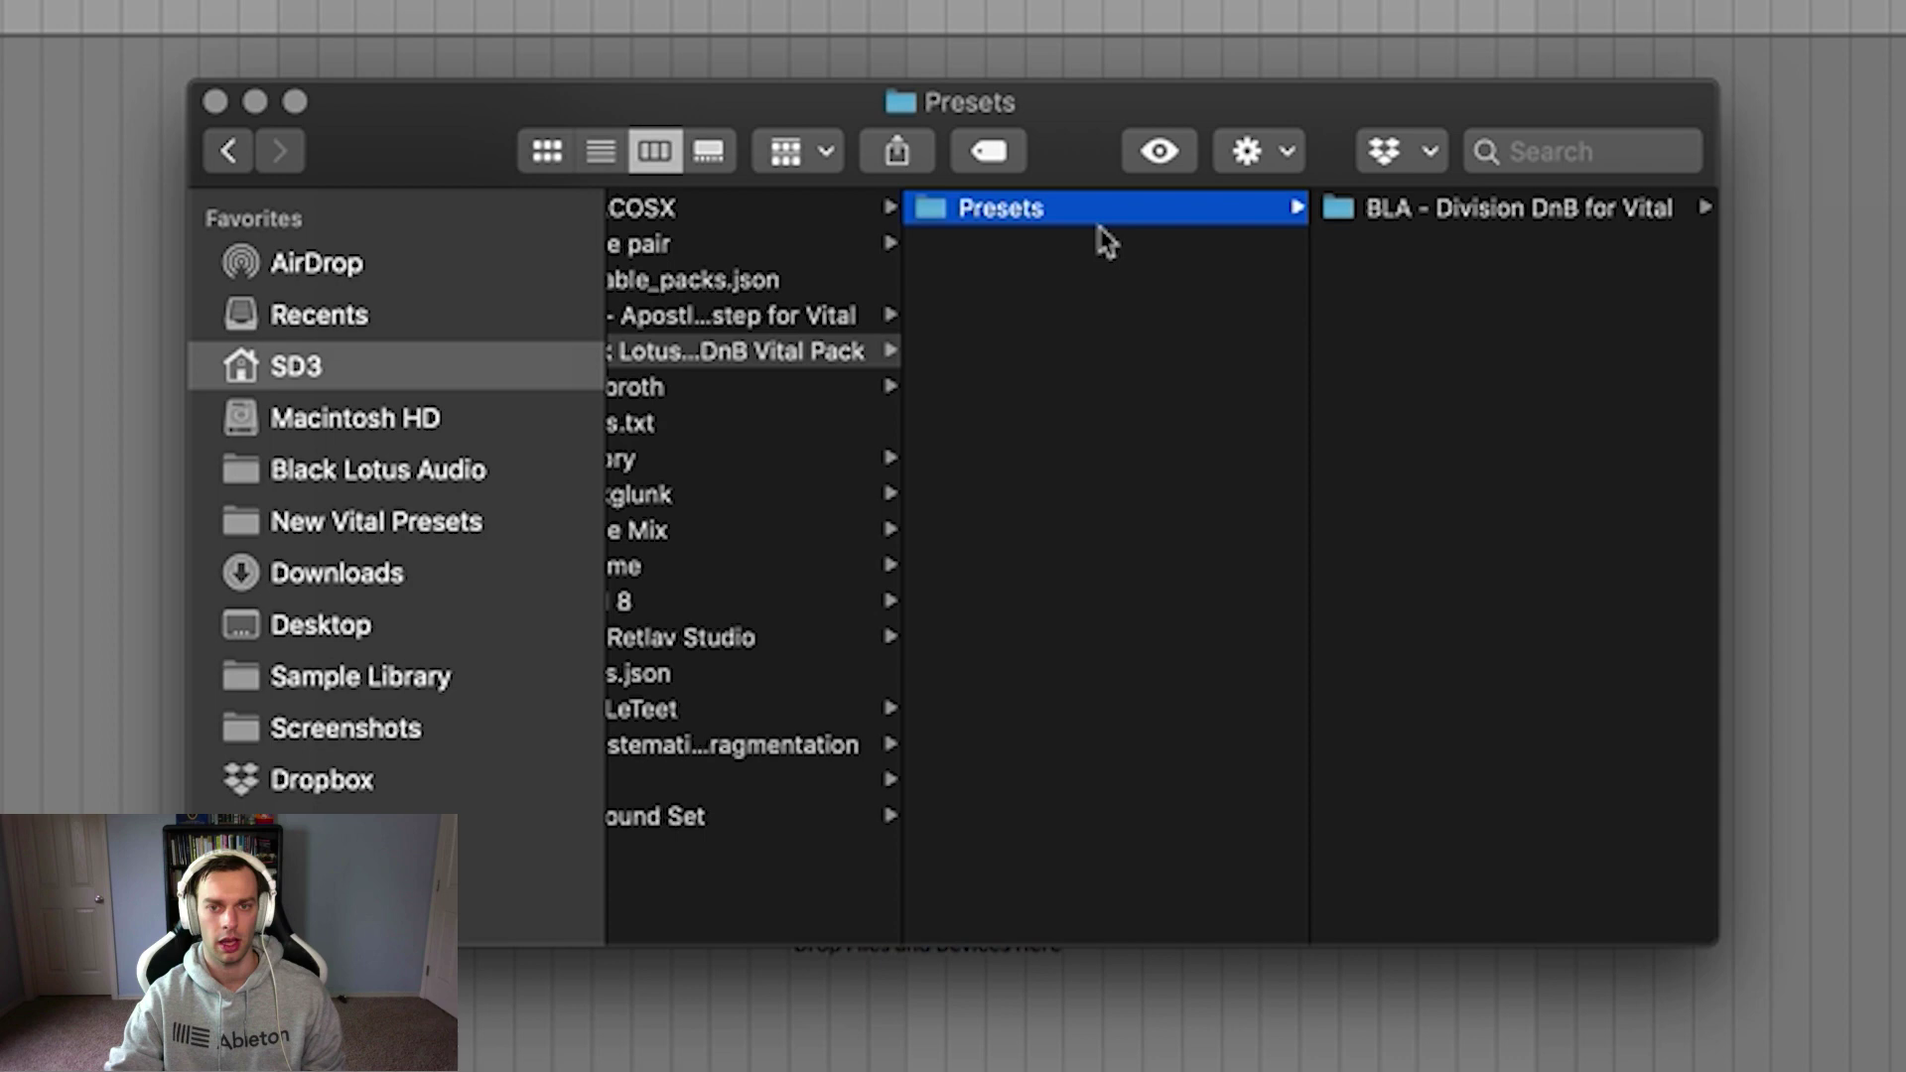
pyautogui.click(1430, 226)
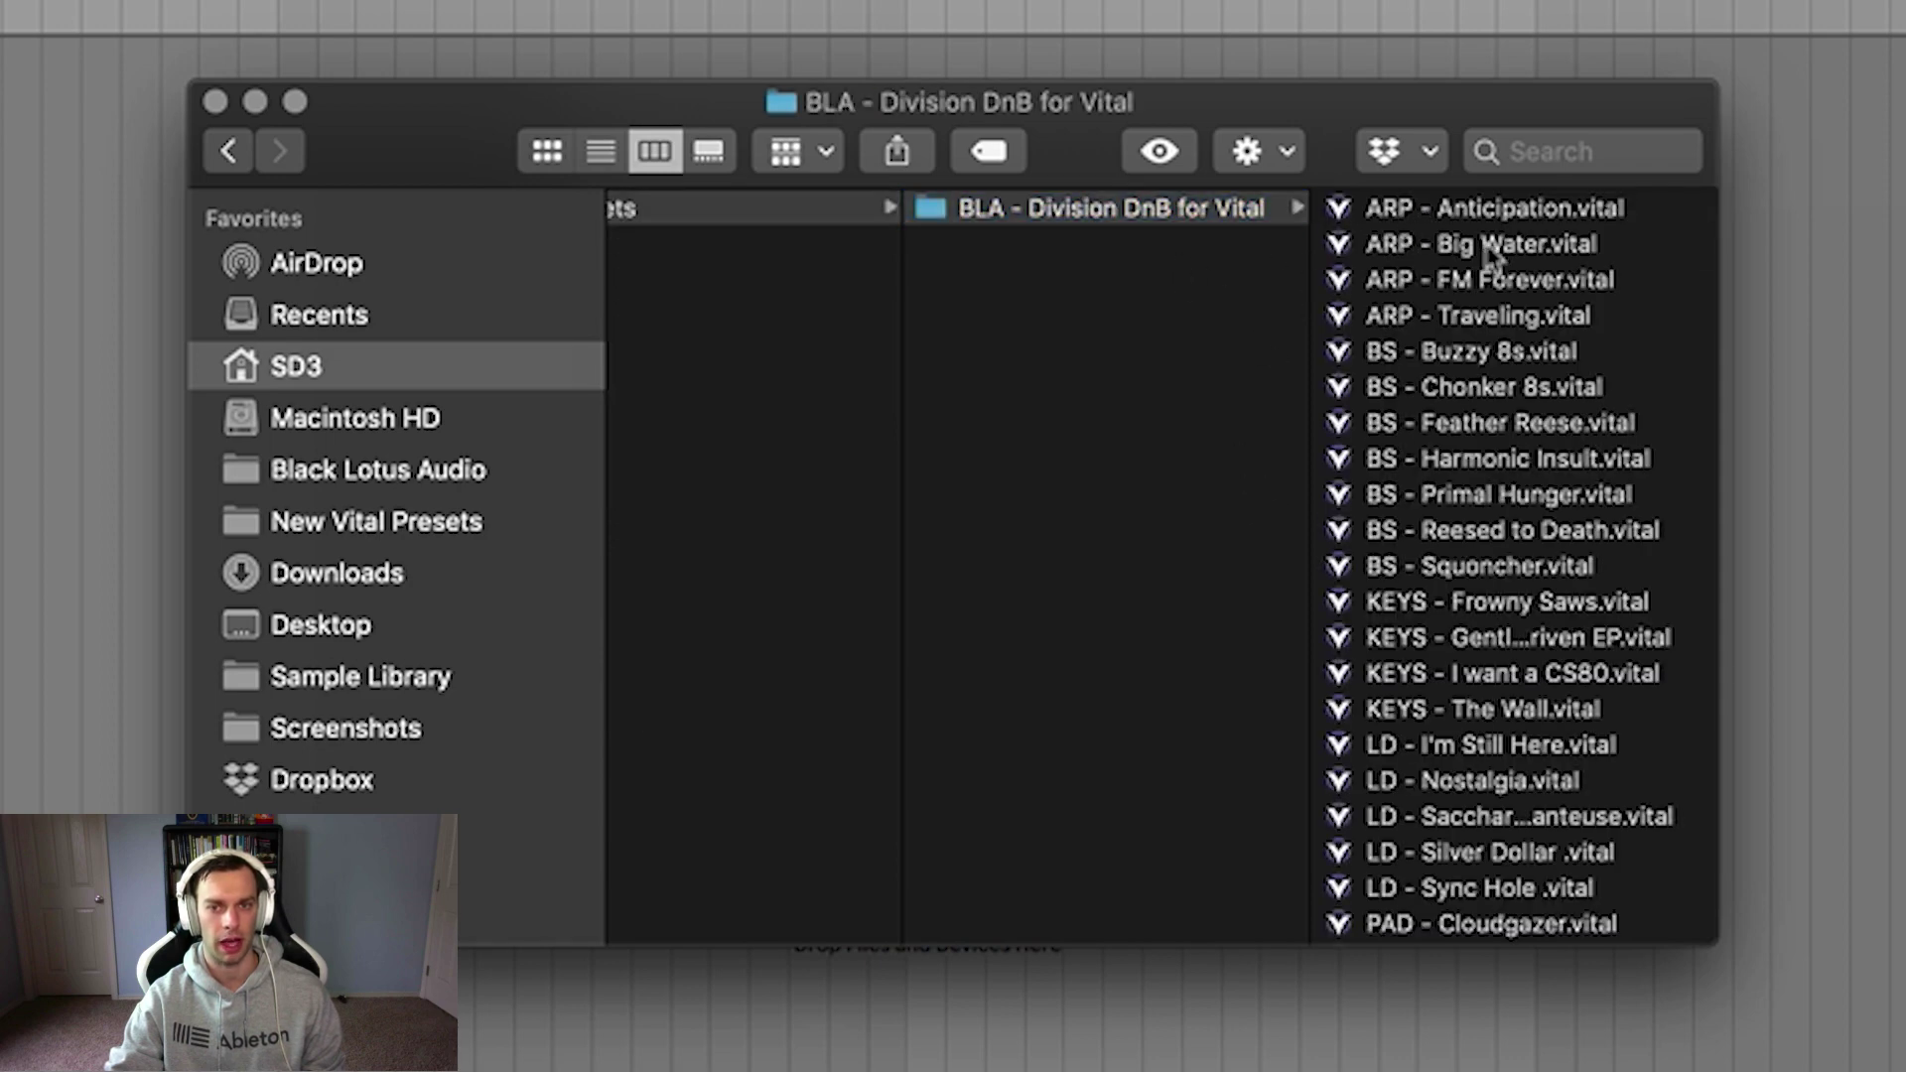
pyautogui.click(1494, 246)
pyautogui.press('super+a')
pyautogui.moveTo(923, 429); pyautogui.dragTo(834, 303)
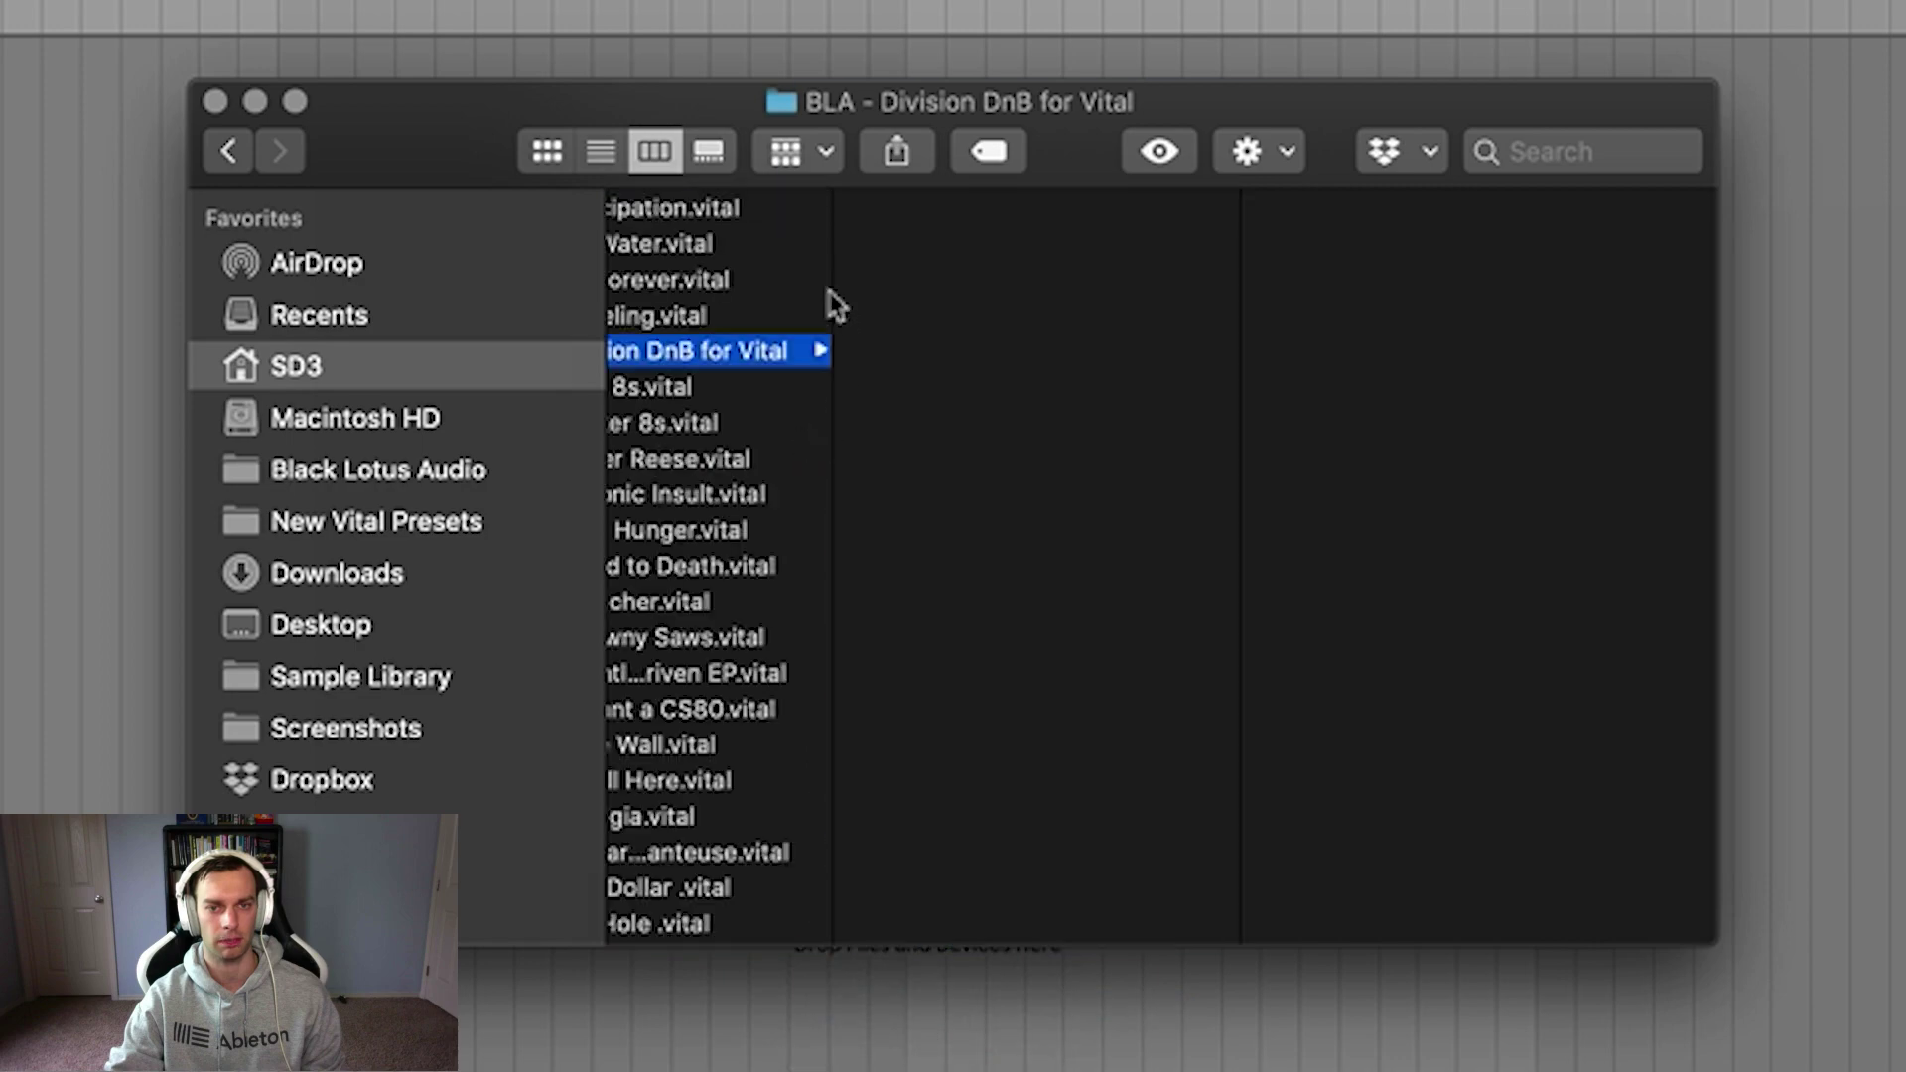
pyautogui.rightClick(1077, 350)
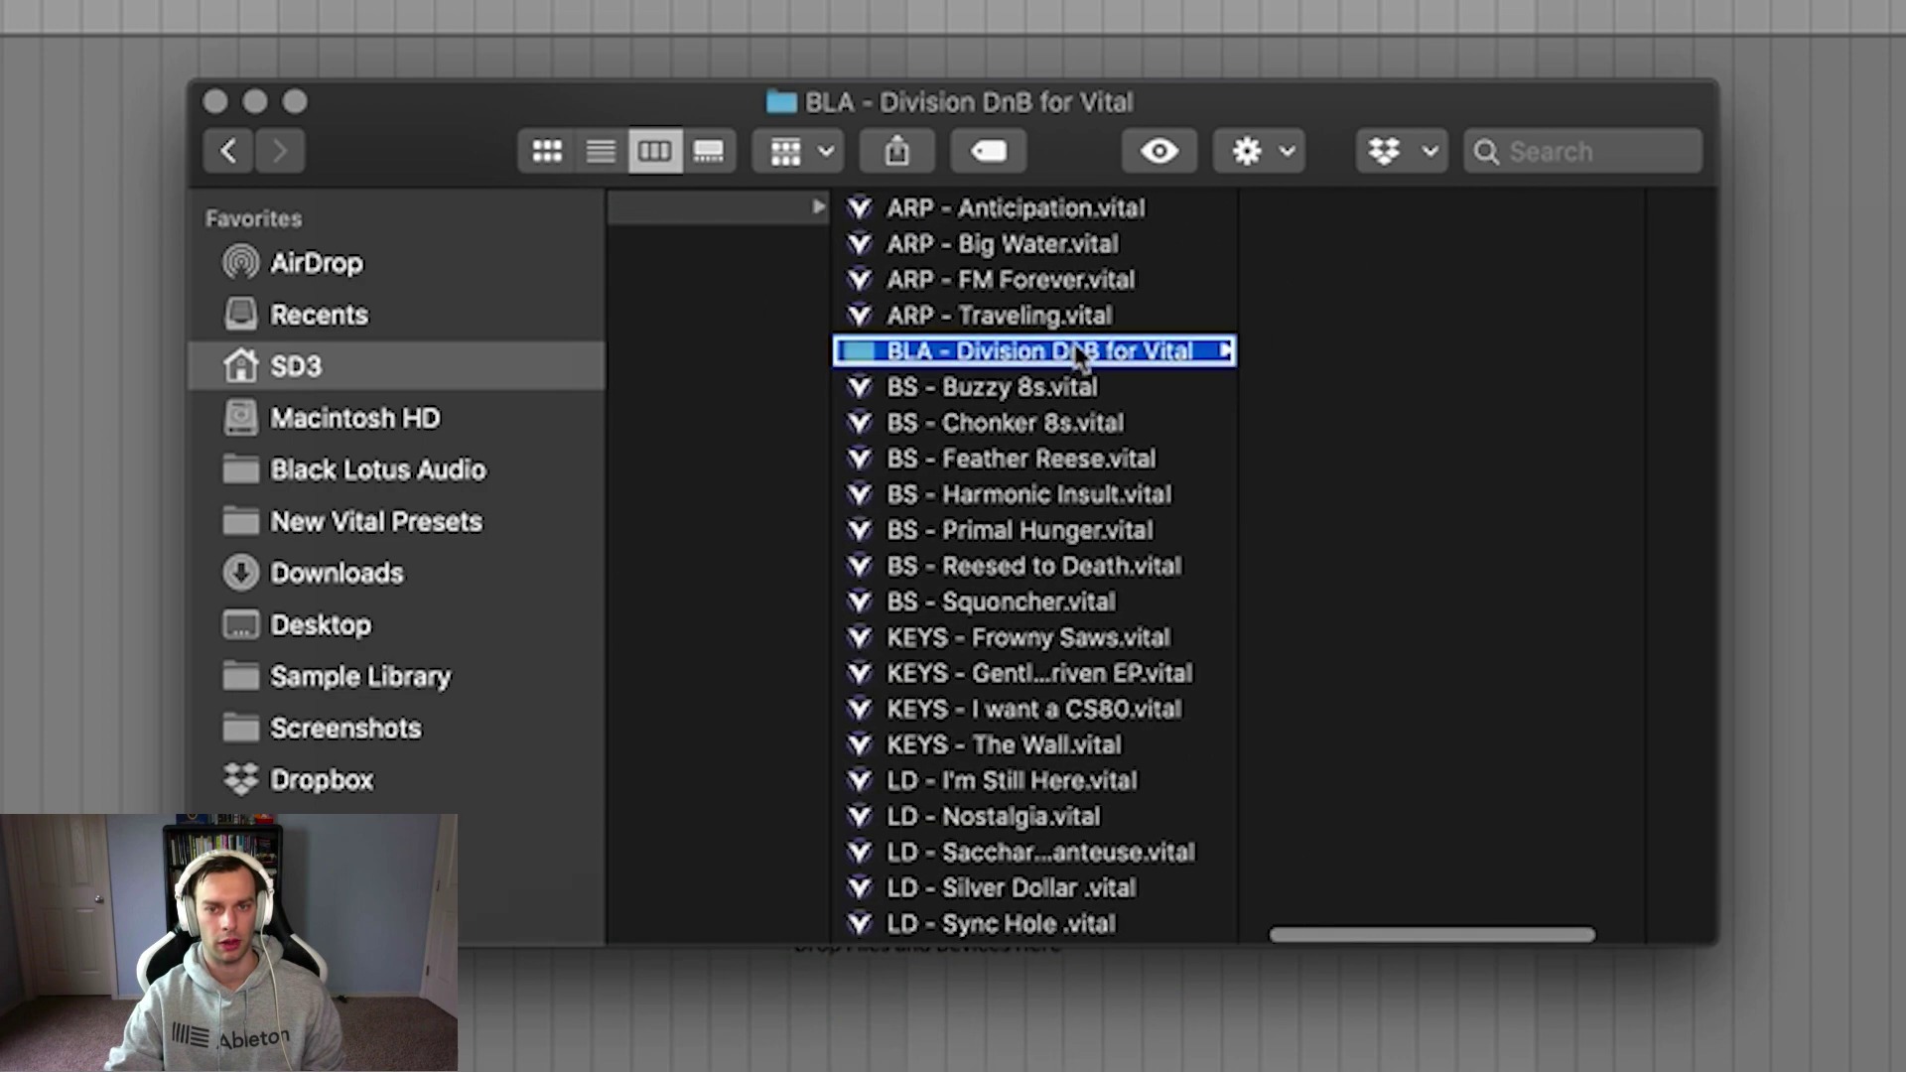
pyautogui.click(1207, 422)
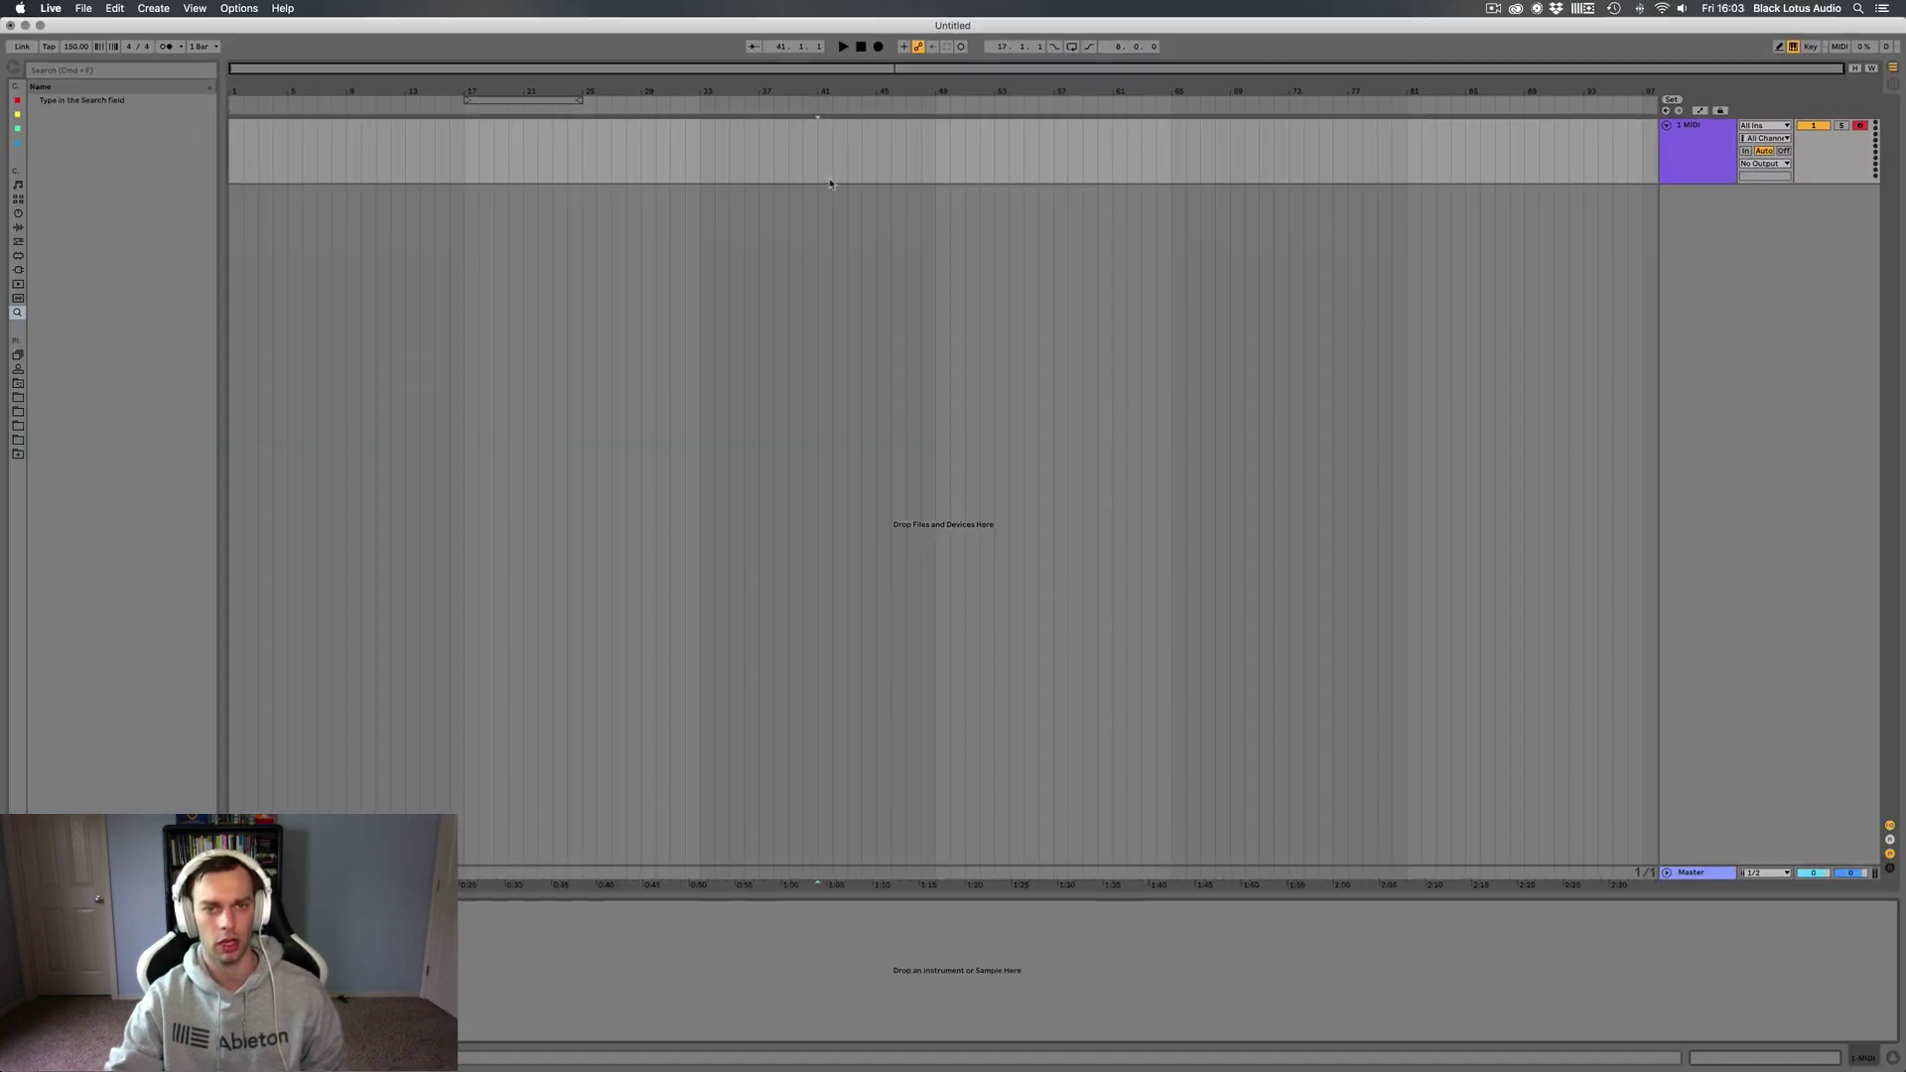
# Step: Add Vital from the Instruments context menu onto the first Ableton Live track
pyautogui.rightClick(831, 182)
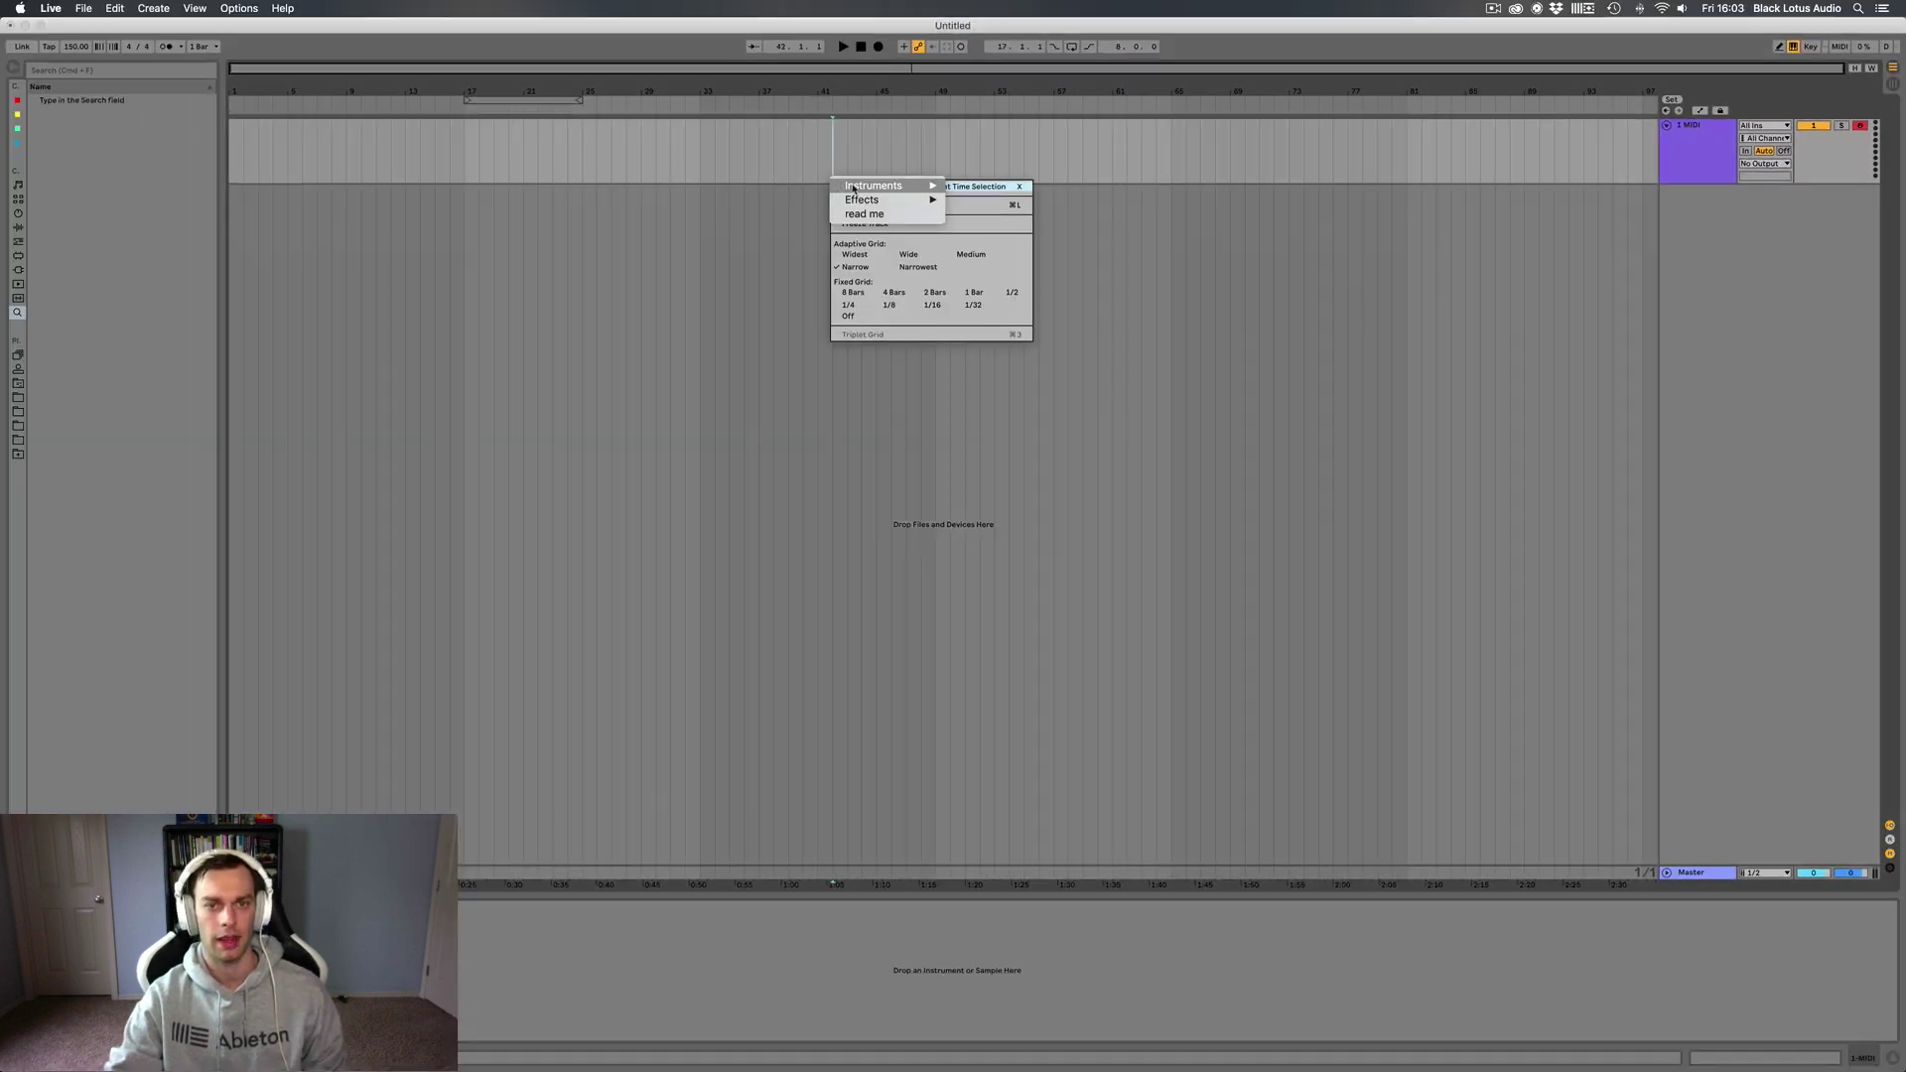
pyautogui.moveTo(874, 186)
pyautogui.click(968, 199)
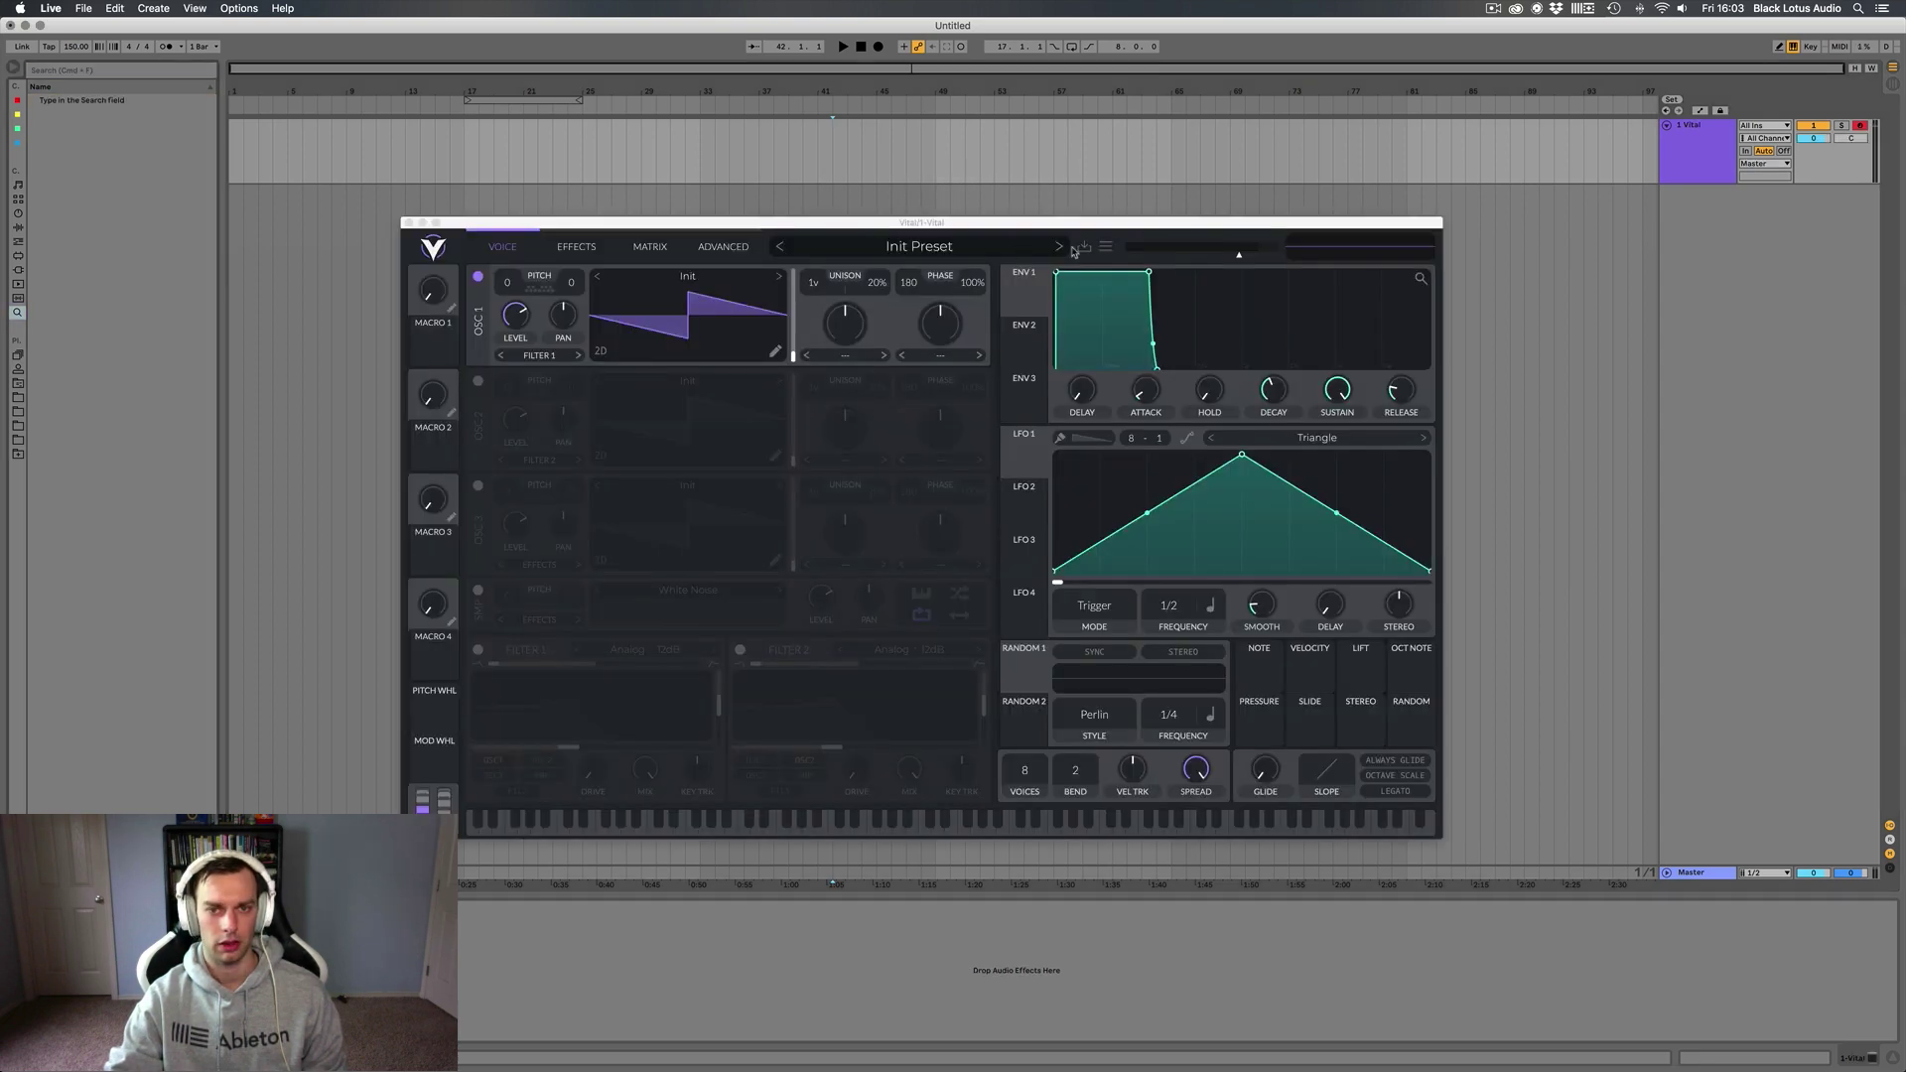
# Step: Open the new Vital instance's preset browser and list the Black Lotus Audio - DnB Vital Pack presets
pyautogui.click(1000, 248)
pyautogui.click(586, 719)
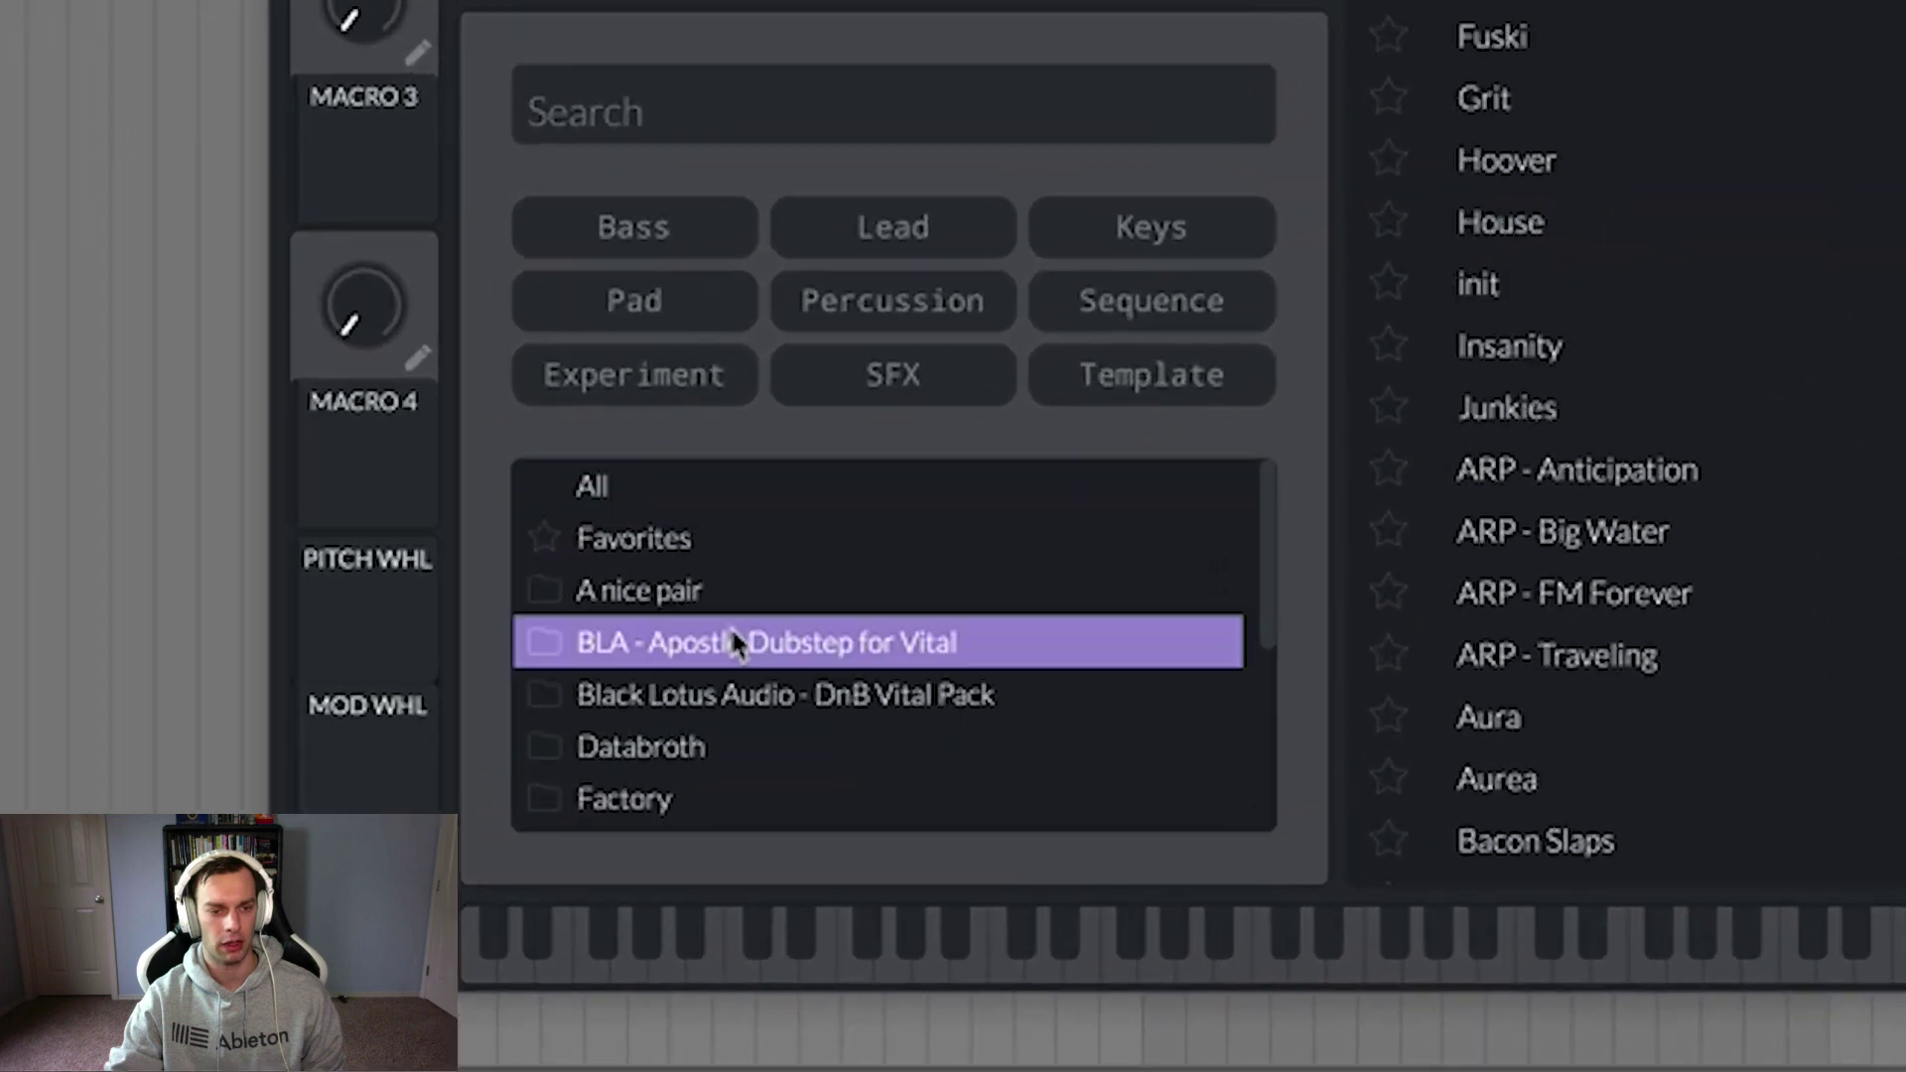
pyautogui.click(777, 680)
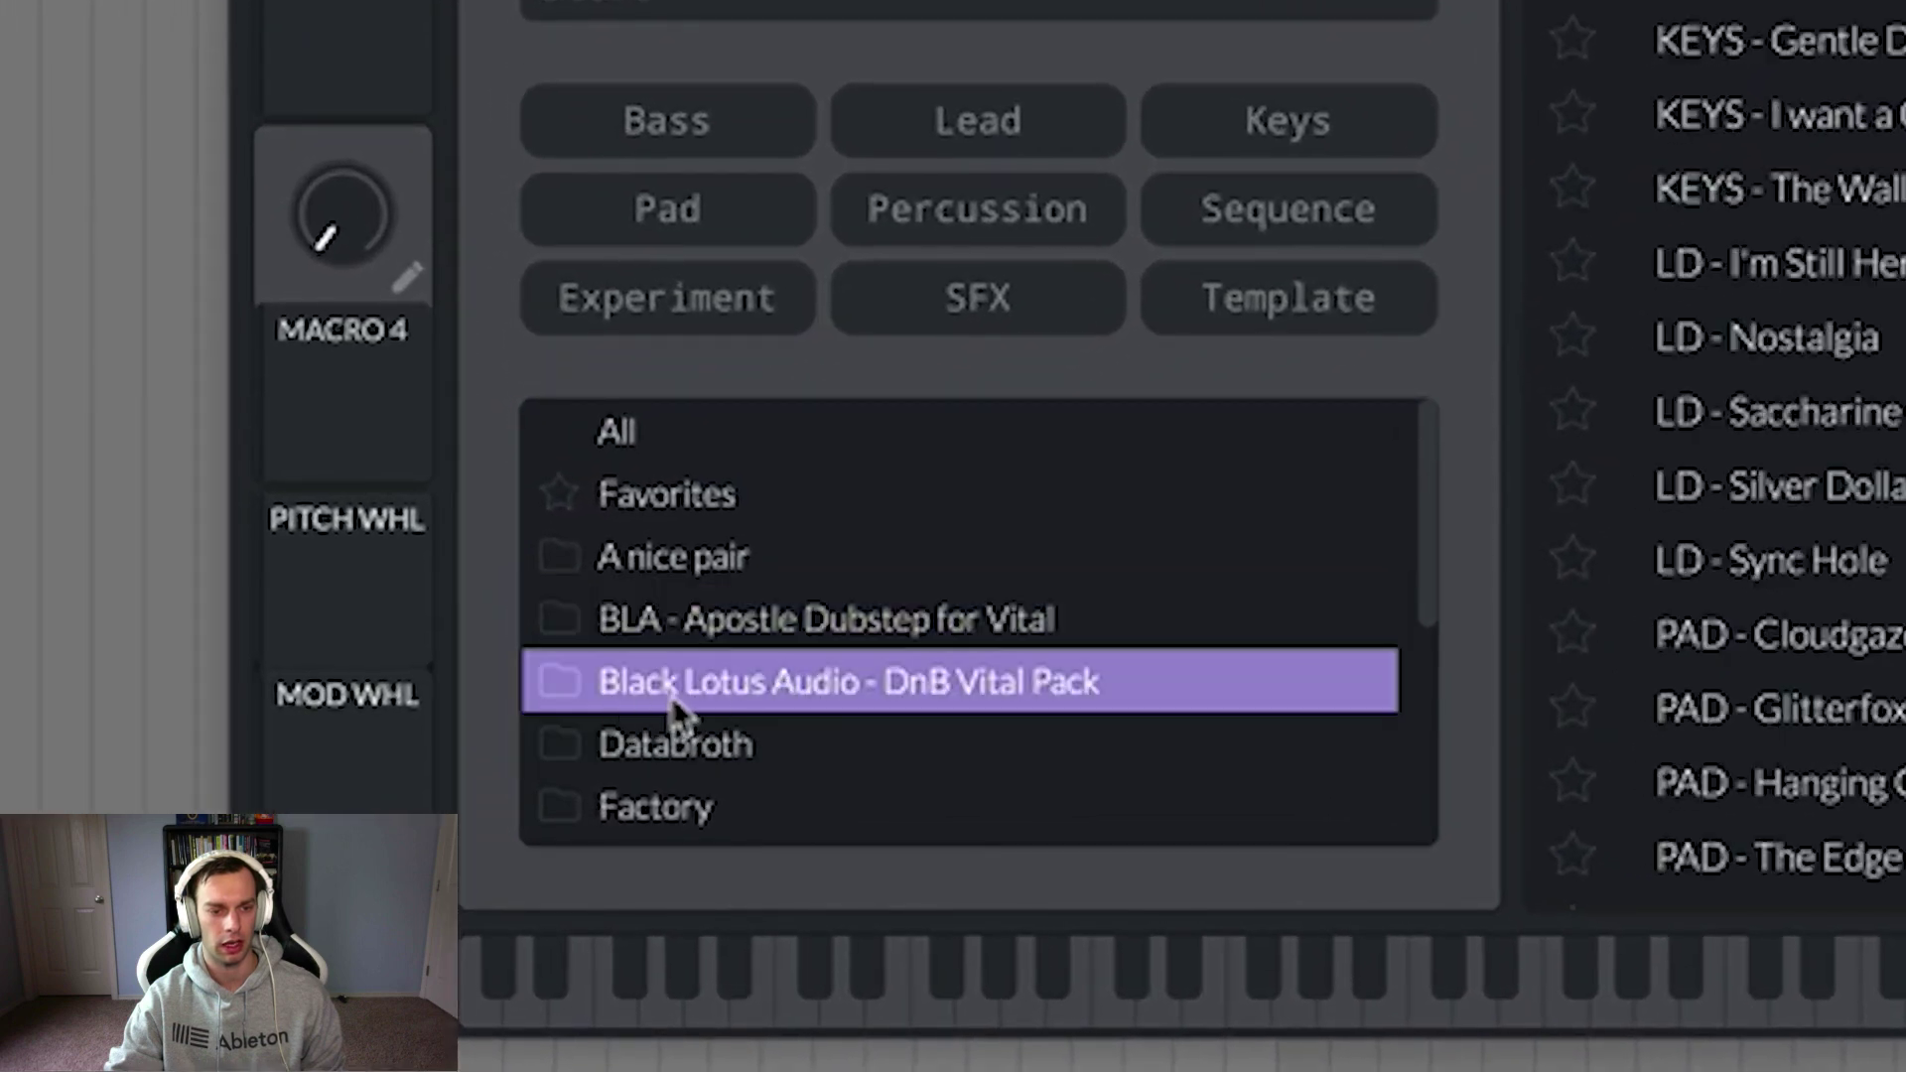
pyautogui.scroll(-1, 778, 691)
pyautogui.scroll(-1, 724, 675)
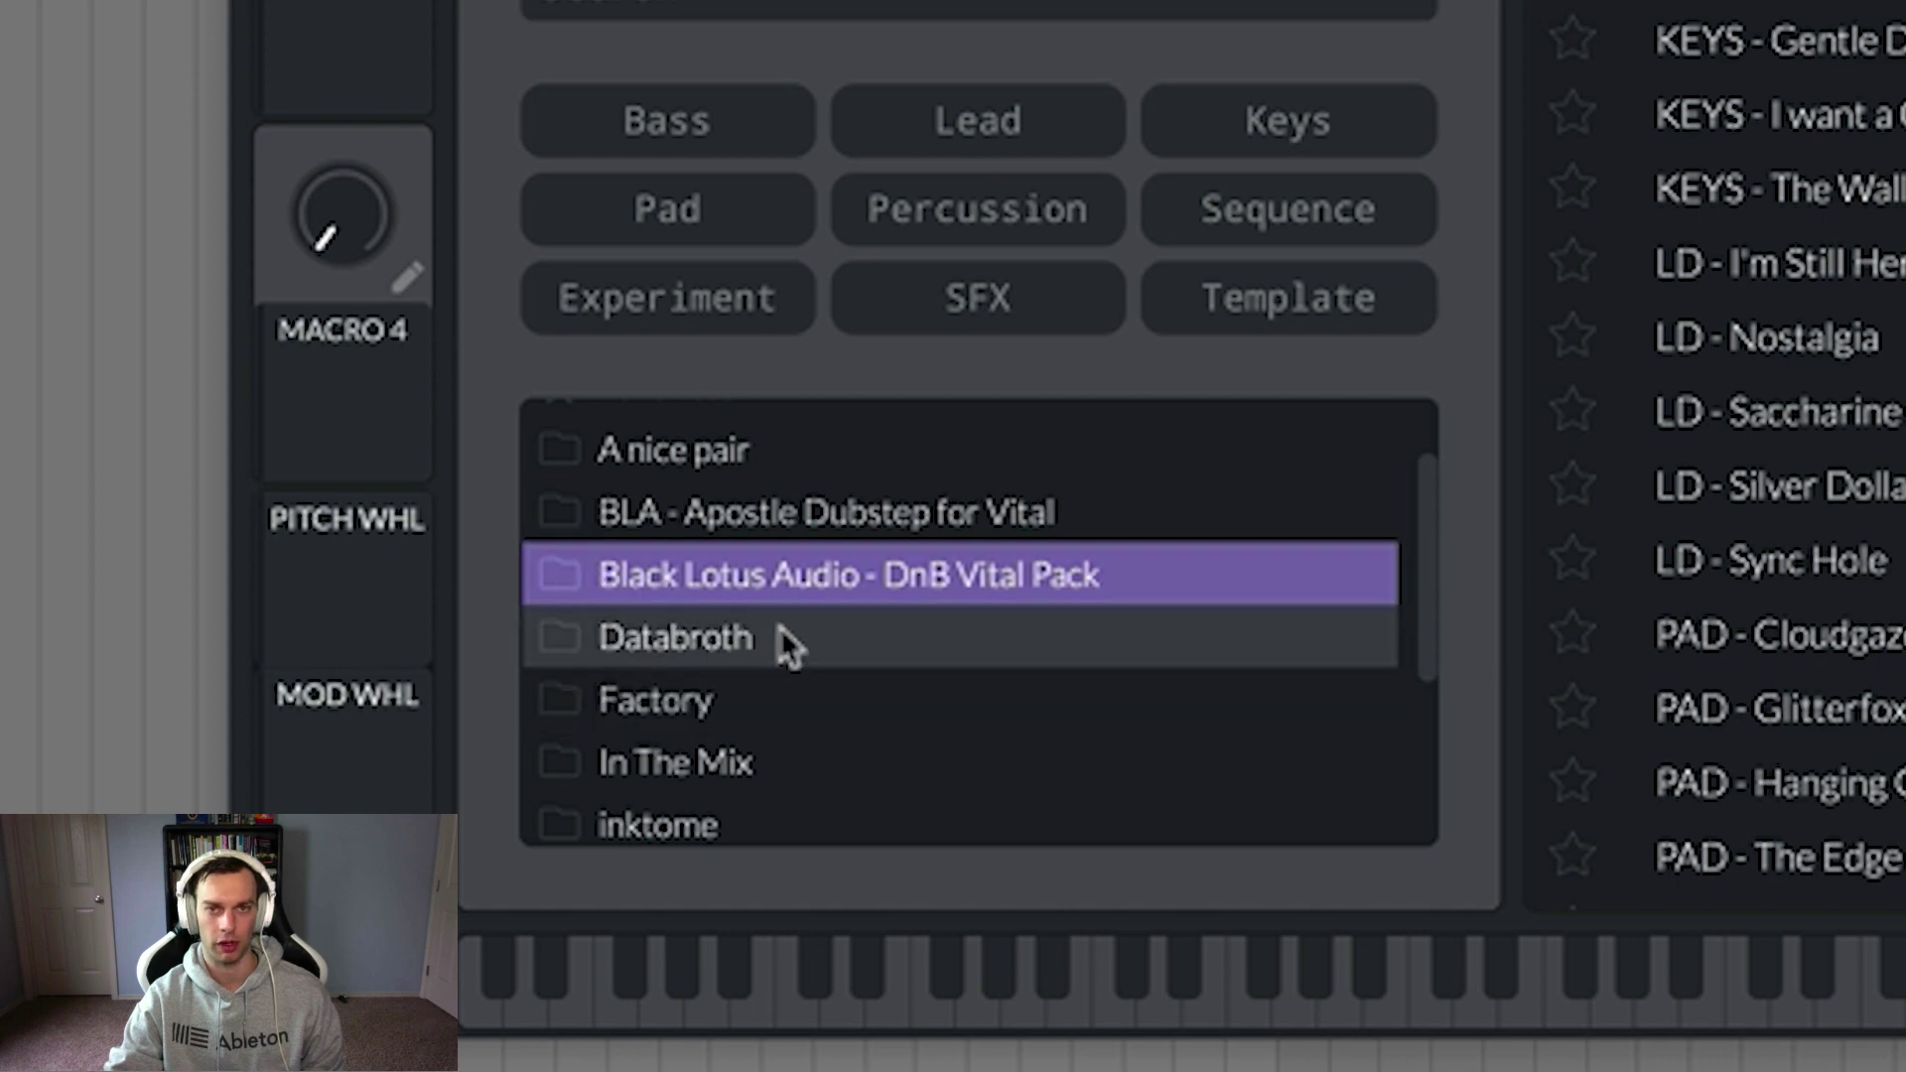
pyautogui.scroll(-5, 814, 601)
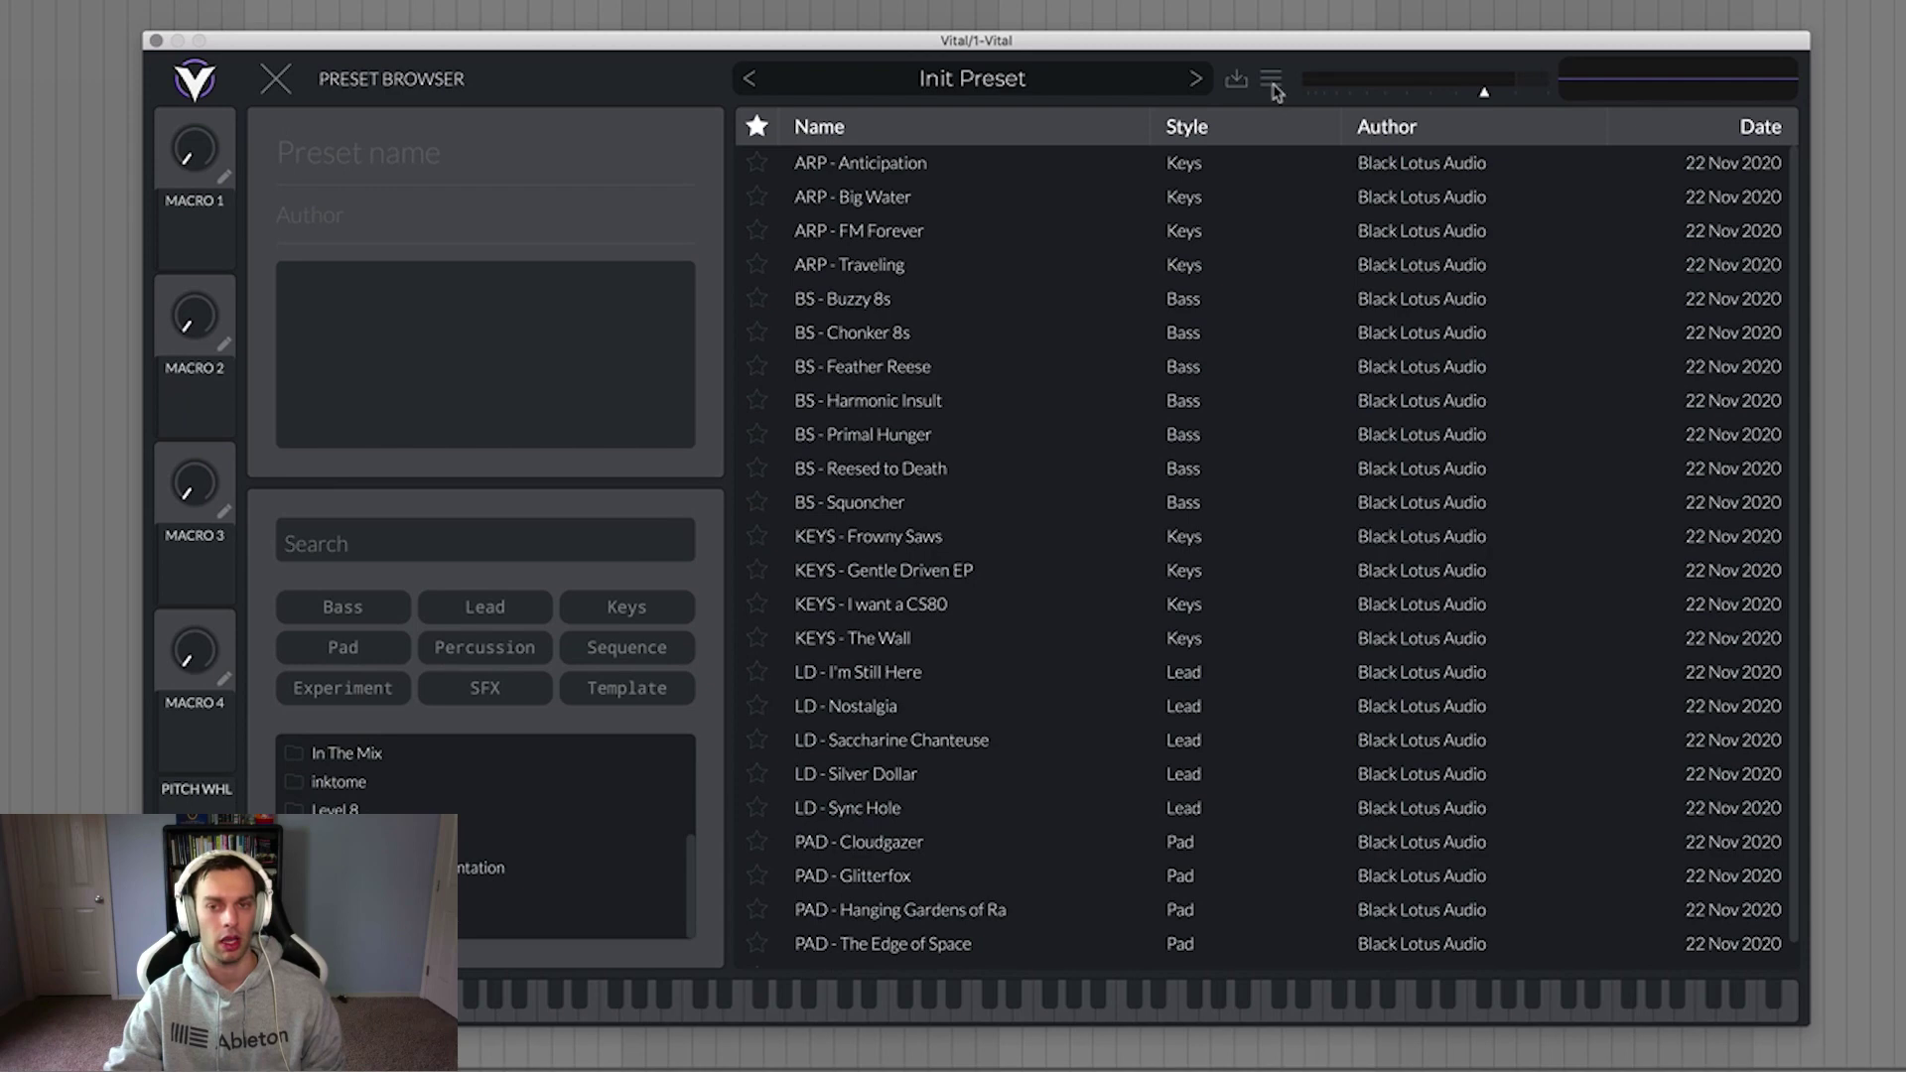
# Step: Choose Import Bank and select Odyssey - Melodic Dubstep.vitalbank in the Odyssey folder
pyautogui.click(1271, 77)
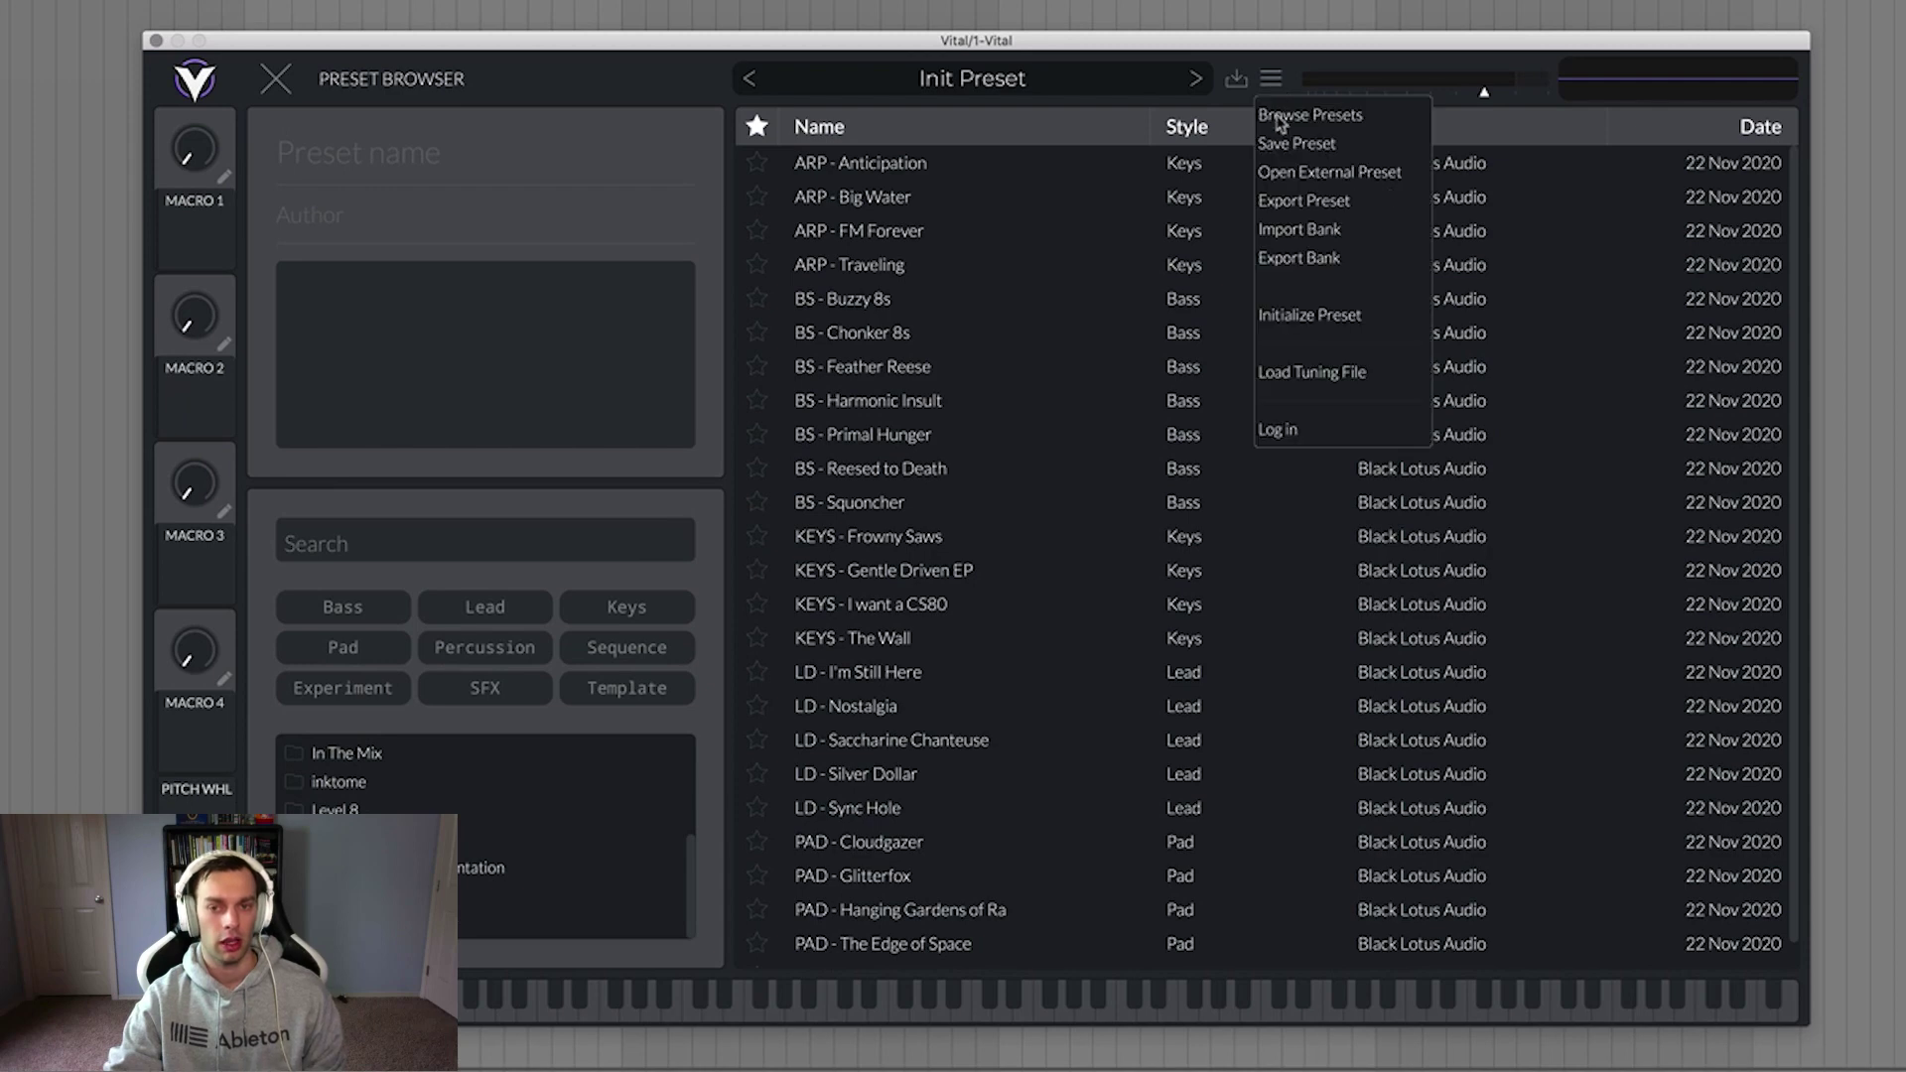
pyautogui.click(1301, 233)
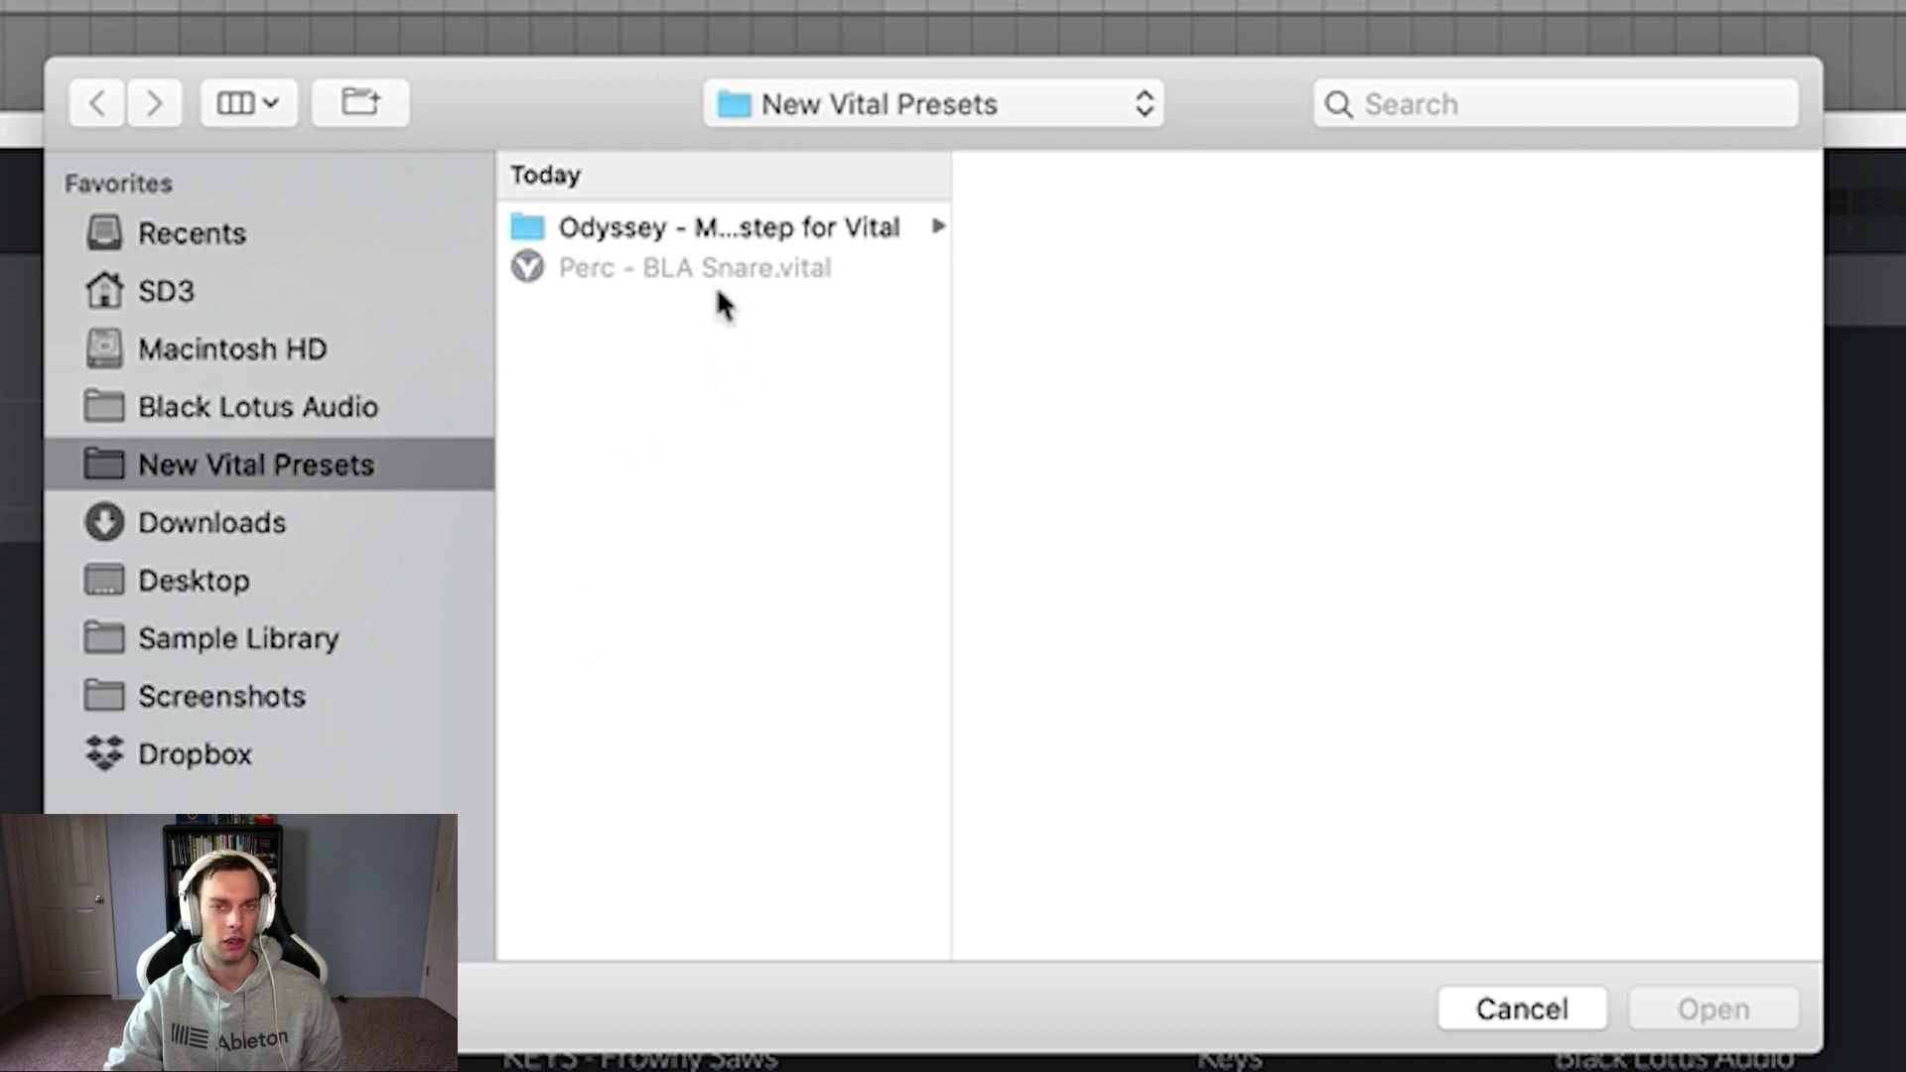
pyautogui.click(732, 230)
pyautogui.click(1178, 228)
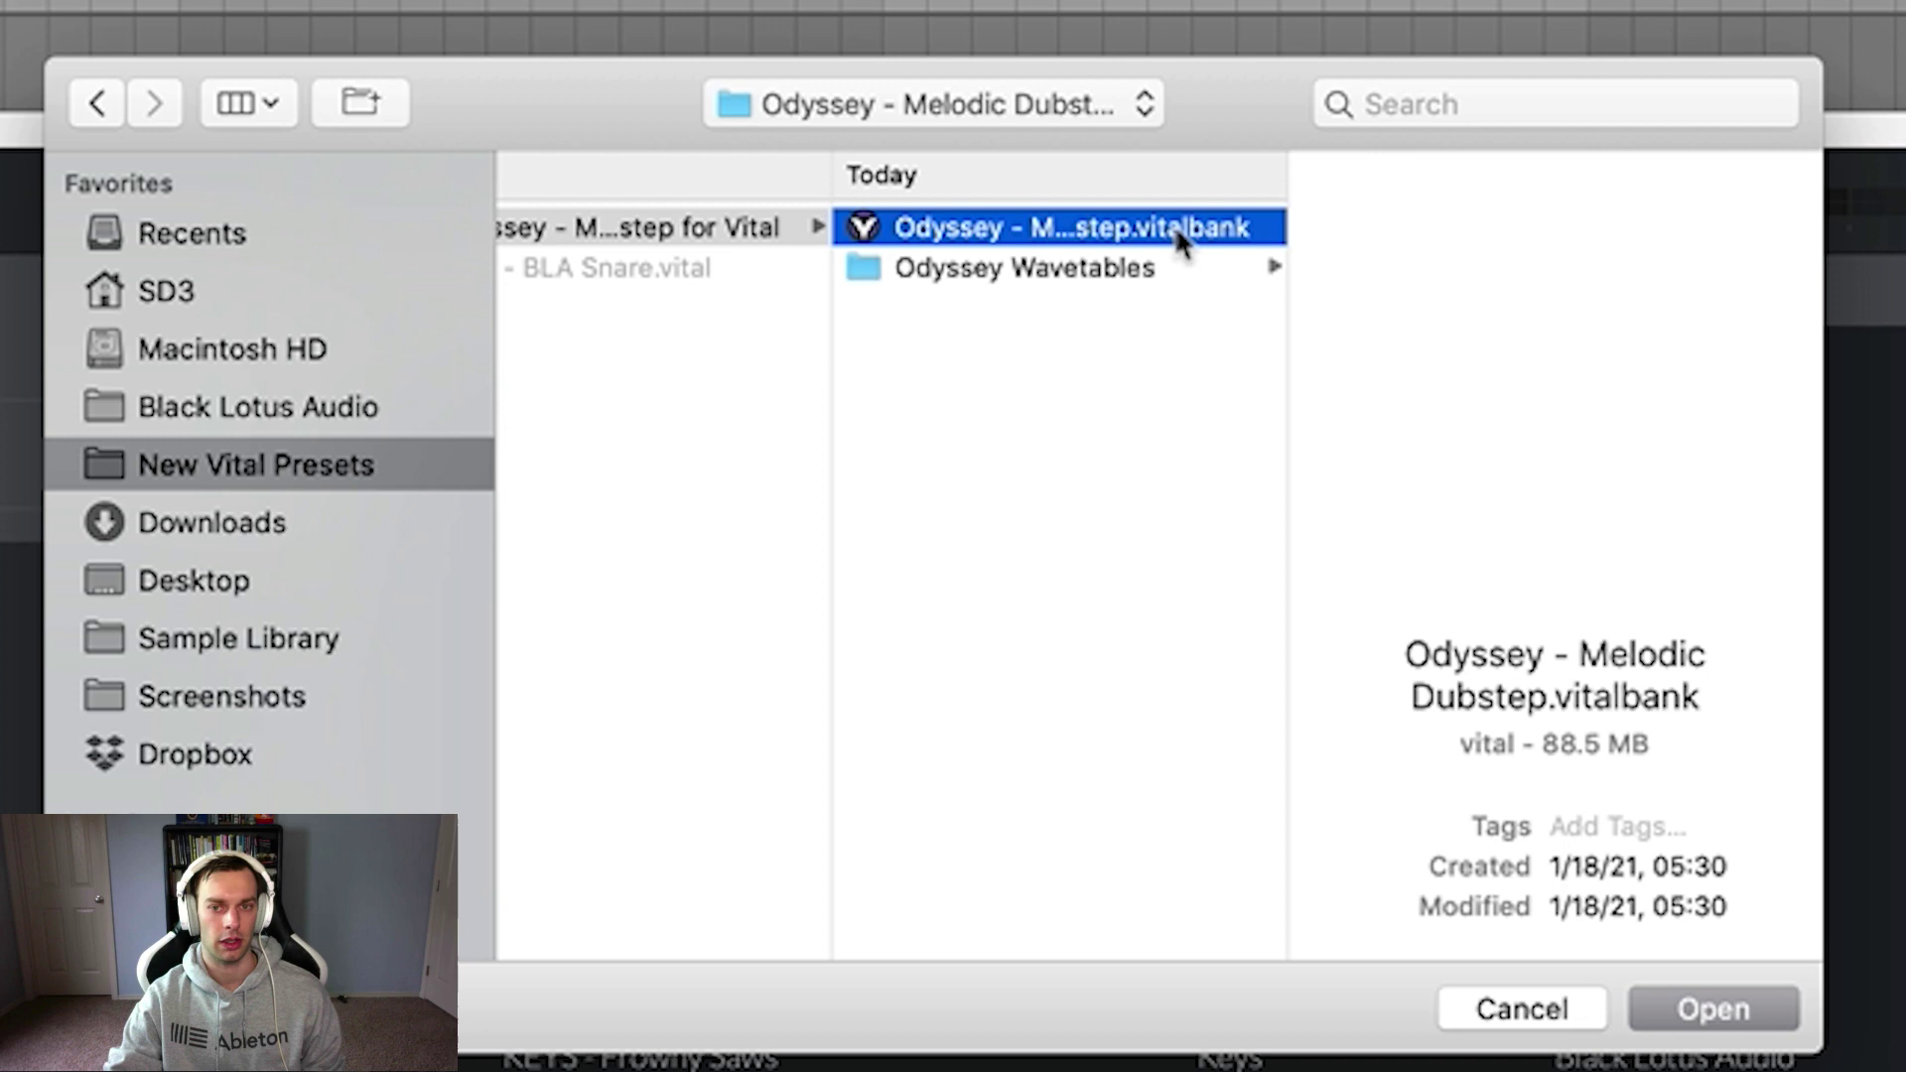
pyautogui.hscroll(-2, 1248, 234)
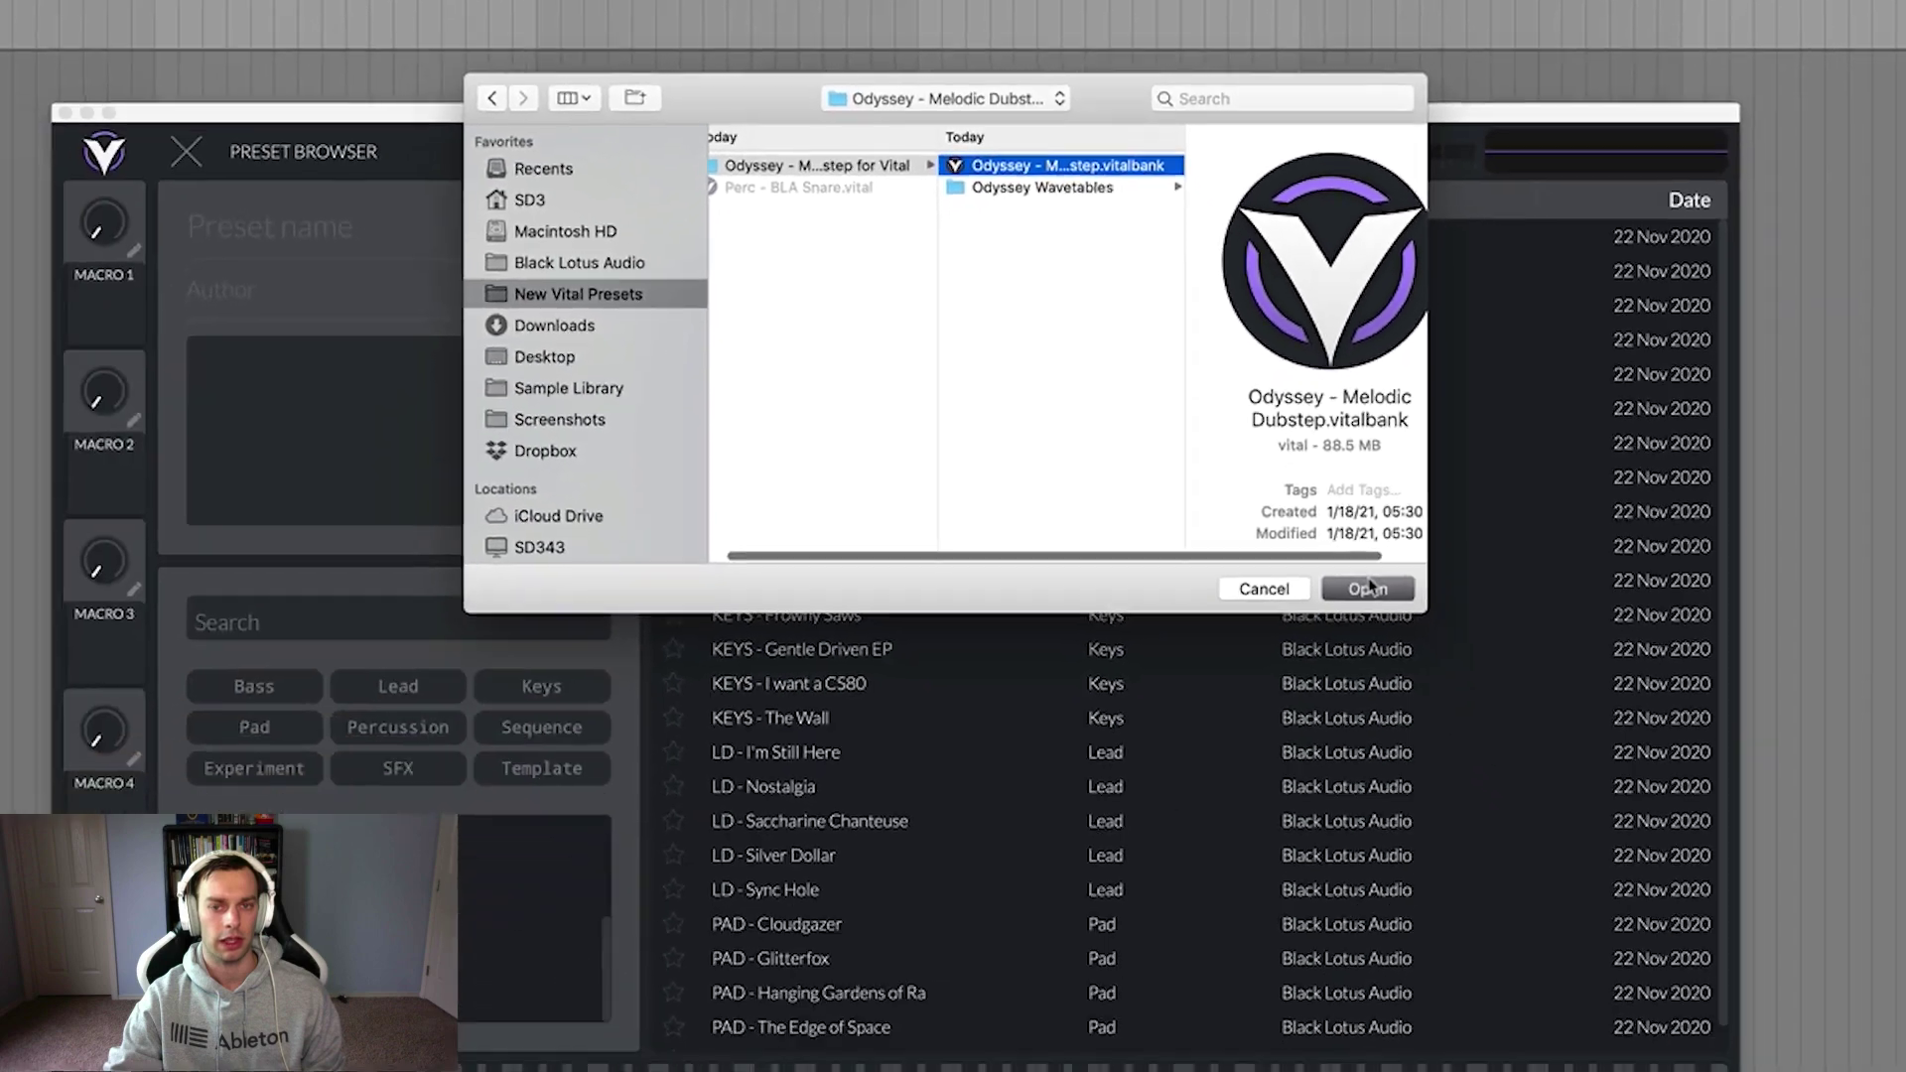
# Step: Import the bank and browse the Odyssey - Melodic Dubstep presets
pyautogui.click(1700, 1001)
pyautogui.scroll(-2, 712, 670)
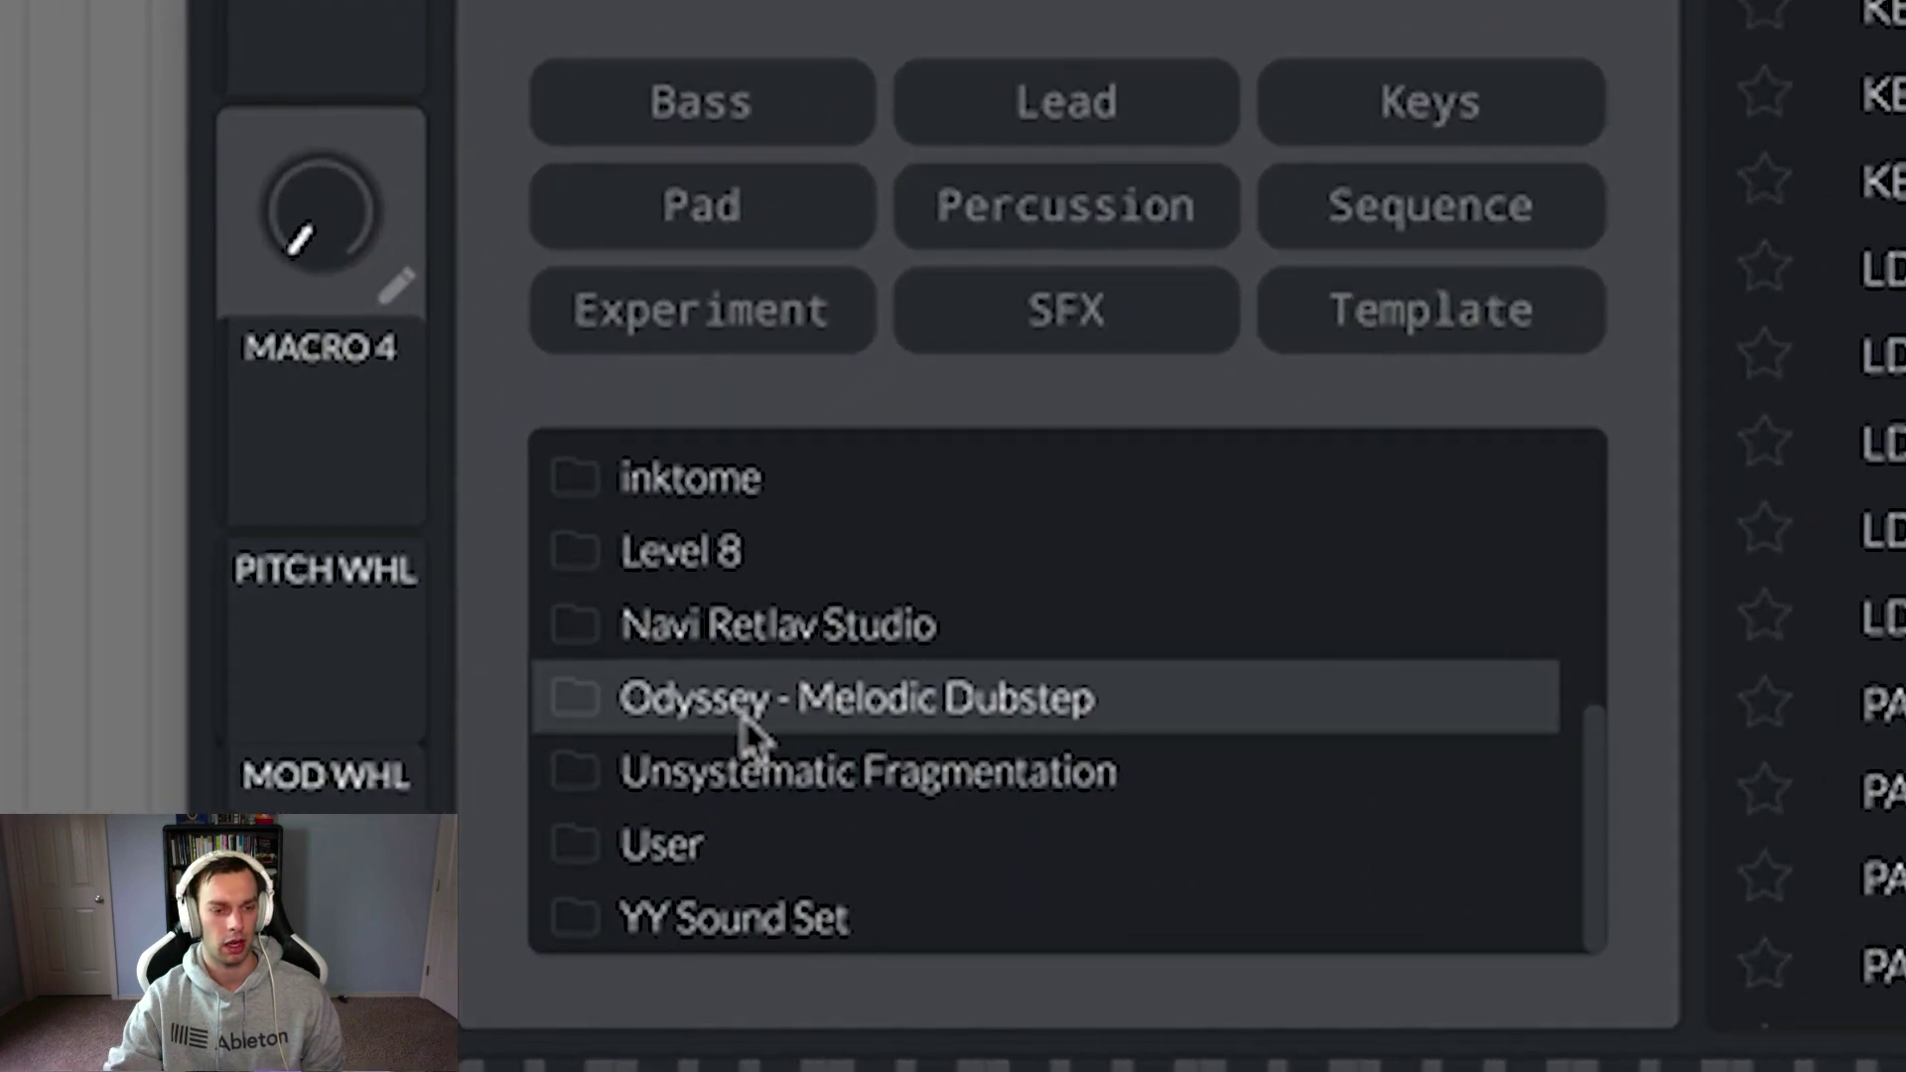
pyautogui.click(1013, 735)
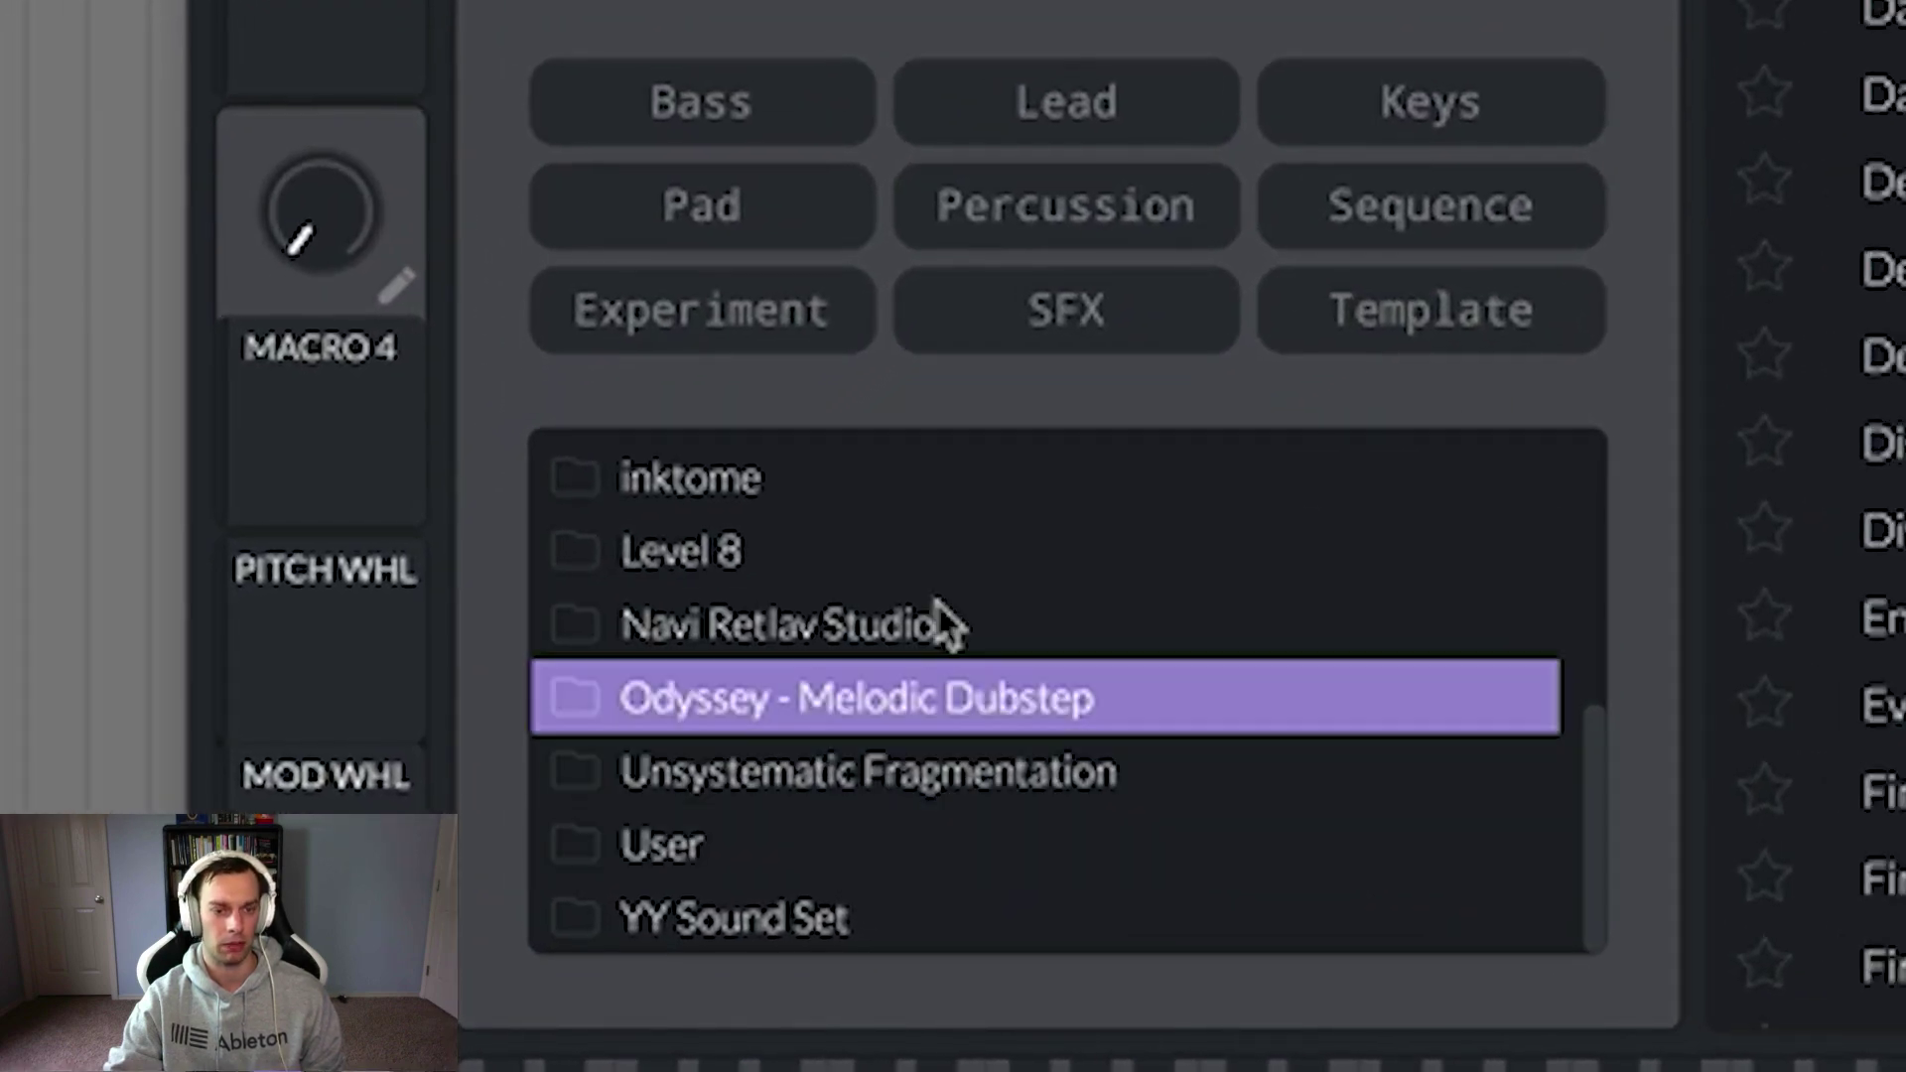
pyautogui.scroll(5, 953, 615)
pyautogui.scroll(-5, 970, 609)
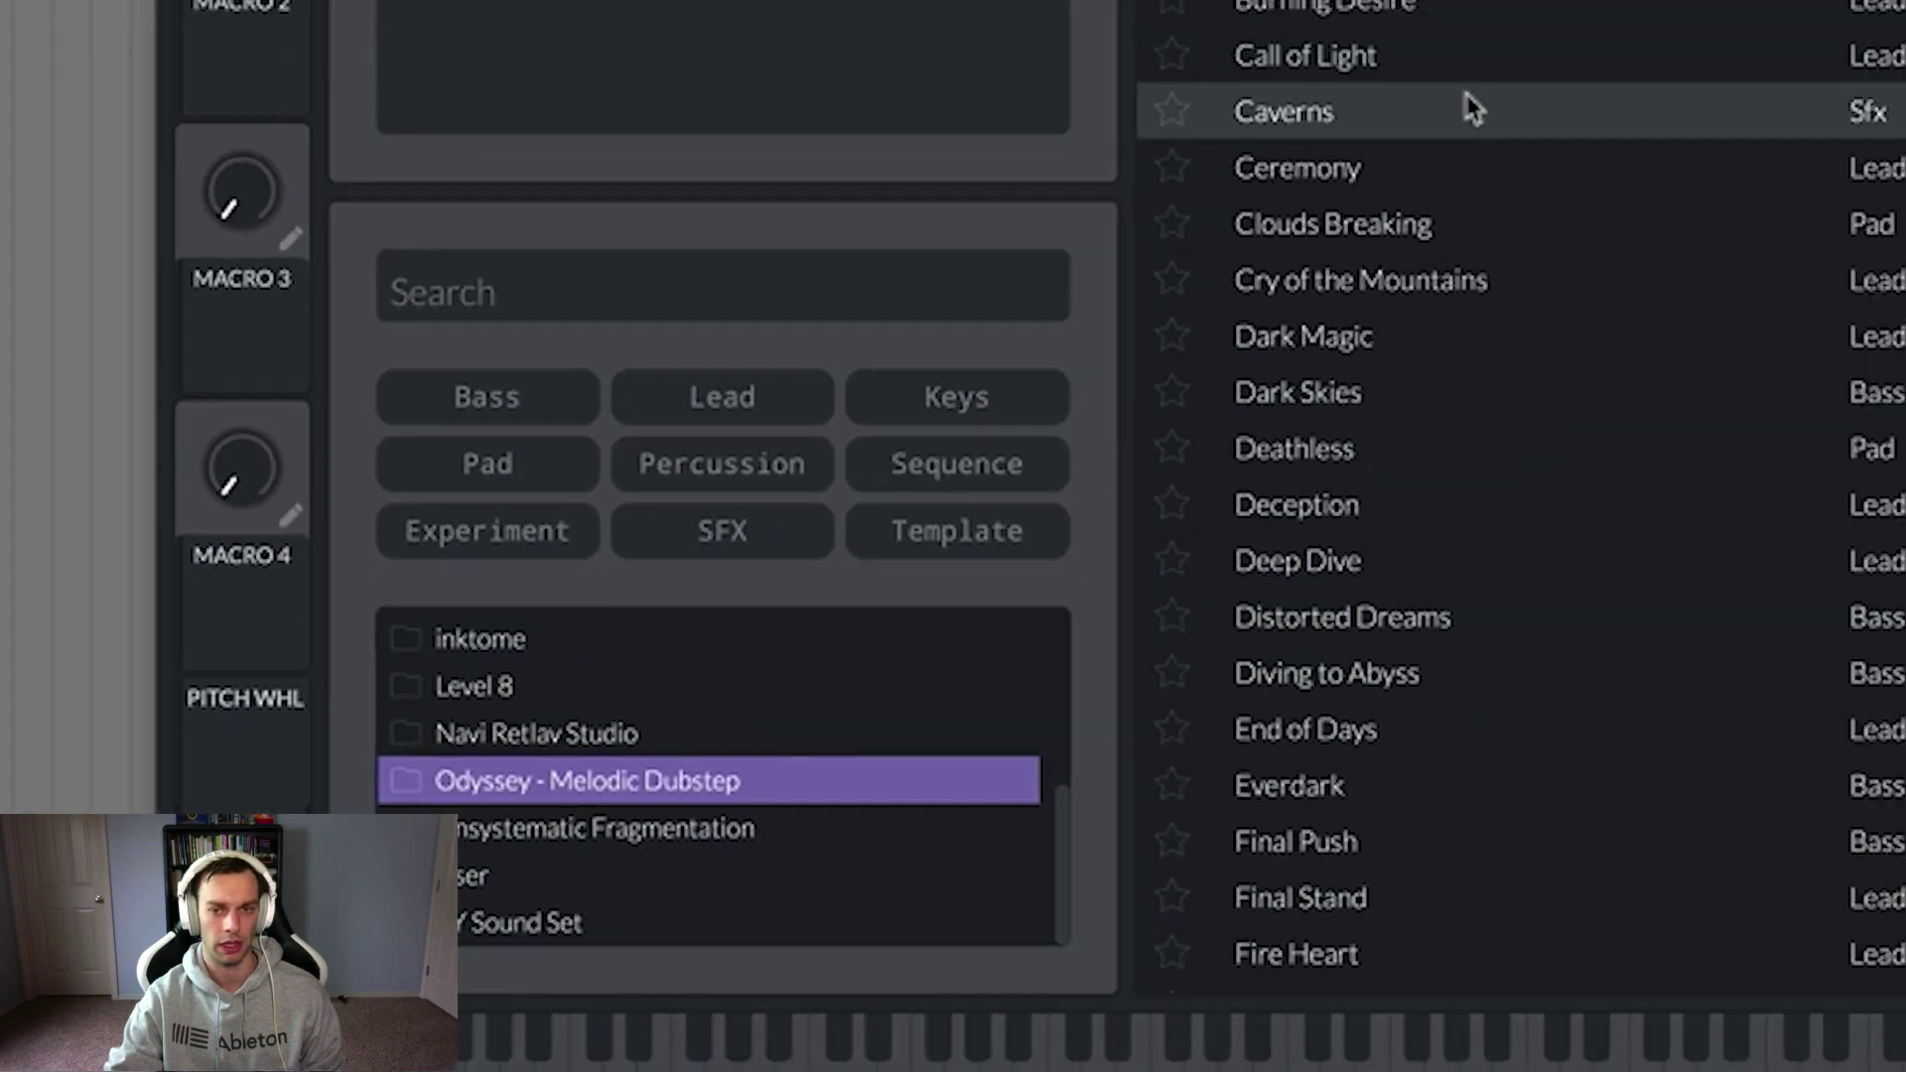
pyautogui.scroll(-15, 1595, 954)
pyautogui.scroll(15, 1418, 670)
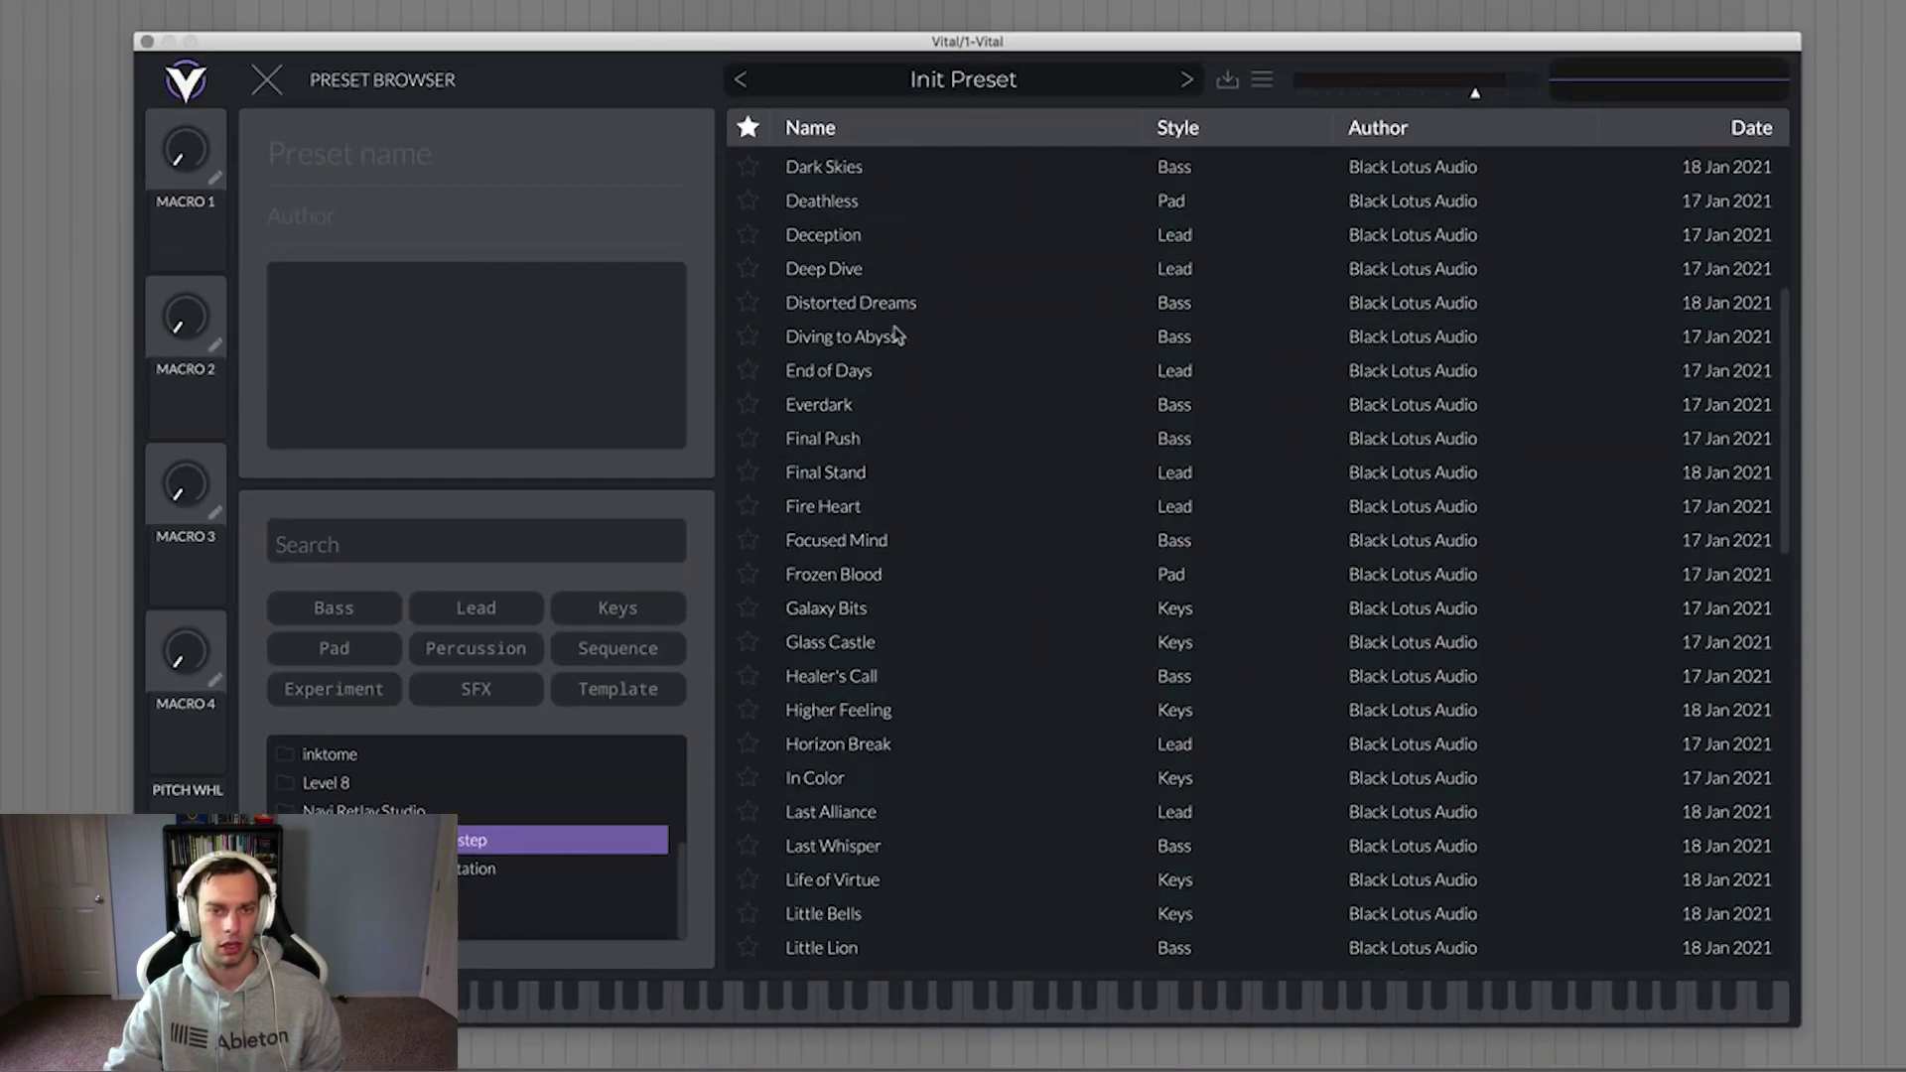
pyautogui.scroll(3, 993, 358)
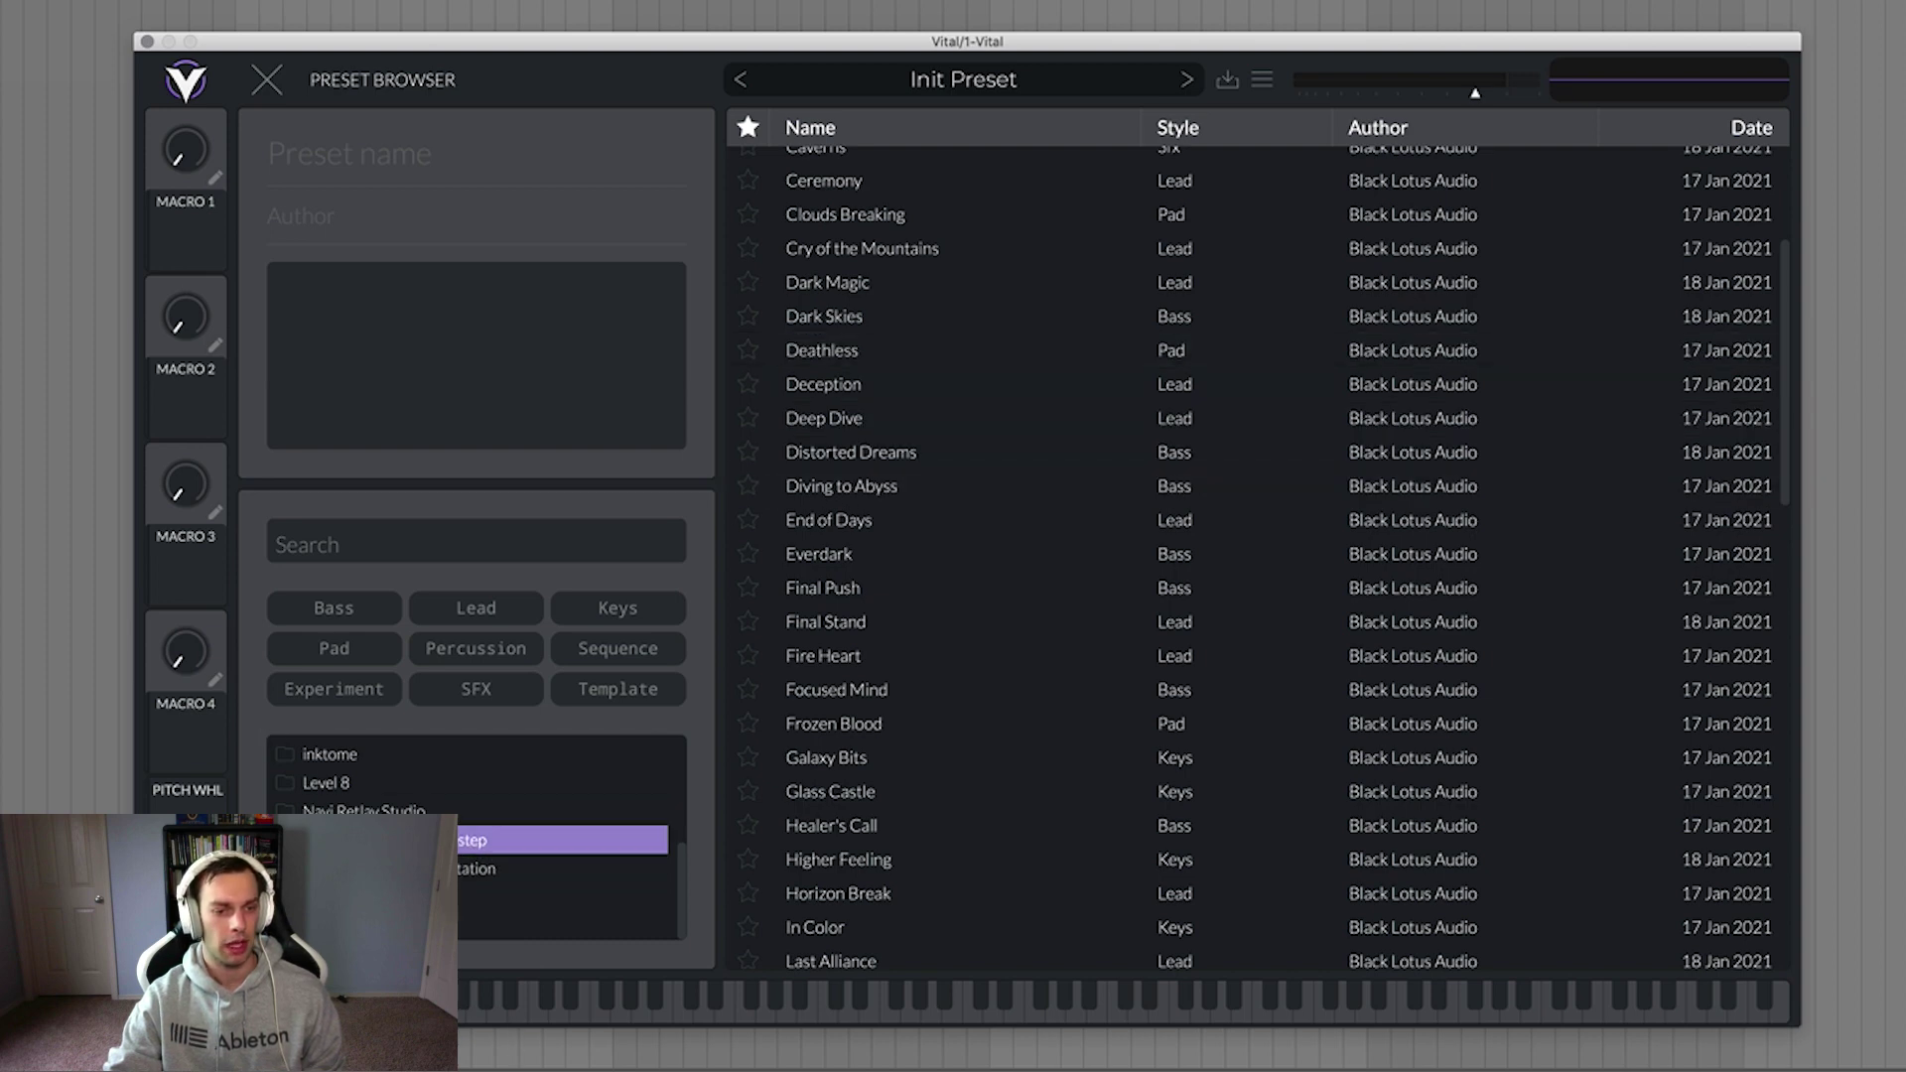
# Step: Load Dark Magic, step forward to Distorted Dreams, then view the User folder
pyautogui.click(1038, 284)
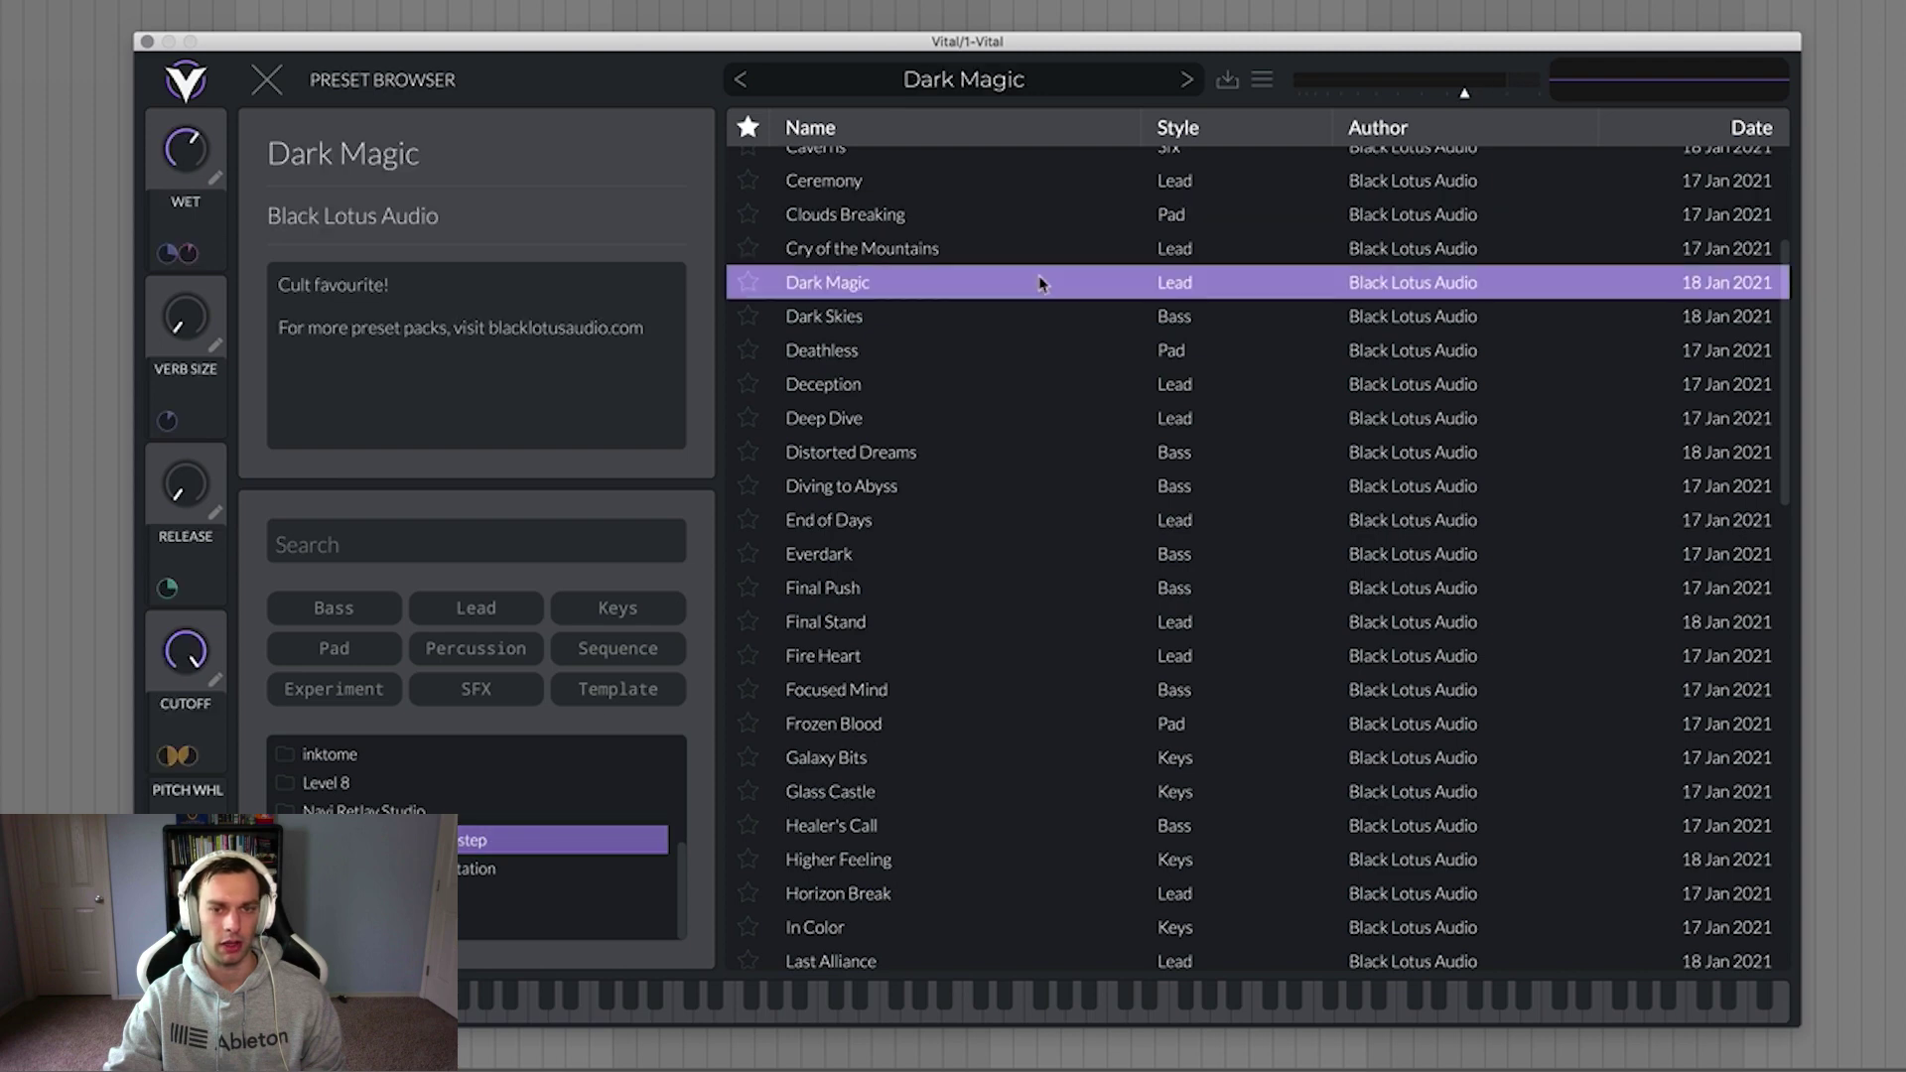
pyautogui.click(1188, 82)
pyautogui.click(1188, 82)
pyautogui.click(1187, 81)
pyautogui.click(1187, 82)
pyautogui.click(1188, 82)
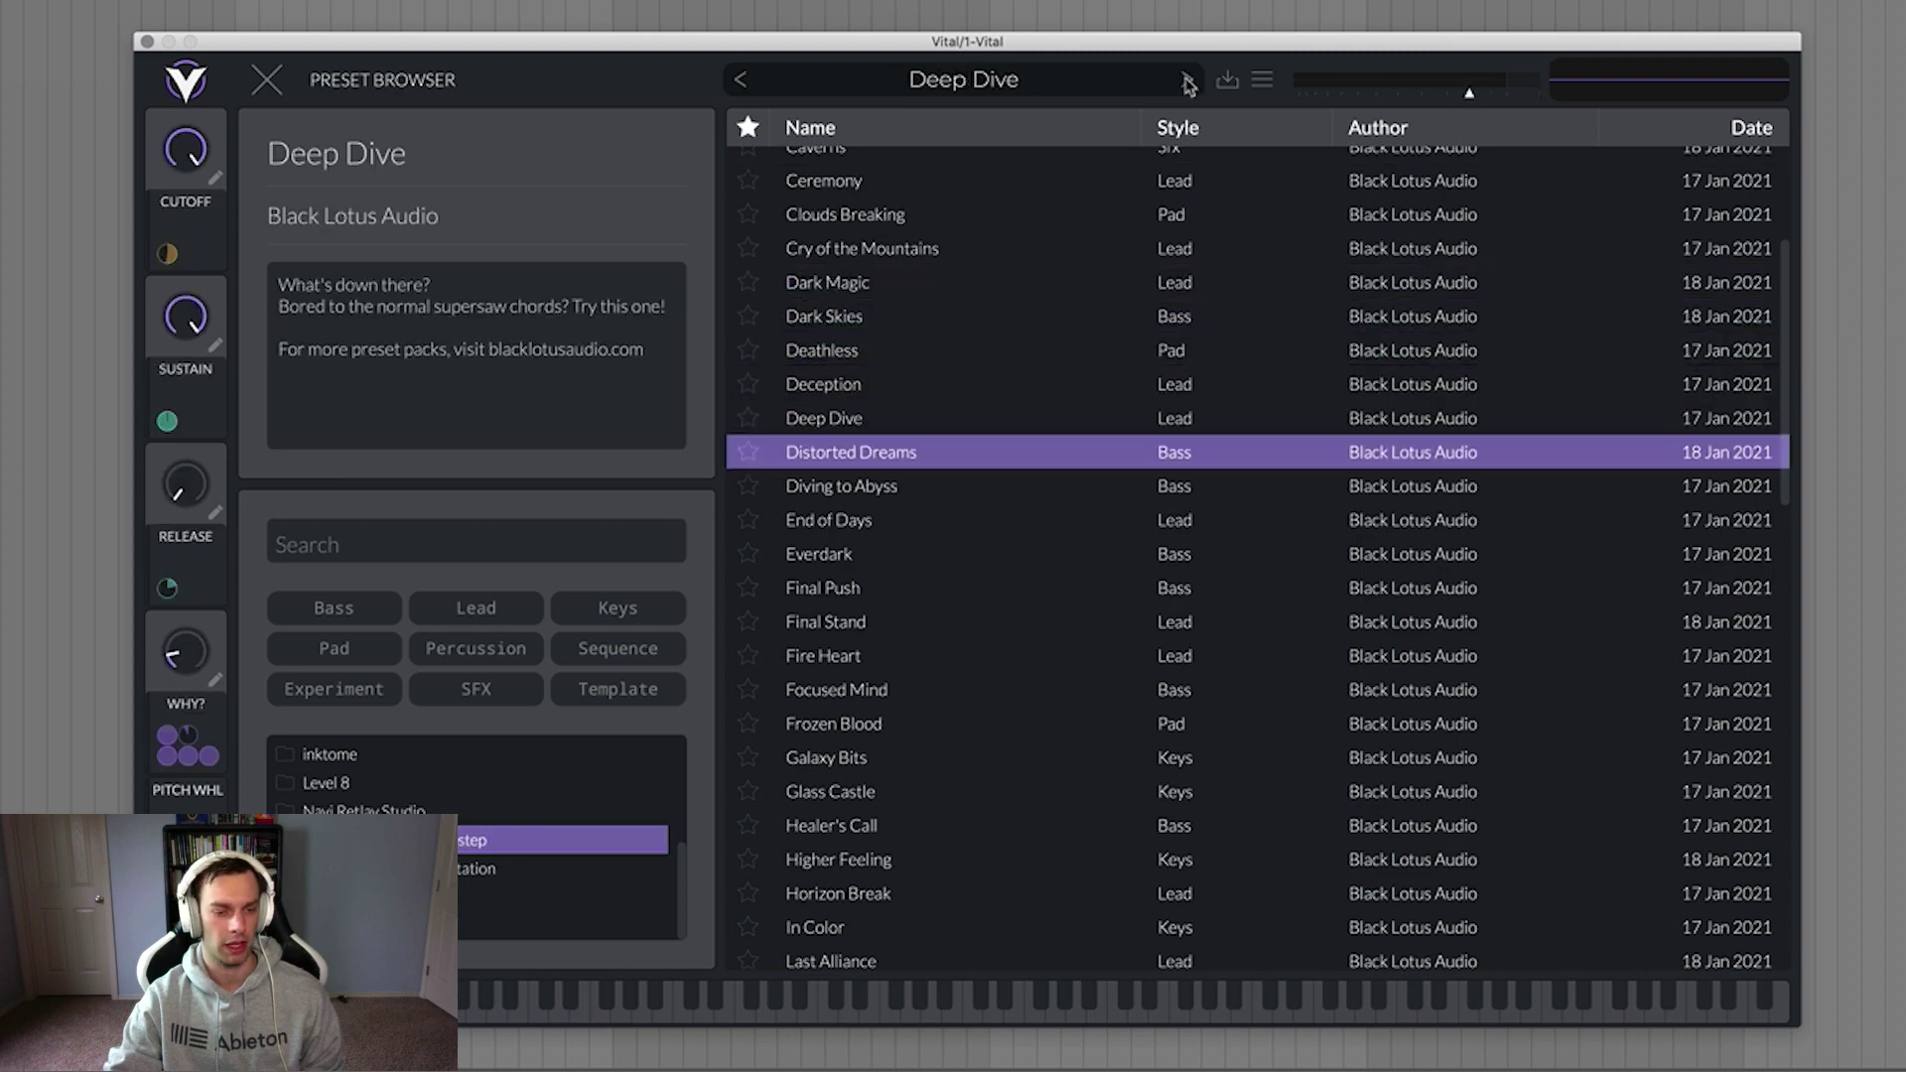
pyautogui.click(562, 897)
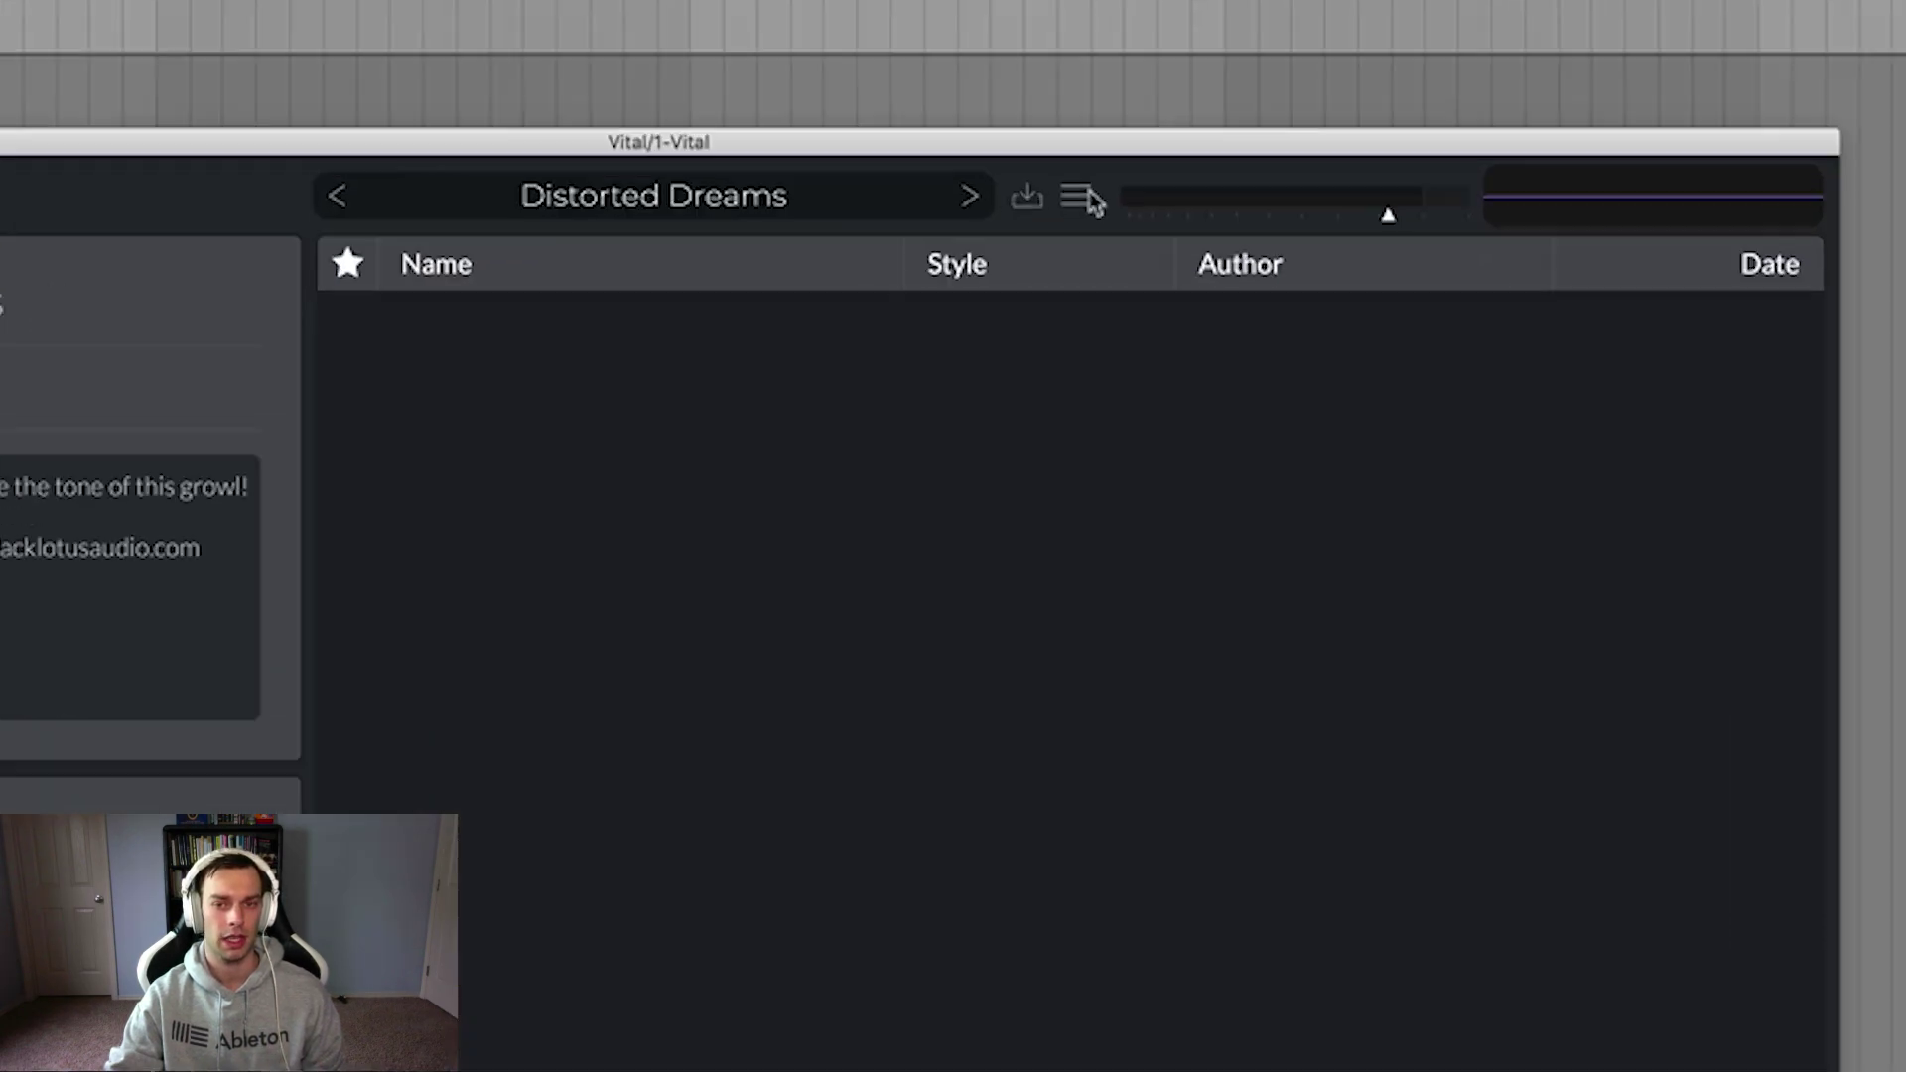
# Step: Open Perc - BLA Snare.vital from New Vital Presets as an external preset
pyautogui.click(1106, 247)
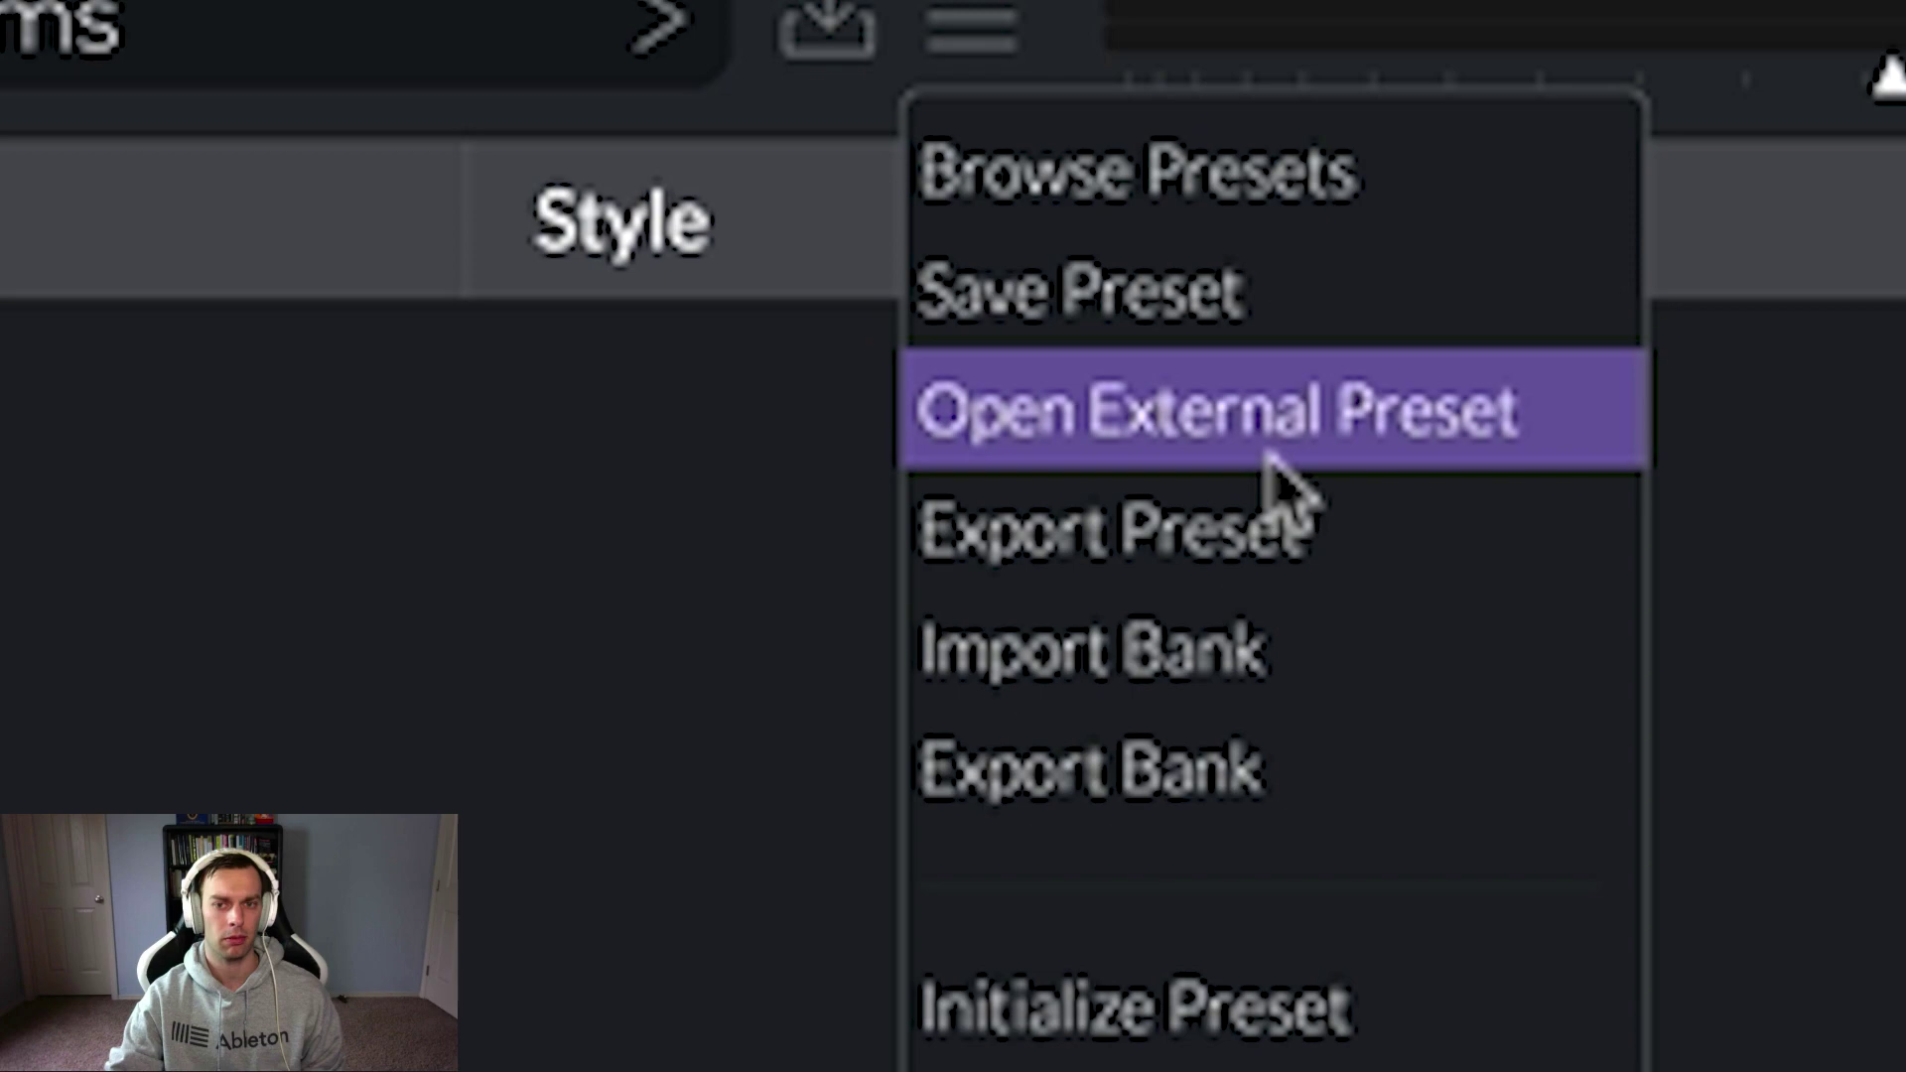
pyautogui.click(1417, 447)
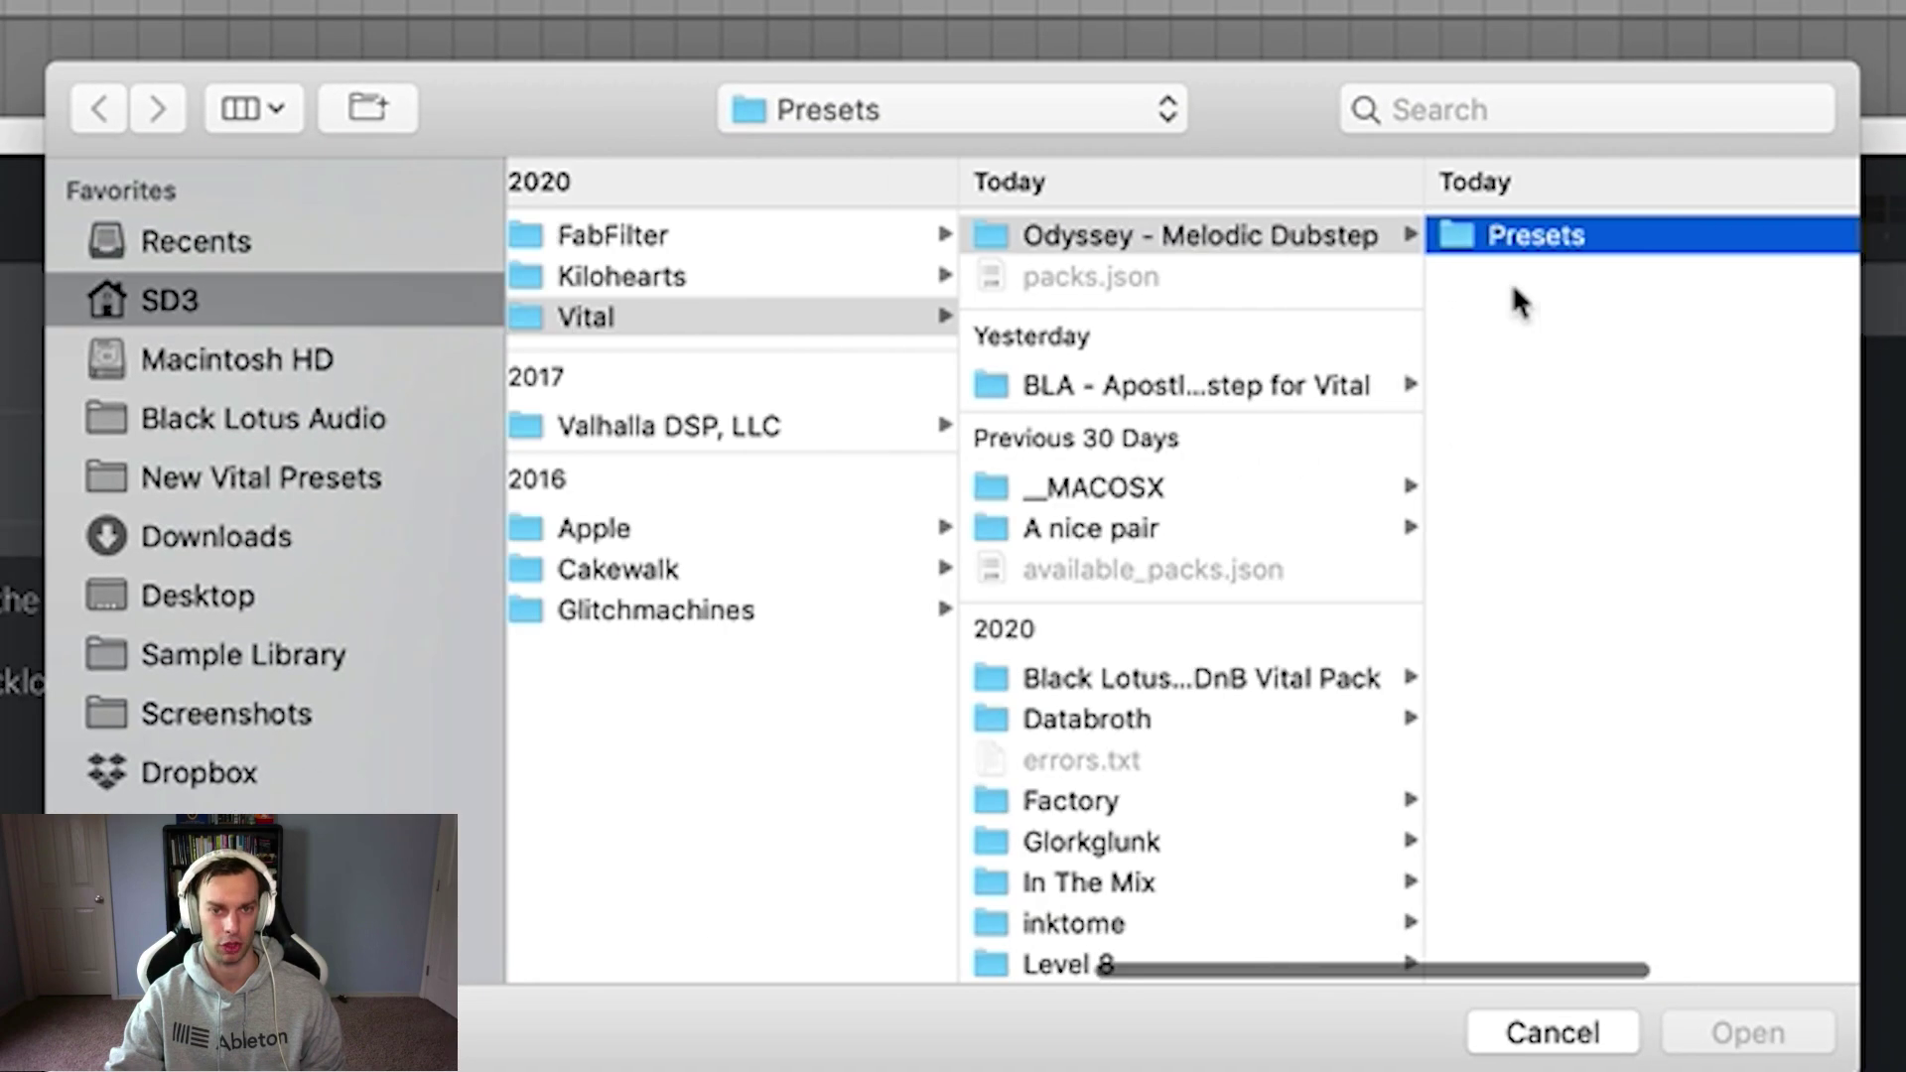
pyautogui.click(393, 418)
pyautogui.click(300, 482)
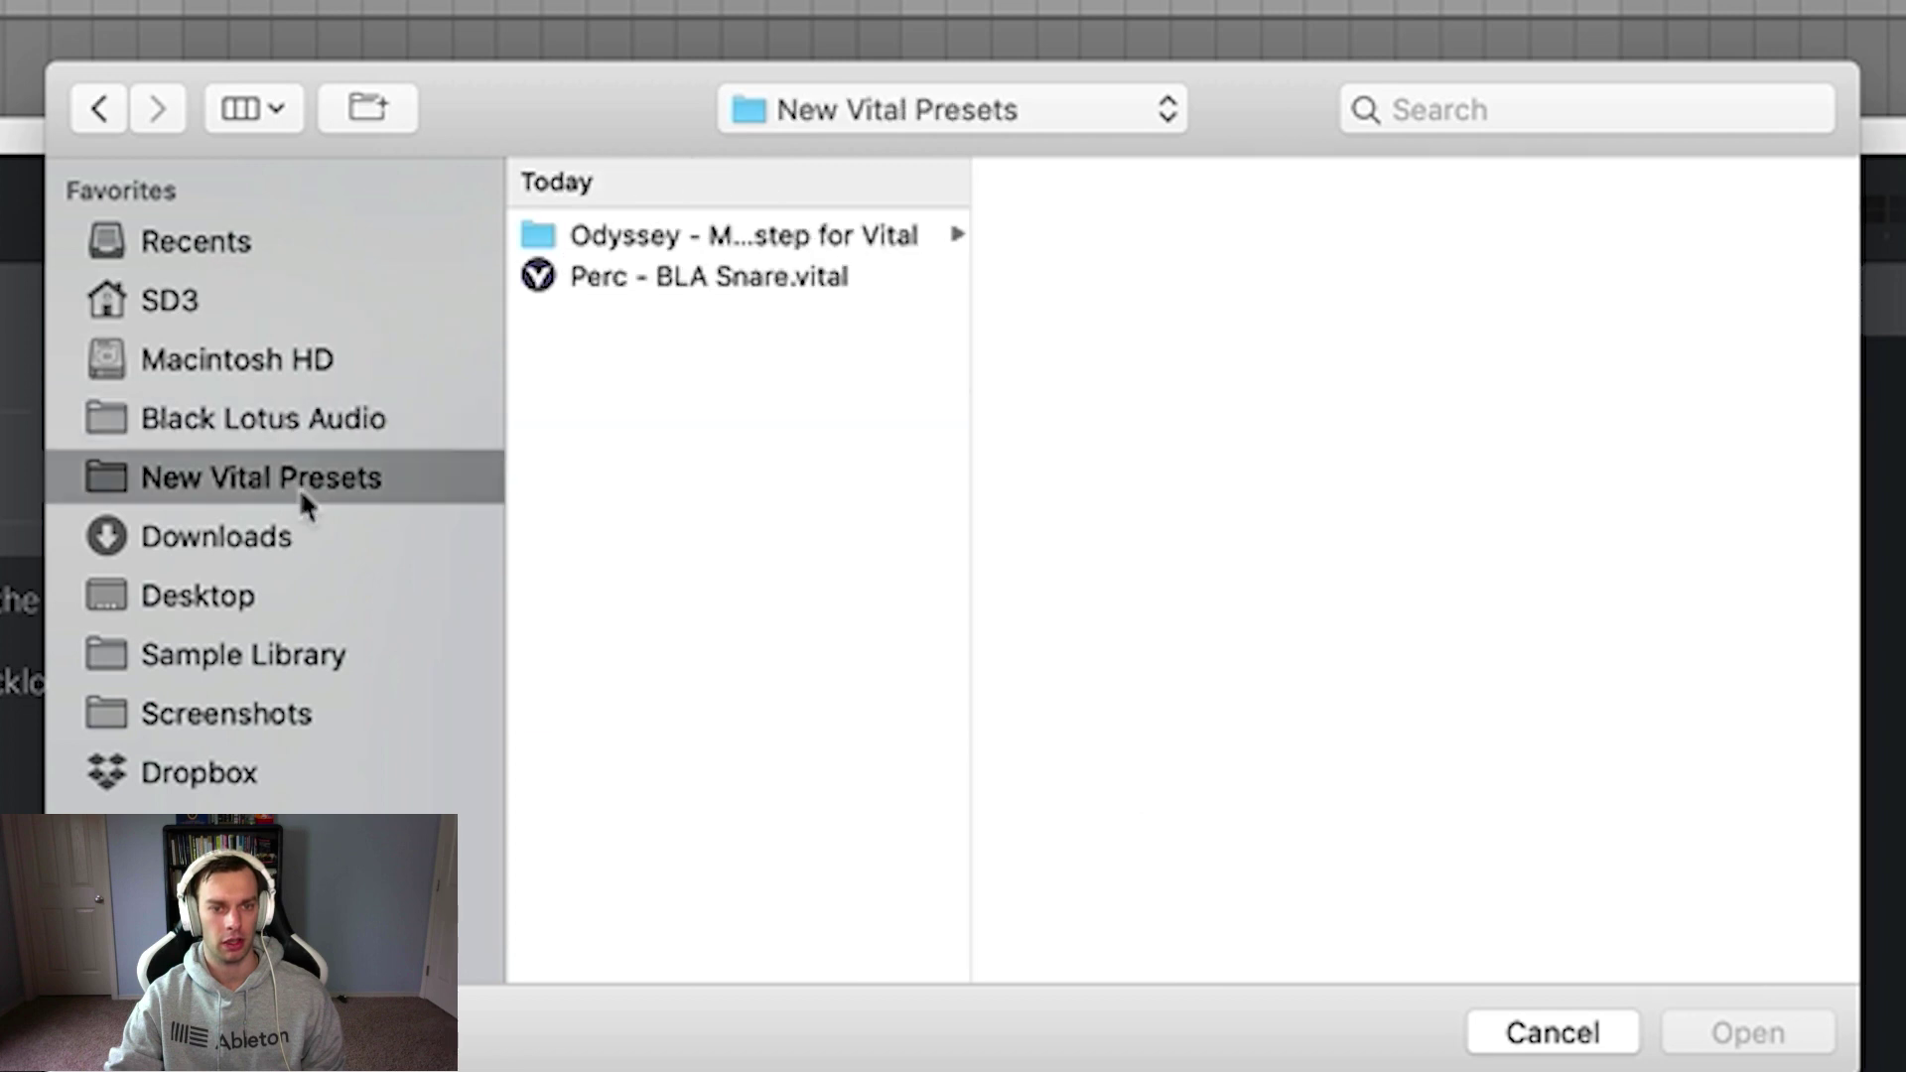
pyautogui.click(698, 280)
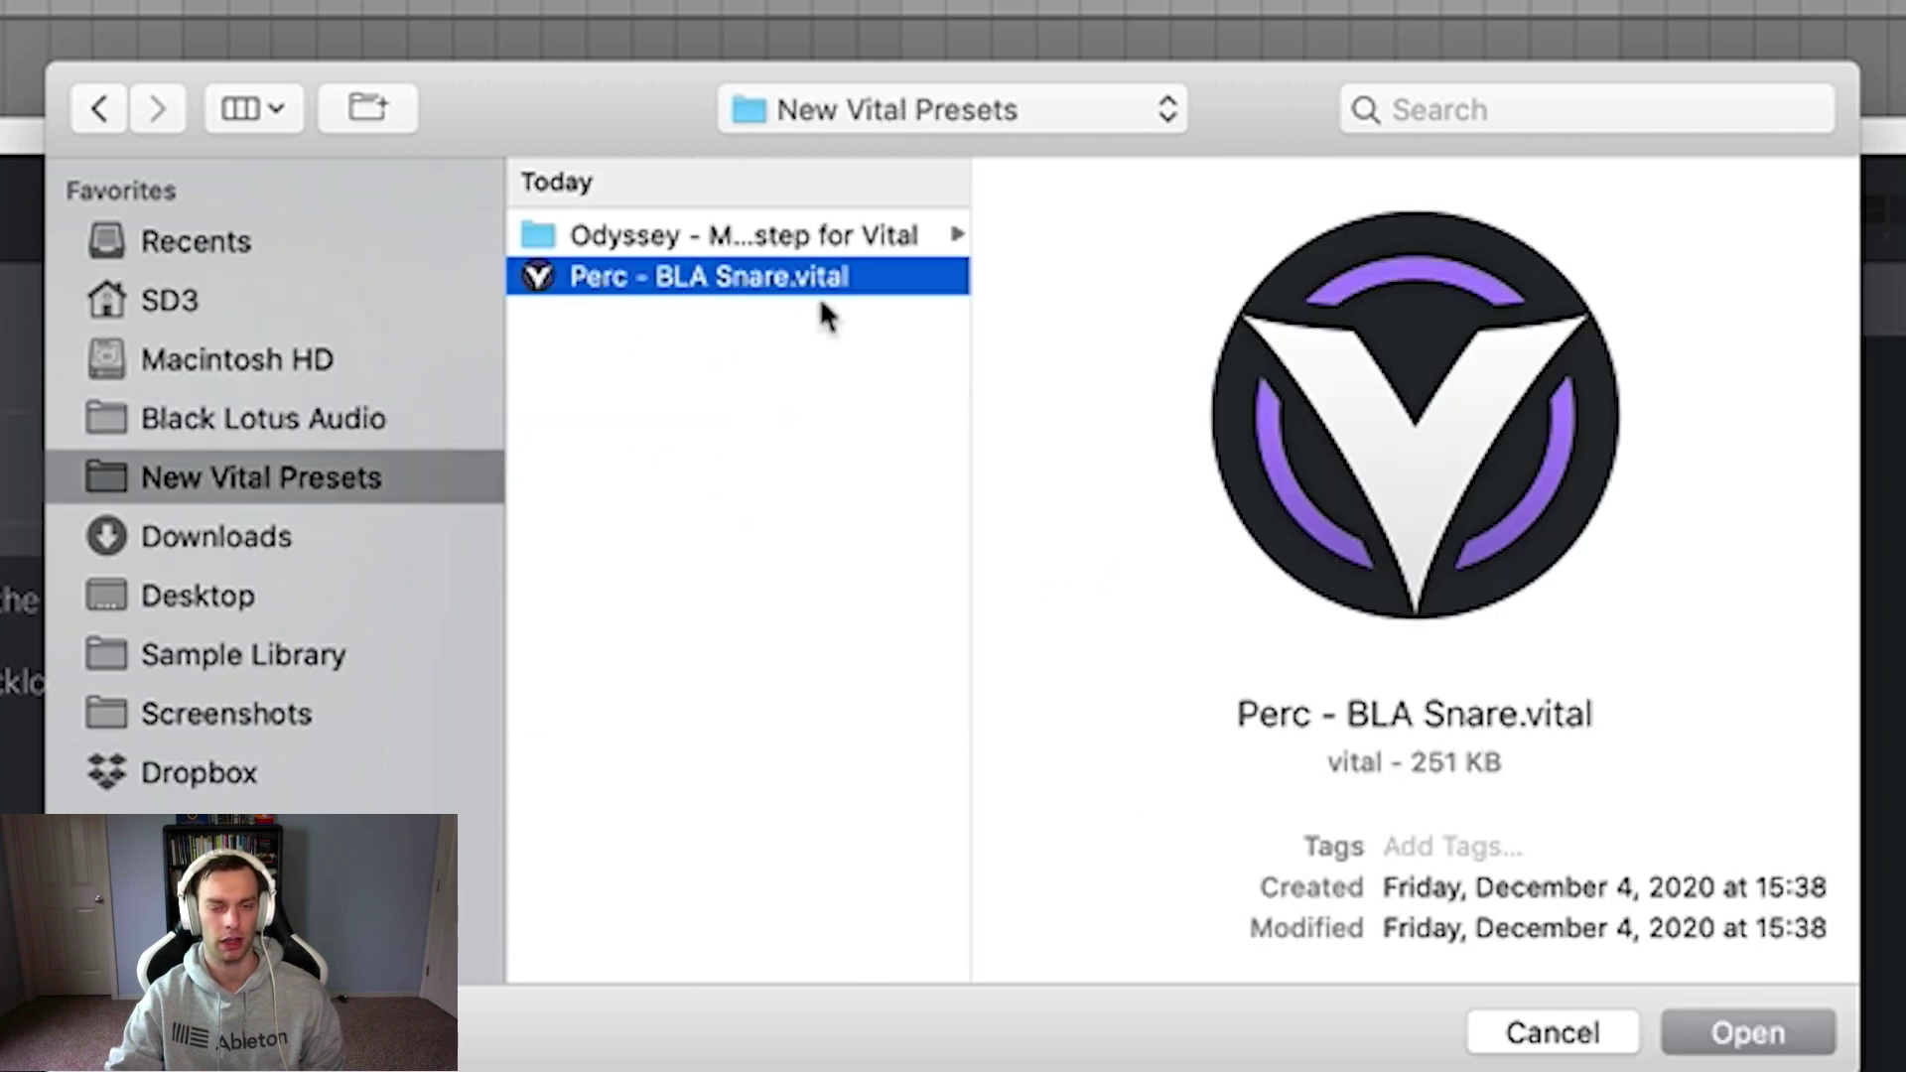
pyautogui.click(1740, 1037)
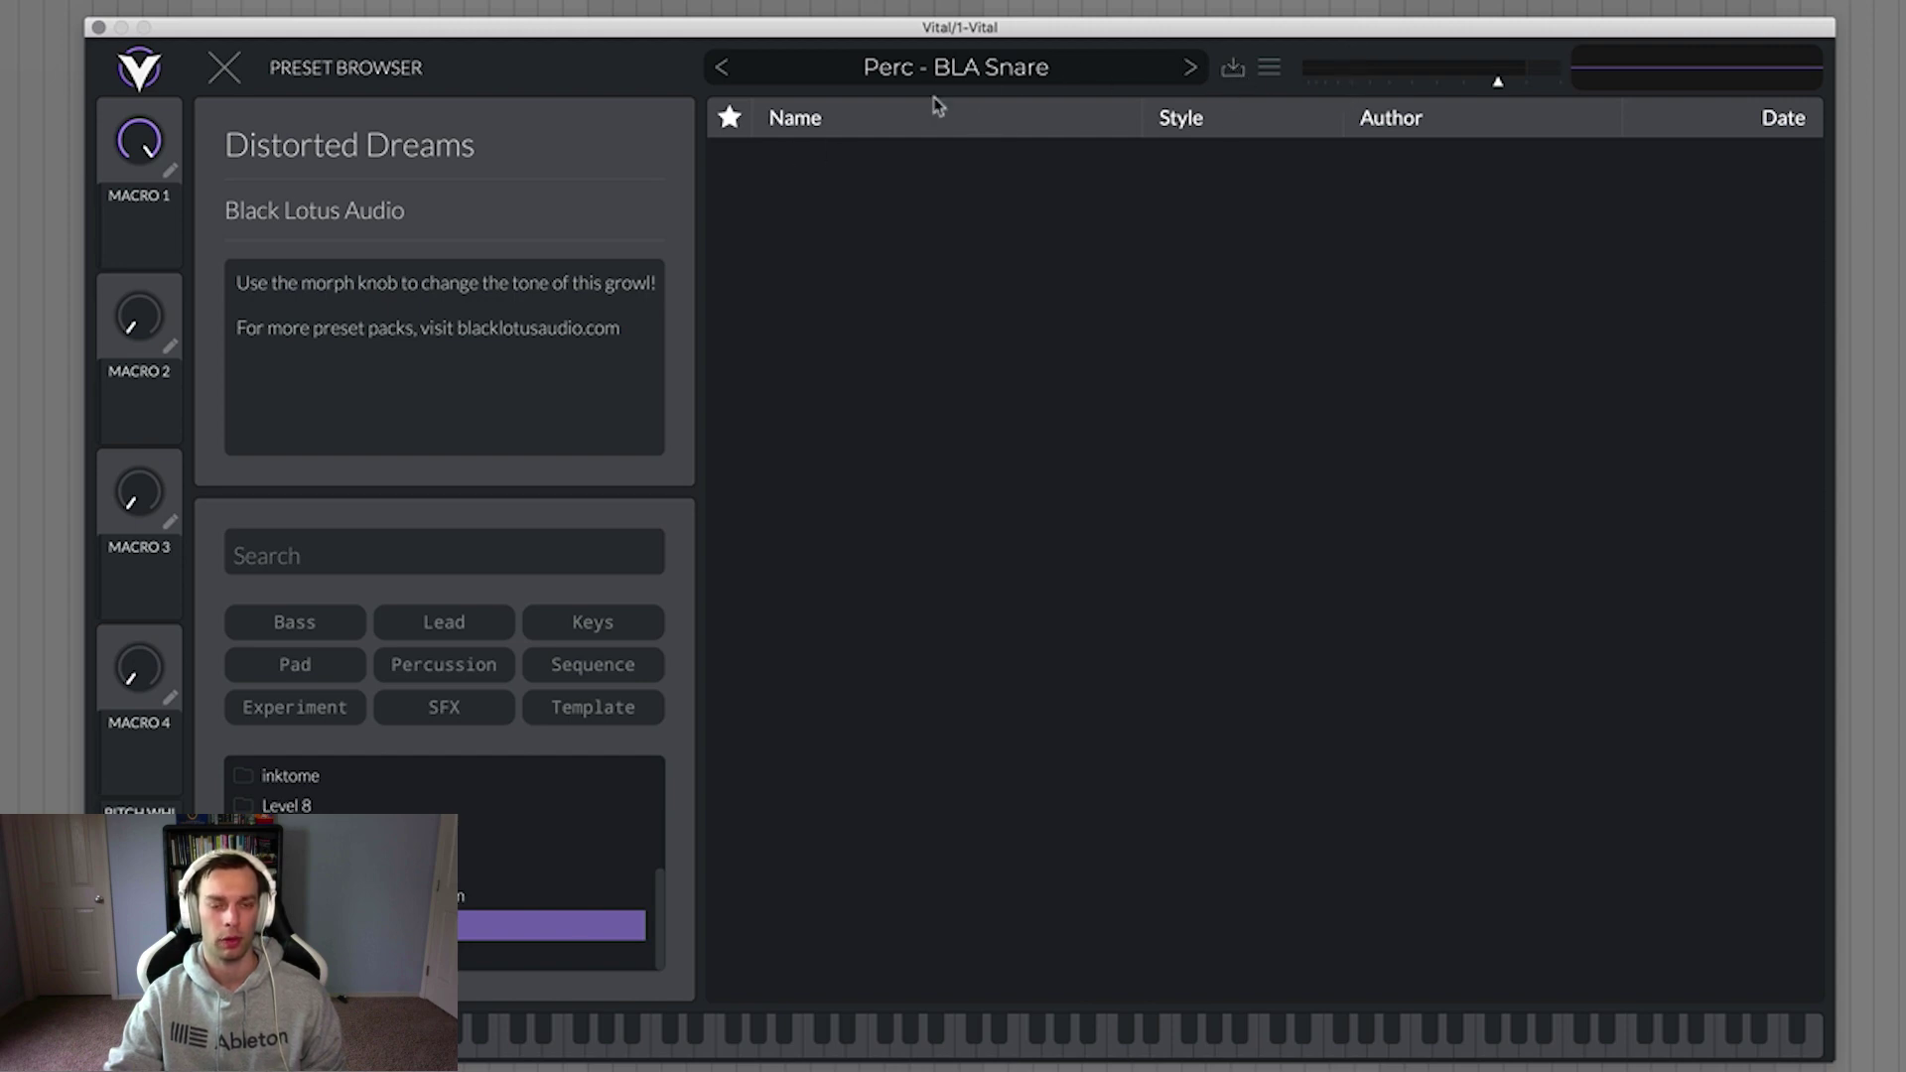
# Step: Raise the snare's oscillator 1 phase to 128 and save it as Perc - BLA Snare in User
pyautogui.click(226, 69)
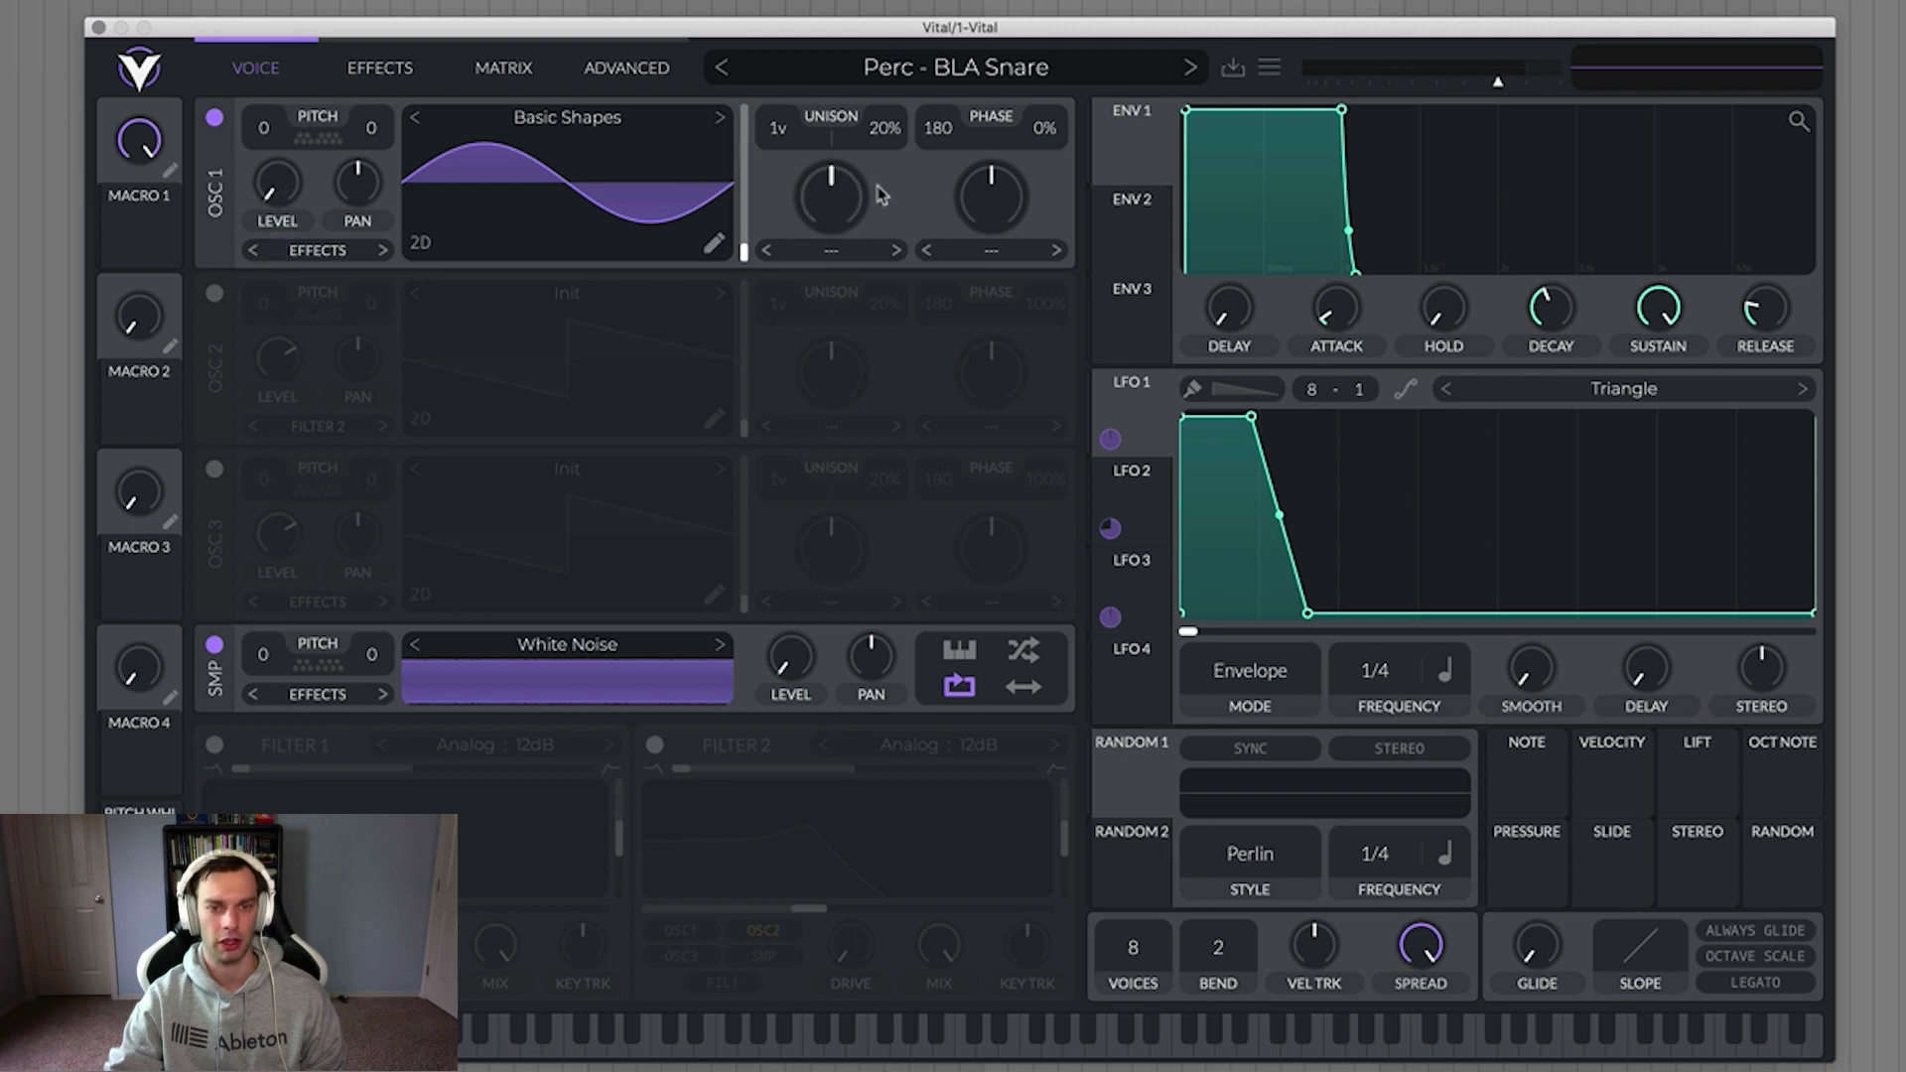
pyautogui.moveTo(950, 180); pyautogui.dragTo(1279, 559)
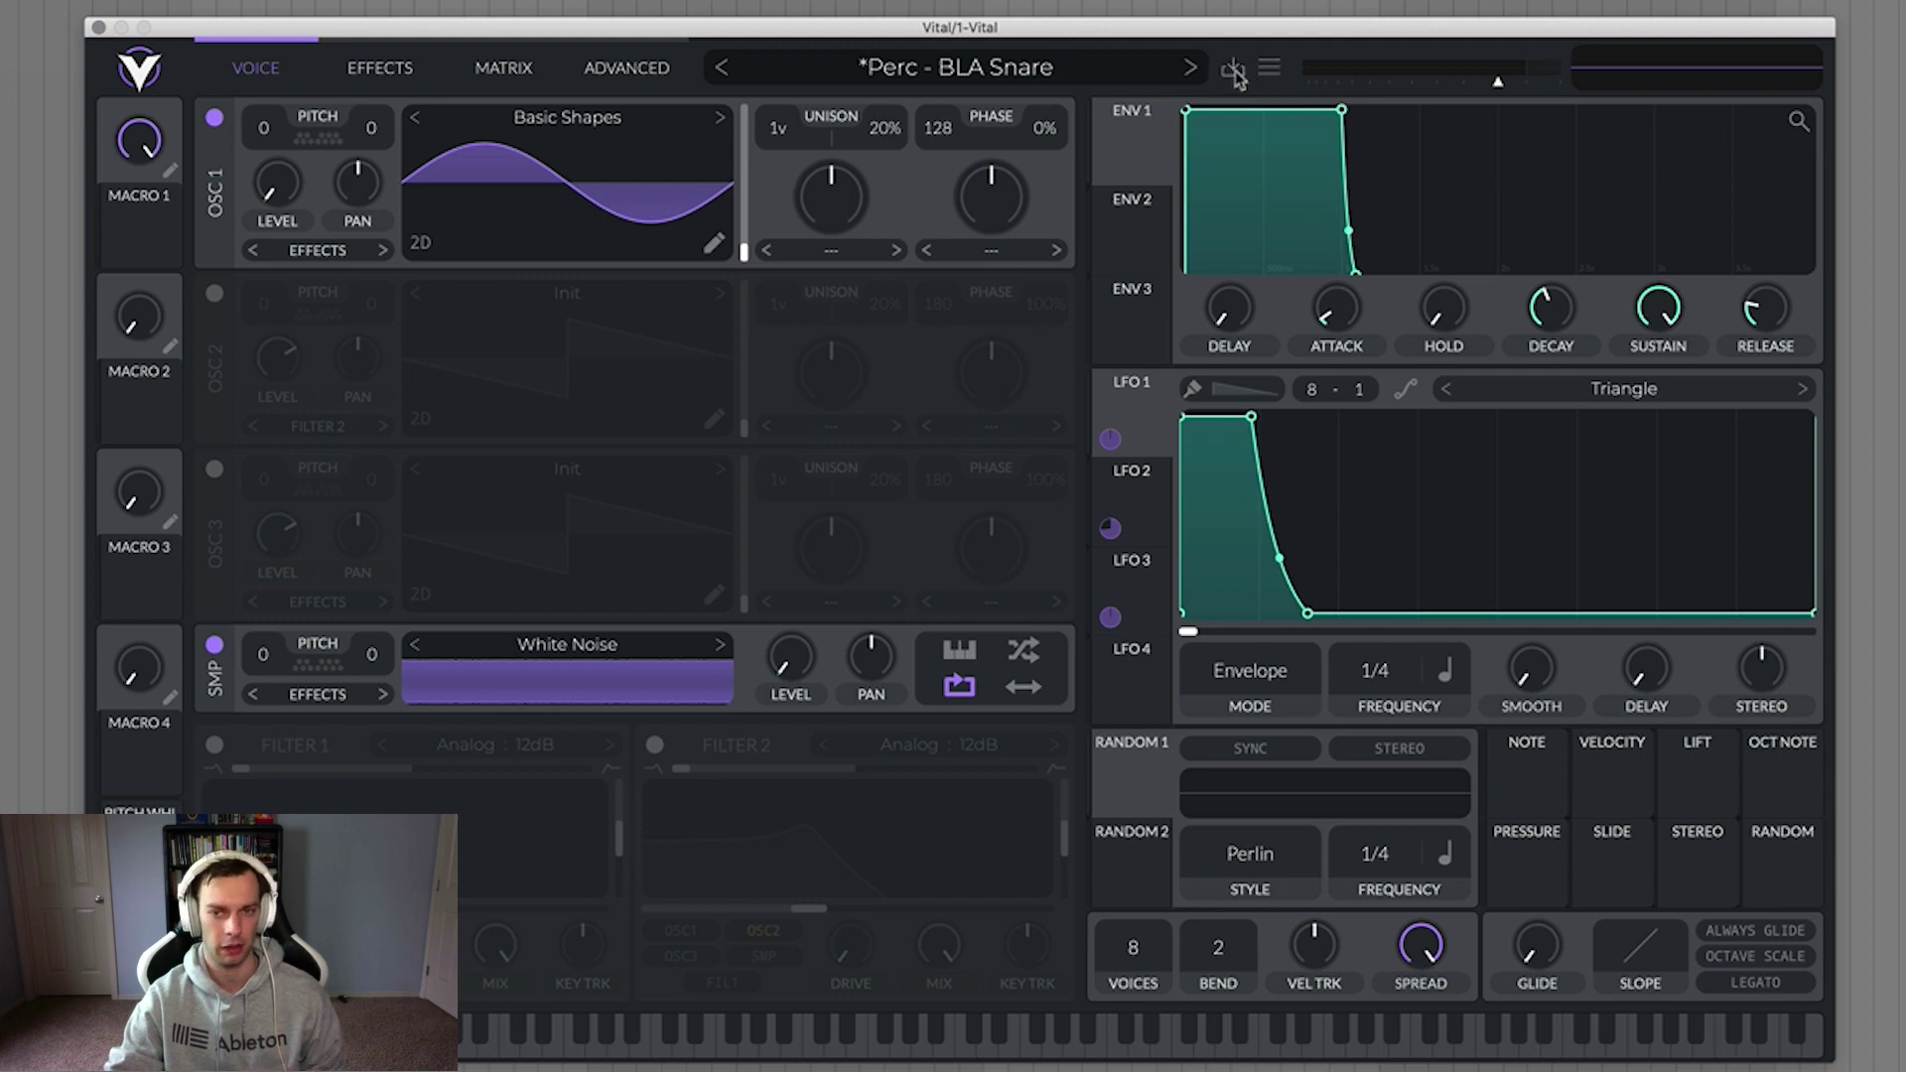
pyautogui.click(1263, 70)
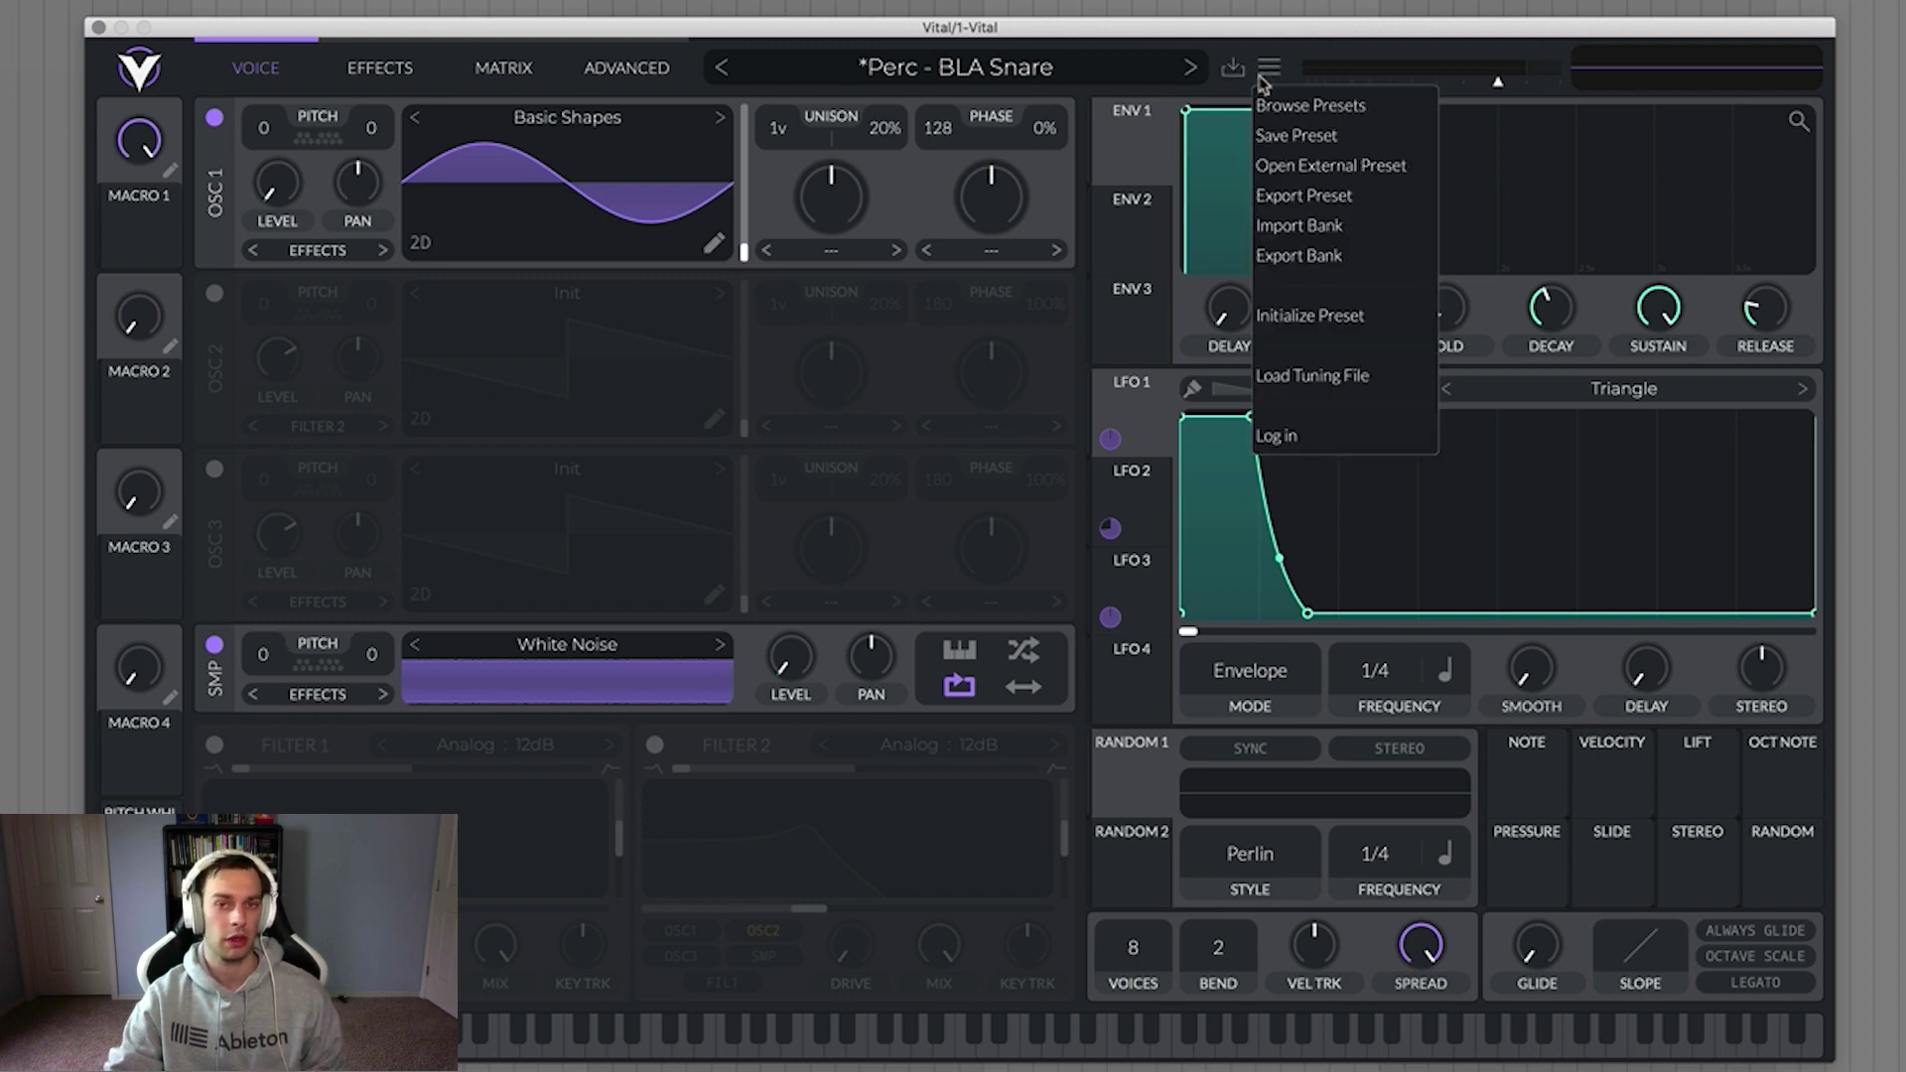
pyautogui.click(1281, 104)
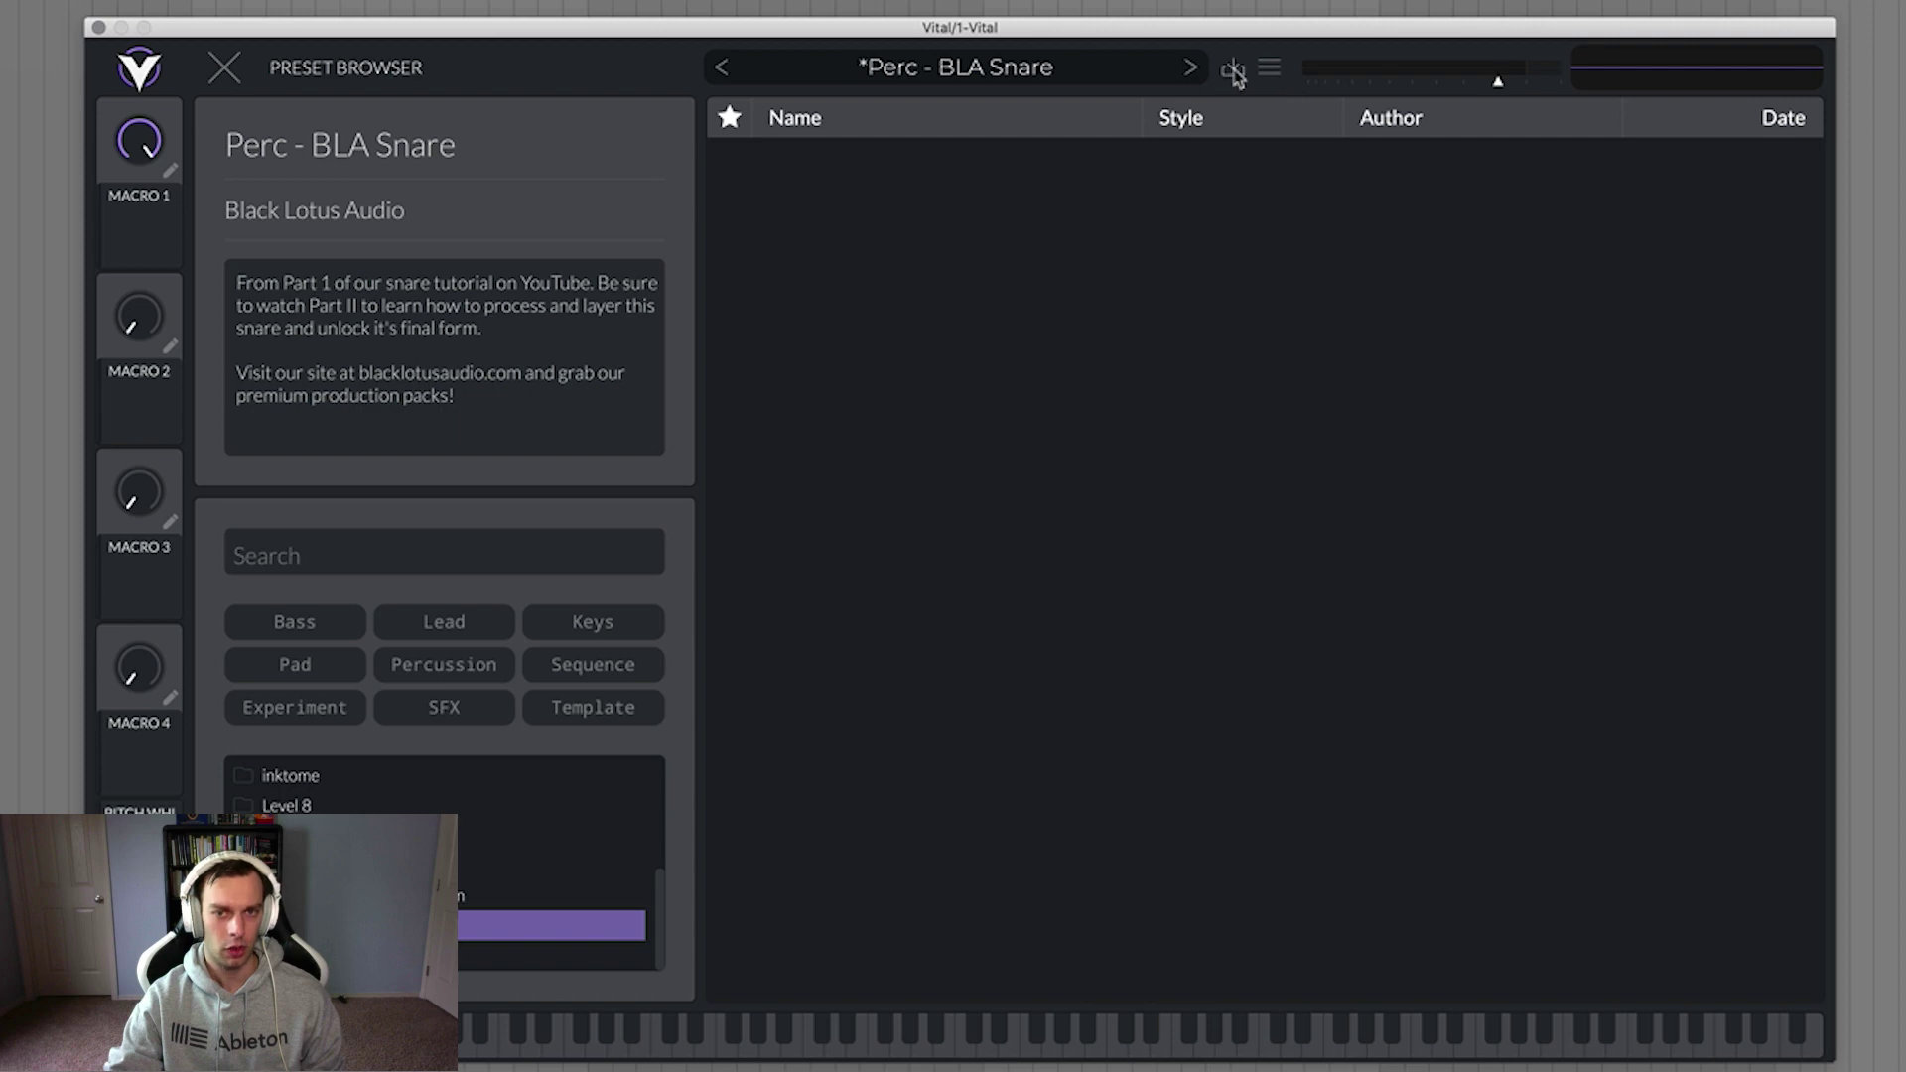
pyautogui.click(1234, 71)
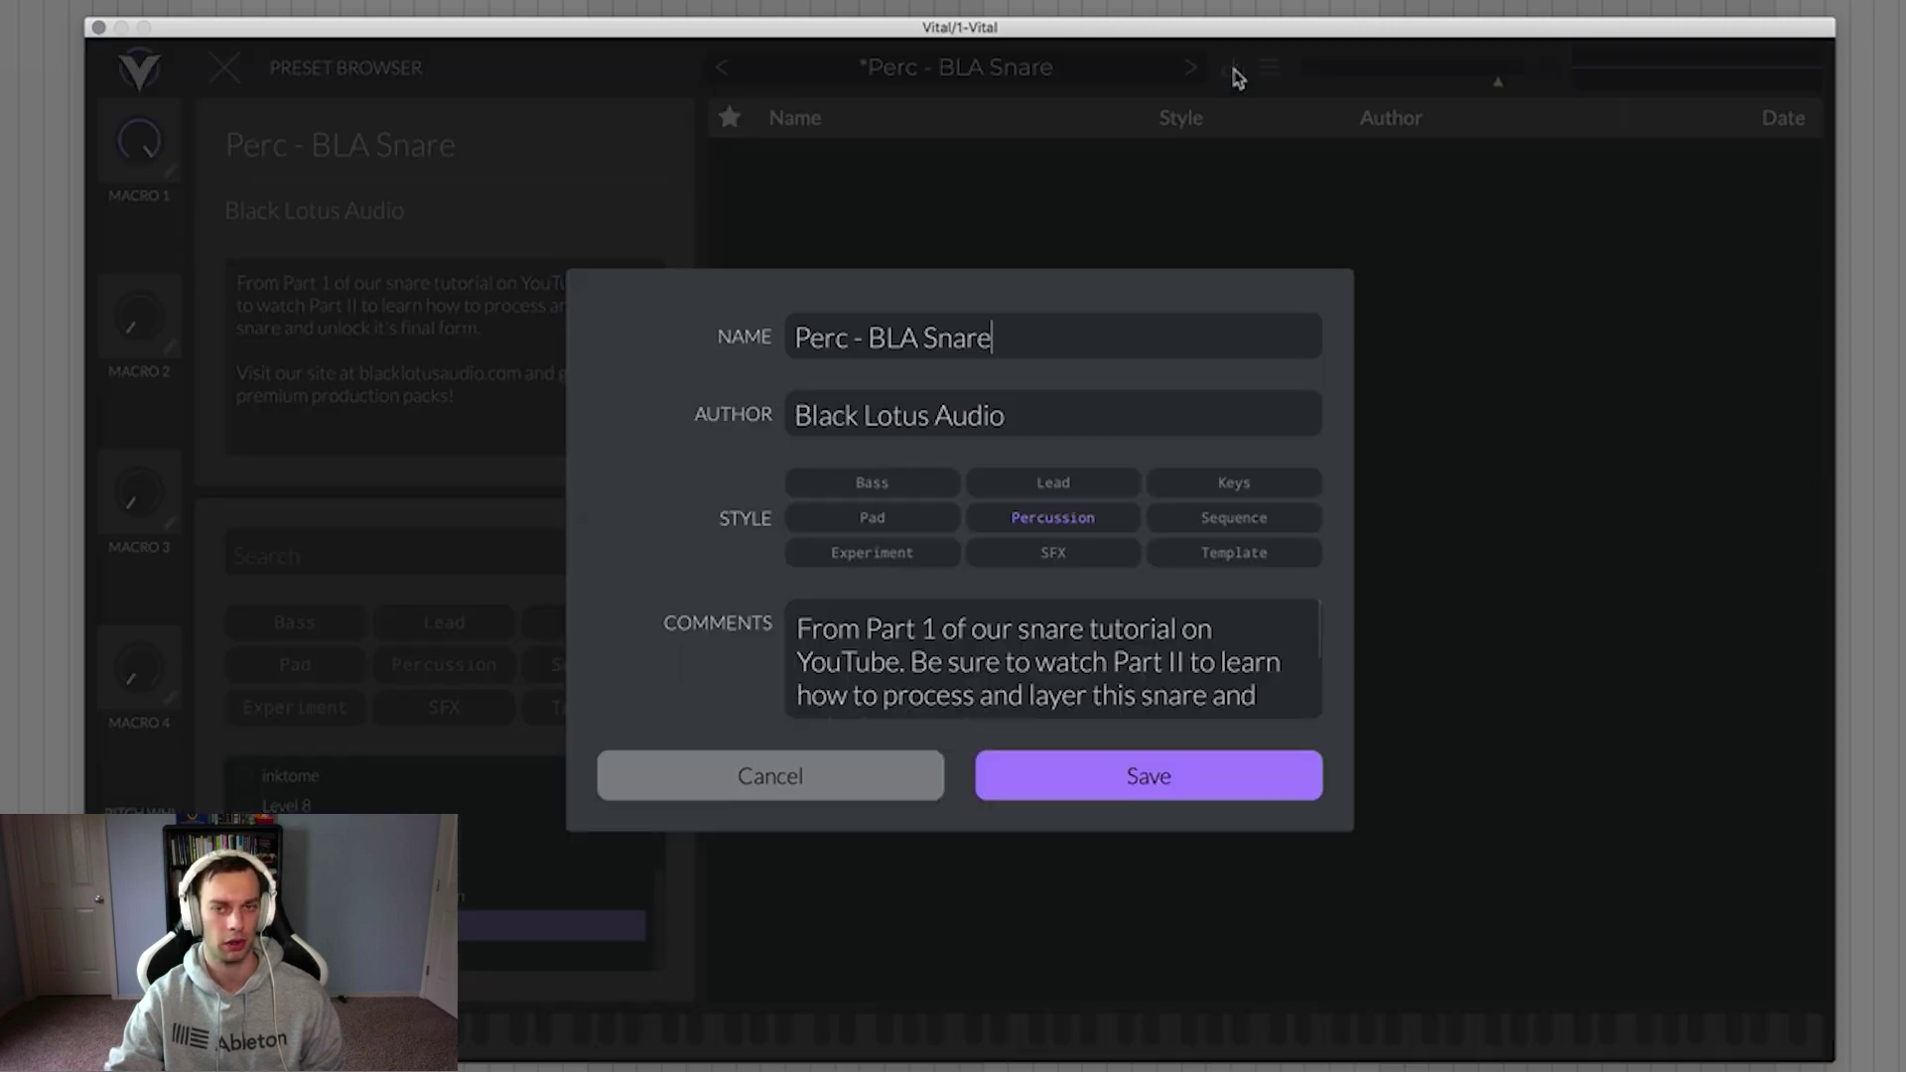
pyautogui.click(1057, 791)
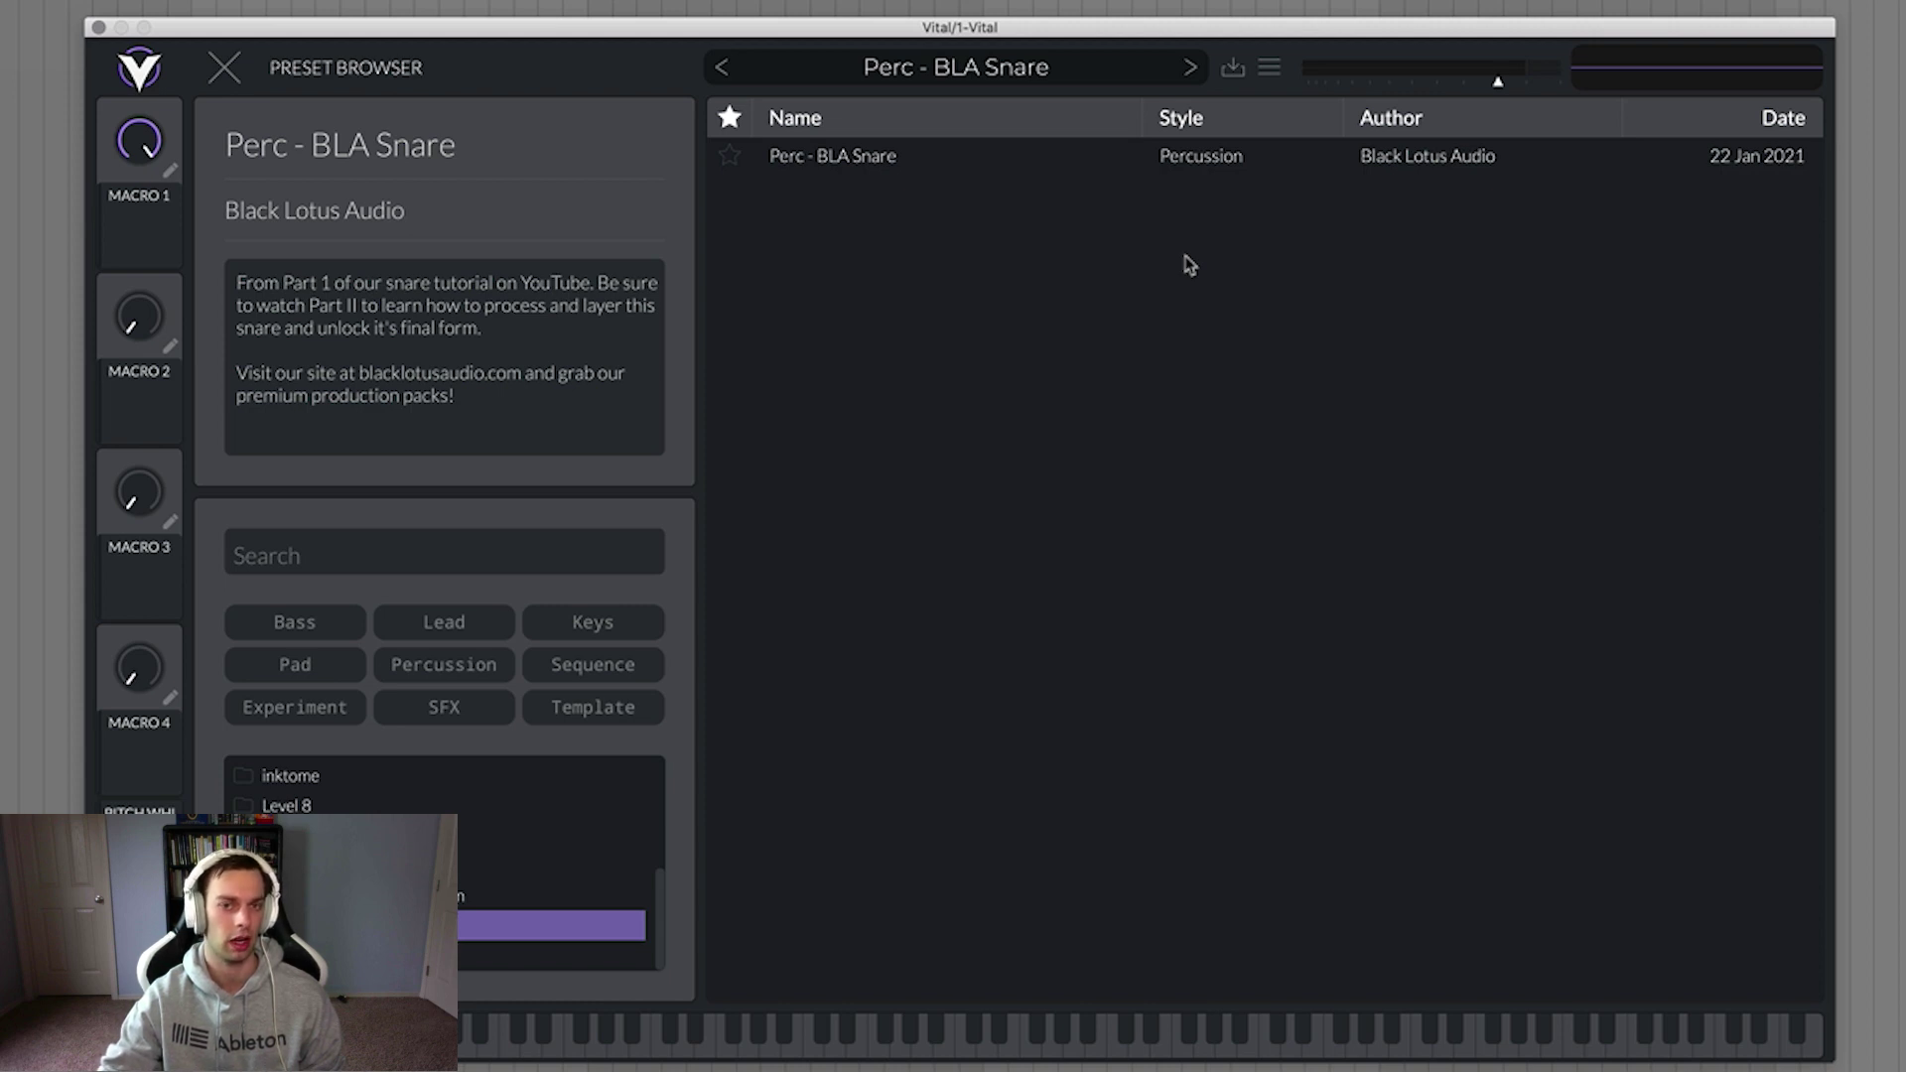
# Step: Select the saved Perc - BLA Snare preset in the browser
pyautogui.click(1042, 167)
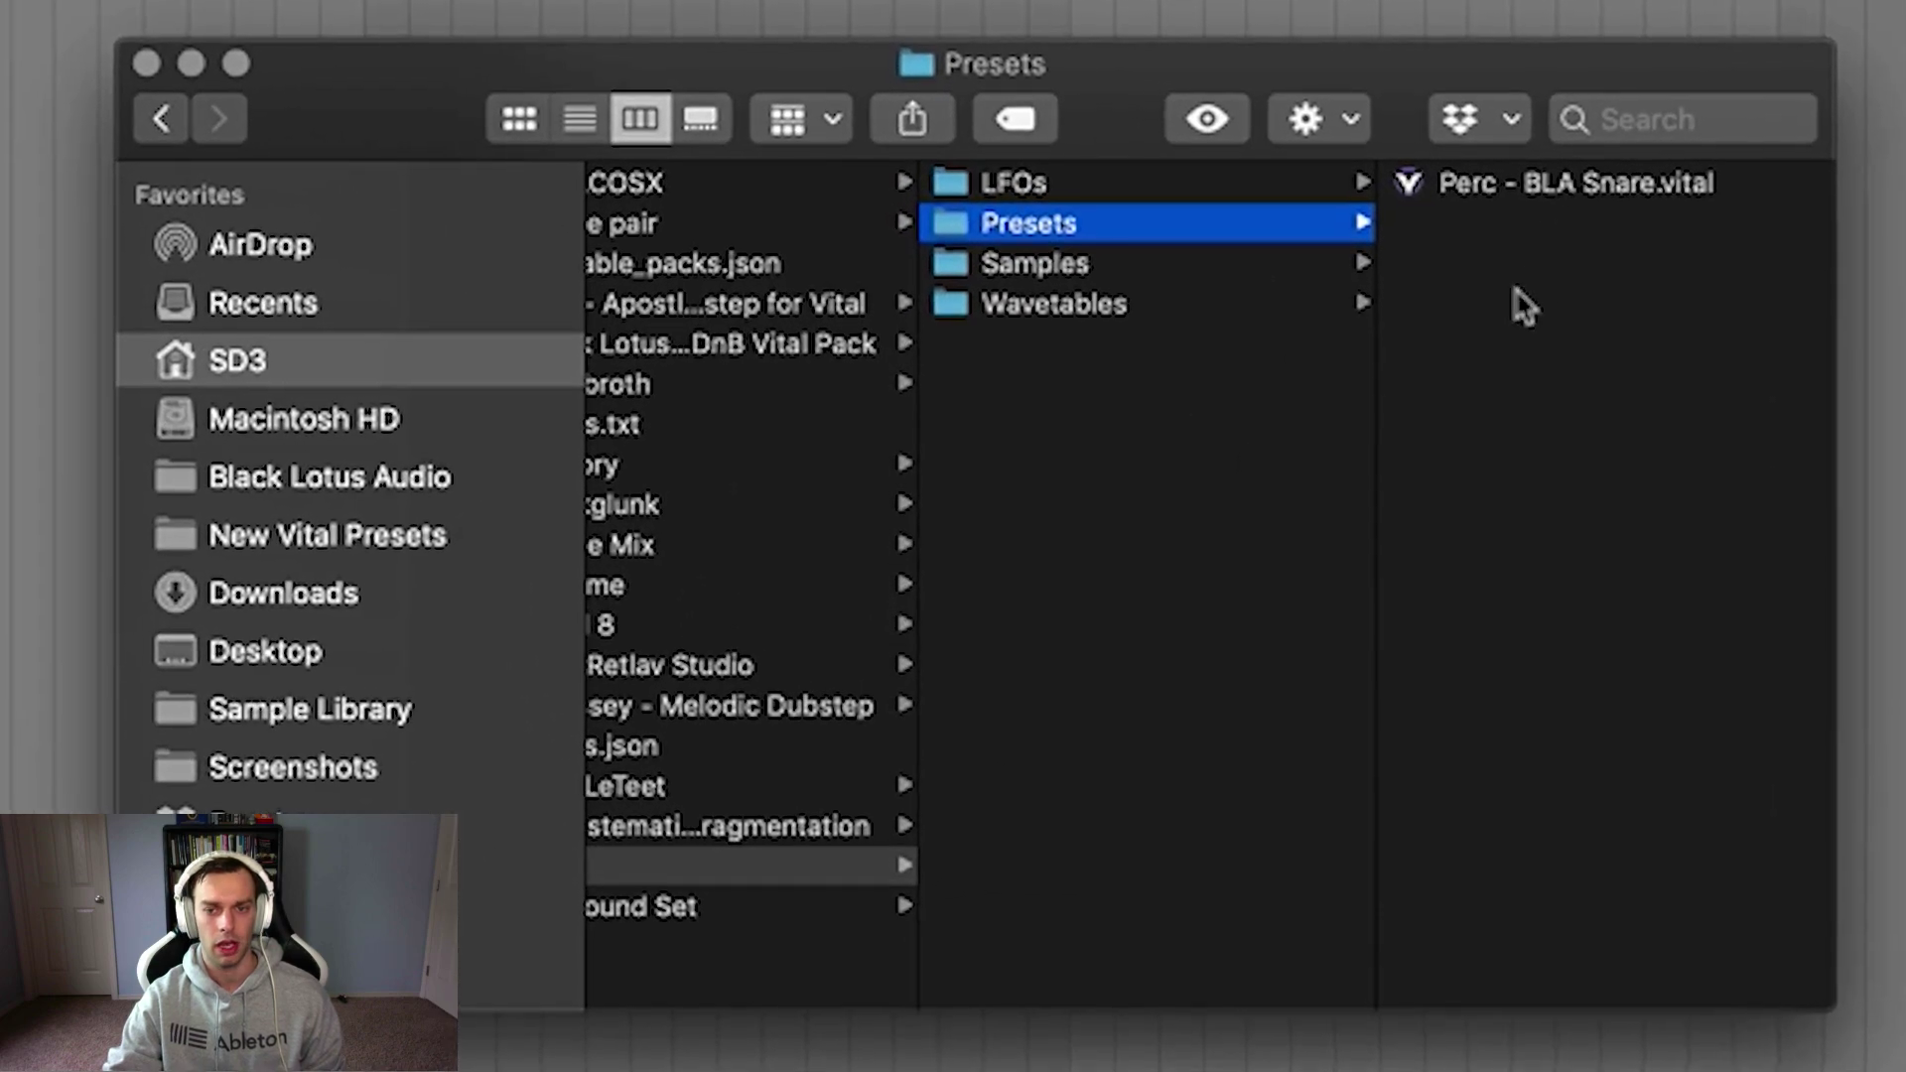
# Step: Make a new folder named DRUMS in Presets and drag Perc - BLA Snare.vital into it
pyautogui.rightClick(1515, 288)
pyautogui.click(1605, 313)
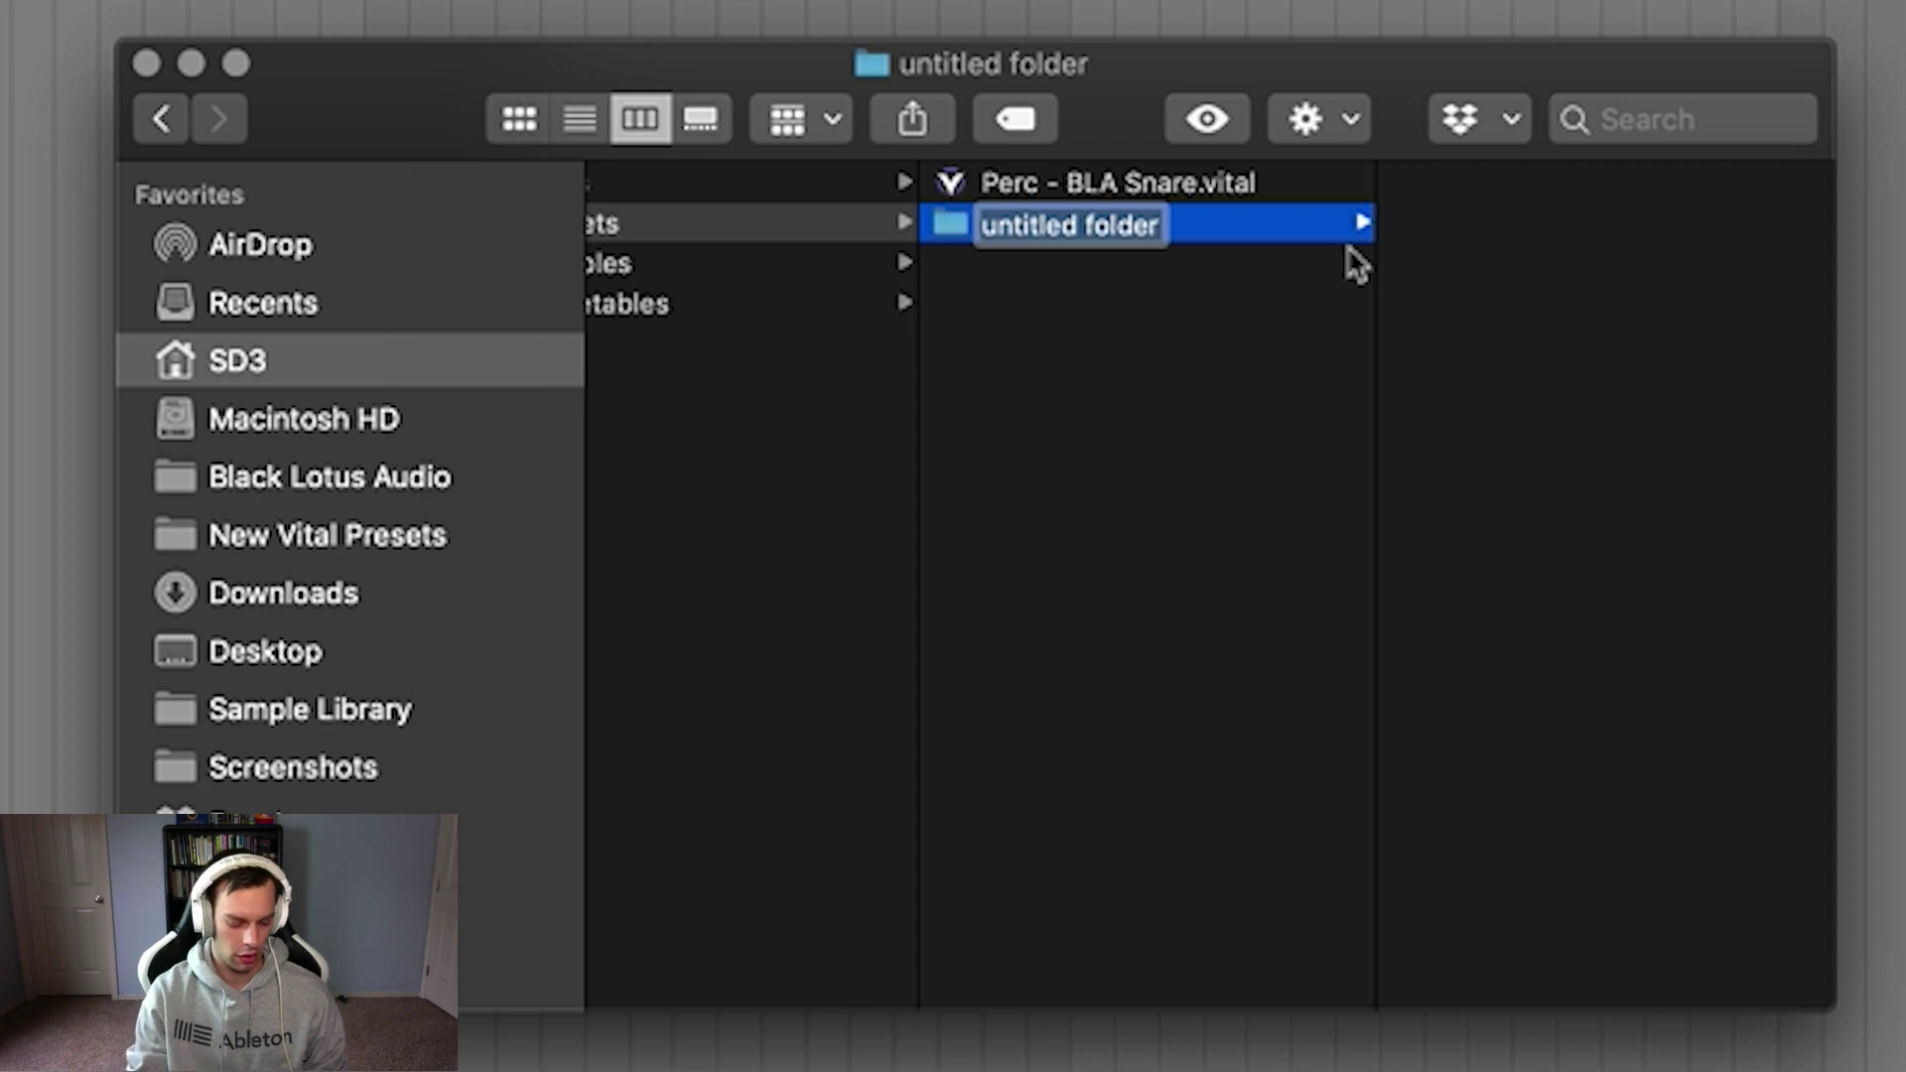
pyautogui.write('DRUMS')
pyautogui.press('Return')
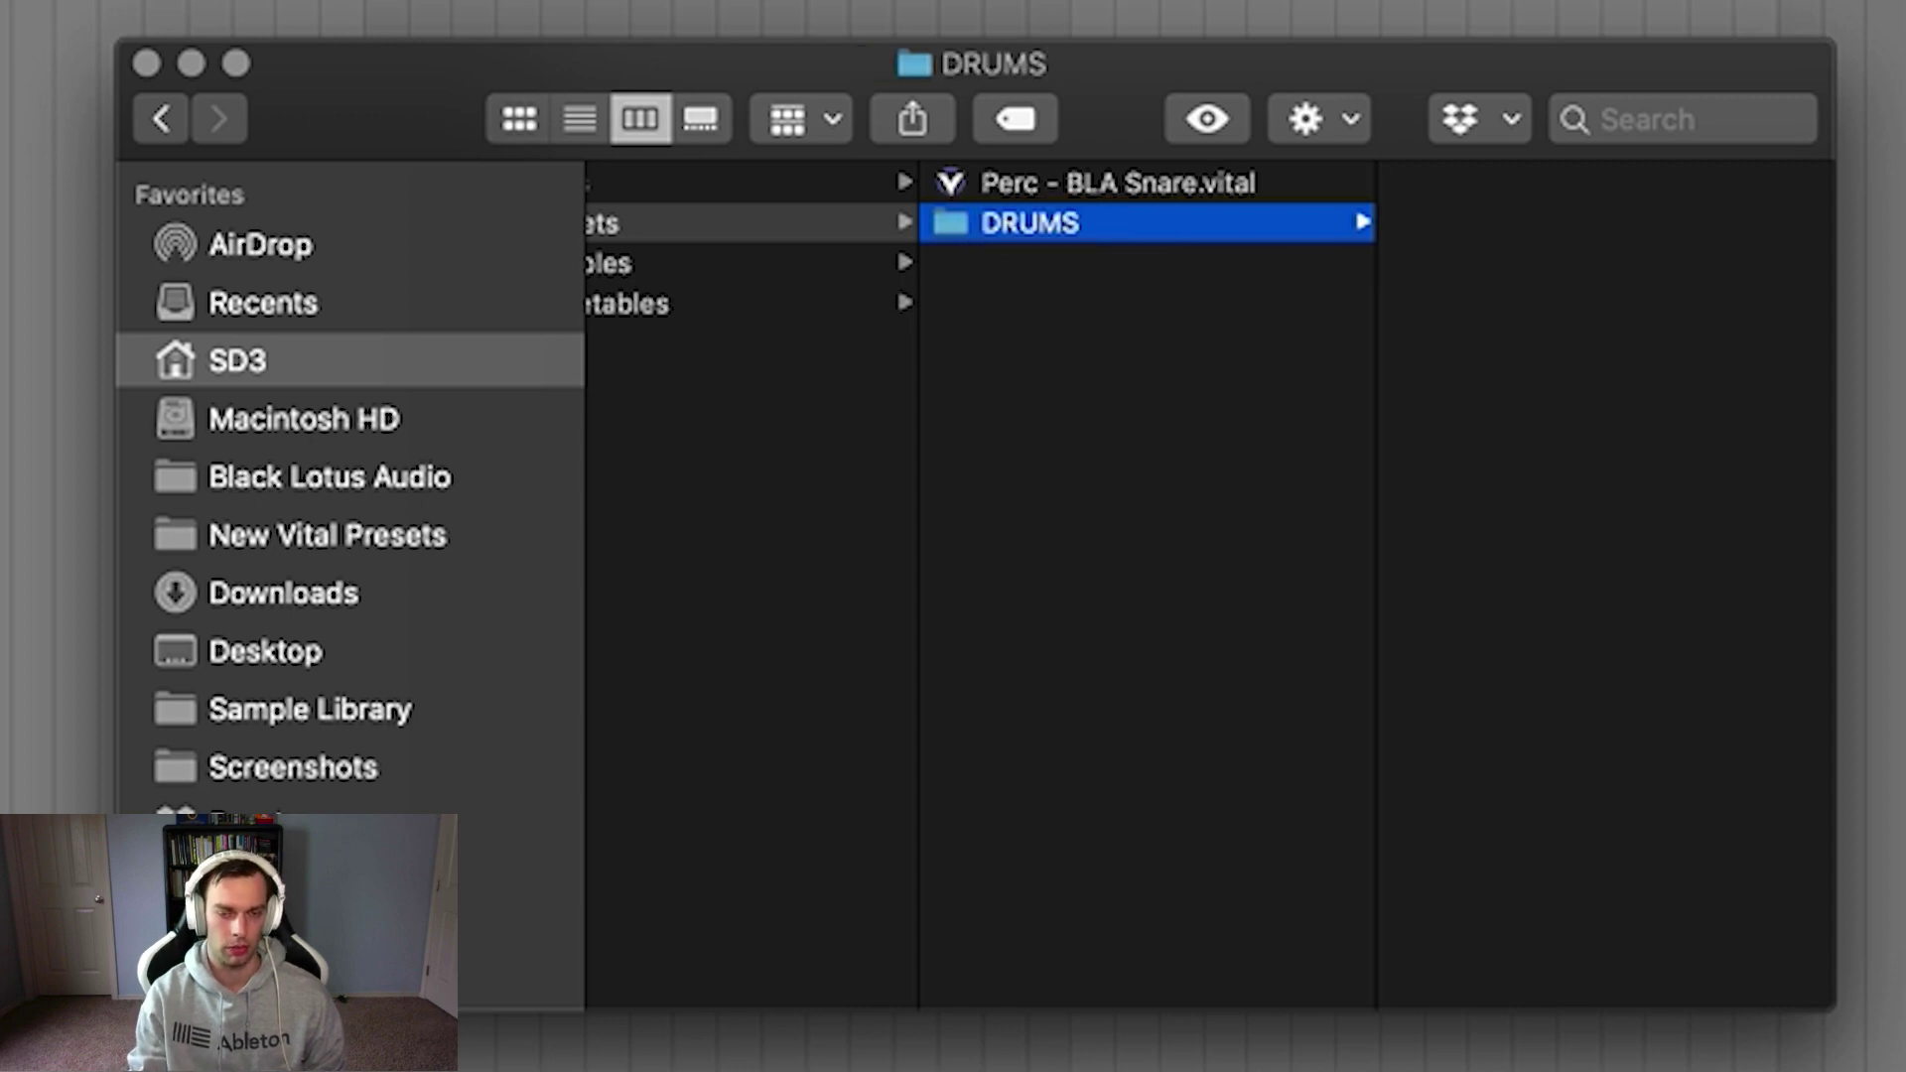
pyautogui.moveTo(1144, 219); pyautogui.dragTo(1030, 185)
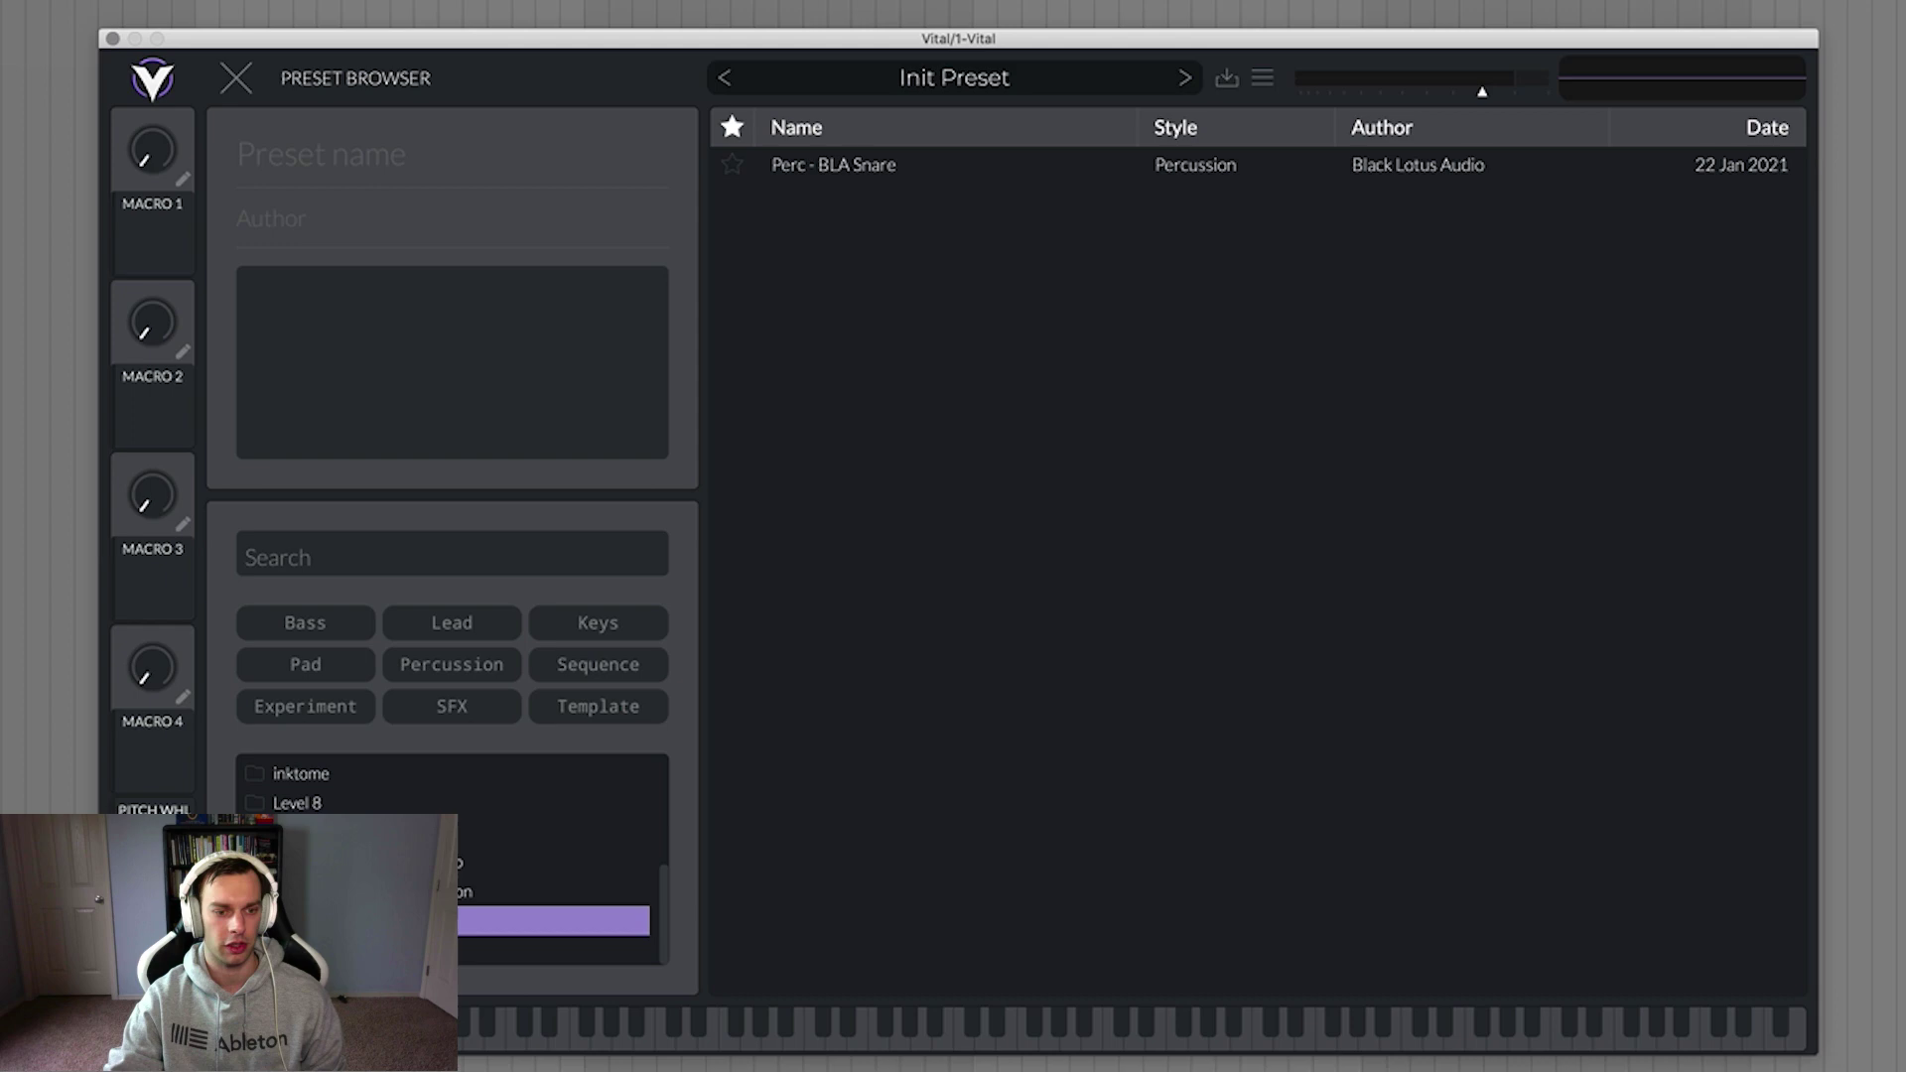
# Step: Select DRUMS and User in the preset browser, collapse User, then select Navi Retlav Studio
pyautogui.scroll(-1, 452, 858)
pyautogui.click(338, 923)
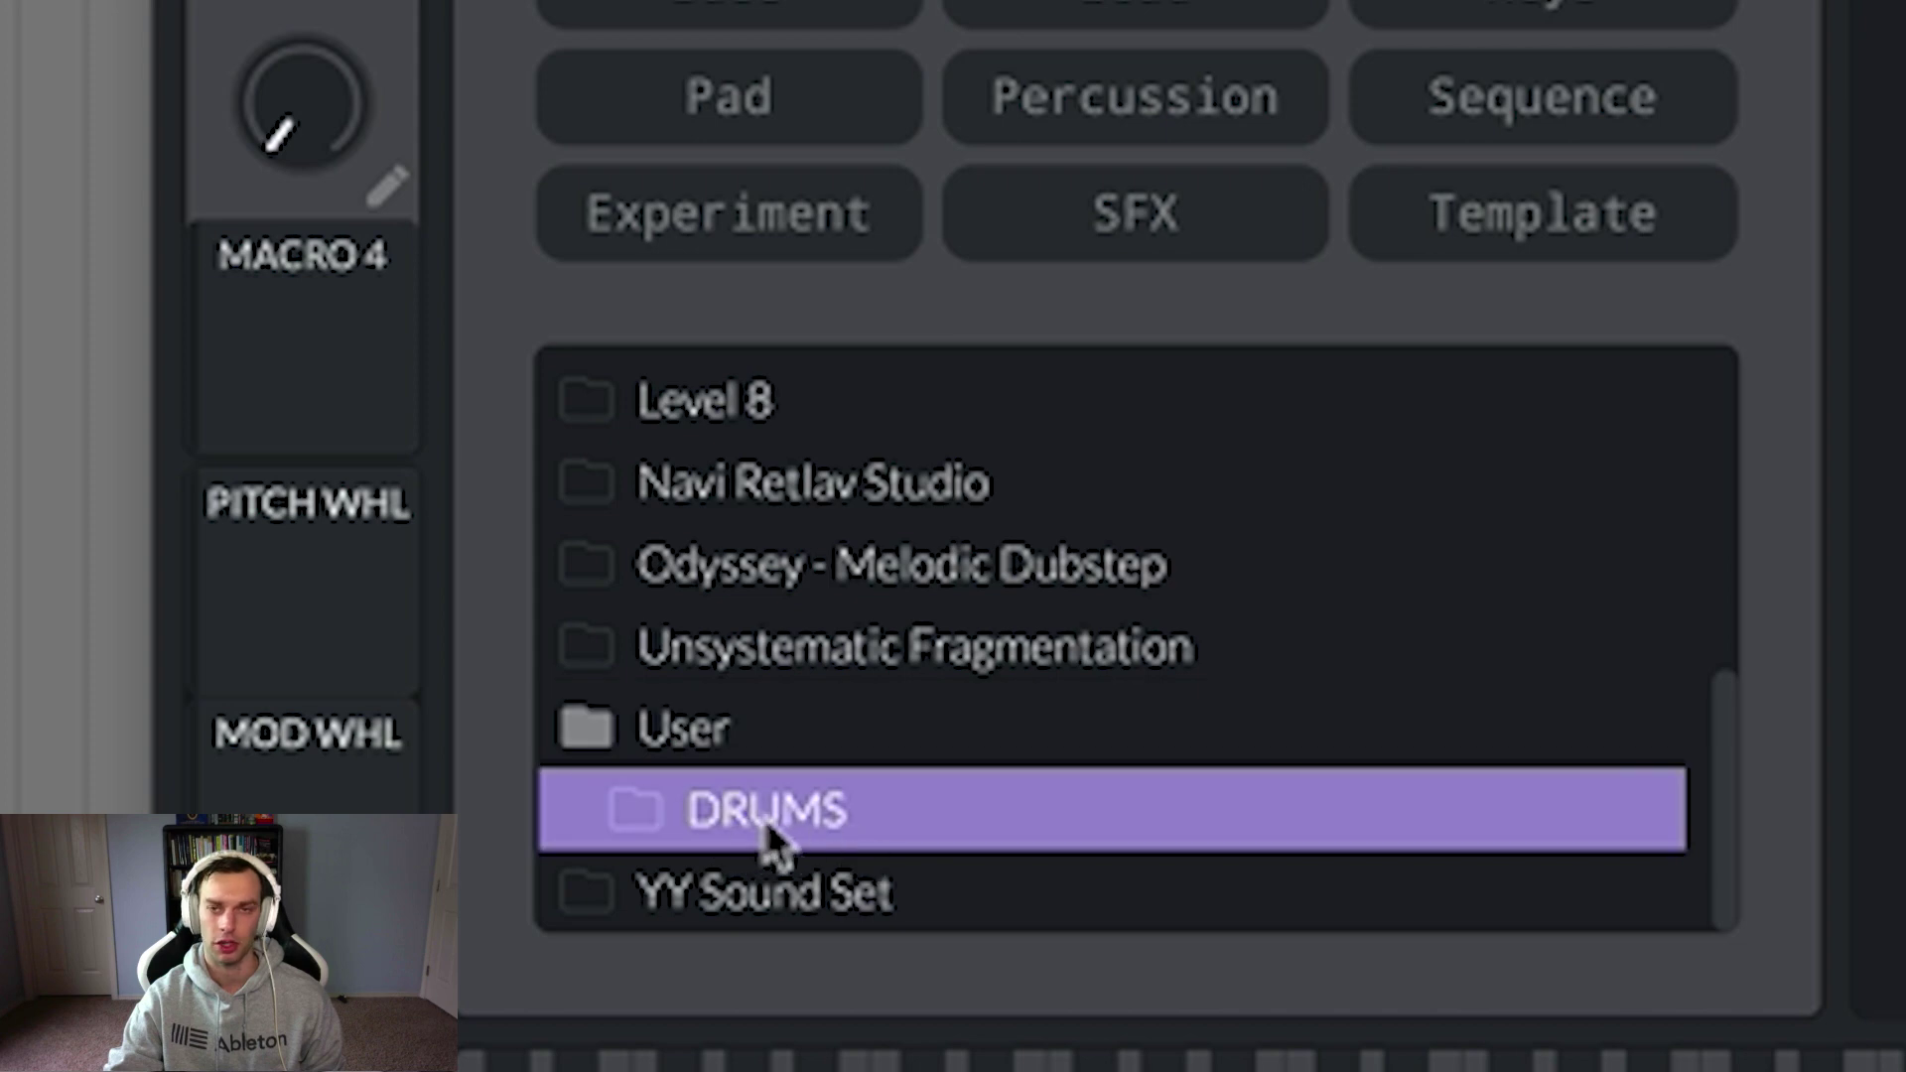
pyautogui.click(705, 747)
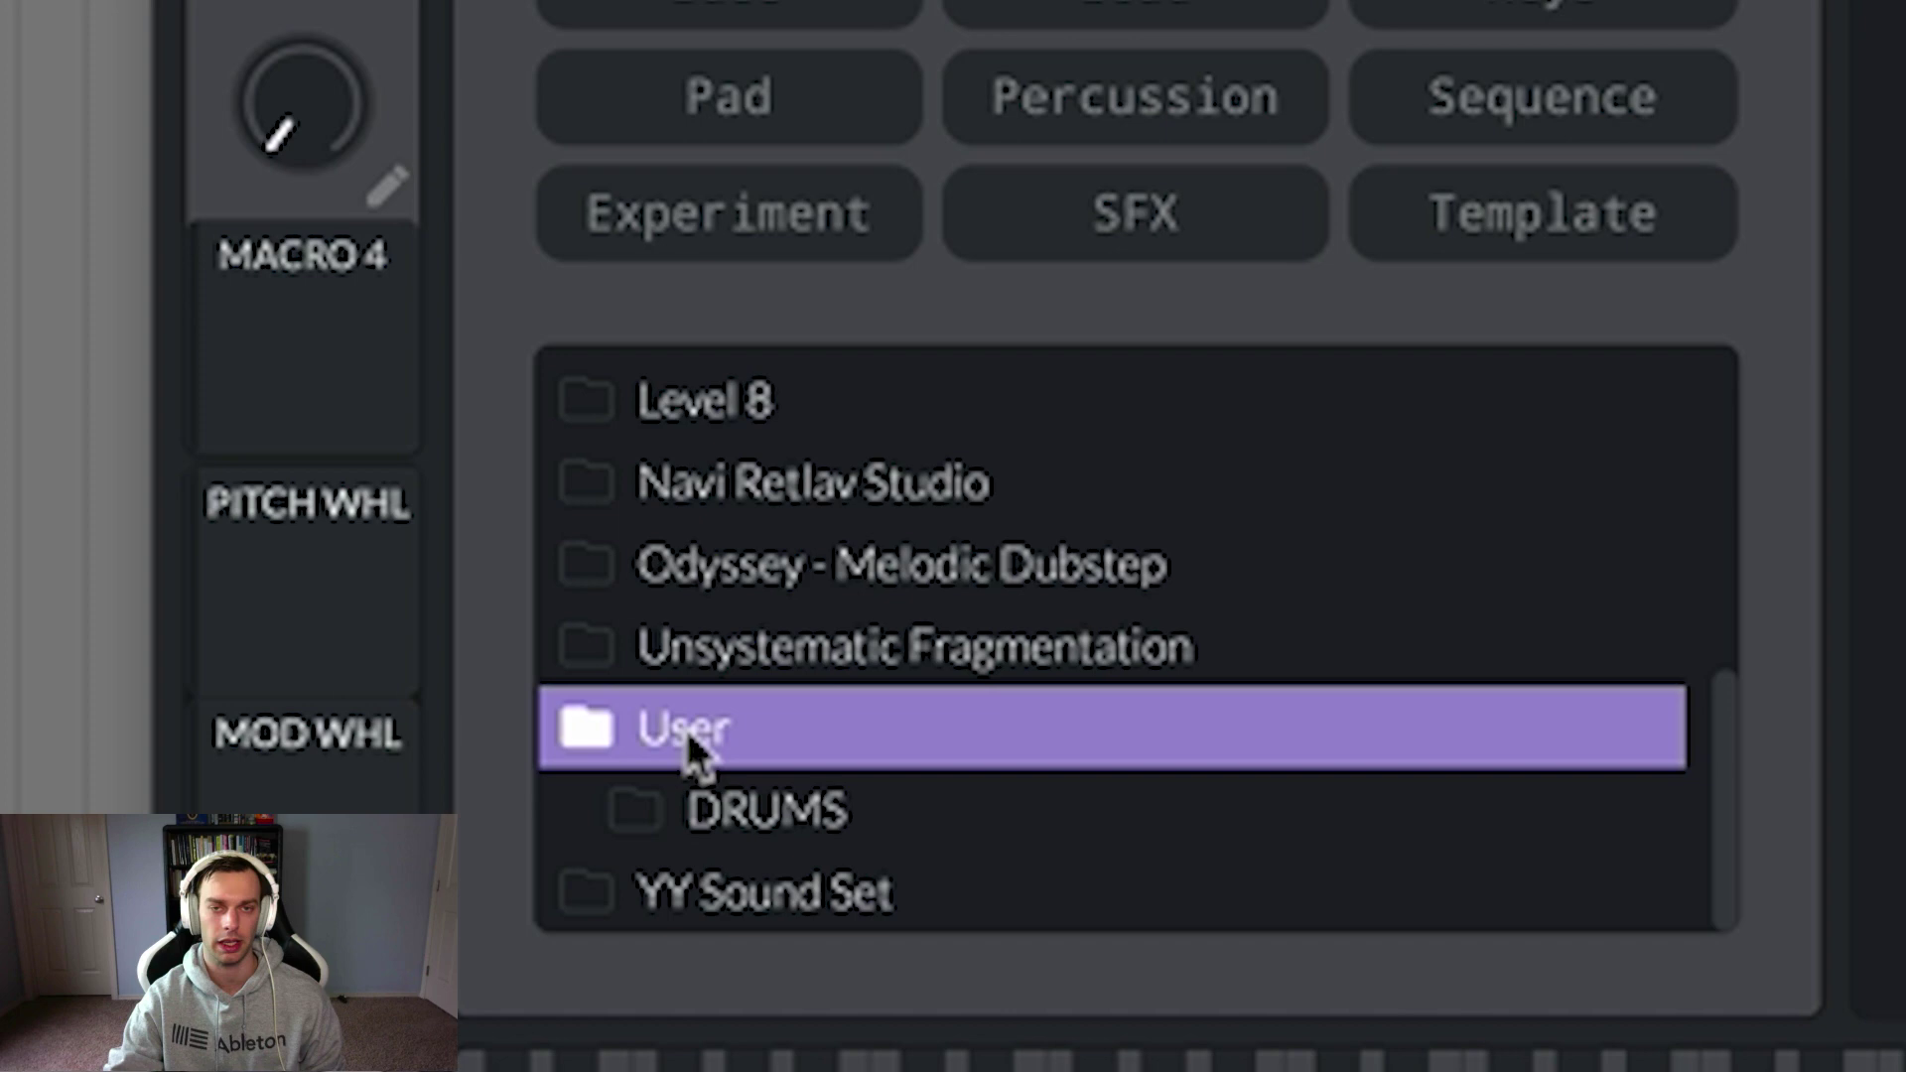
pyautogui.click(690, 740)
pyautogui.click(757, 586)
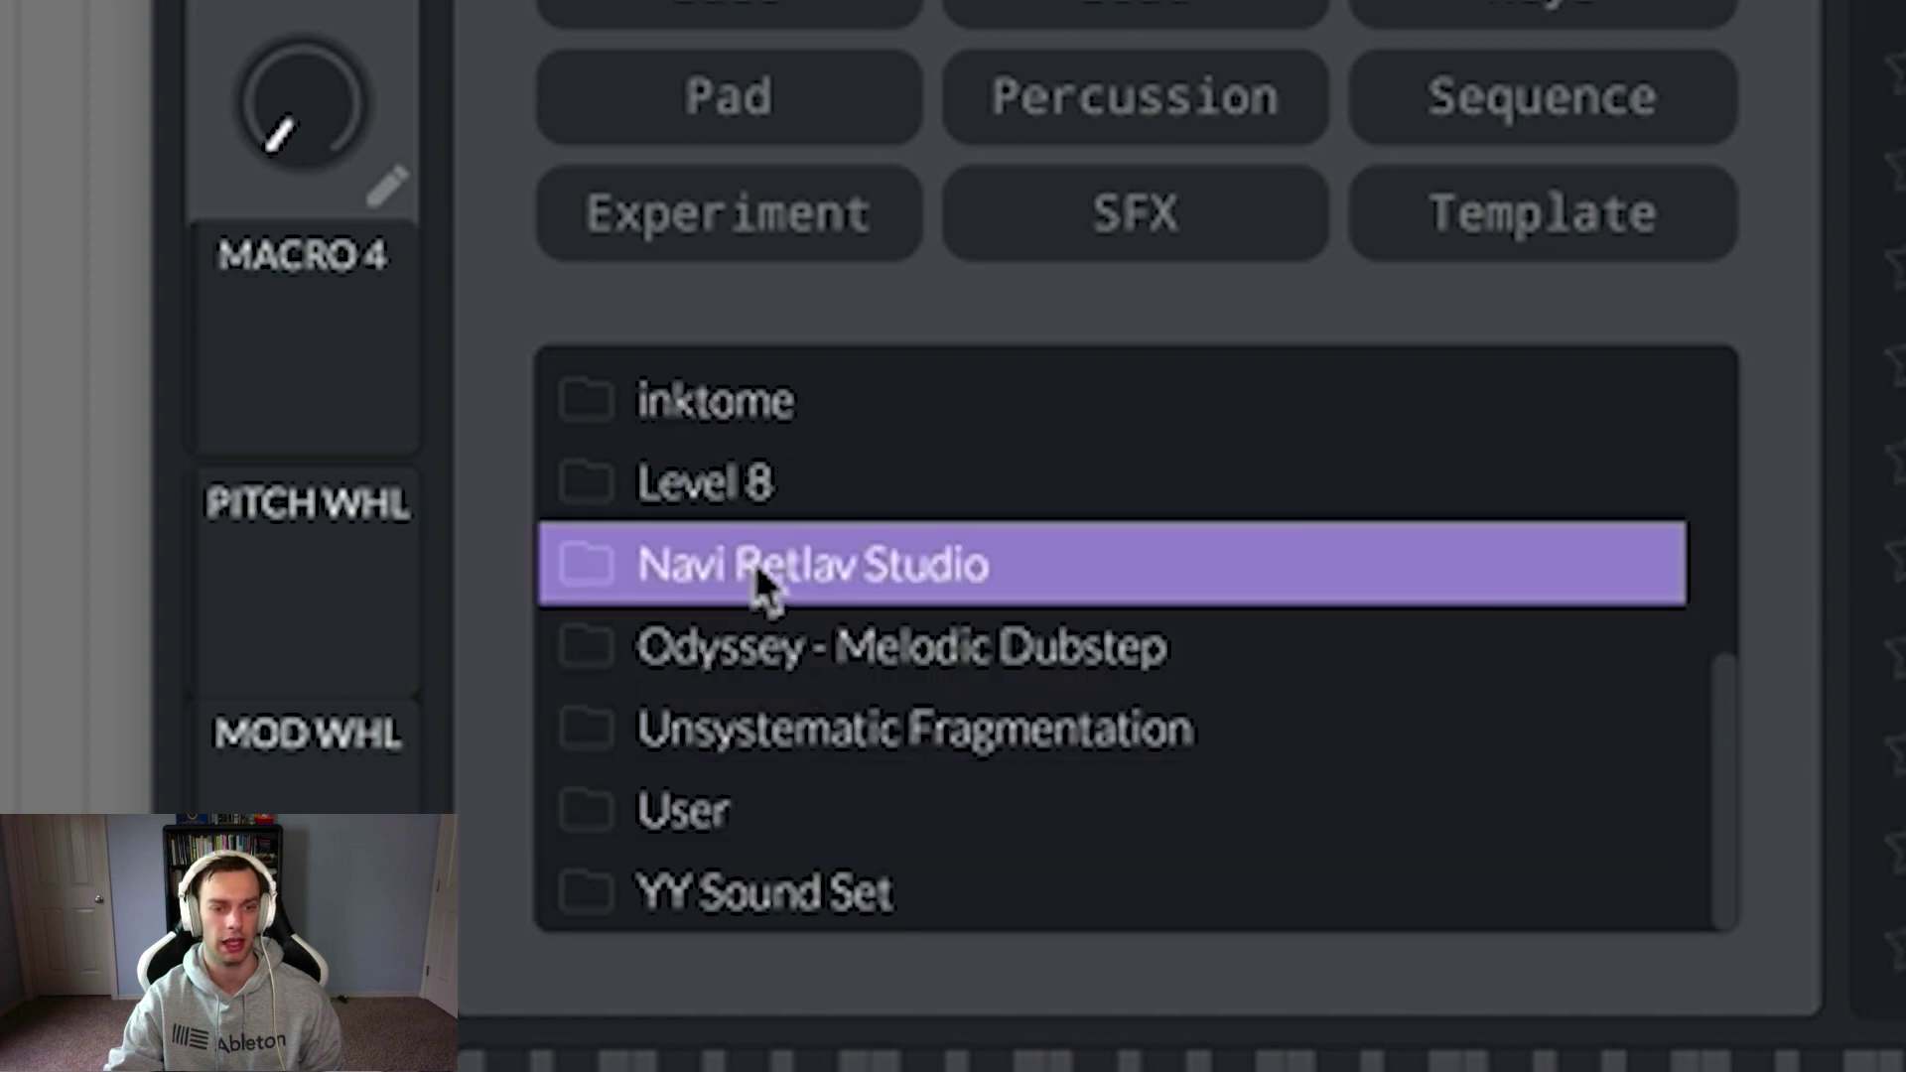
pyautogui.rightClick(758, 572)
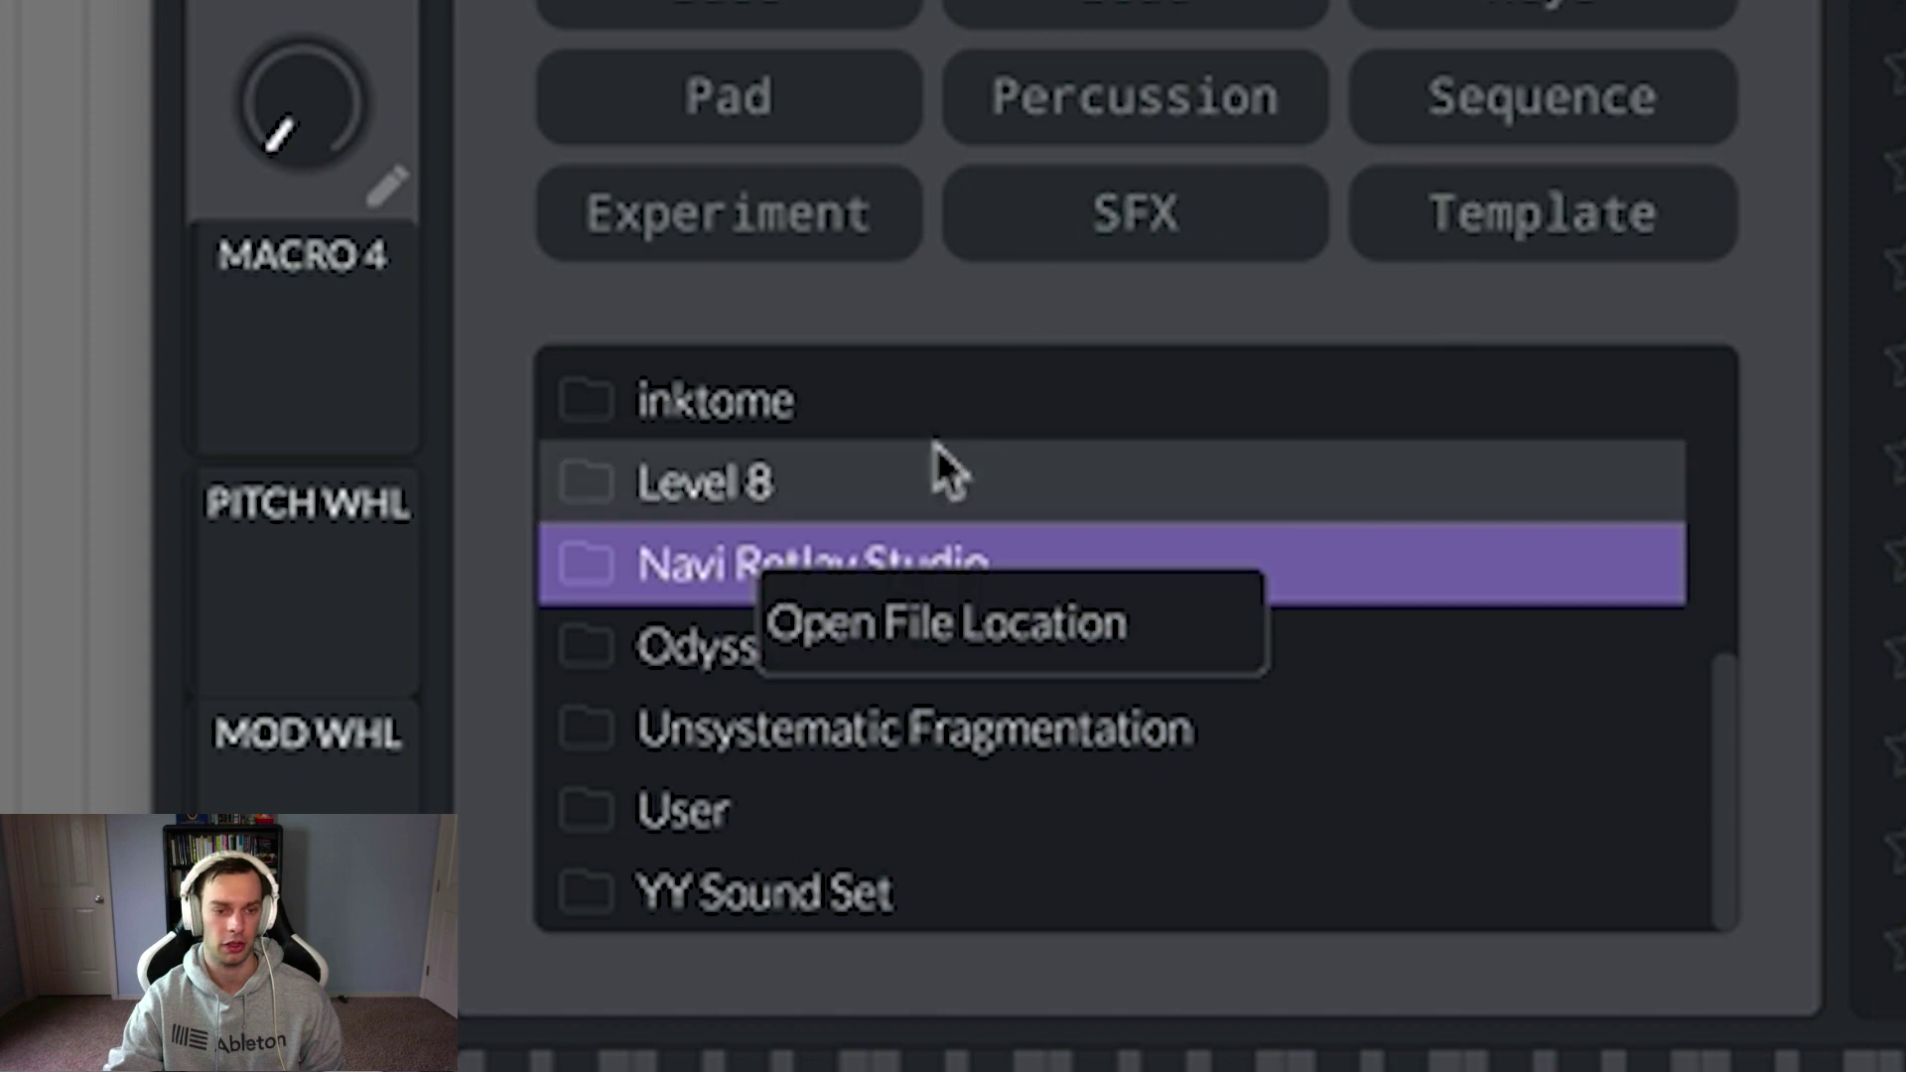
pyautogui.click(888, 496)
pyautogui.scroll(5, 864, 564)
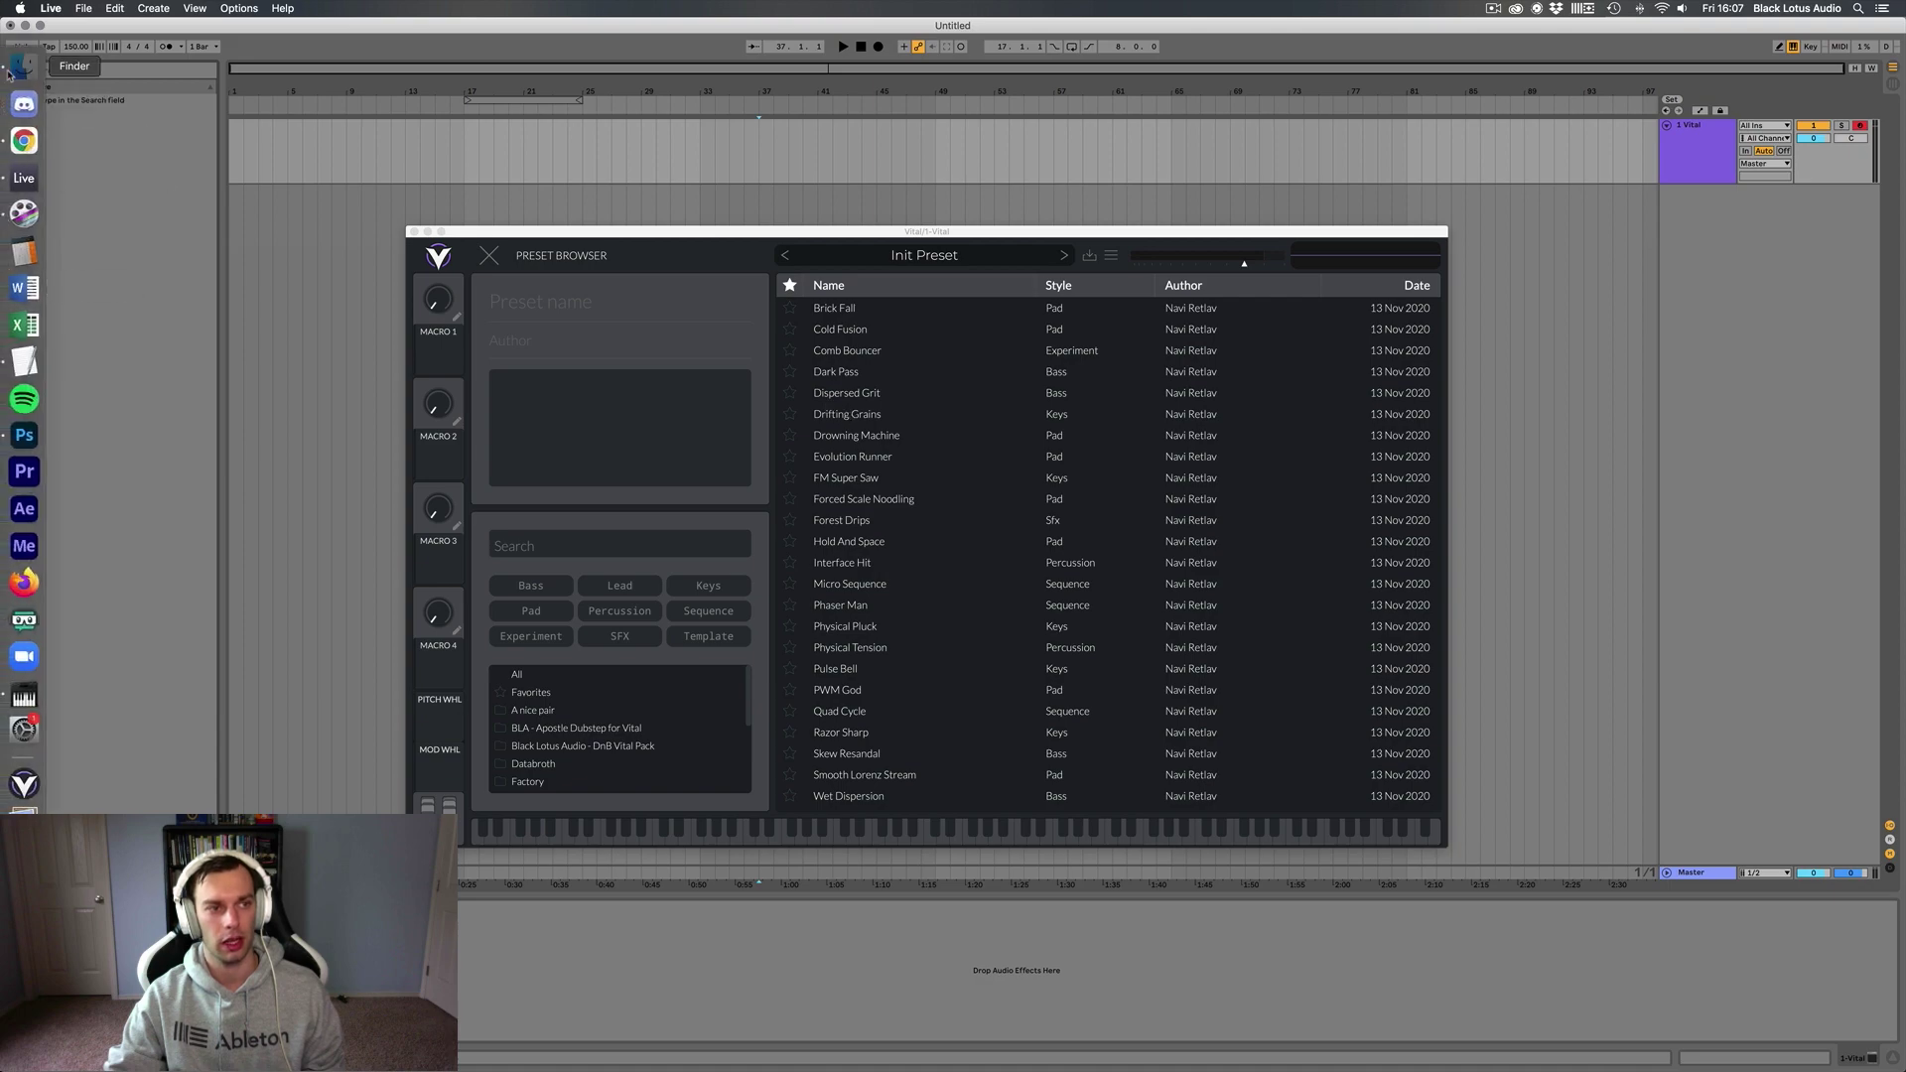
# Step: In Finder, go through Black Lotus Audio to the New Vital Presets folder
pyautogui.click(21, 70)
pyautogui.hscroll(-5, 999, 449)
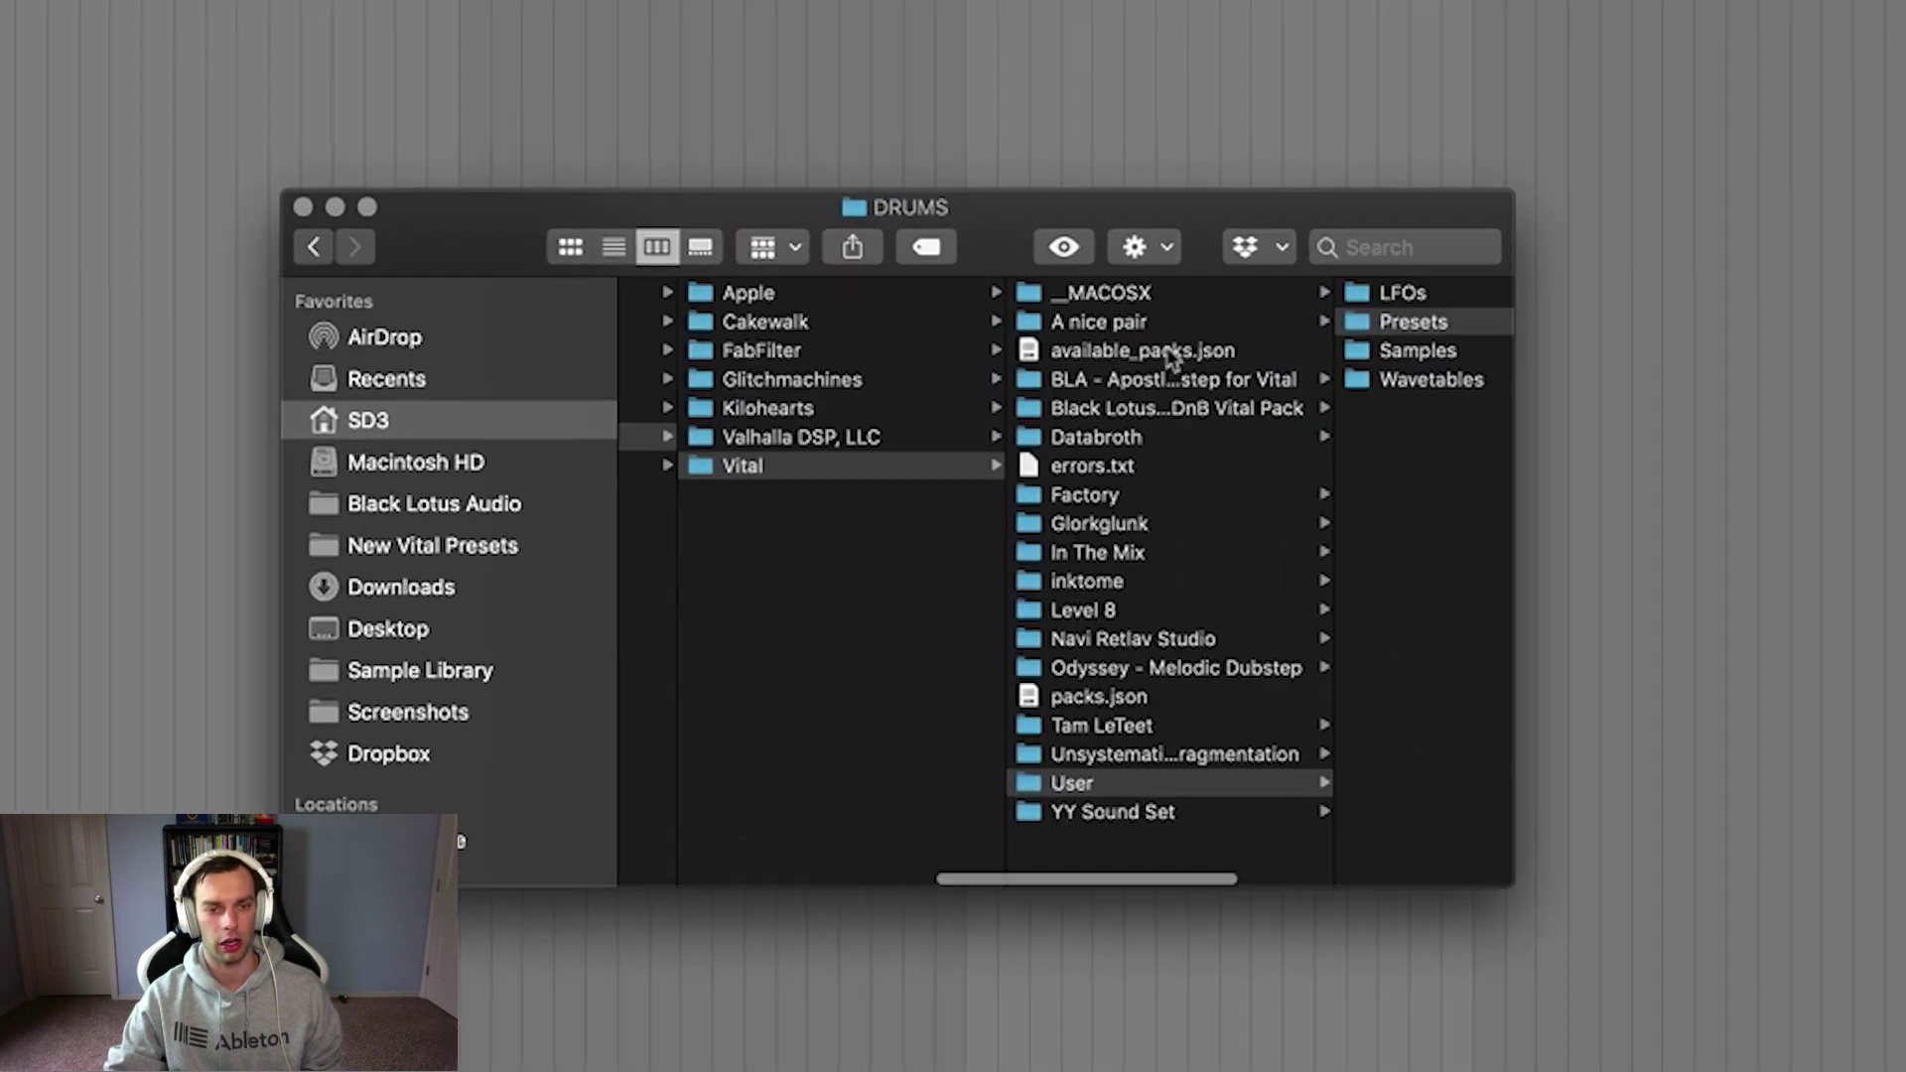
pyautogui.hscroll(5, 1022, 455)
pyautogui.hscroll(-3, 1246, 308)
pyautogui.hscroll(3, 893, 377)
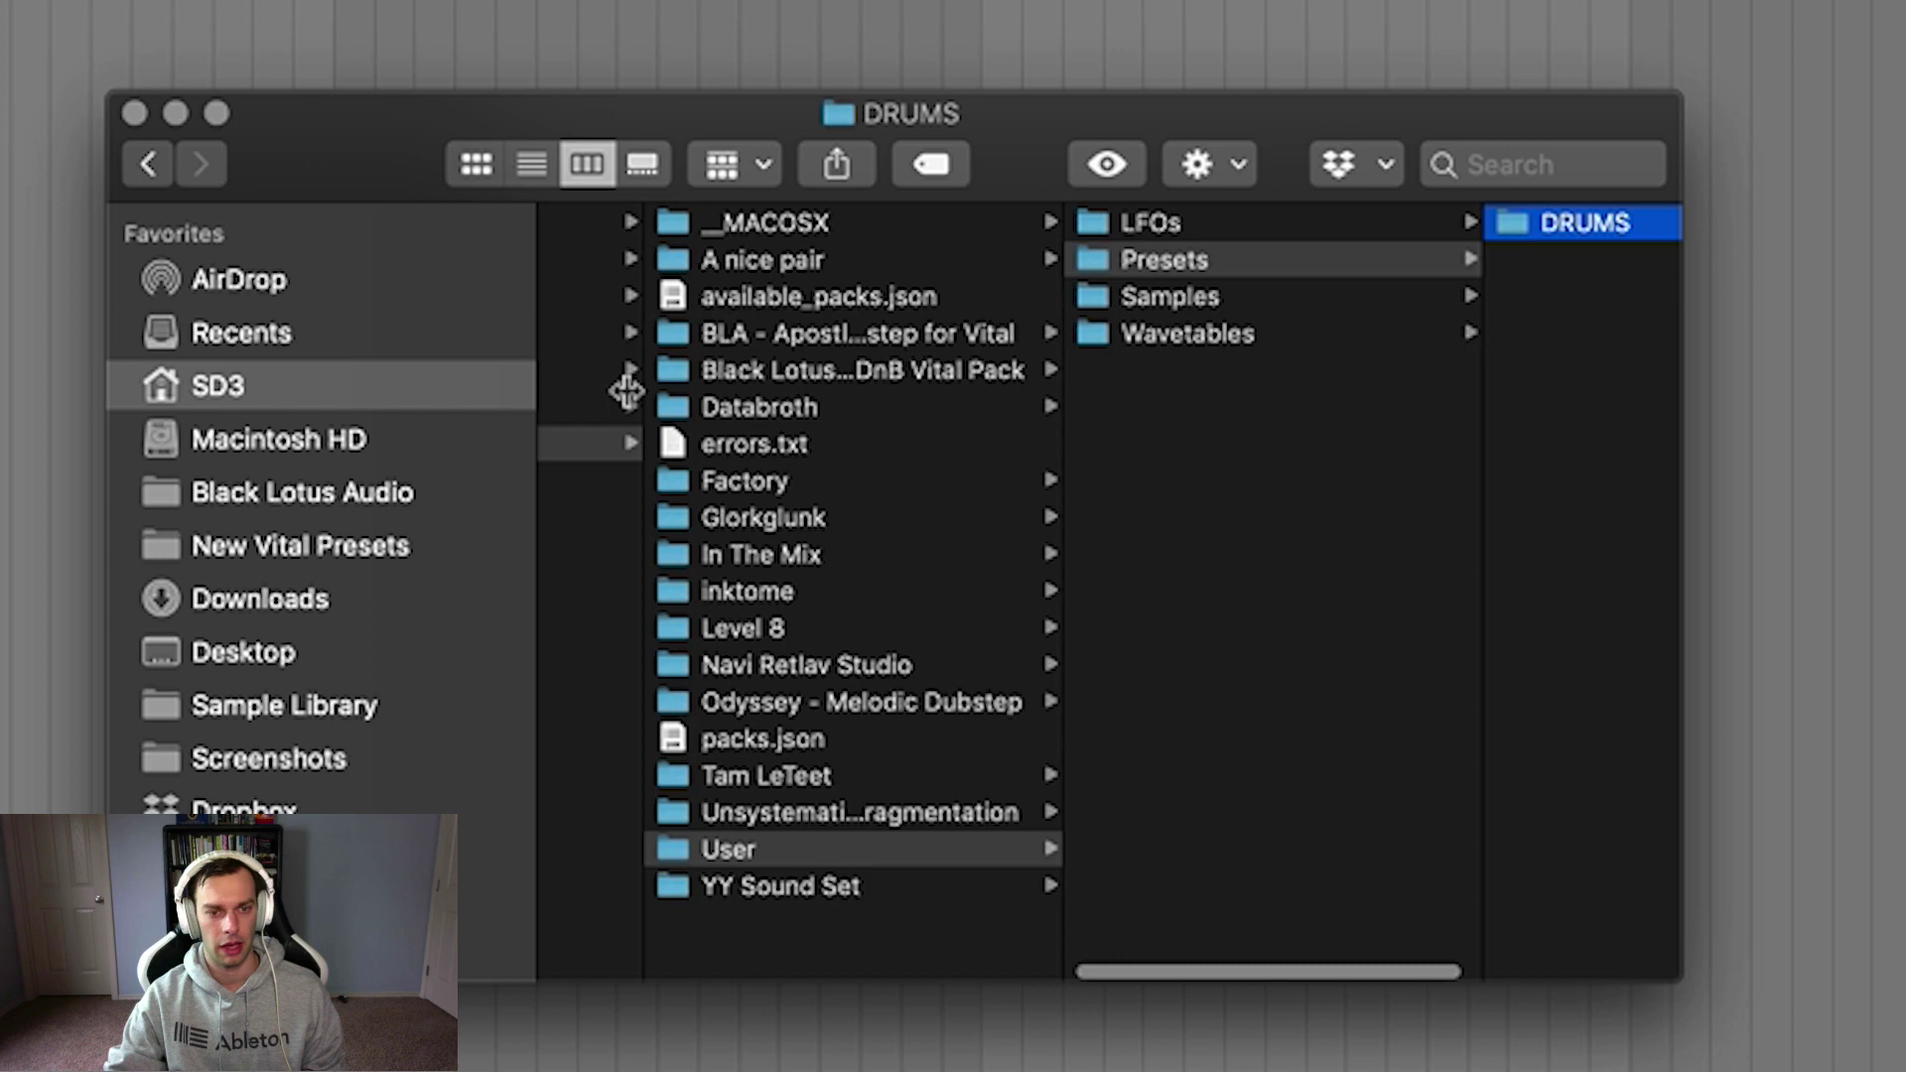
pyautogui.click(303, 494)
pyautogui.click(308, 551)
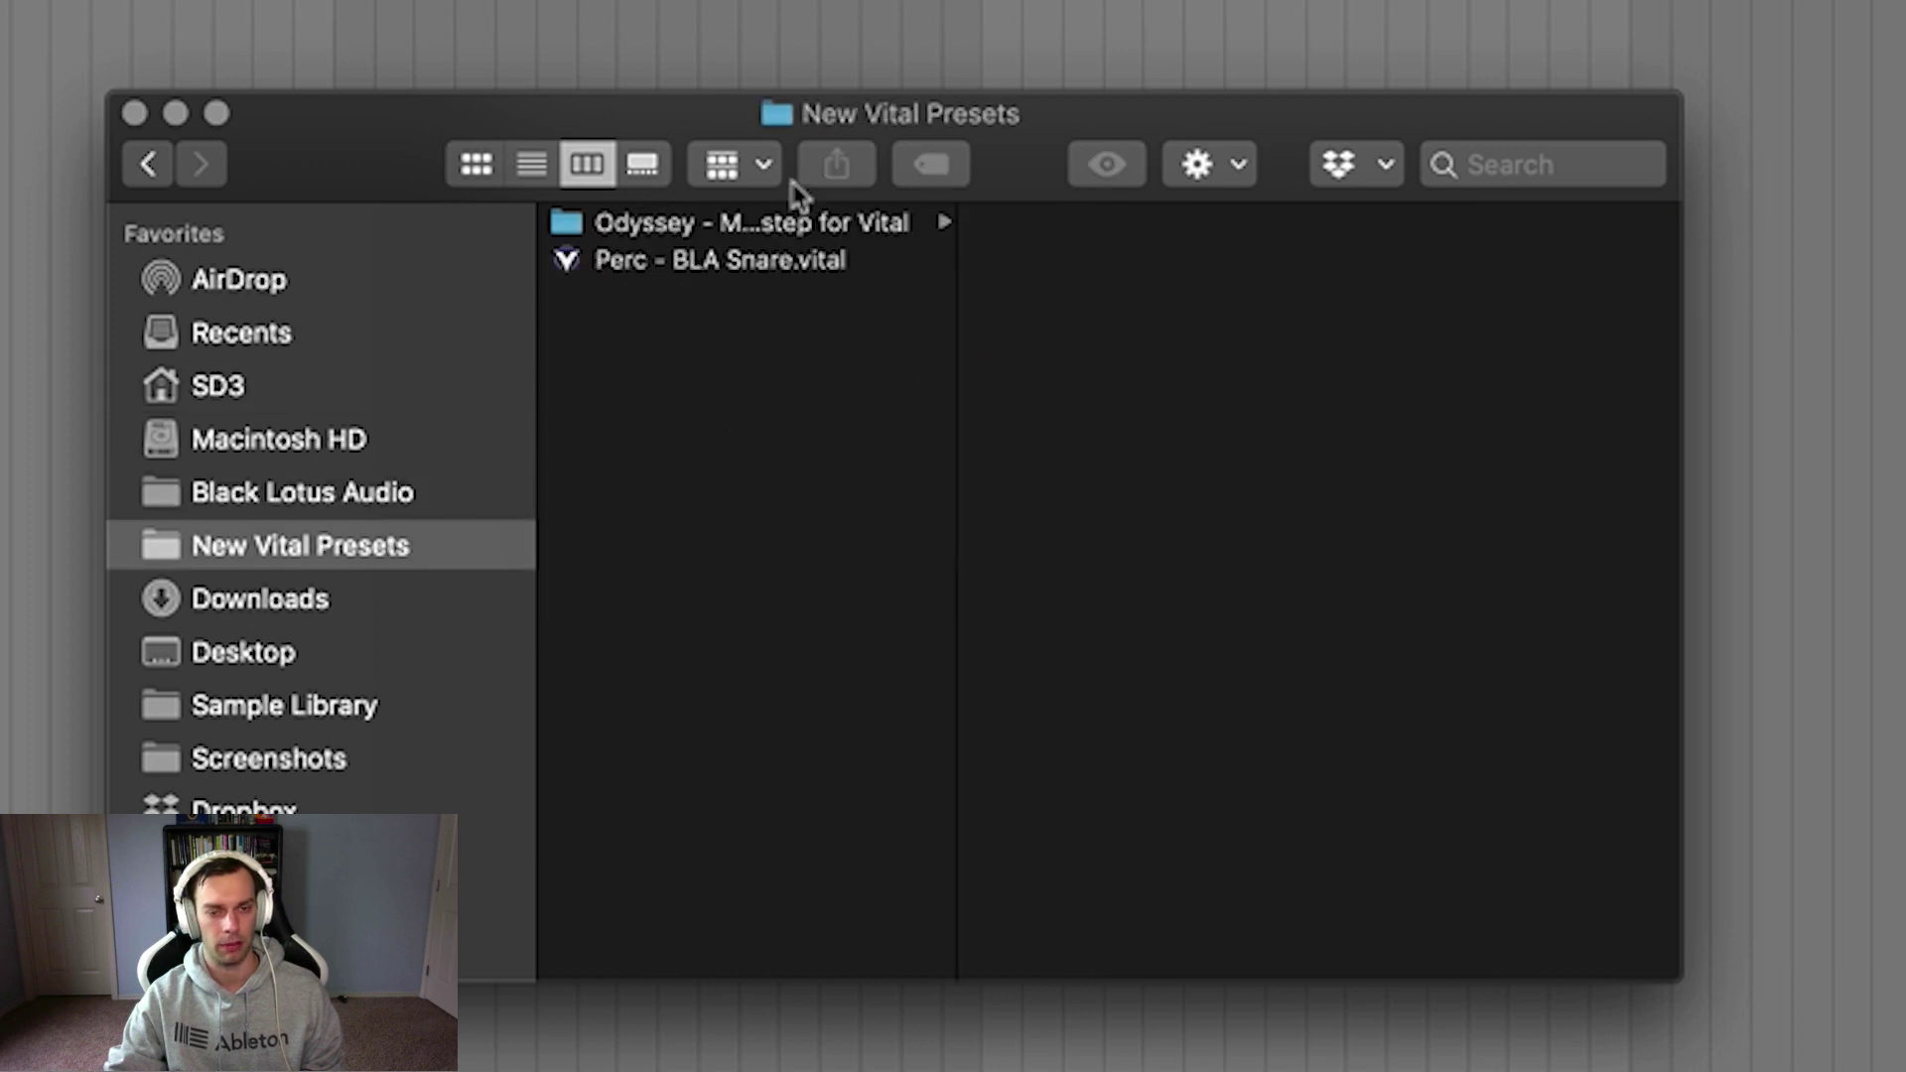
# Step: Open the Odyssey folder, select the vitalbank file and widen the column to read its name
pyautogui.click(781, 222)
pyautogui.click(1127, 224)
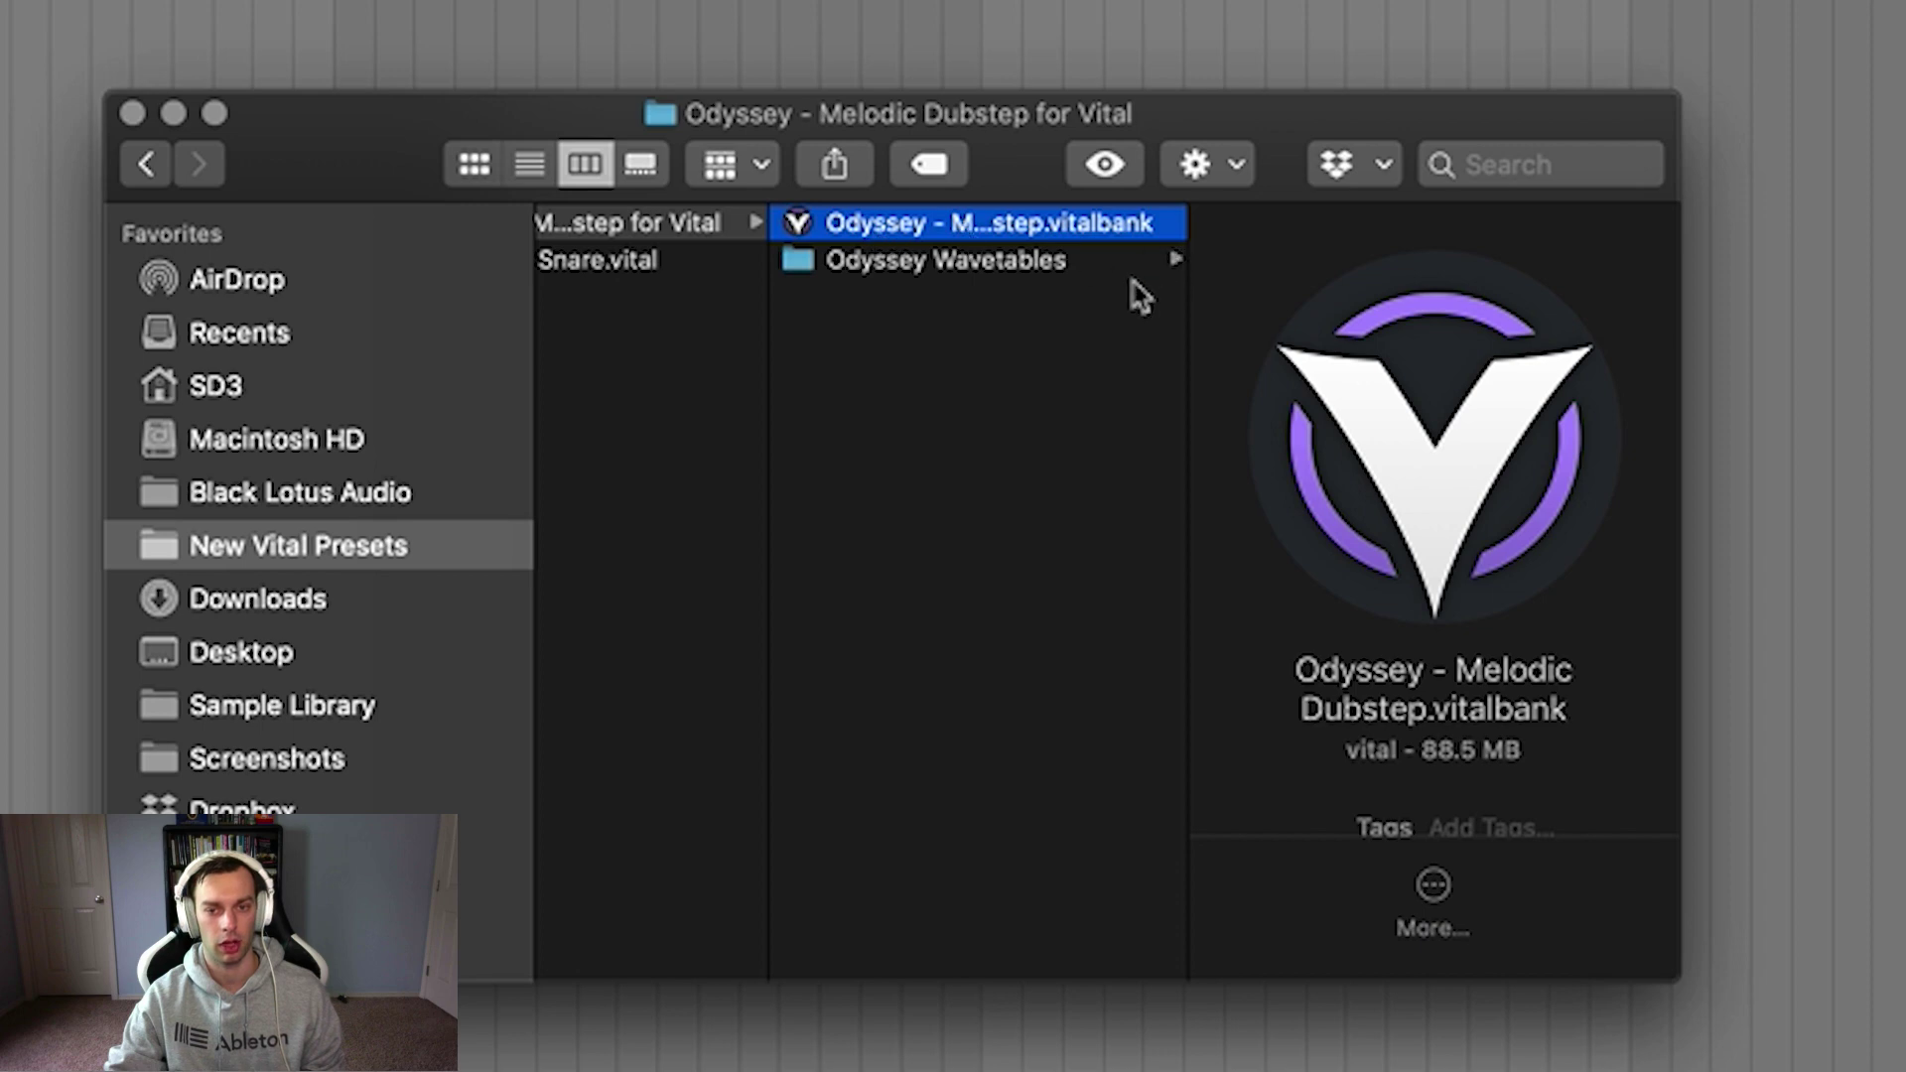
pyautogui.moveTo(1188, 336); pyautogui.dragTo(1268, 374)
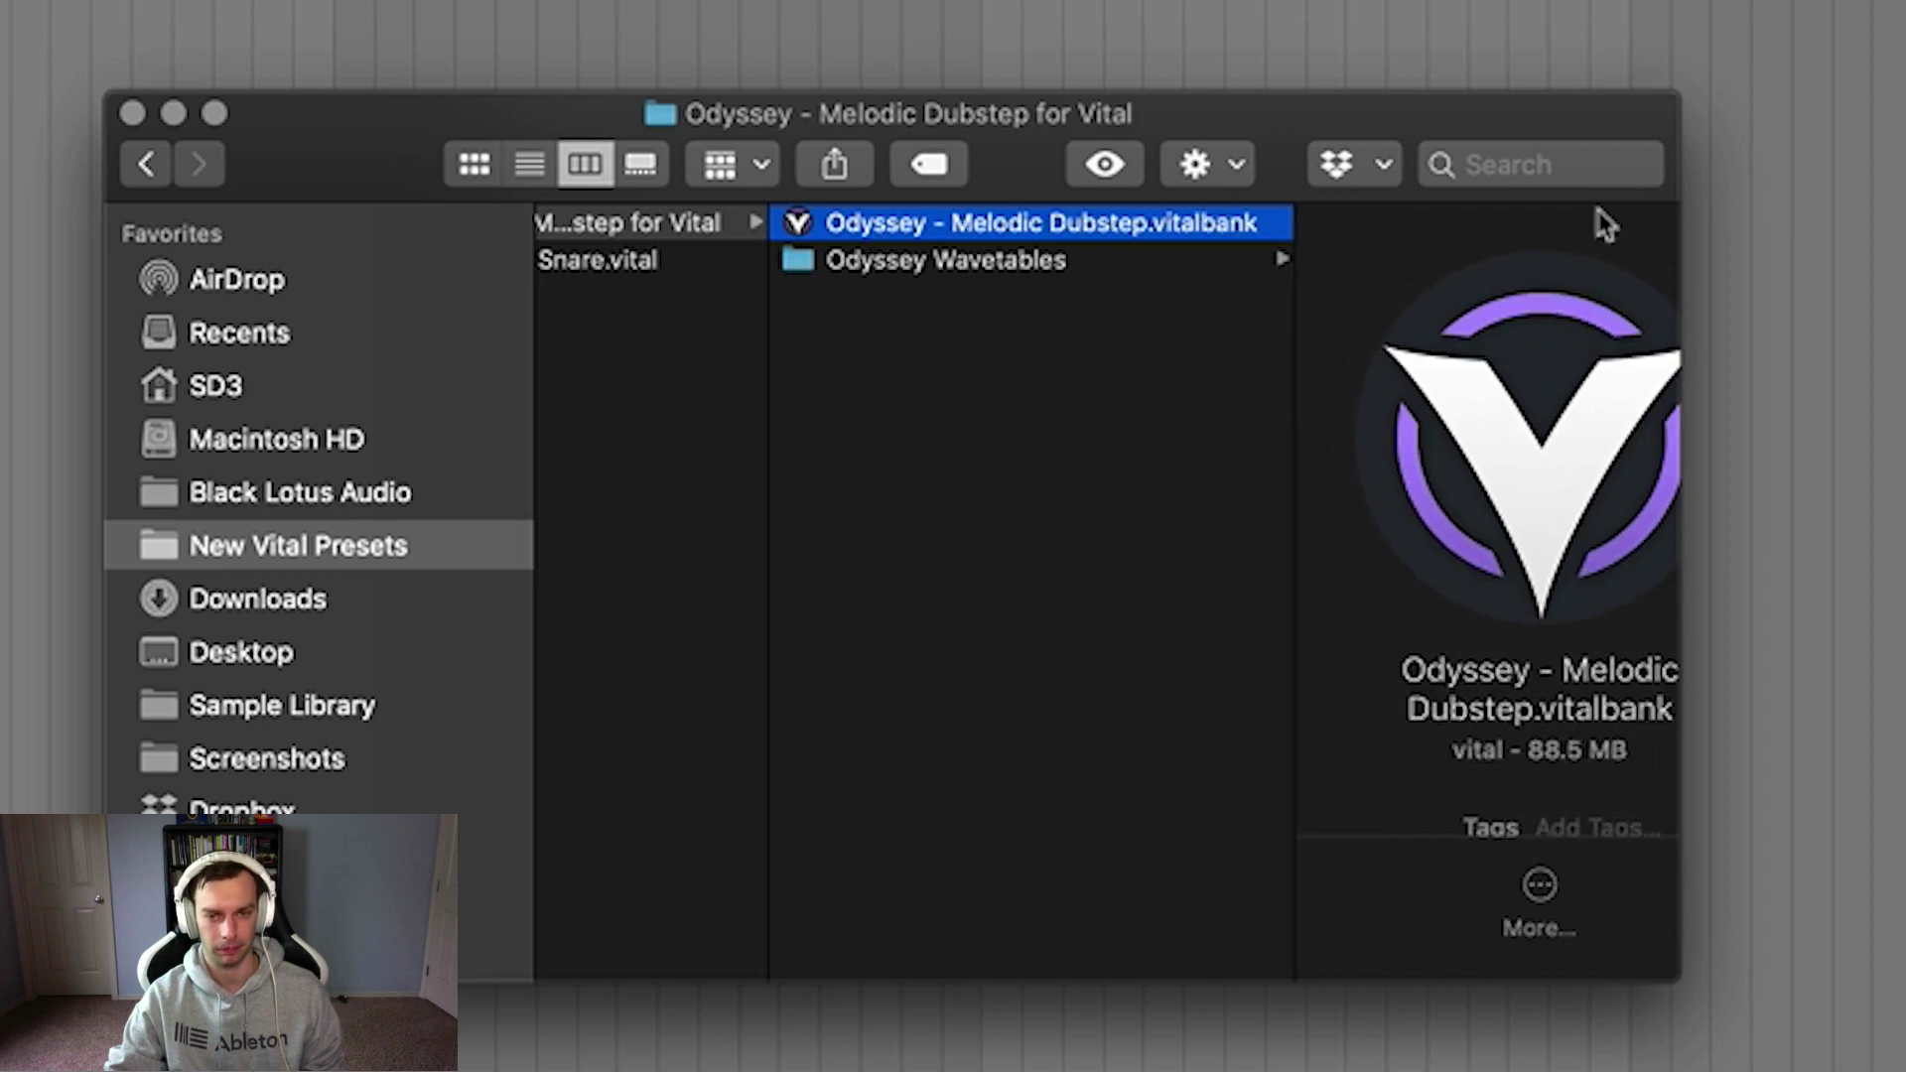
pyautogui.doubleClick(1621, 103)
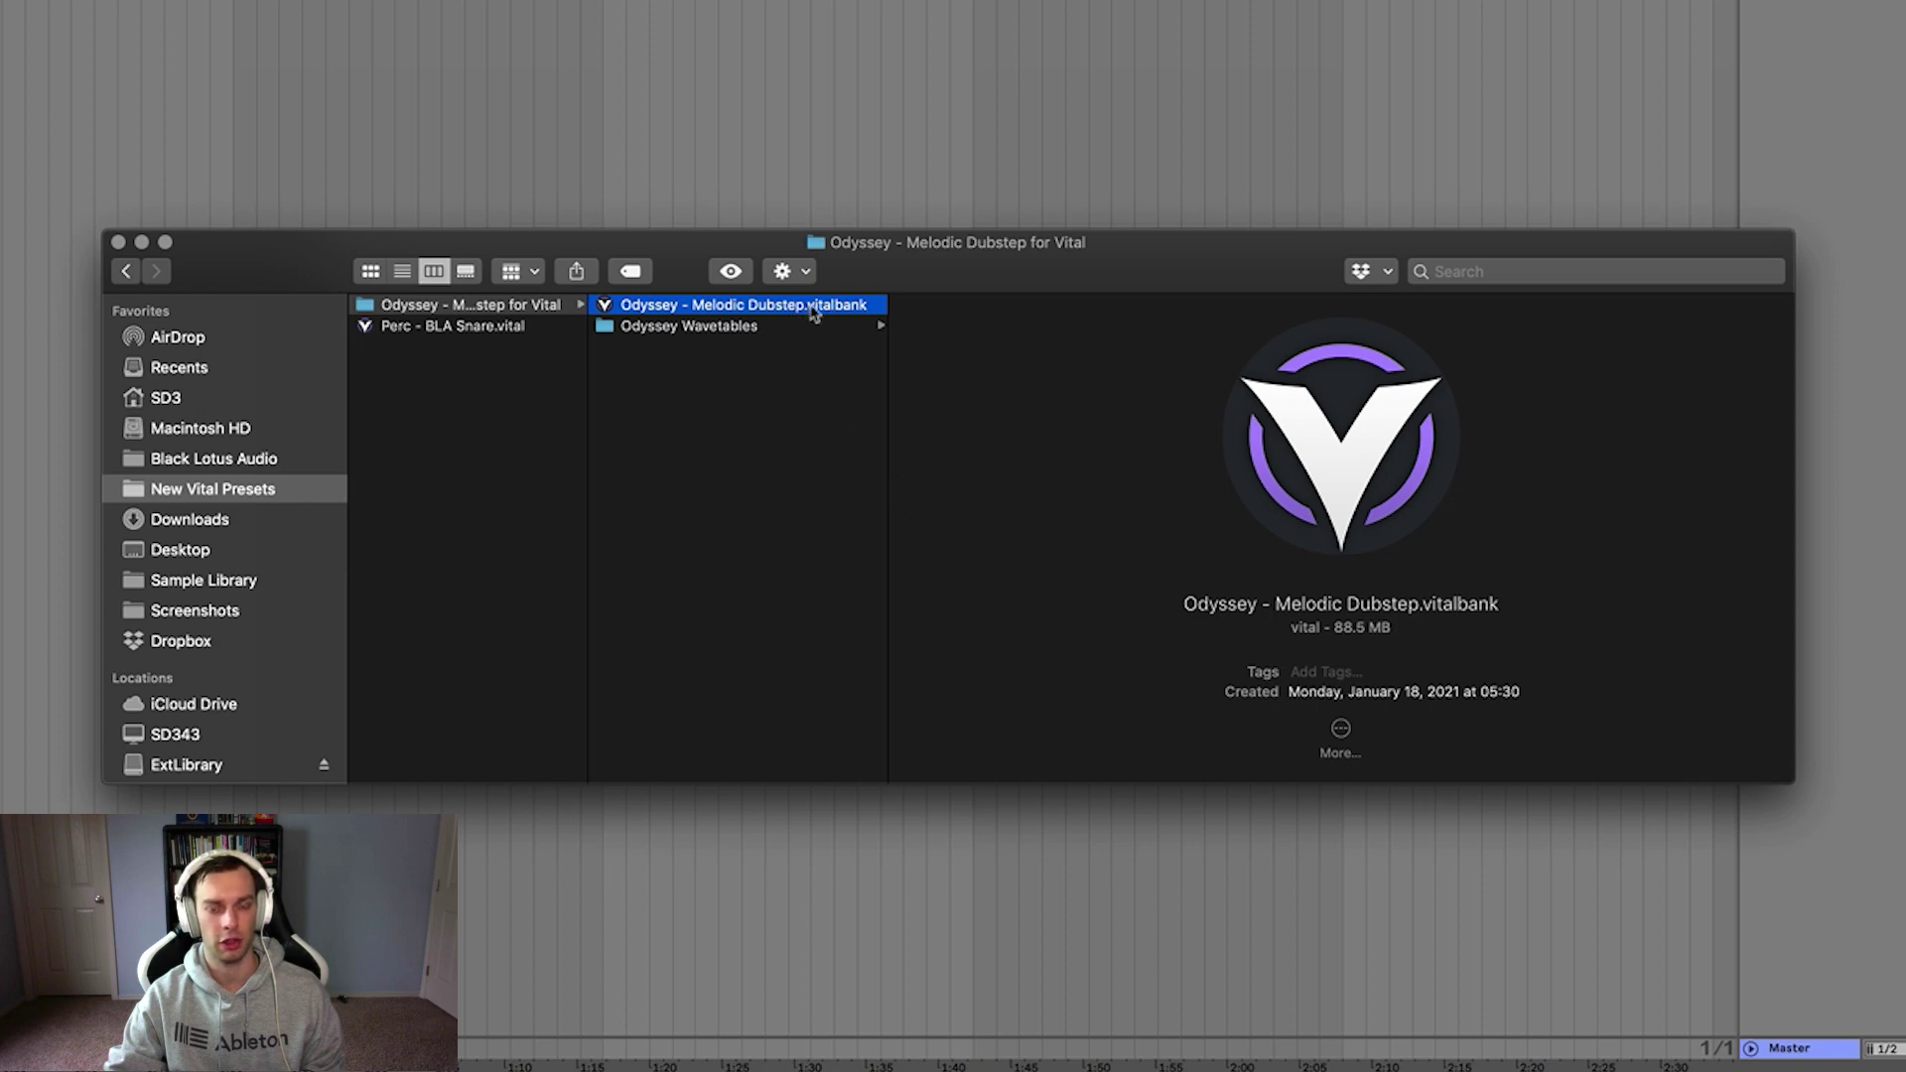
# Step: Rename the Odyssey vitalbank's extension to .zip and accept the extension change
pyautogui.press('Return')
pyautogui.click(826, 306)
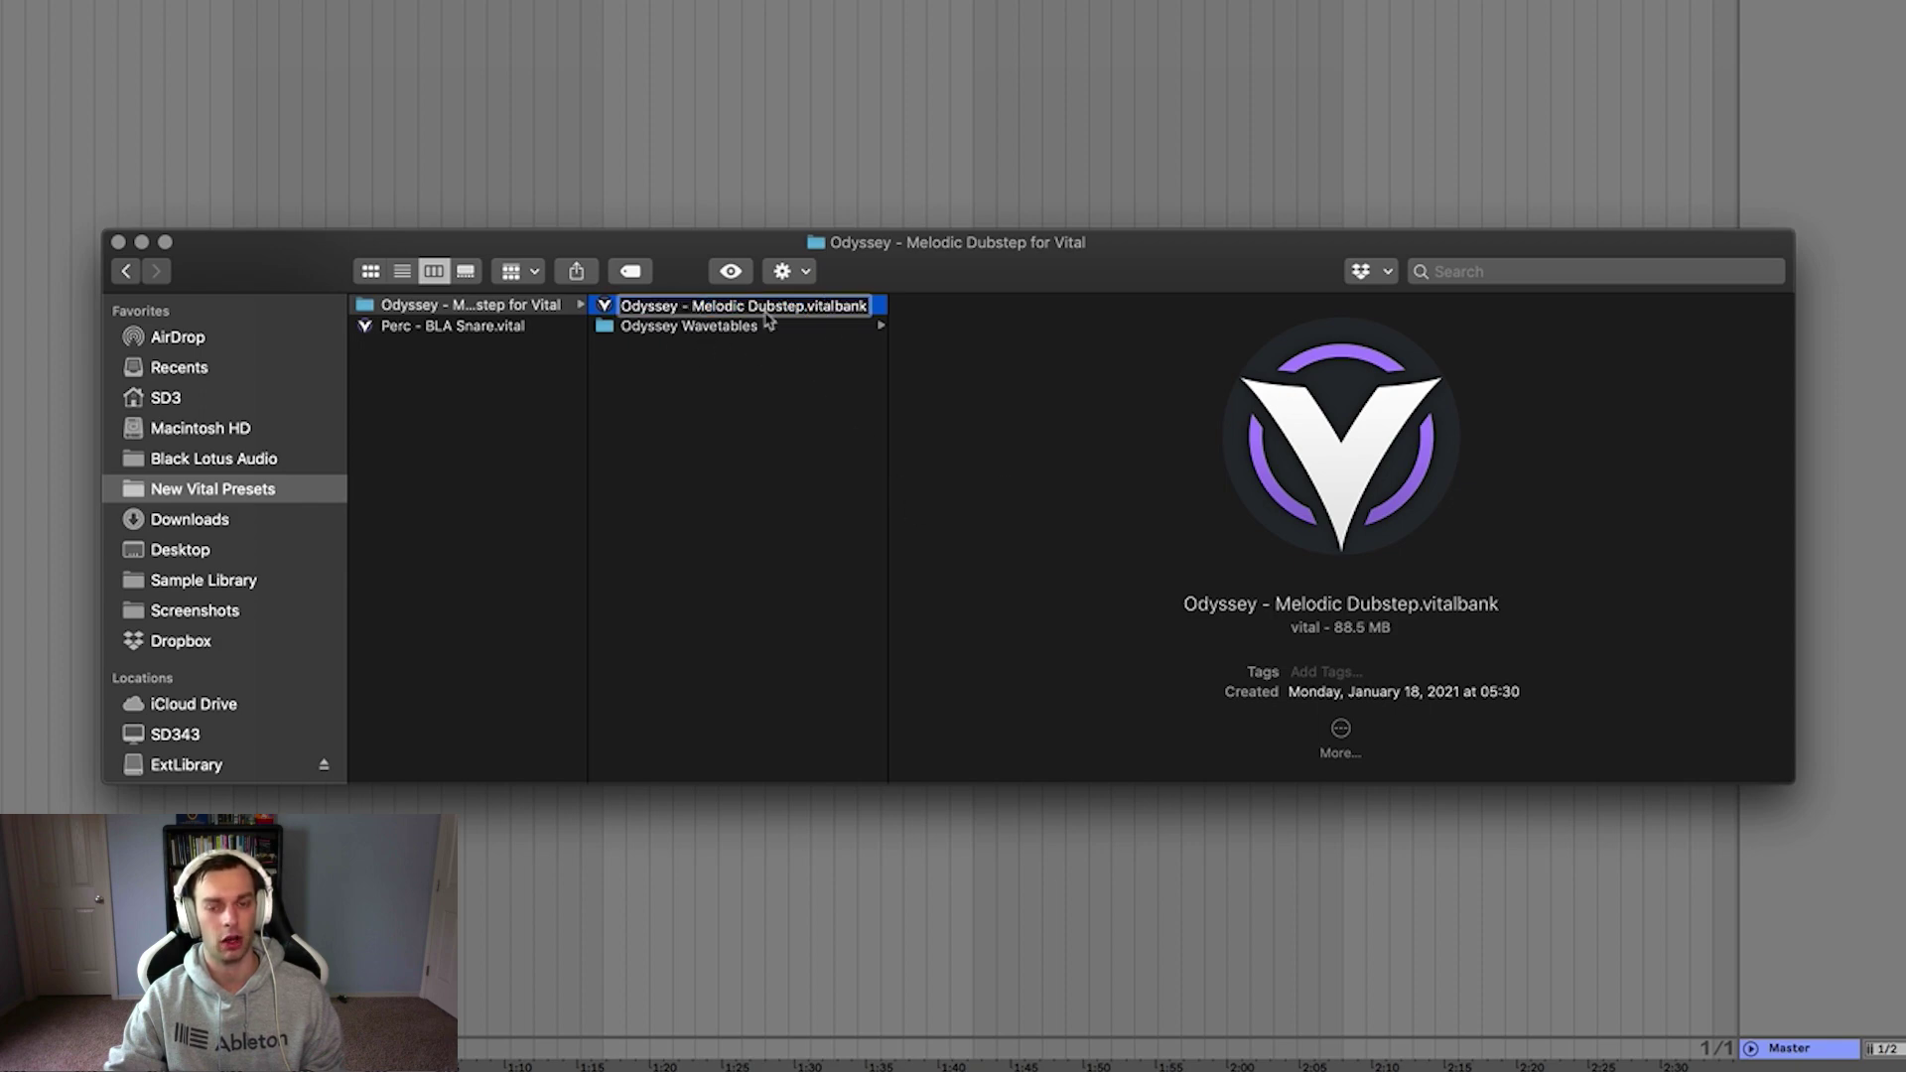
pyautogui.doubleClick(830, 309)
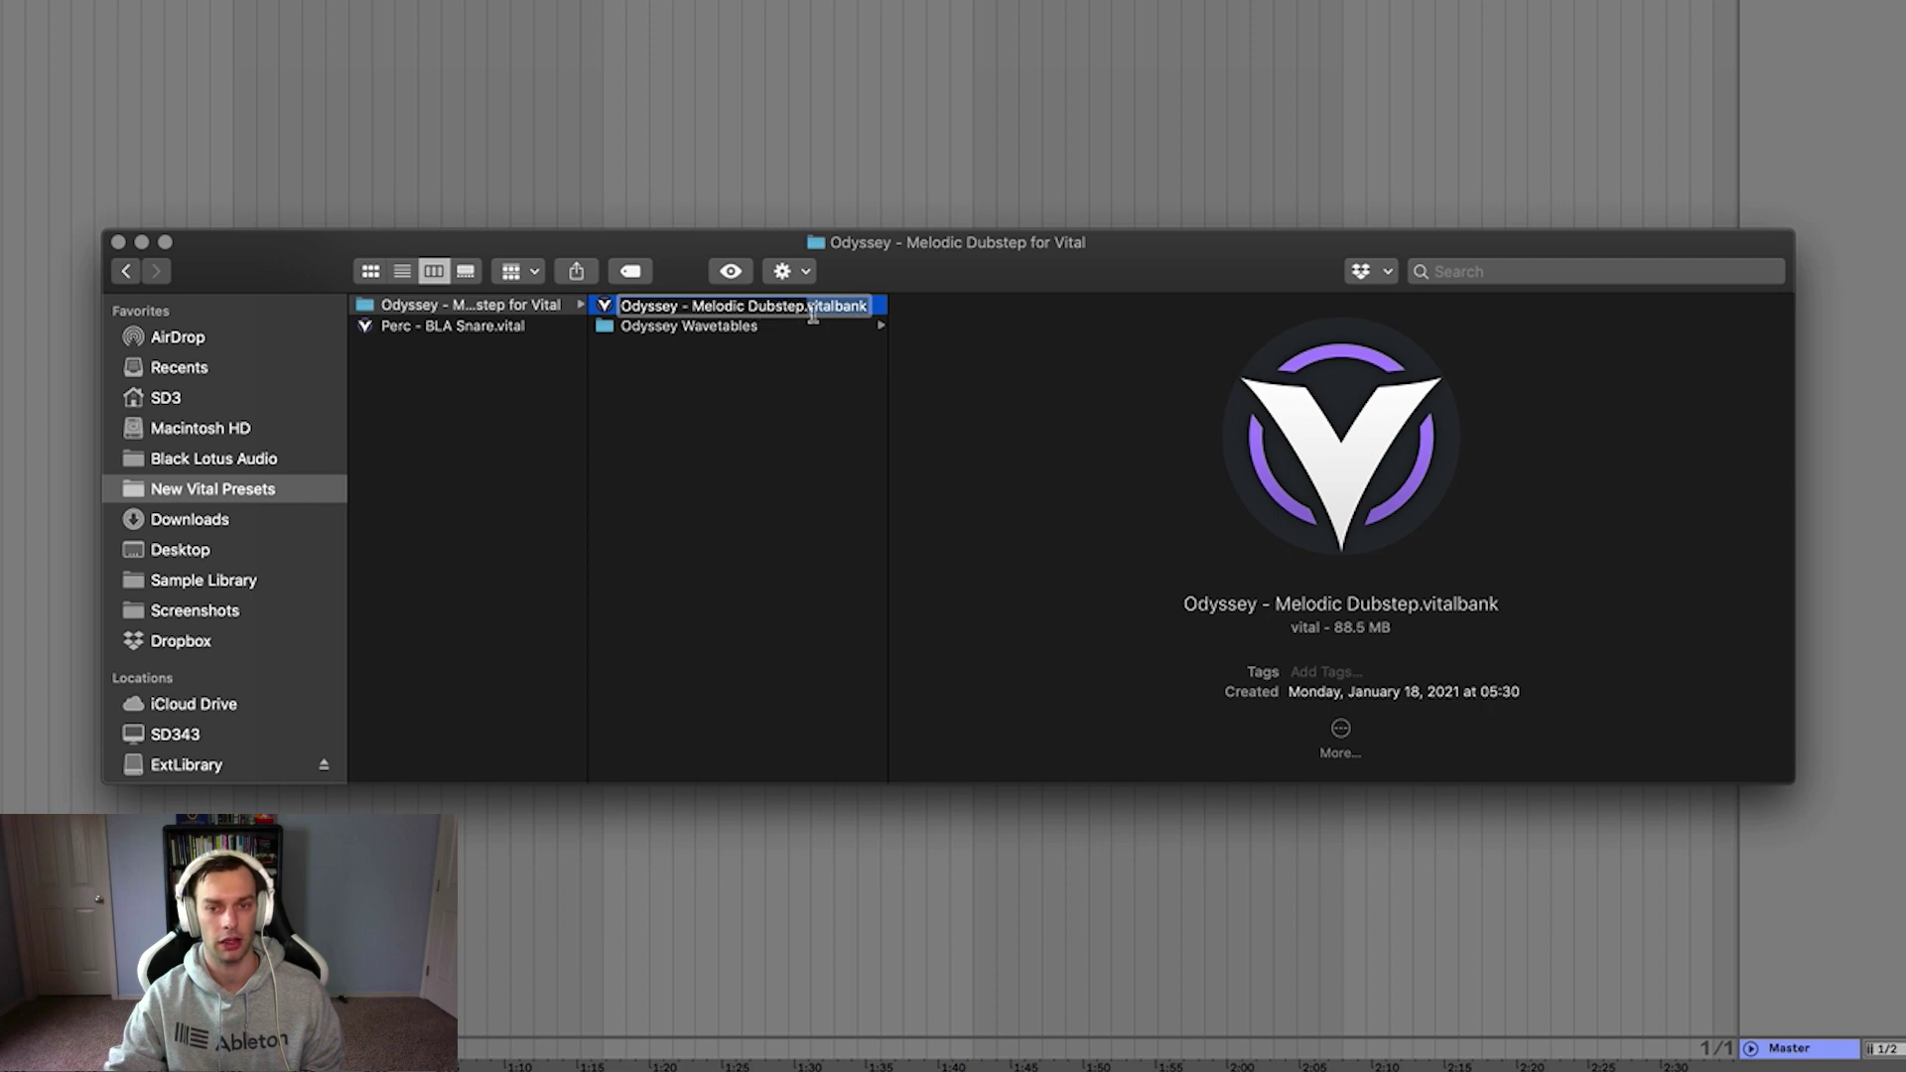
pyautogui.write('zip')
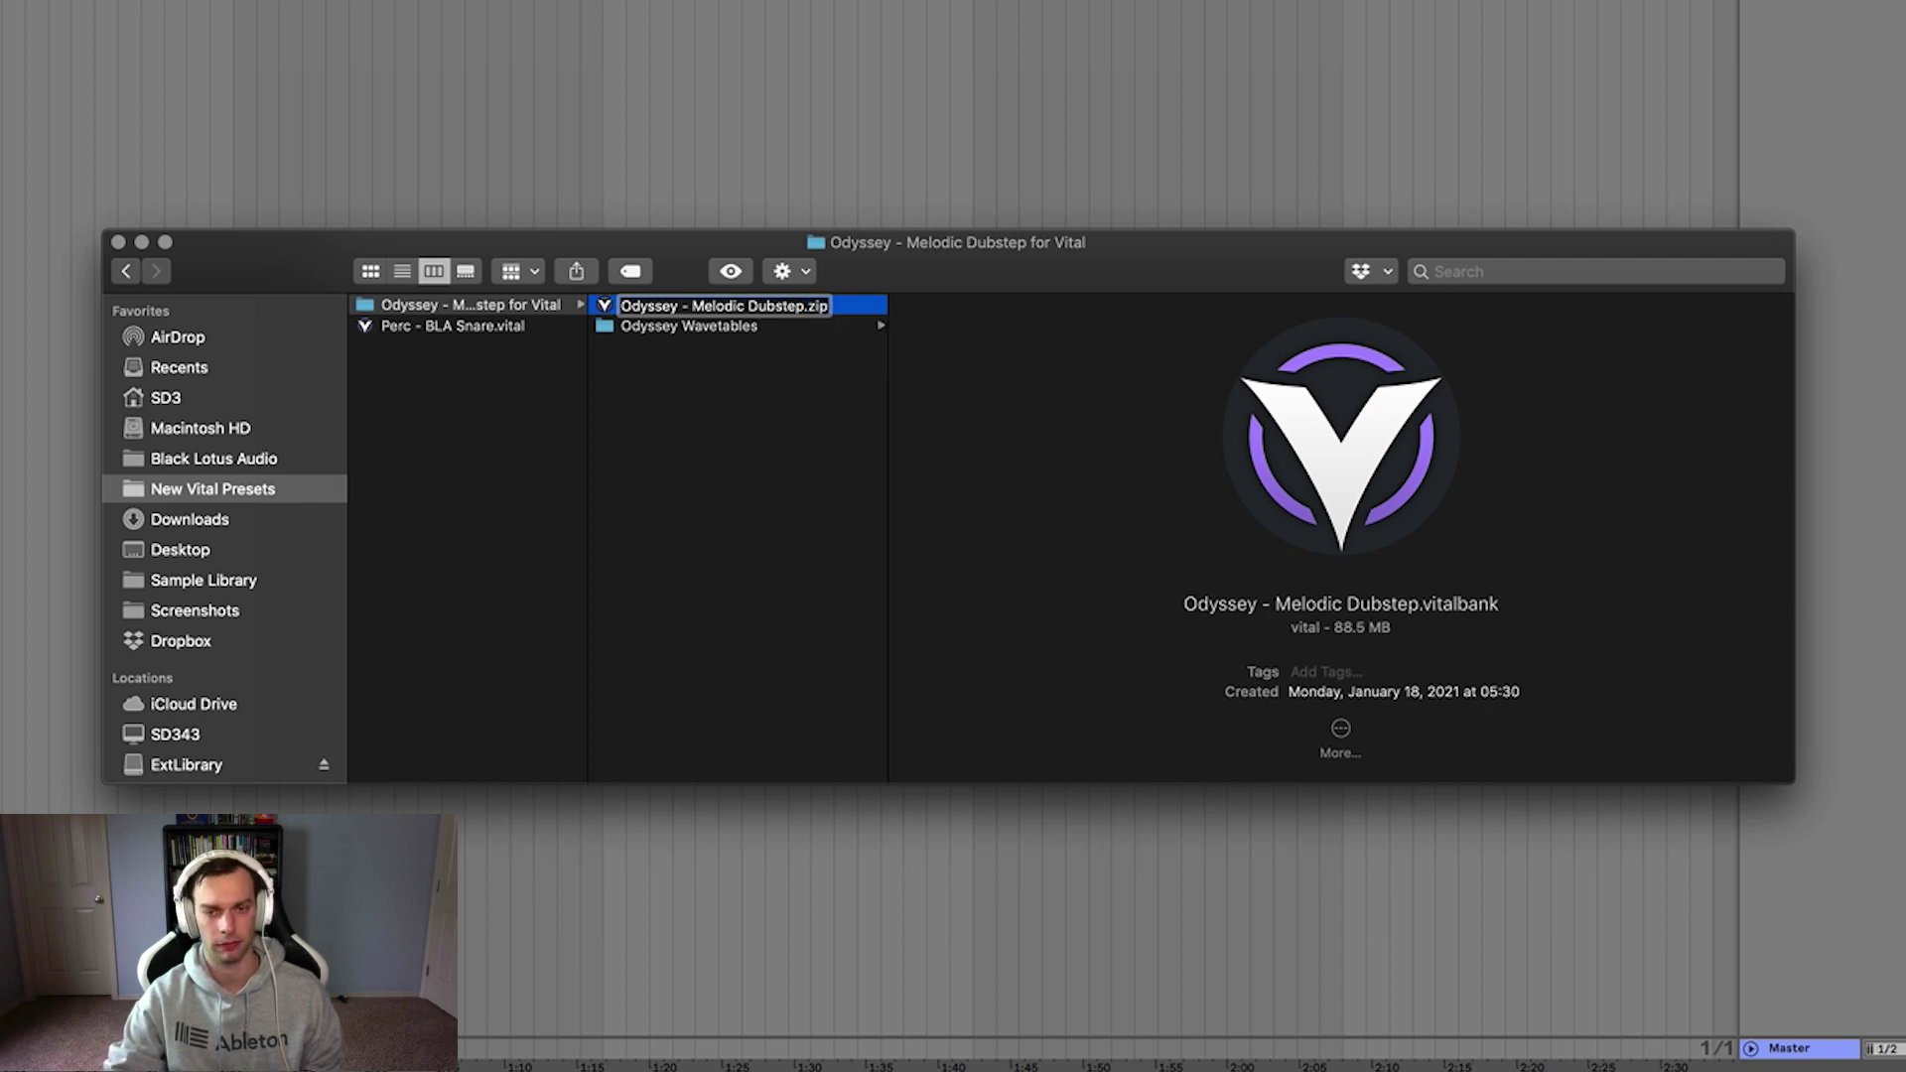
pyautogui.press('Return')
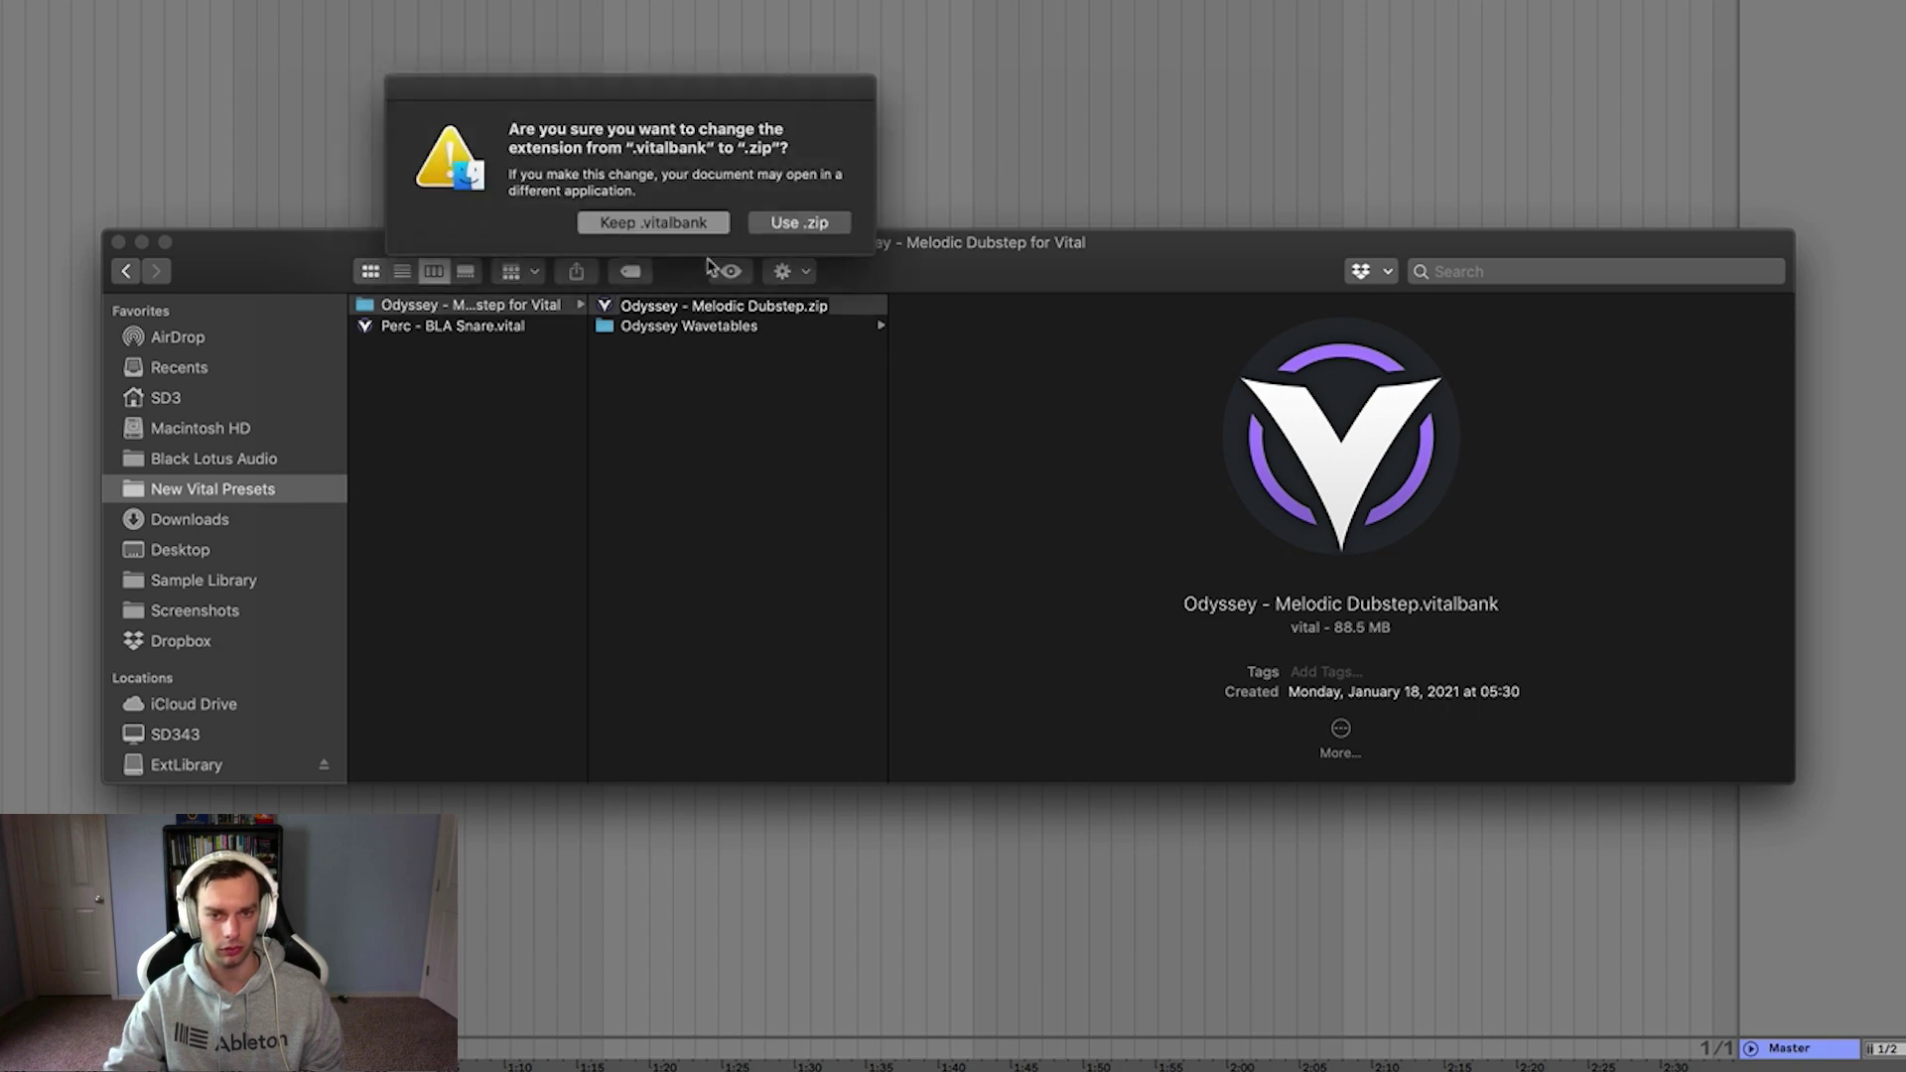
pyautogui.click(809, 227)
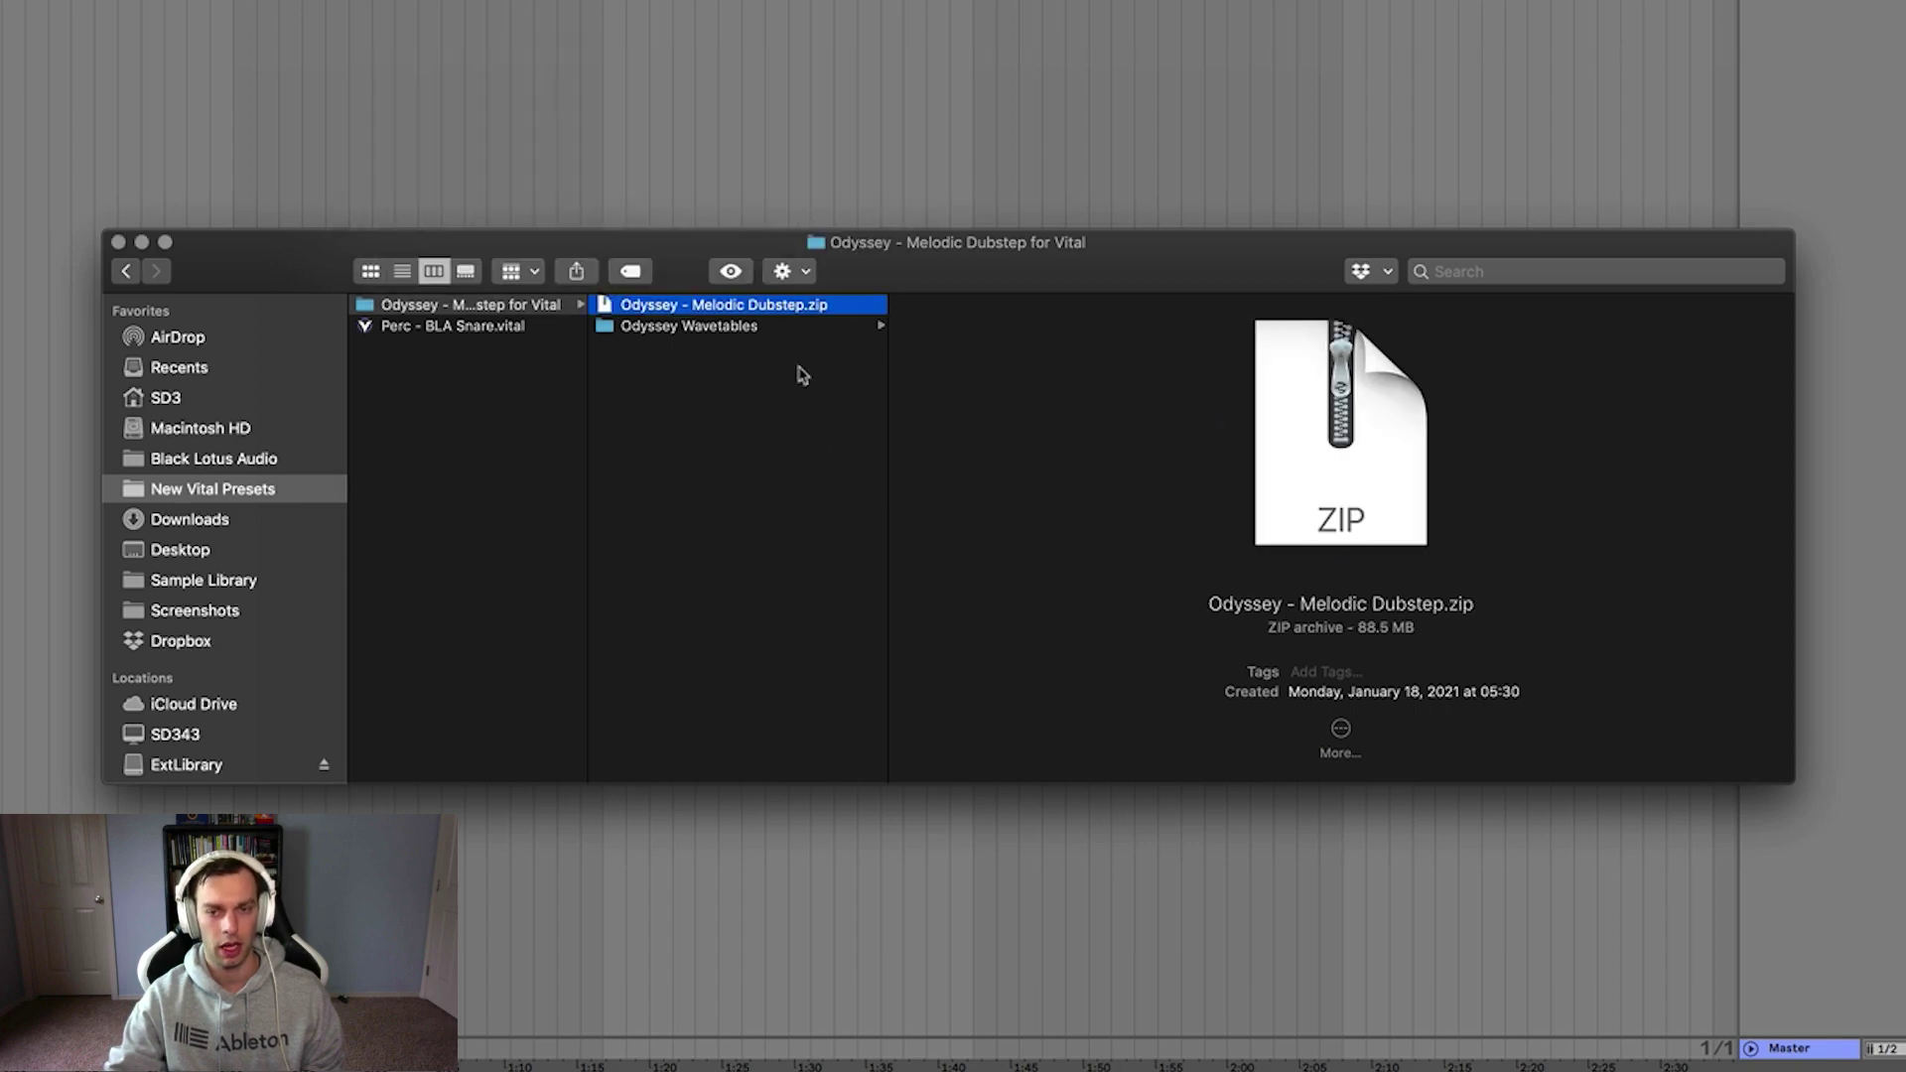
# Step: Extract the zip and open the extracted folder's Presets to list the .vital files
pyautogui.doubleClick(647, 308)
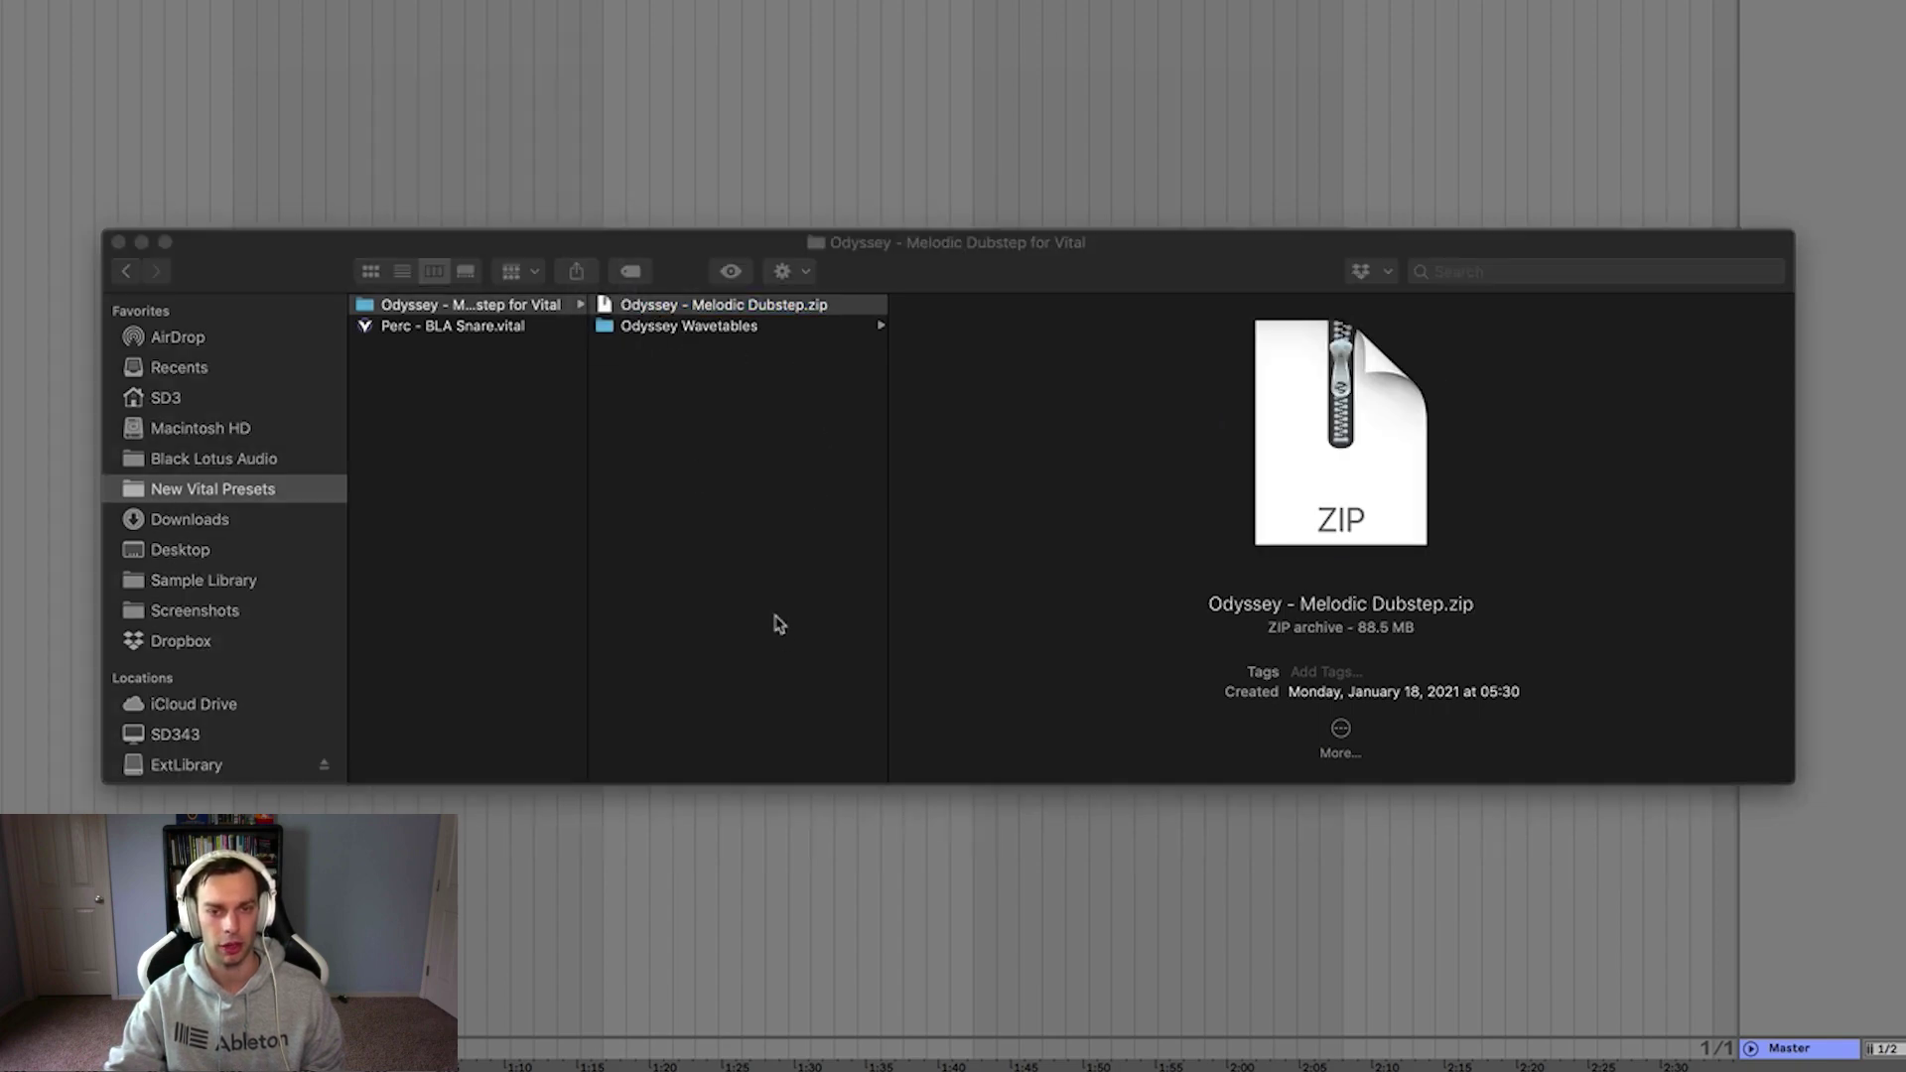
pyautogui.click(700, 304)
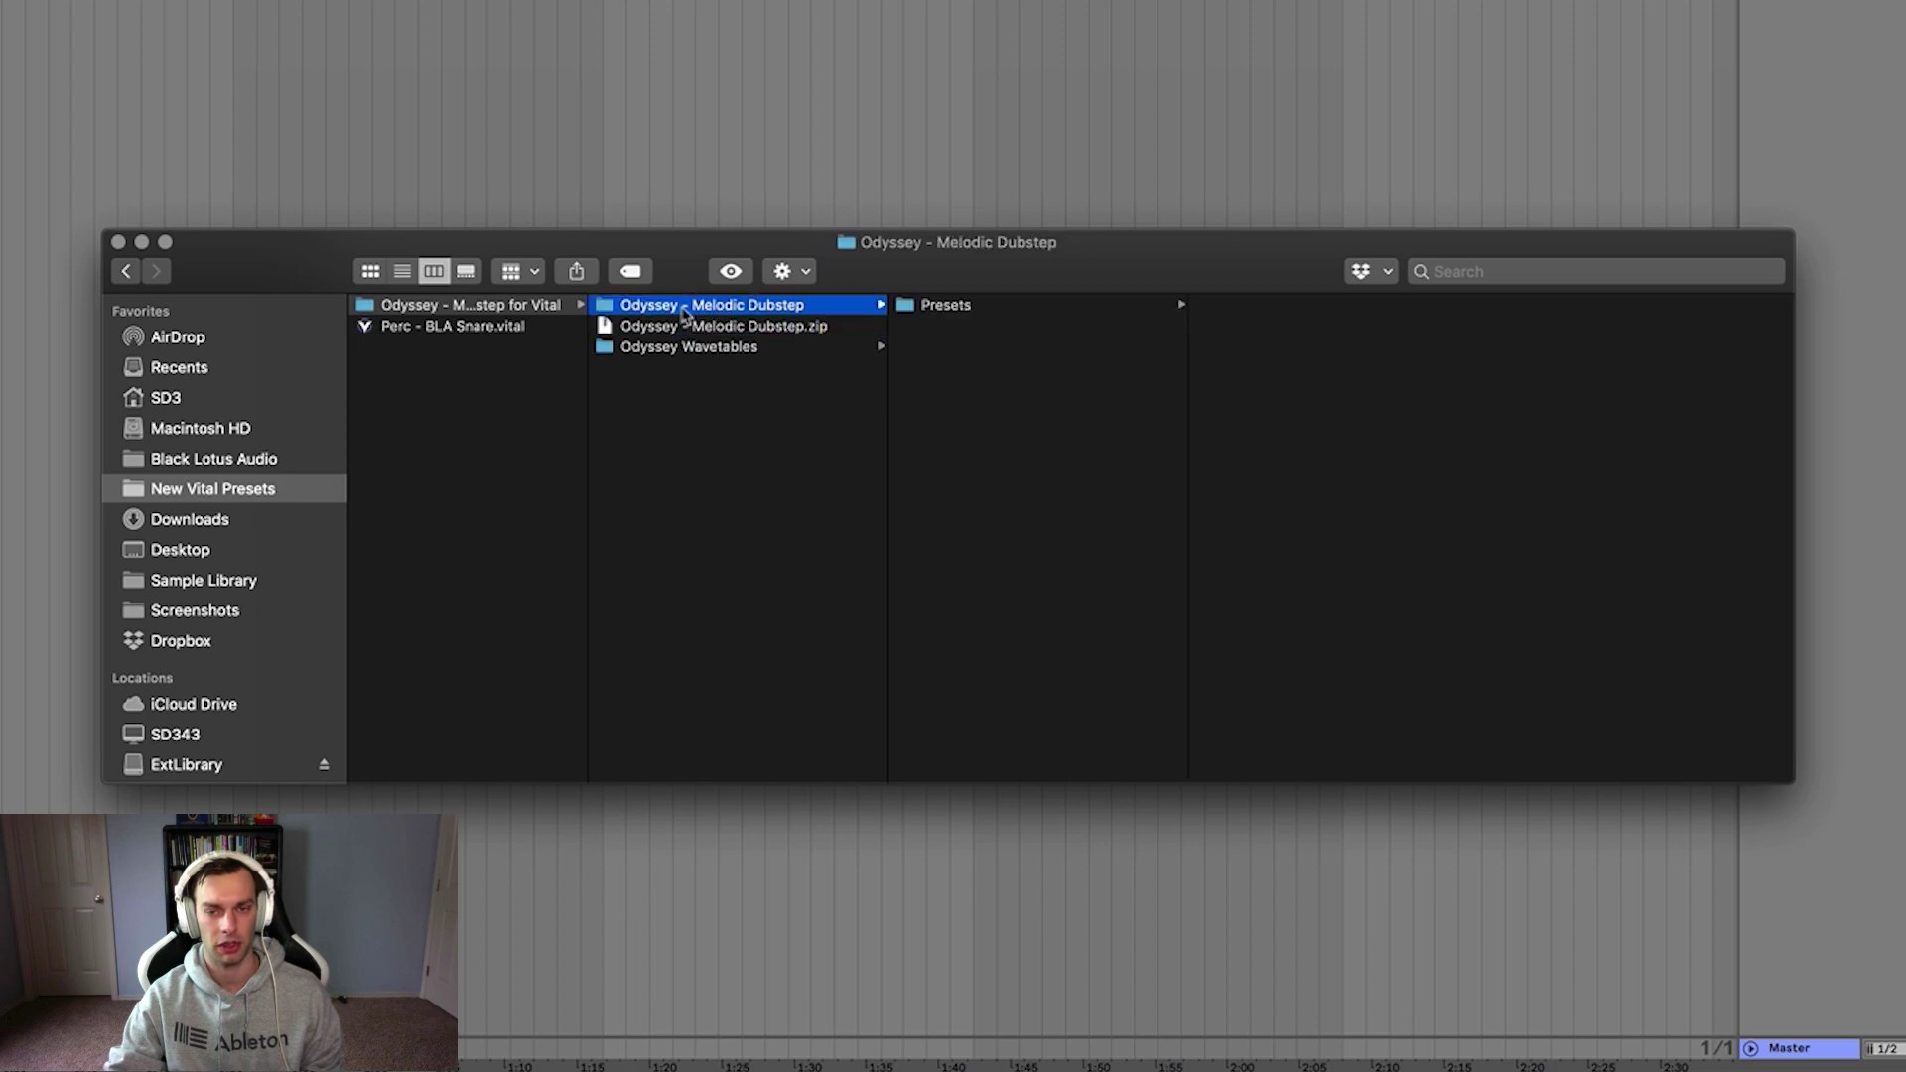
pyautogui.click(958, 316)
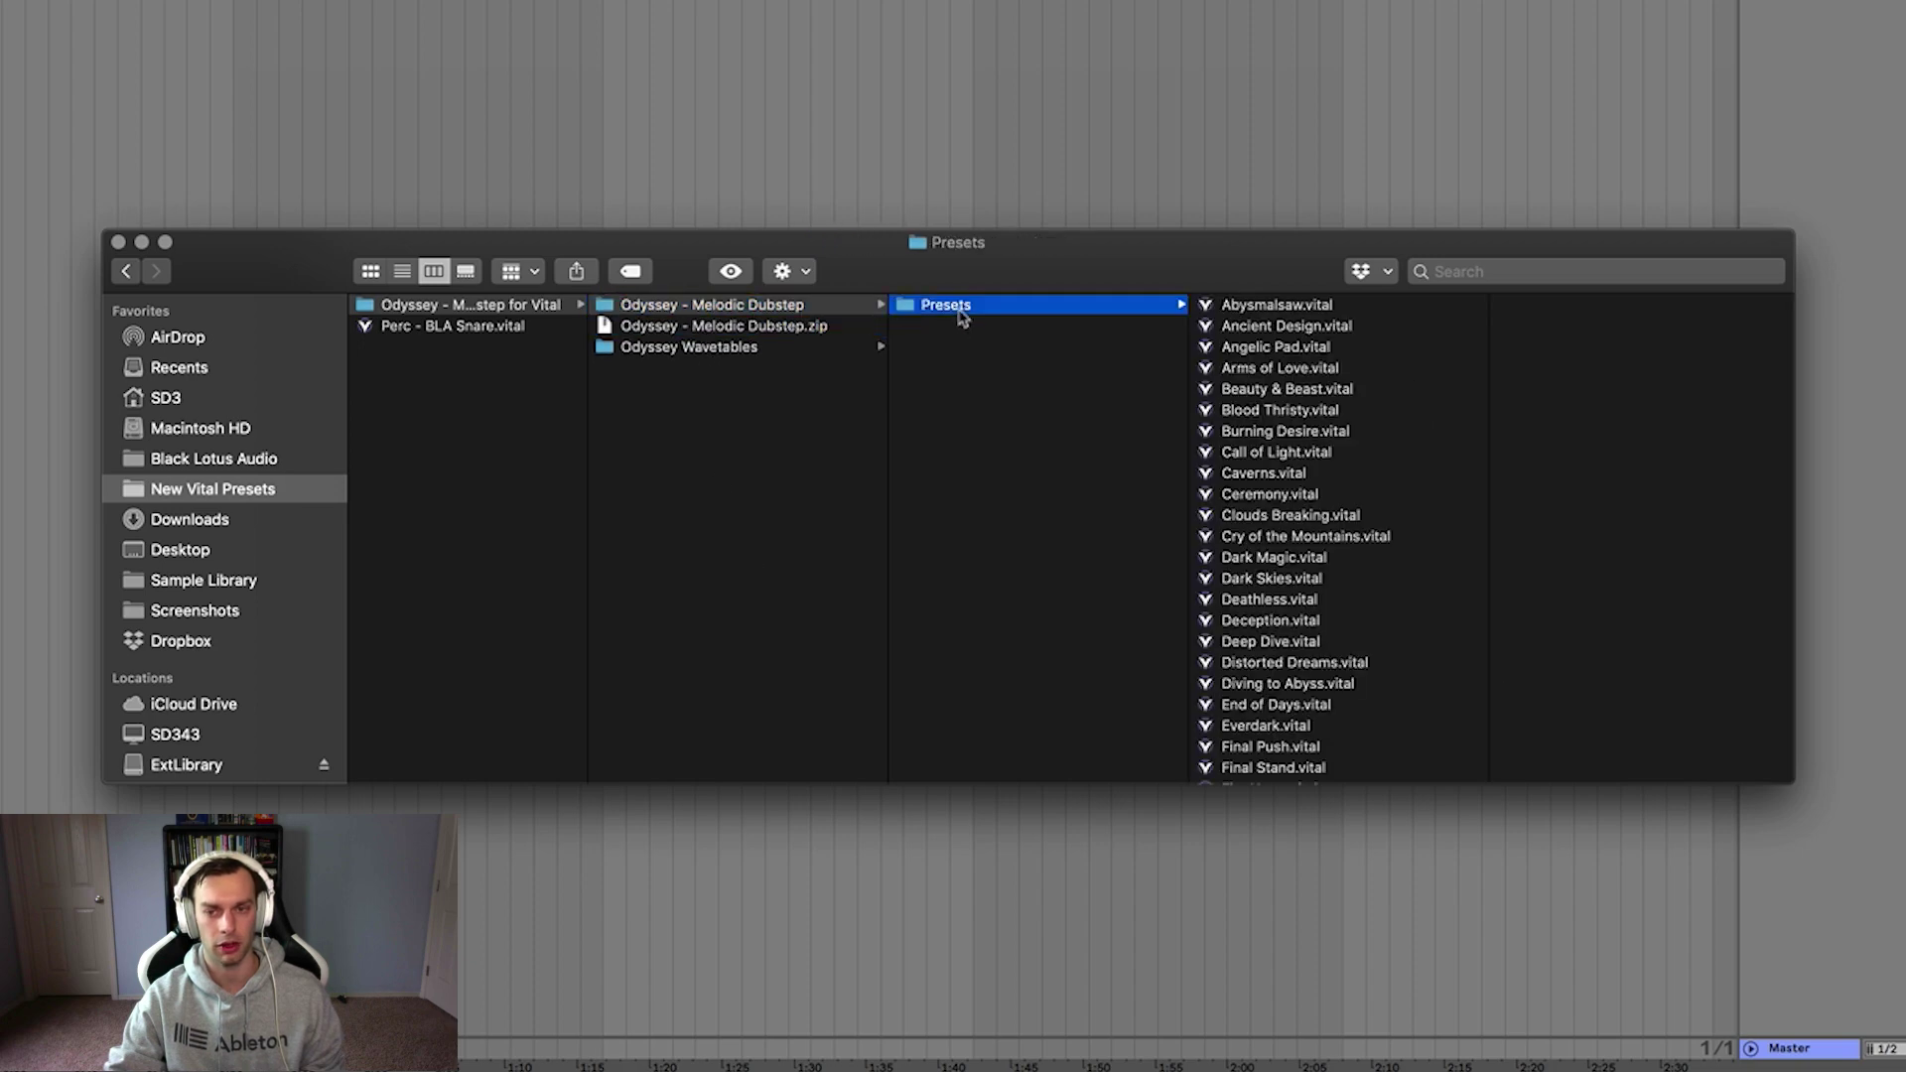
pyautogui.scroll(-15, 1315, 338)
pyautogui.scroll(15, 1321, 491)
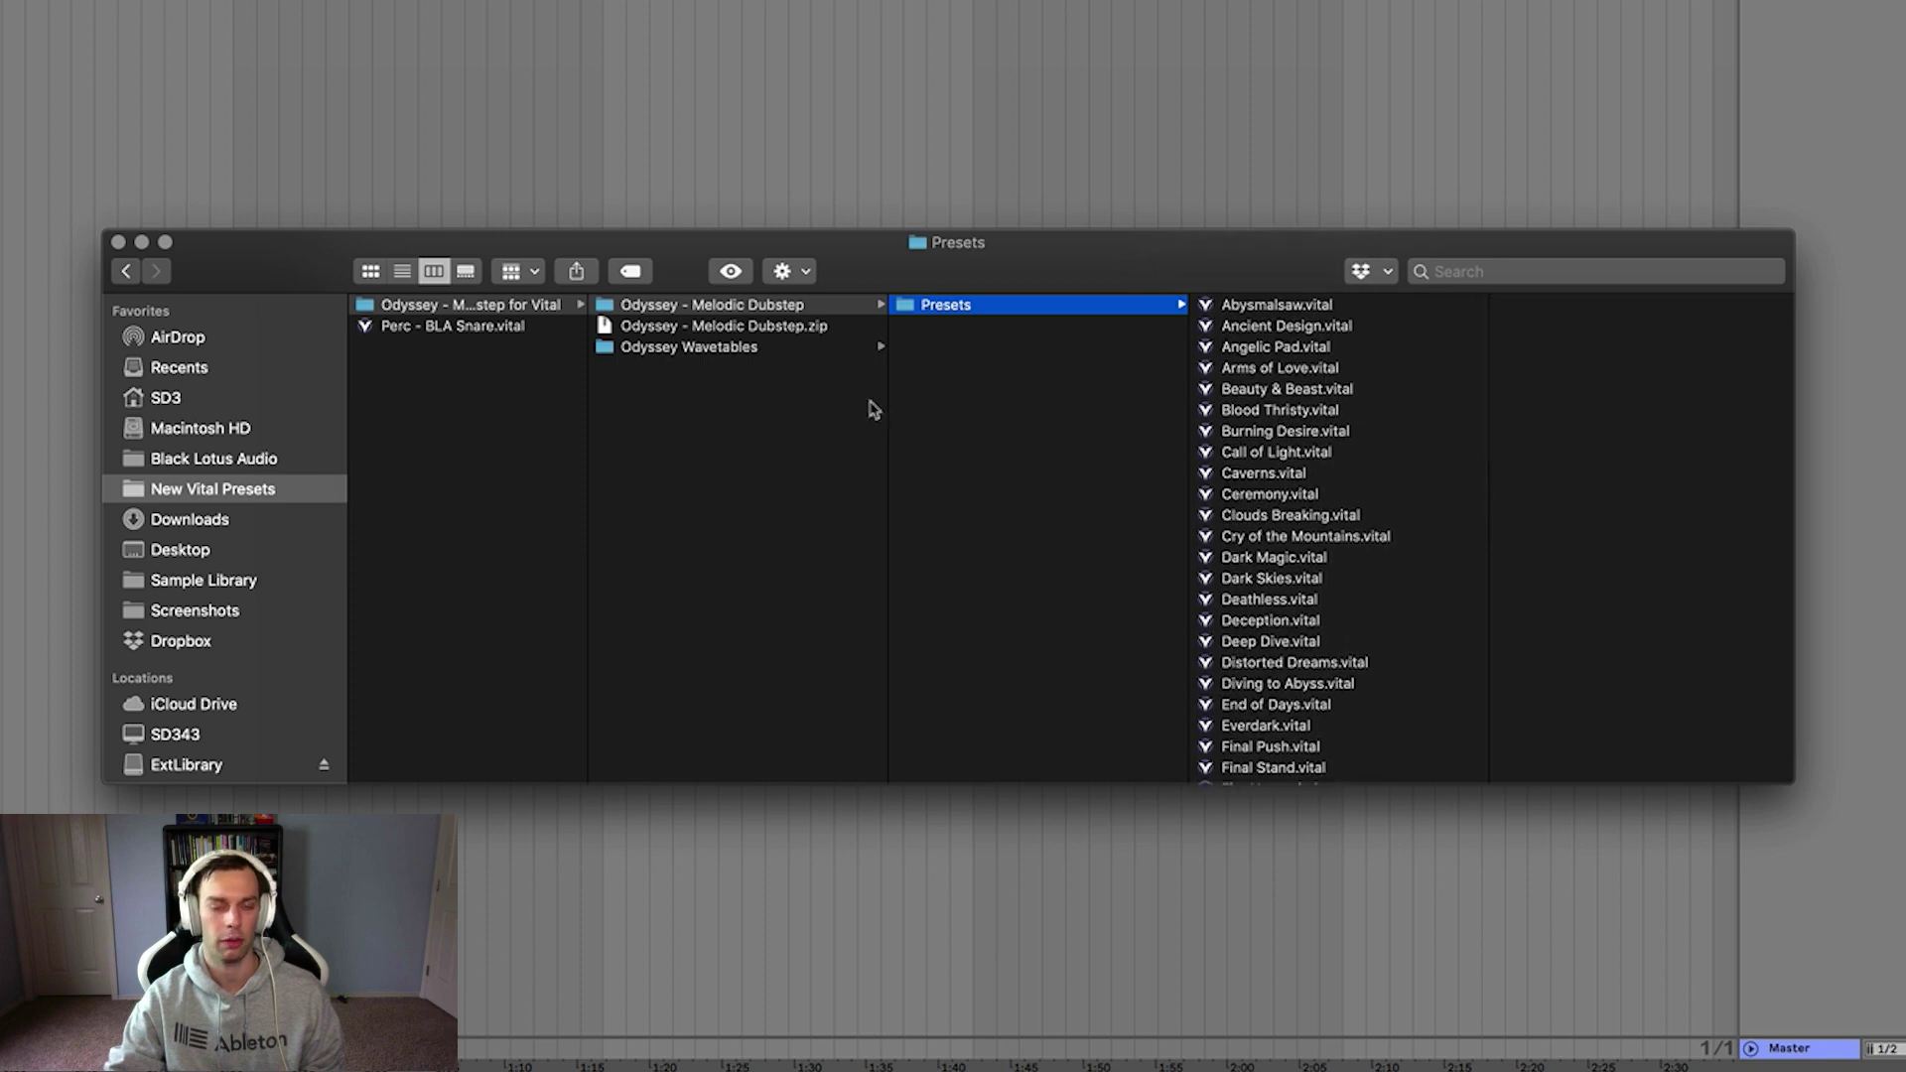
# Step: Move the Odyssey - Melodic Dubstep.zip archive to the Trash
pyautogui.click(792, 304)
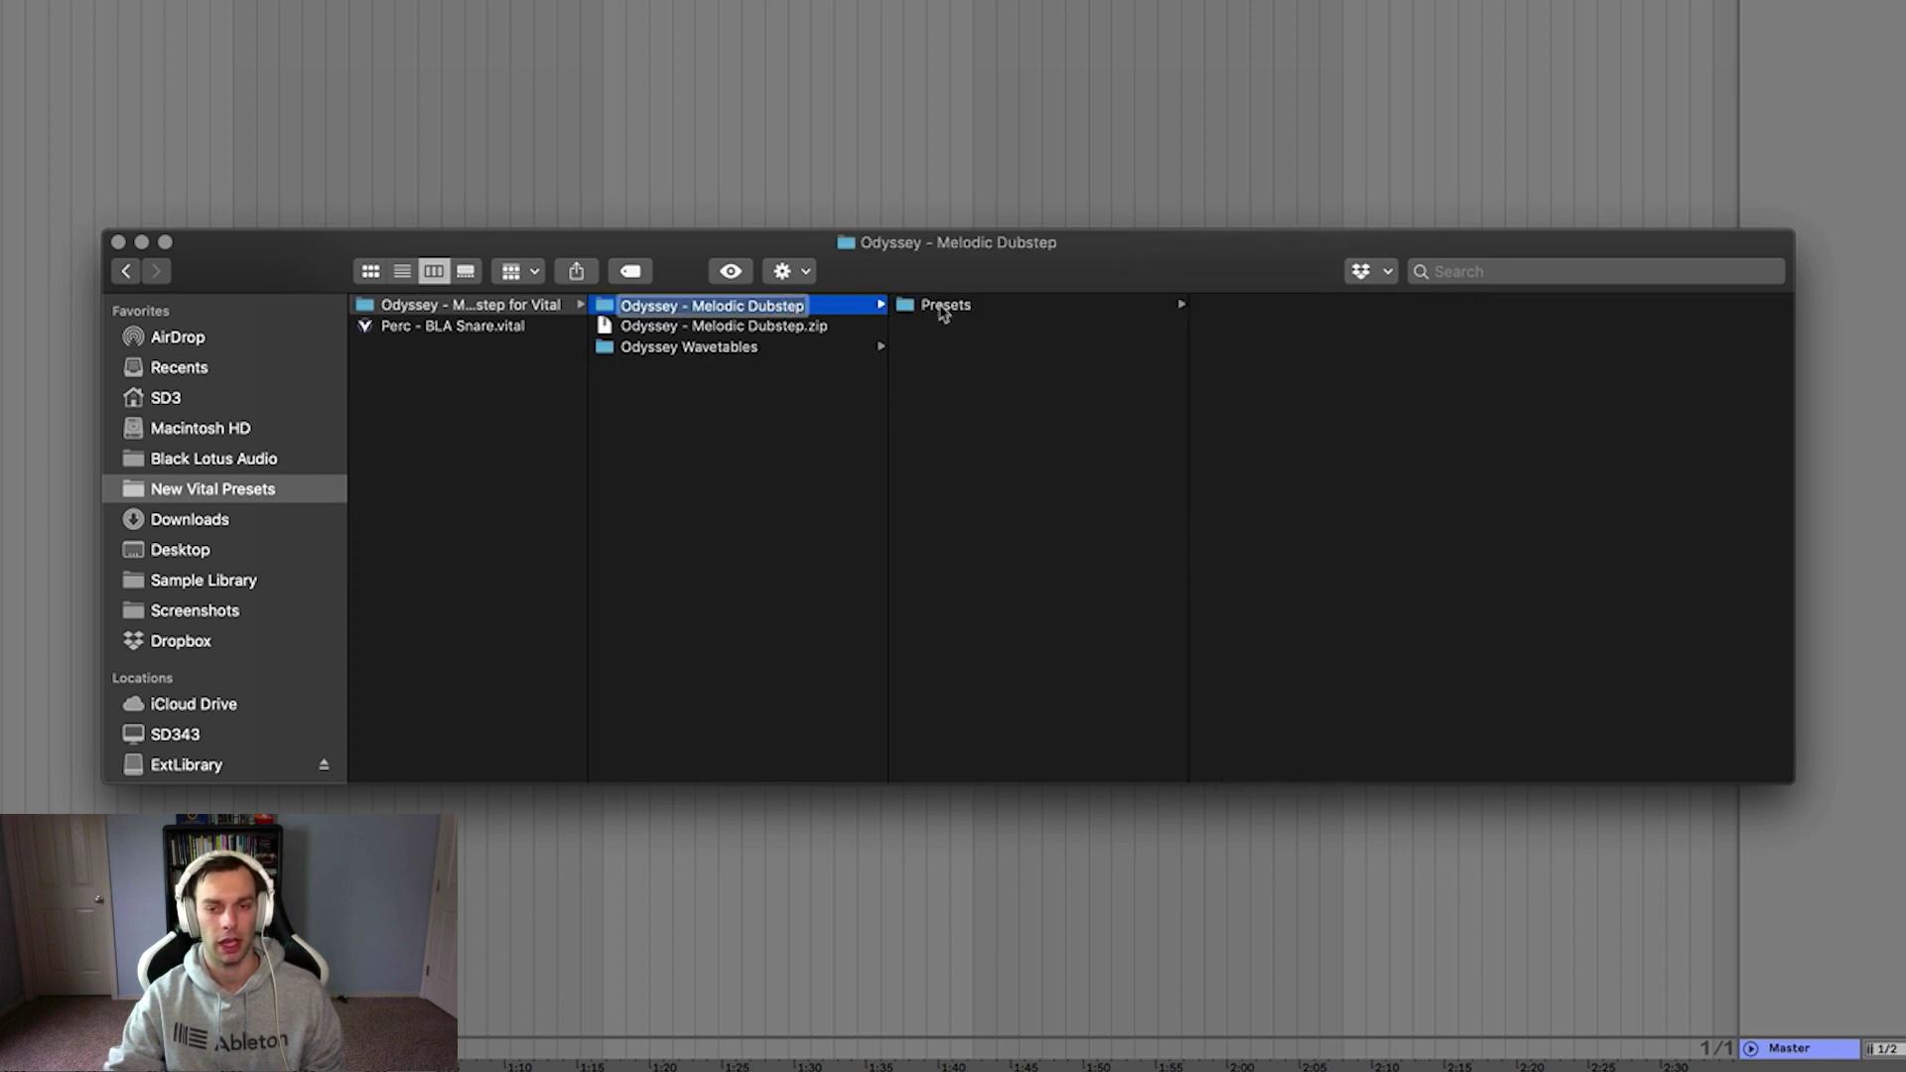
pyautogui.click(943, 308)
pyautogui.rightClick(762, 328)
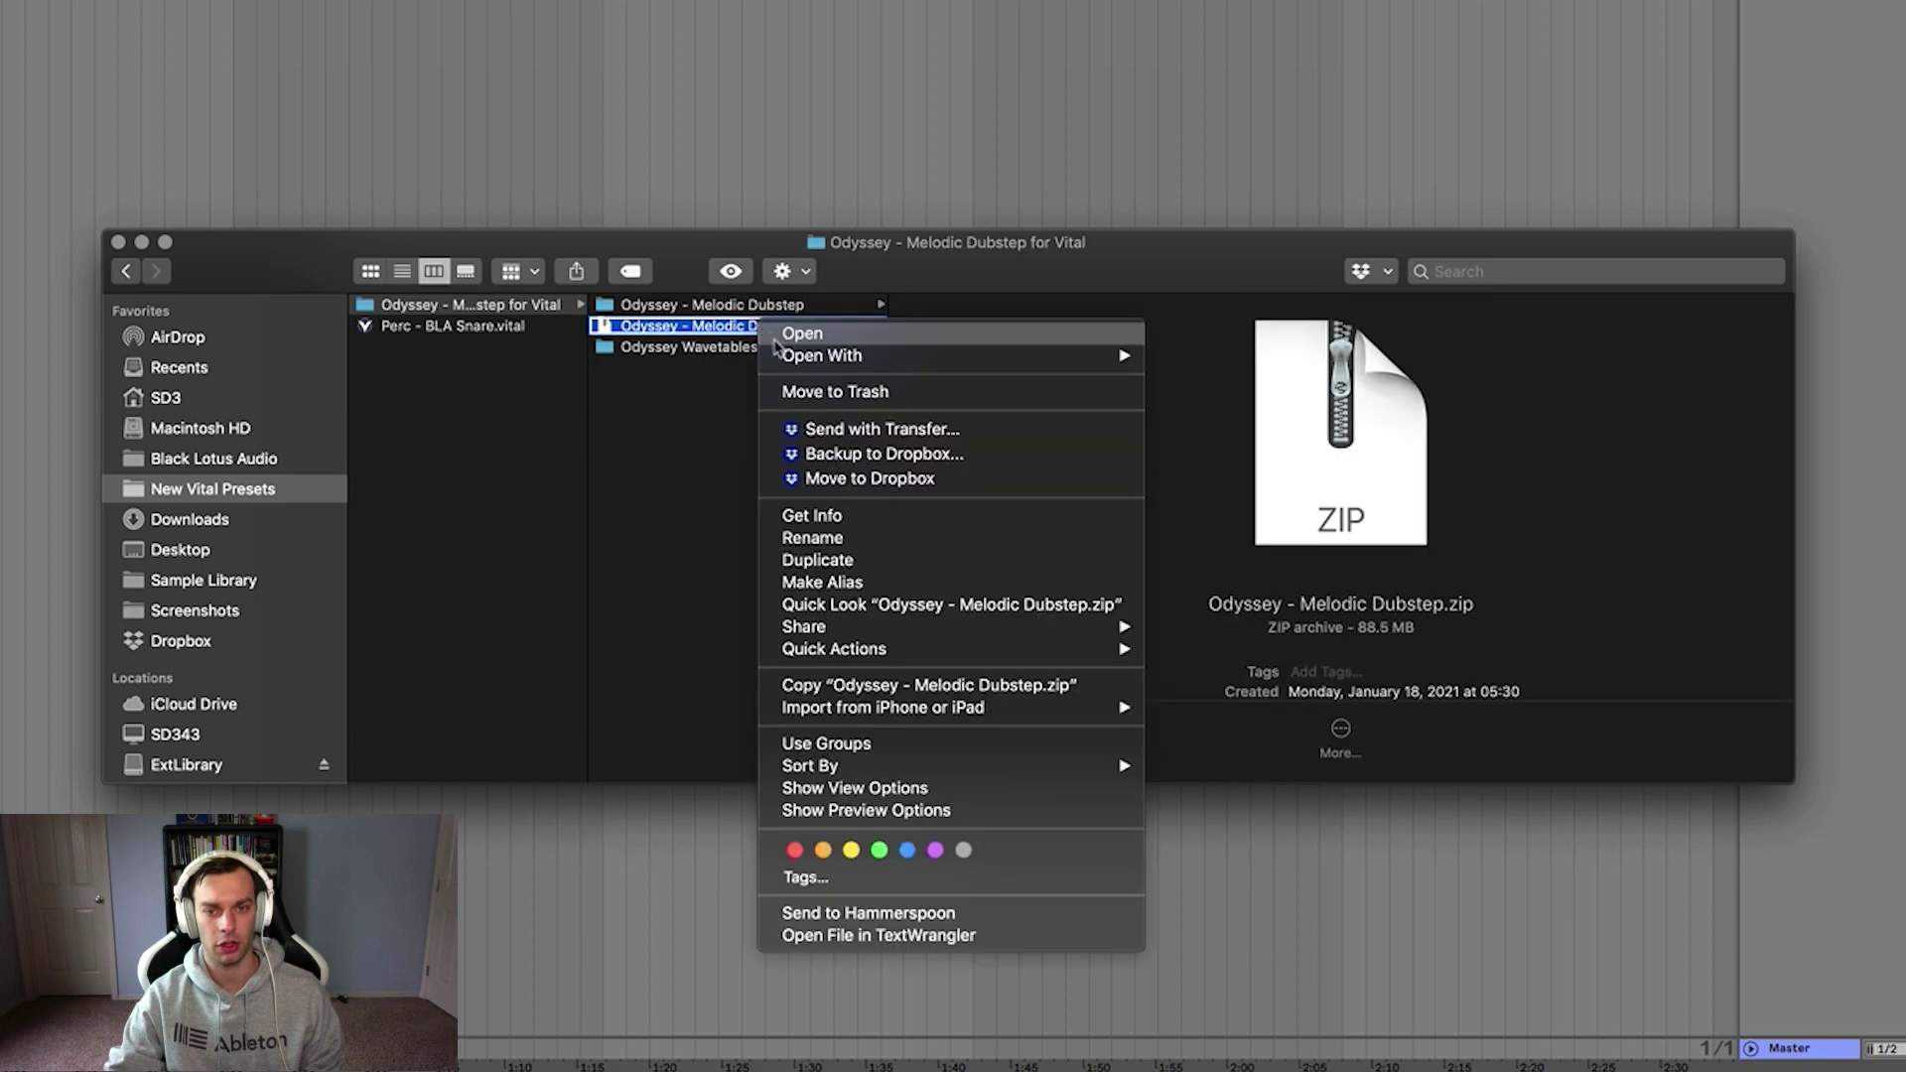
pyautogui.press('Escape')
pyautogui.press('Down')
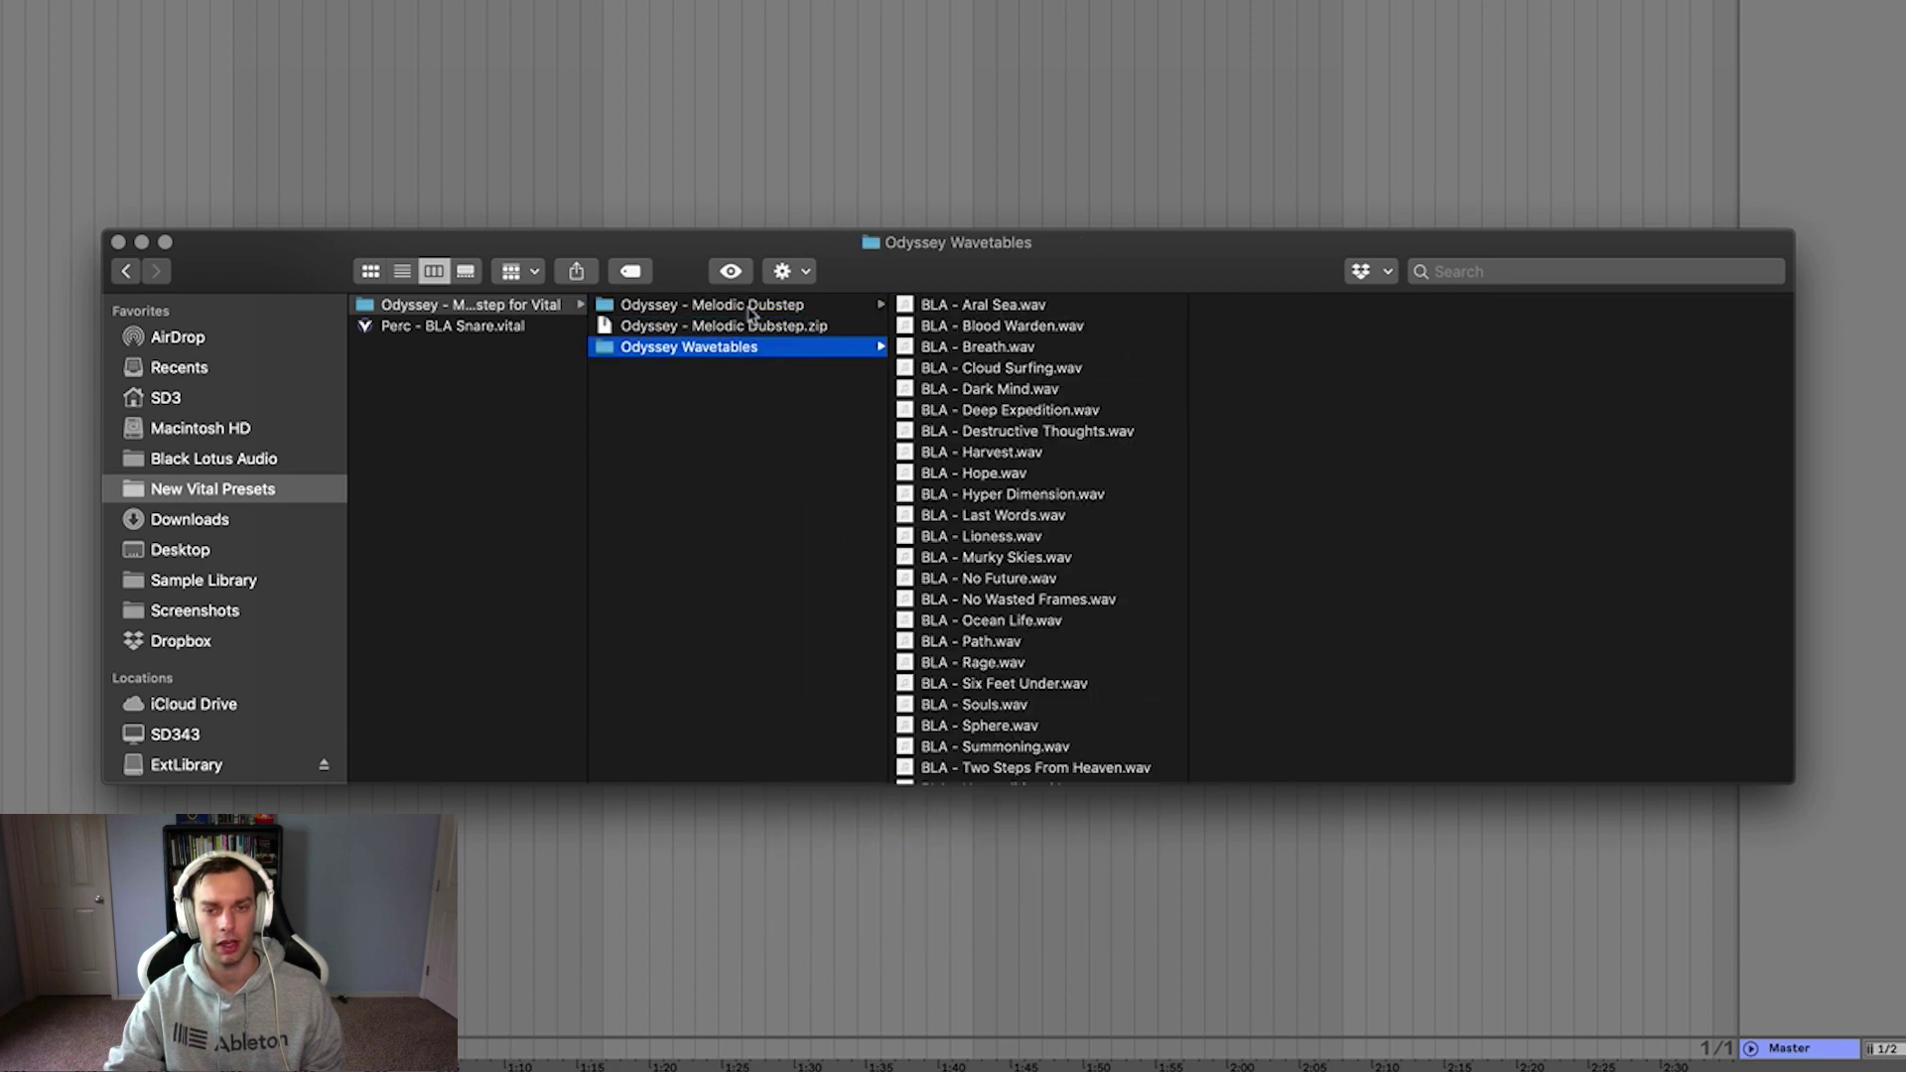
# Step: Browse the extracted folder's Presets and preview the Ancient Design preset file
pyautogui.click(747, 310)
pyautogui.click(1009, 312)
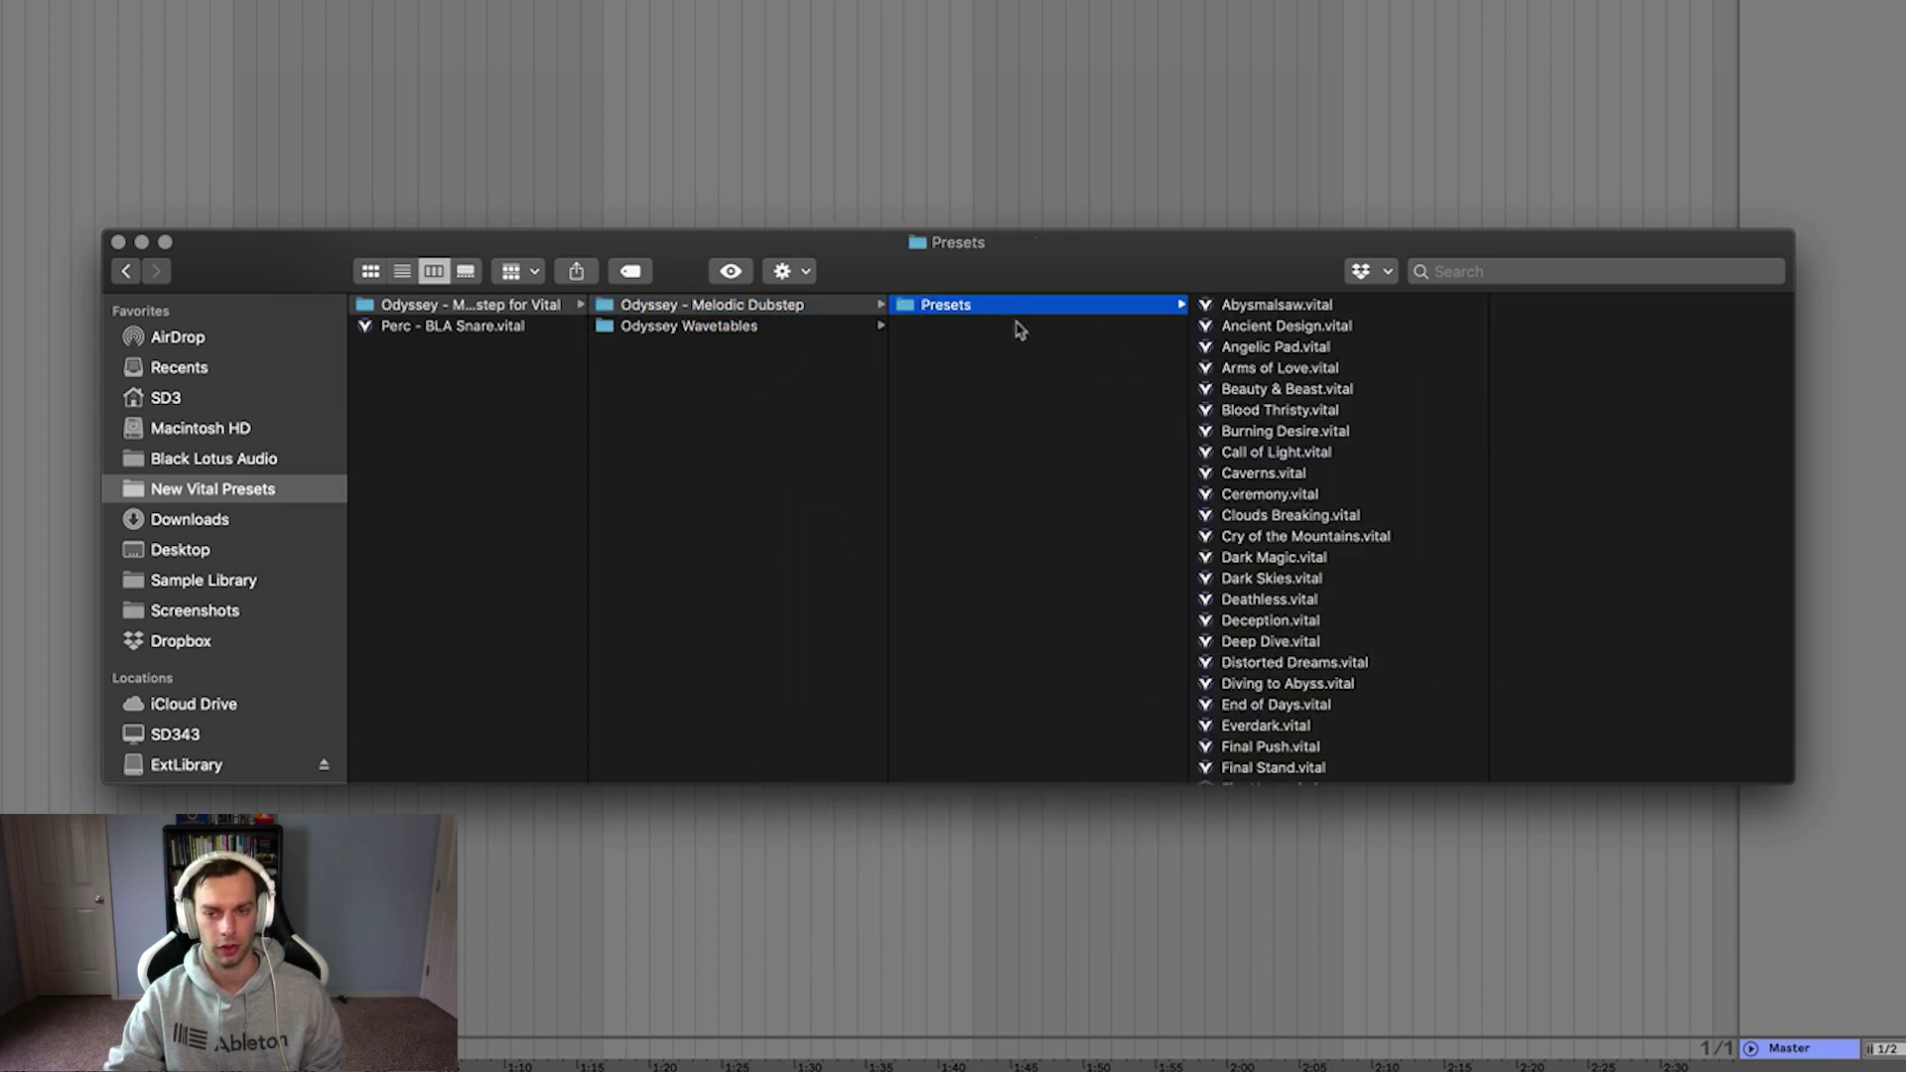
pyautogui.click(1276, 328)
pyautogui.scroll(-5, 1291, 447)
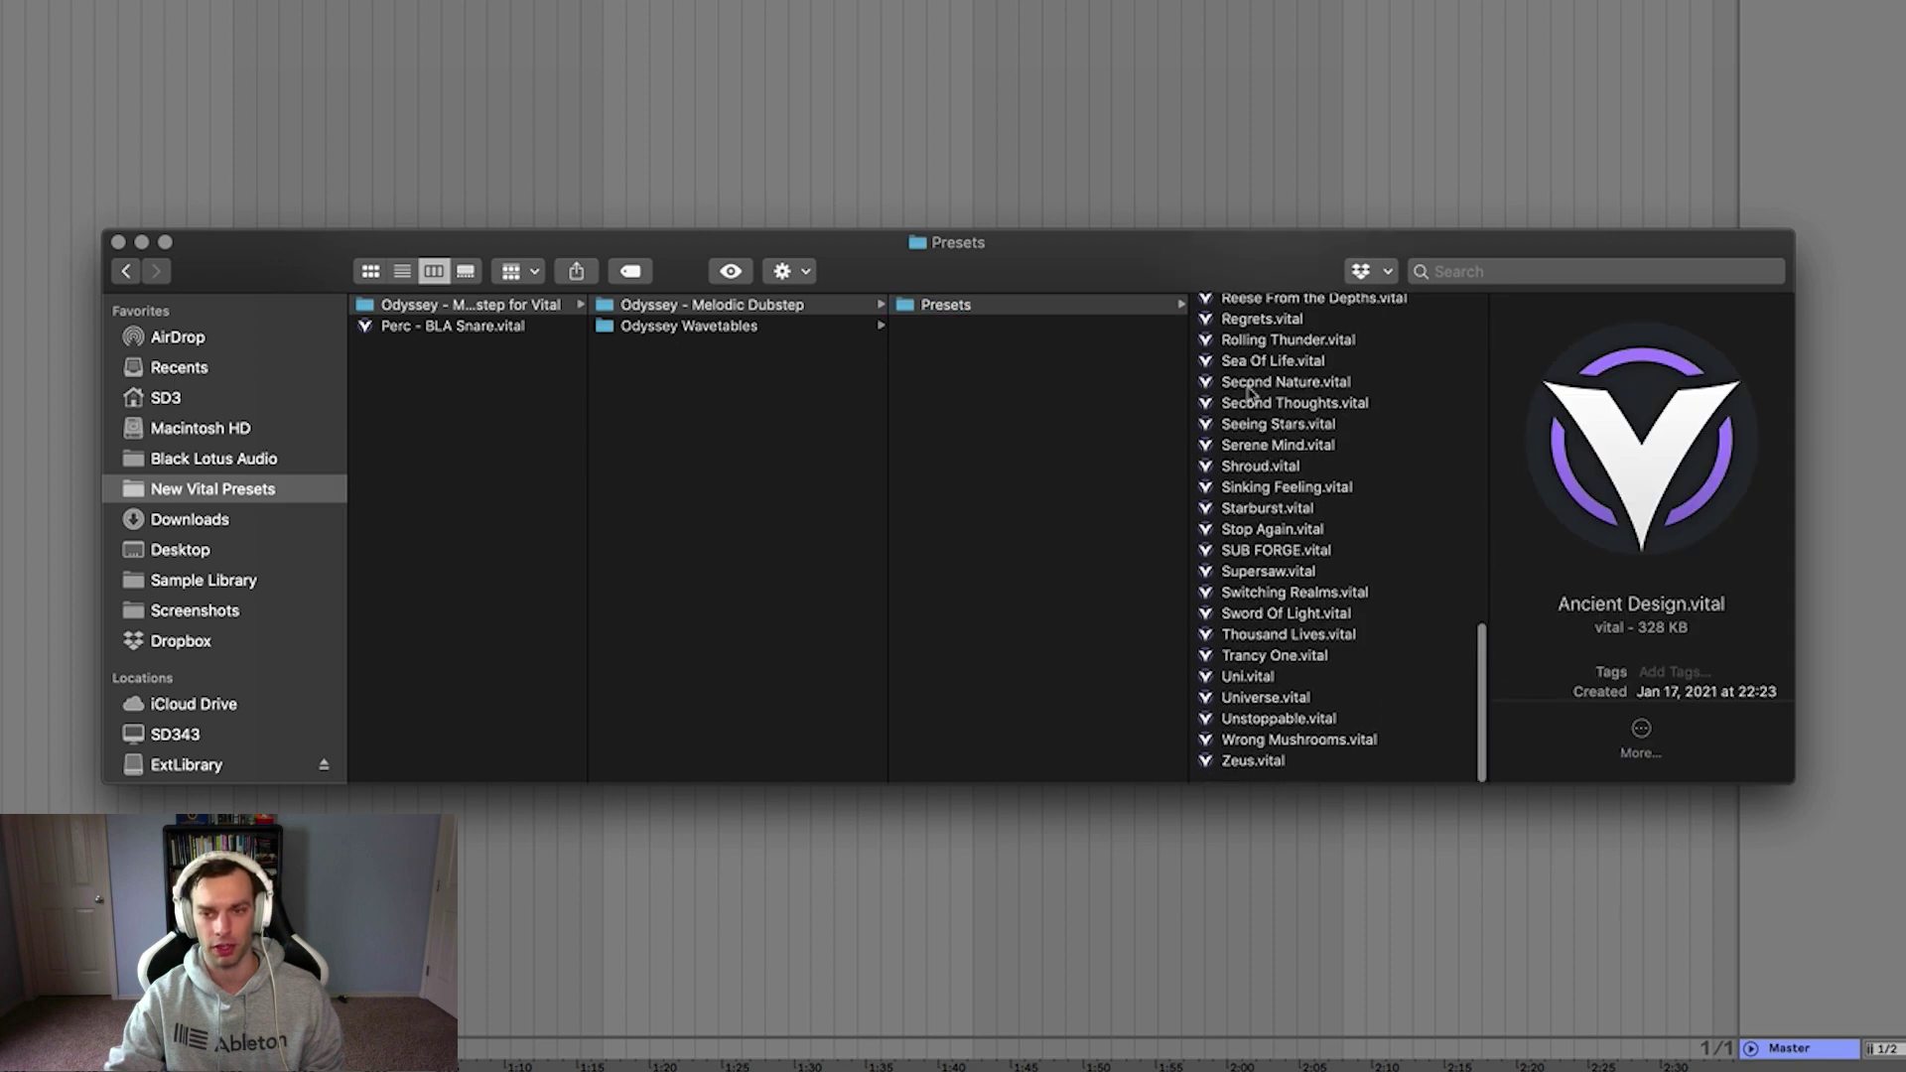
pyautogui.scroll(5, 1290, 447)
pyautogui.click(987, 310)
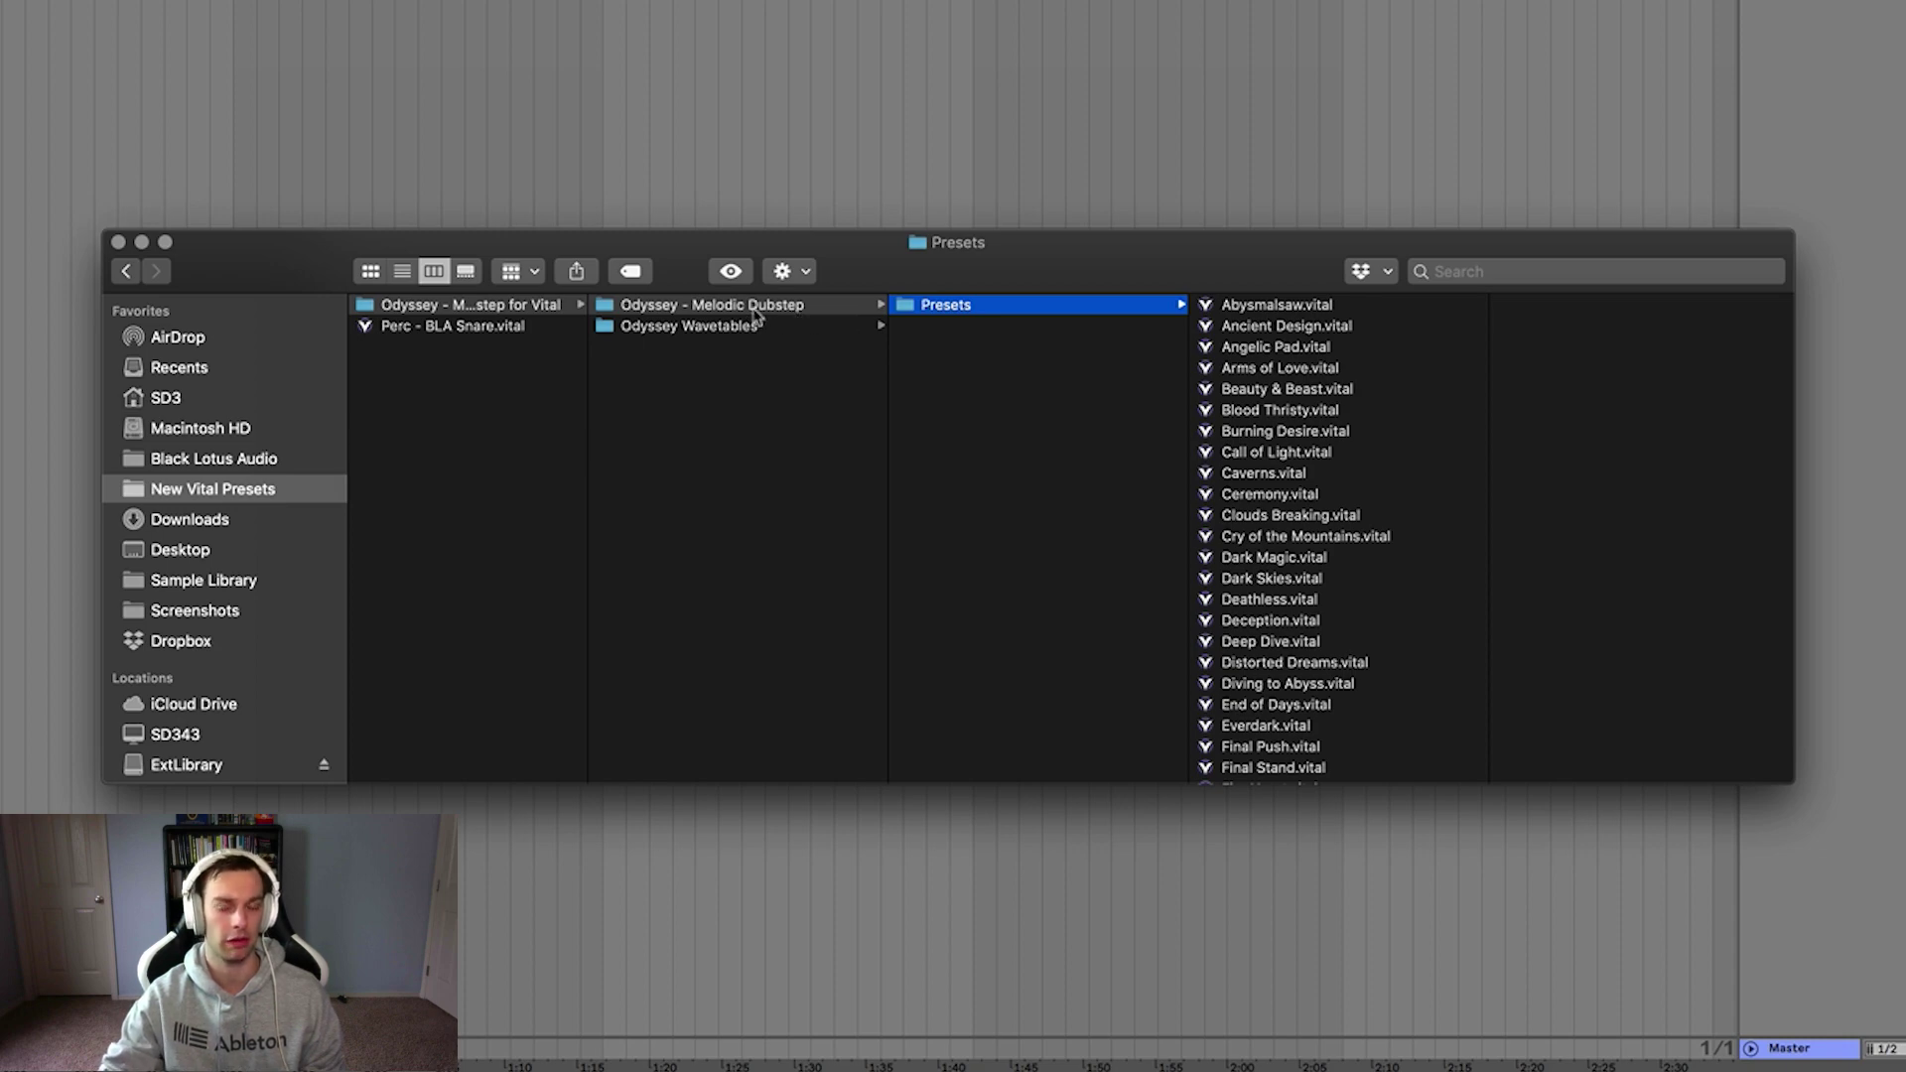
# Step: Rename the extracted folder to Dubstep and compress it into Dubstep.zip
pyautogui.click(740, 307)
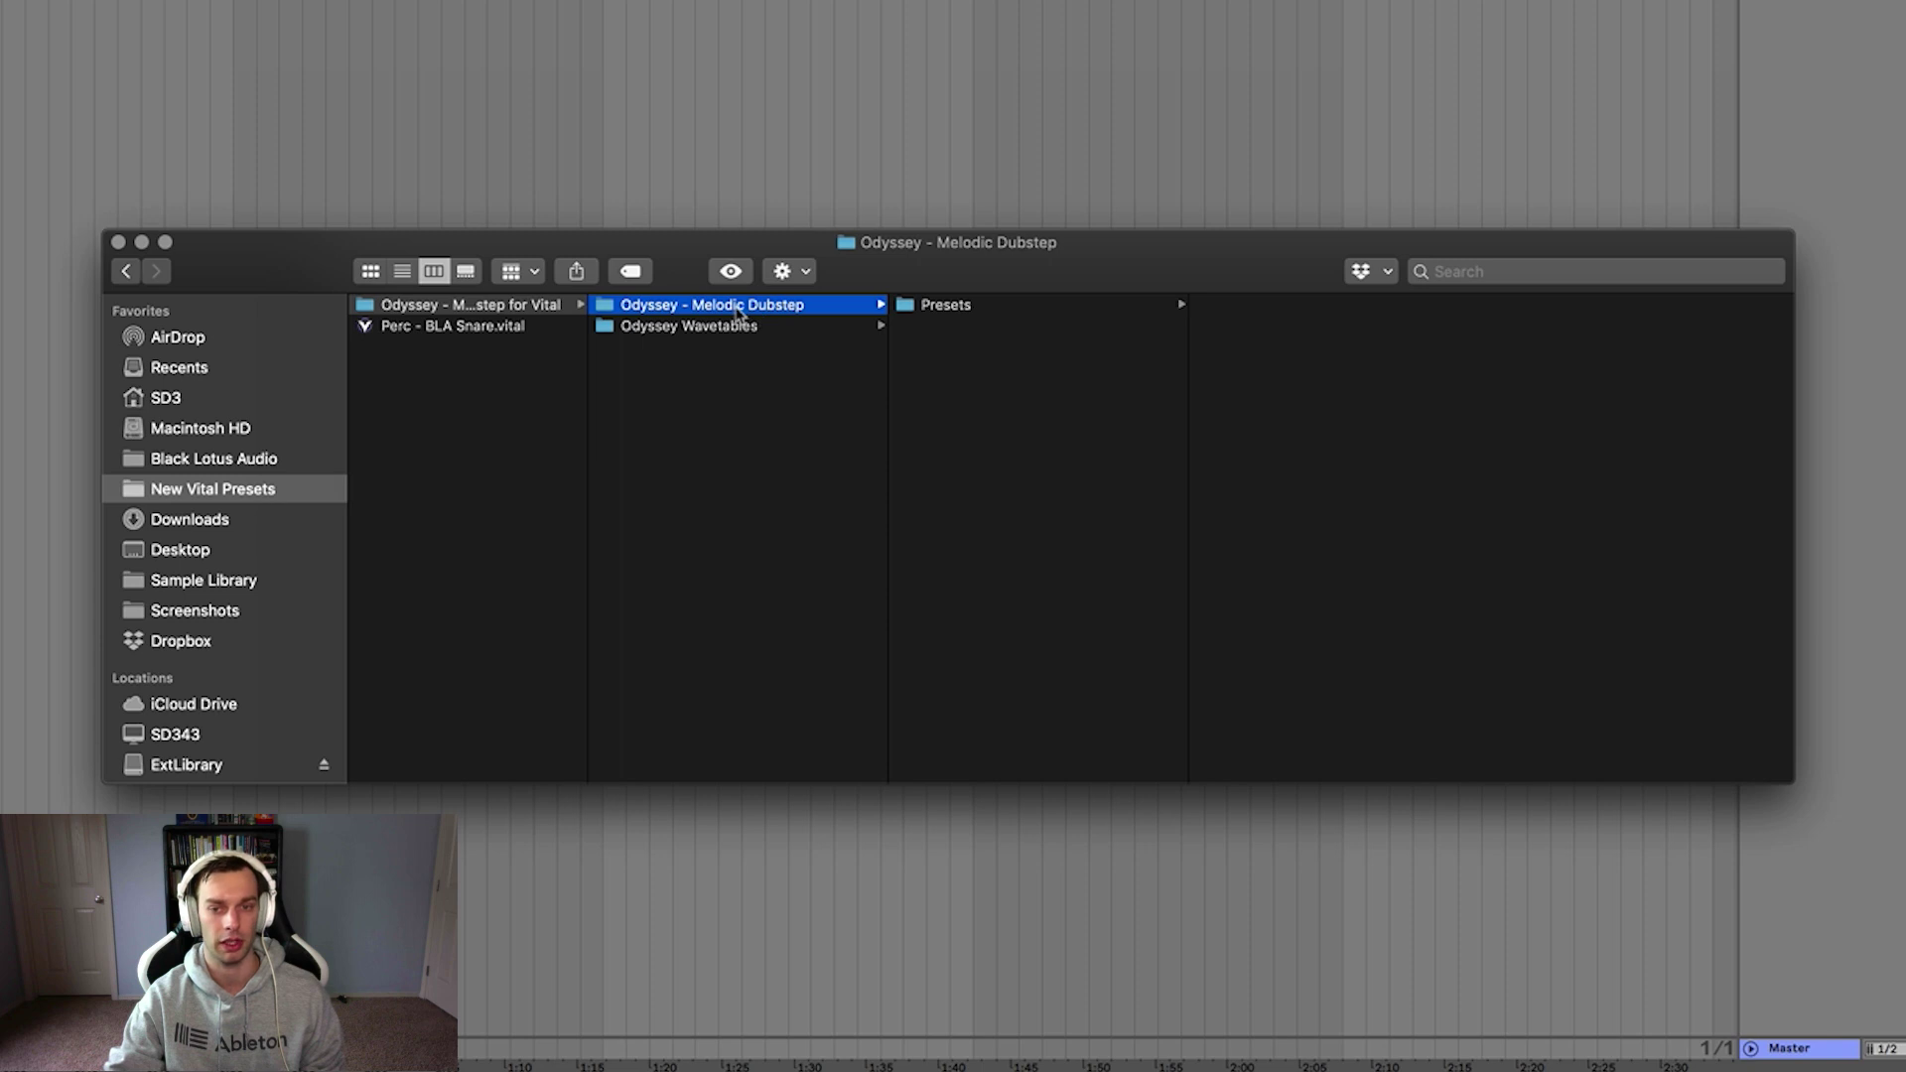
pyautogui.click(740, 308)
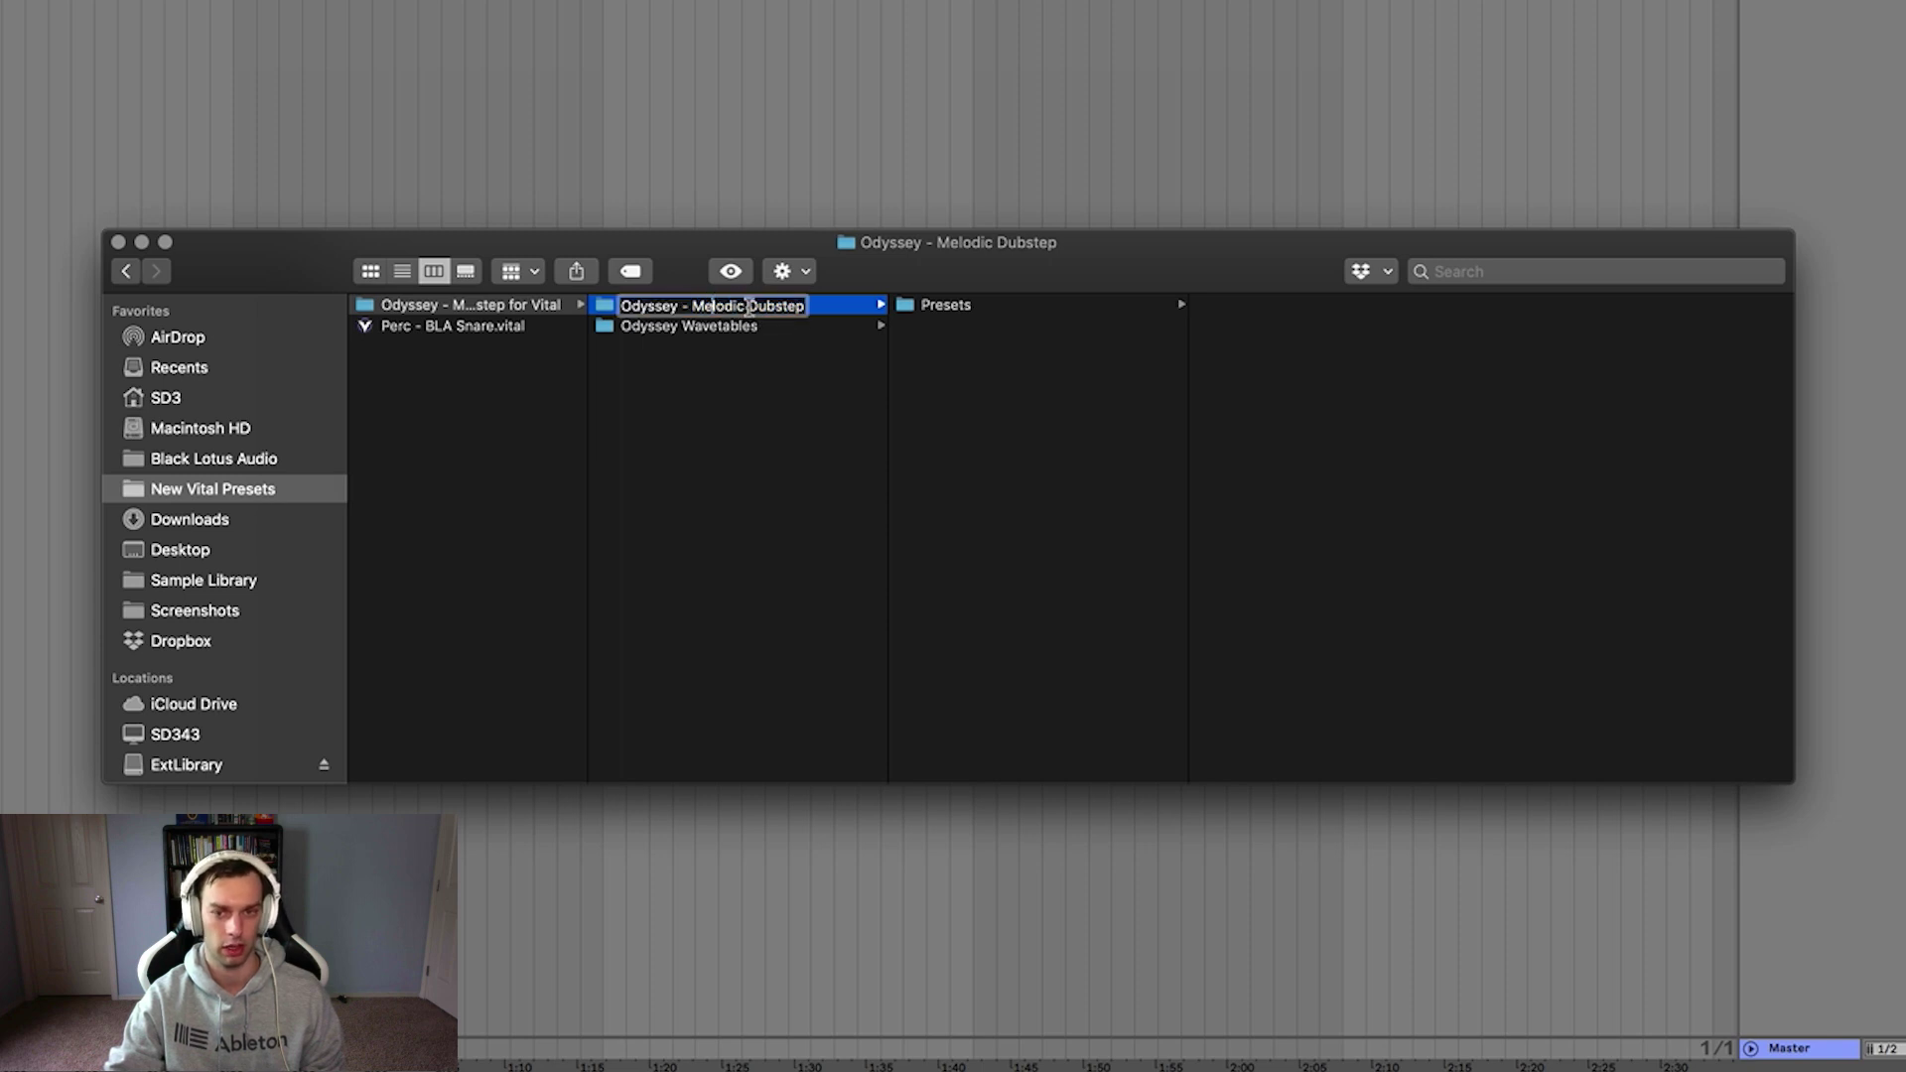
pyautogui.moveTo(747, 305); pyautogui.dragTo(620, 306)
pyautogui.press('BackSpace')
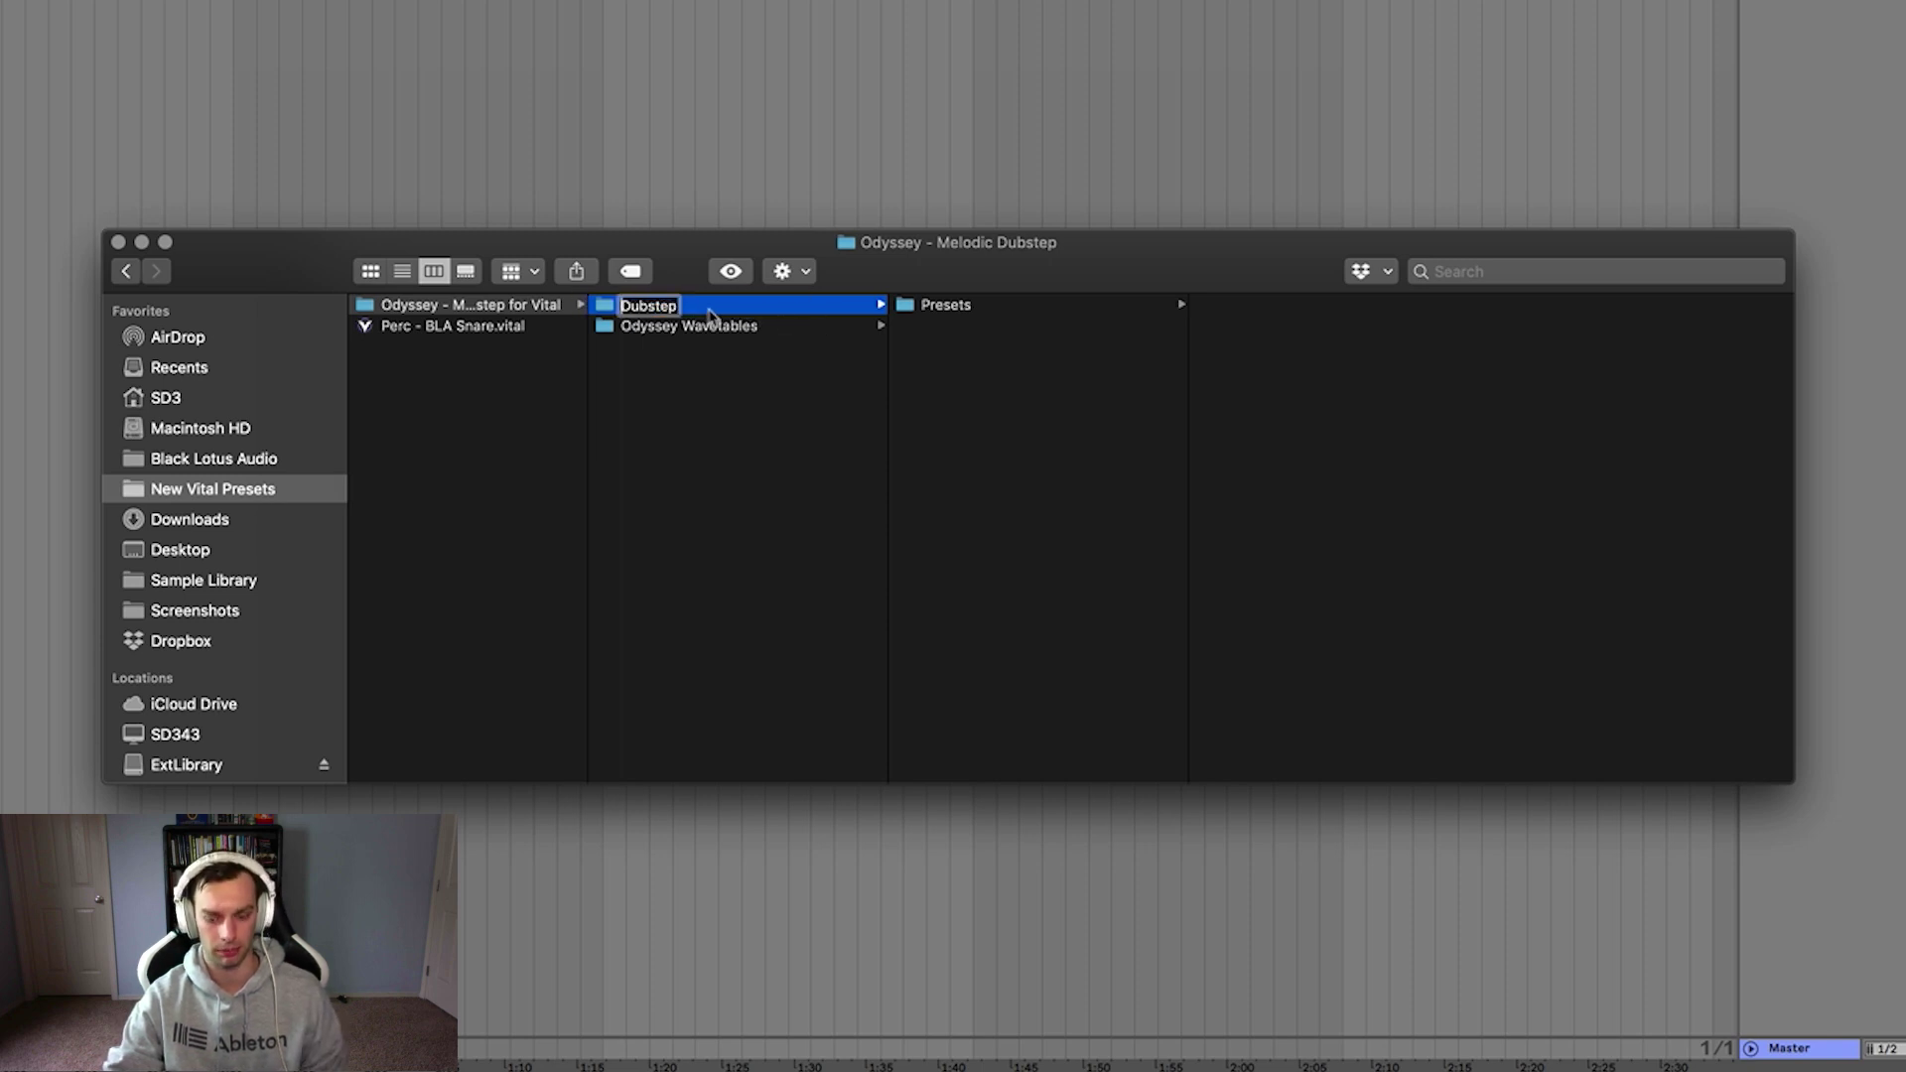
pyautogui.press('Return')
pyautogui.rightClick(711, 316)
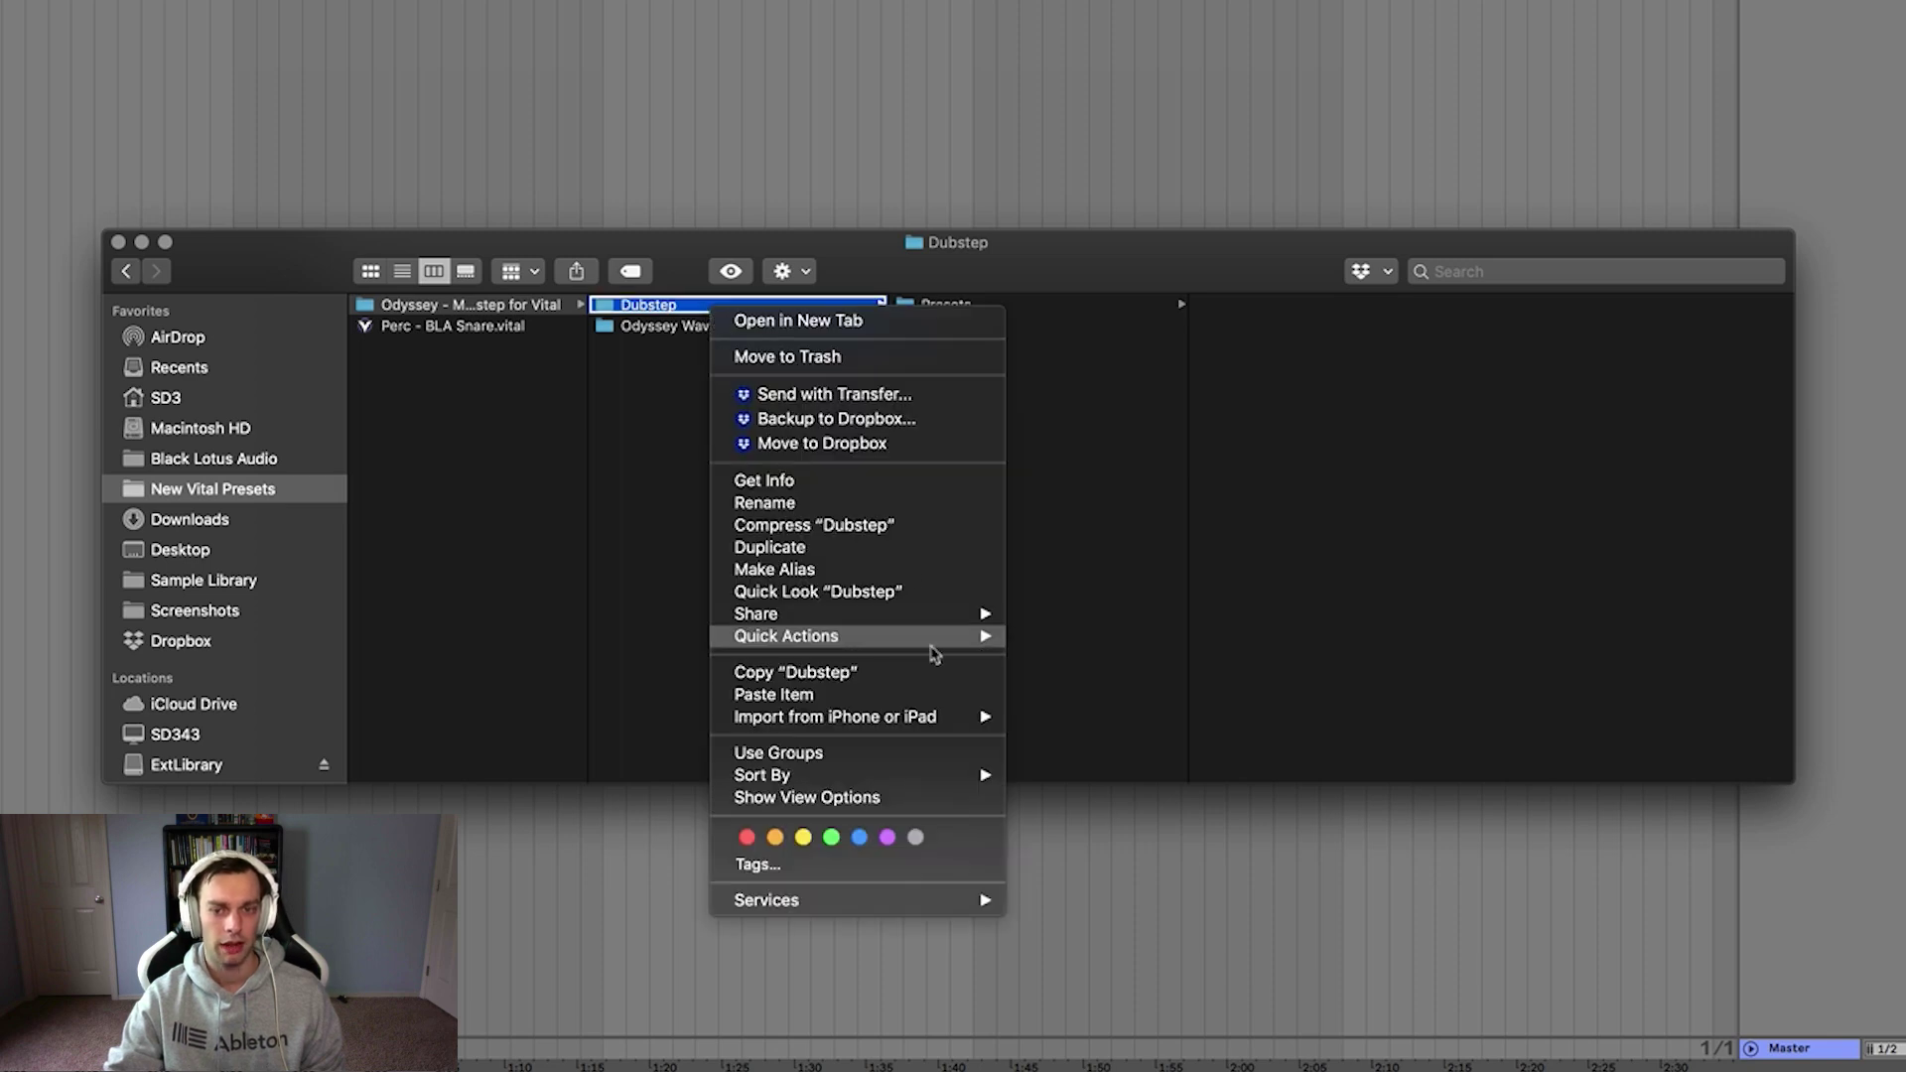
pyautogui.moveTo(884, 609)
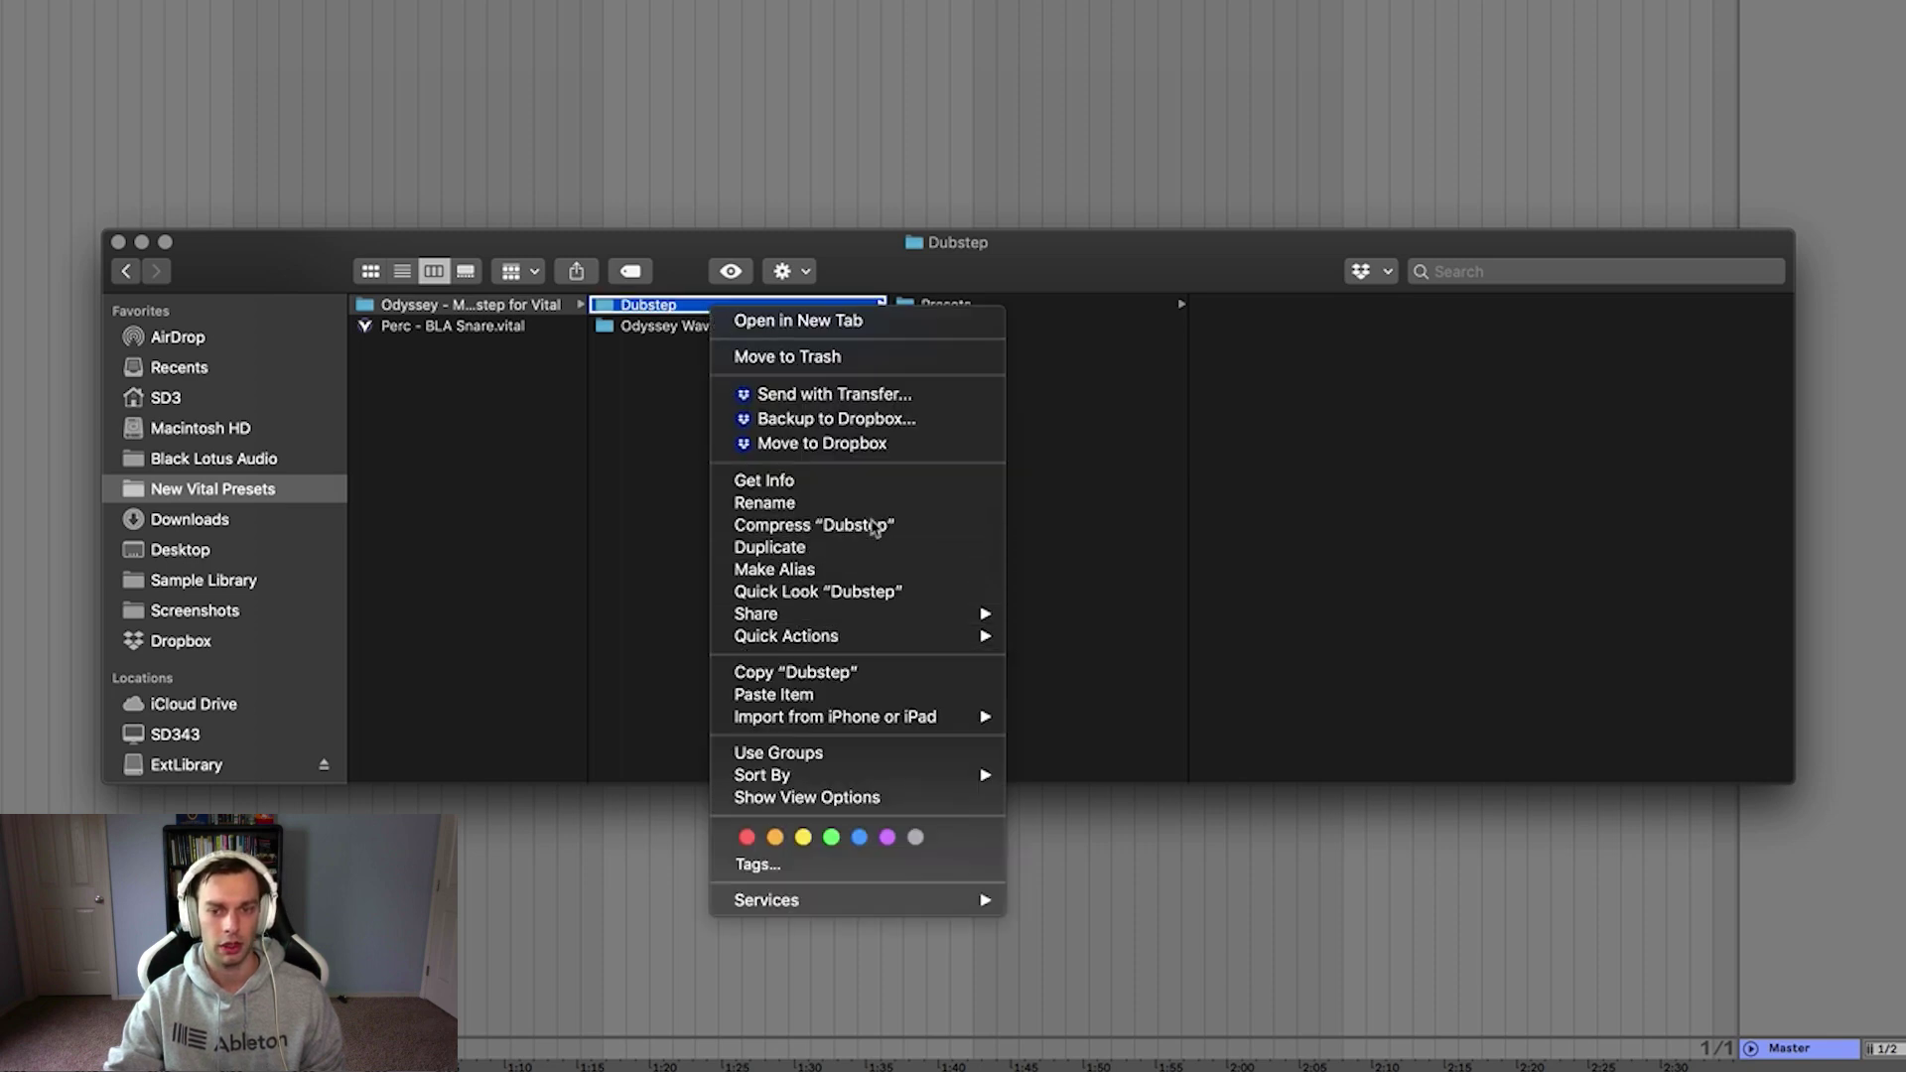
pyautogui.click(879, 524)
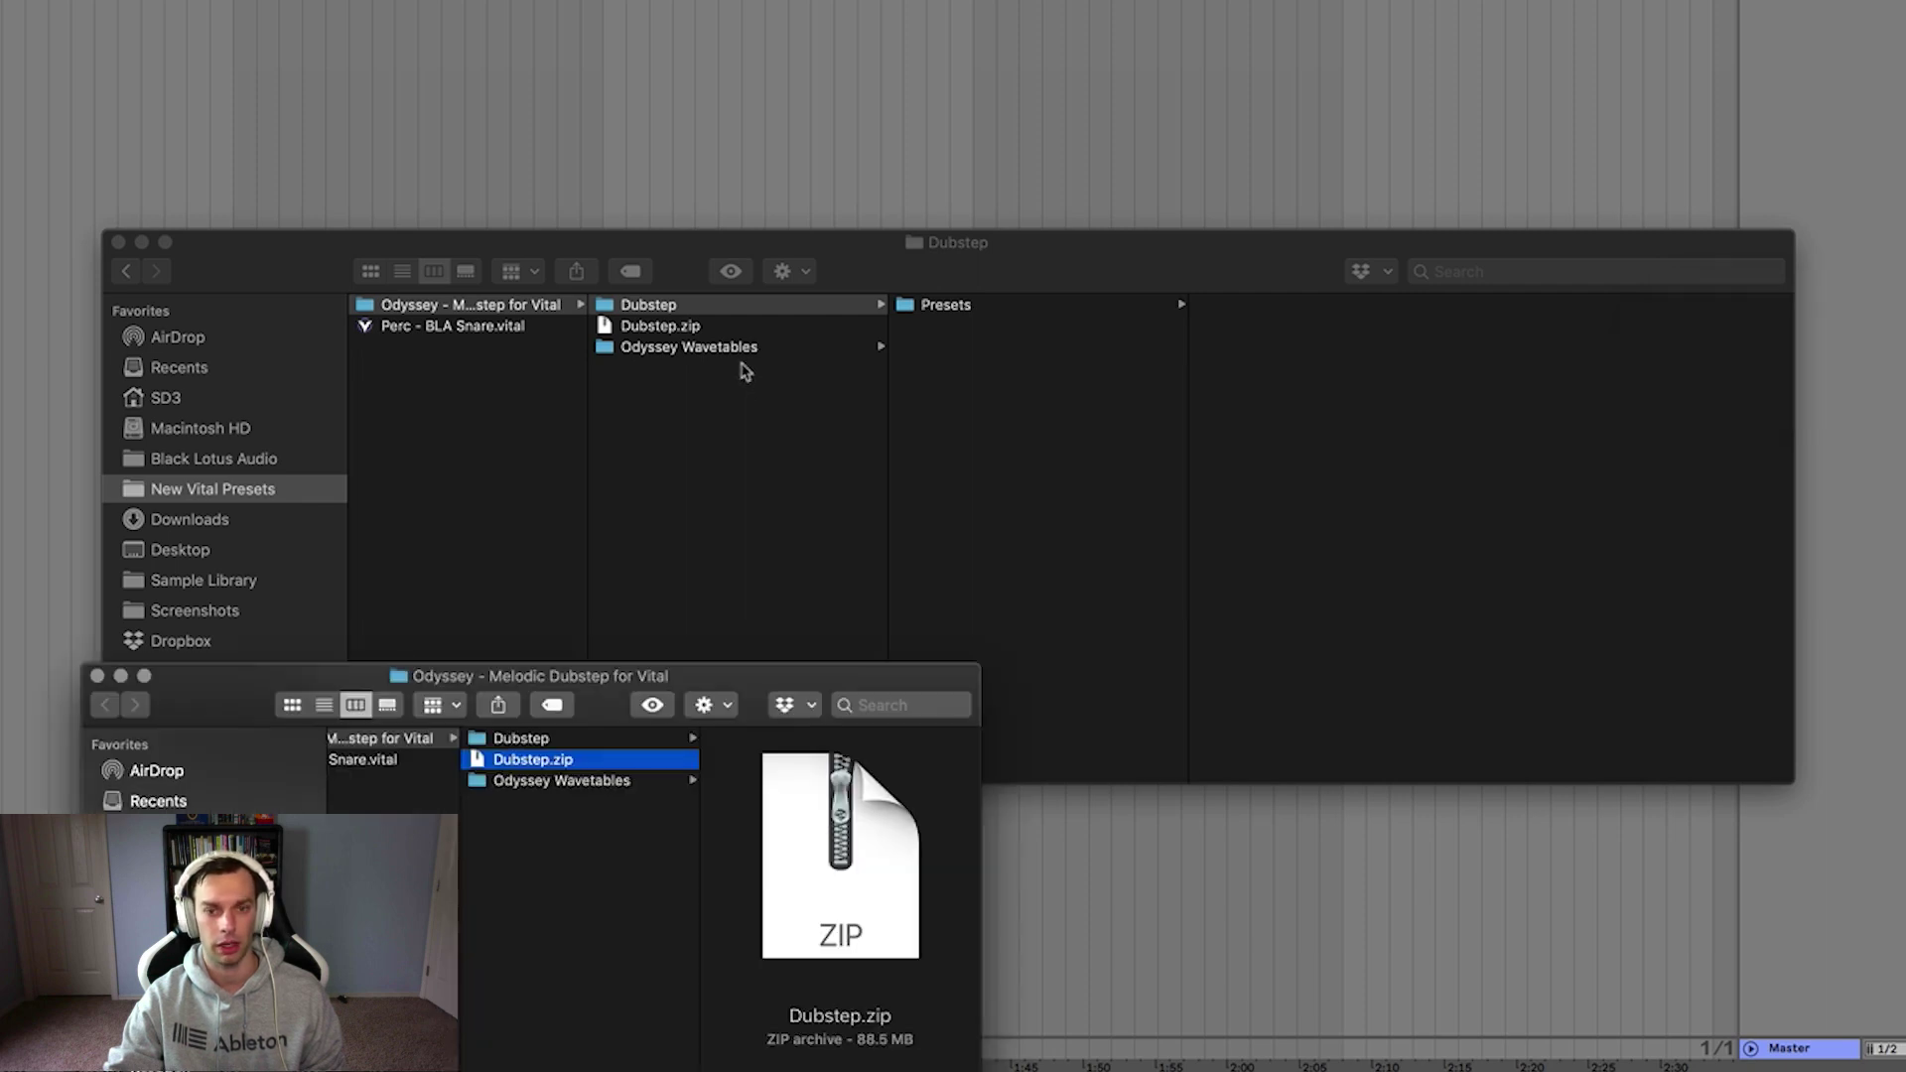
# Step: Close the duplicate Finder window and return to the Odyssey folder's contents
pyautogui.click(646, 534)
pyautogui.click(468, 936)
pyautogui.press('super+w')
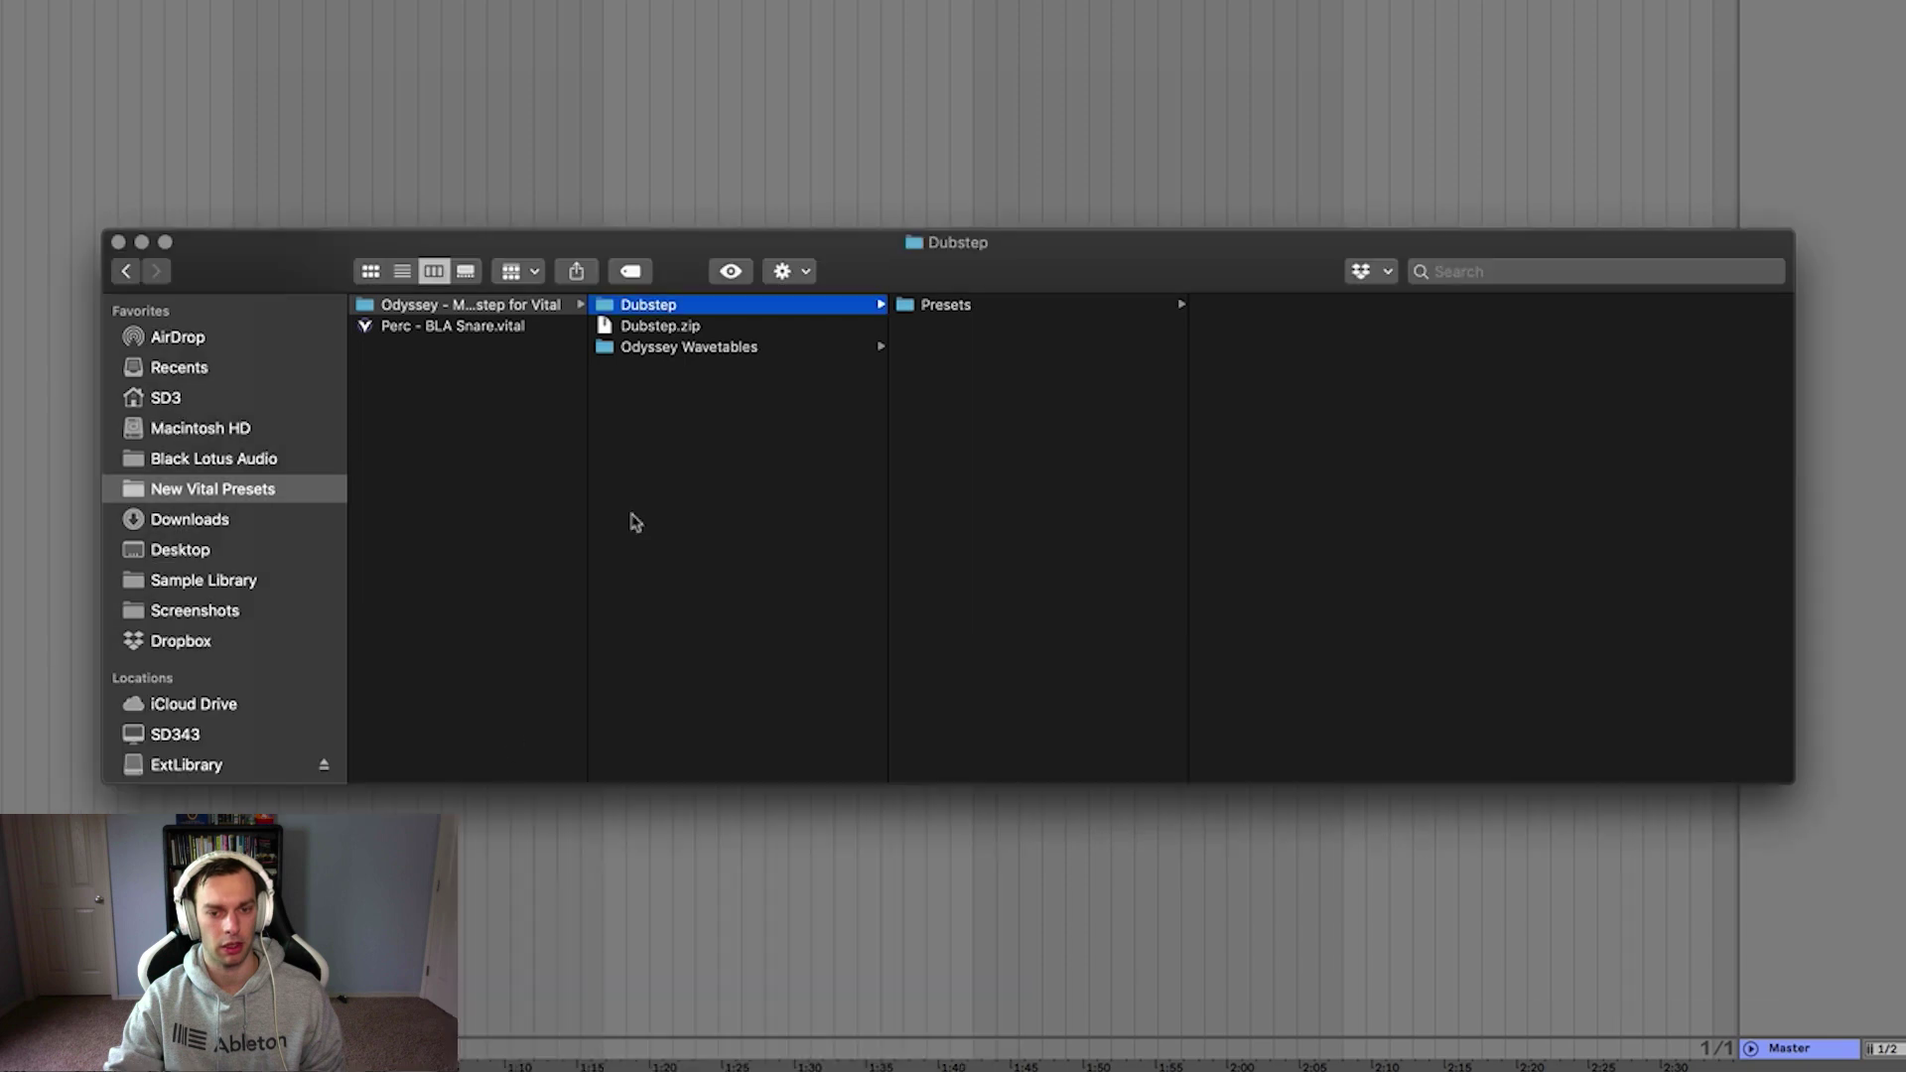
pyautogui.click(631, 519)
# Step: Rename Dubstep.zip to Dubstep.vitalbank and keep the .vitalbank extension
pyautogui.click(702, 328)
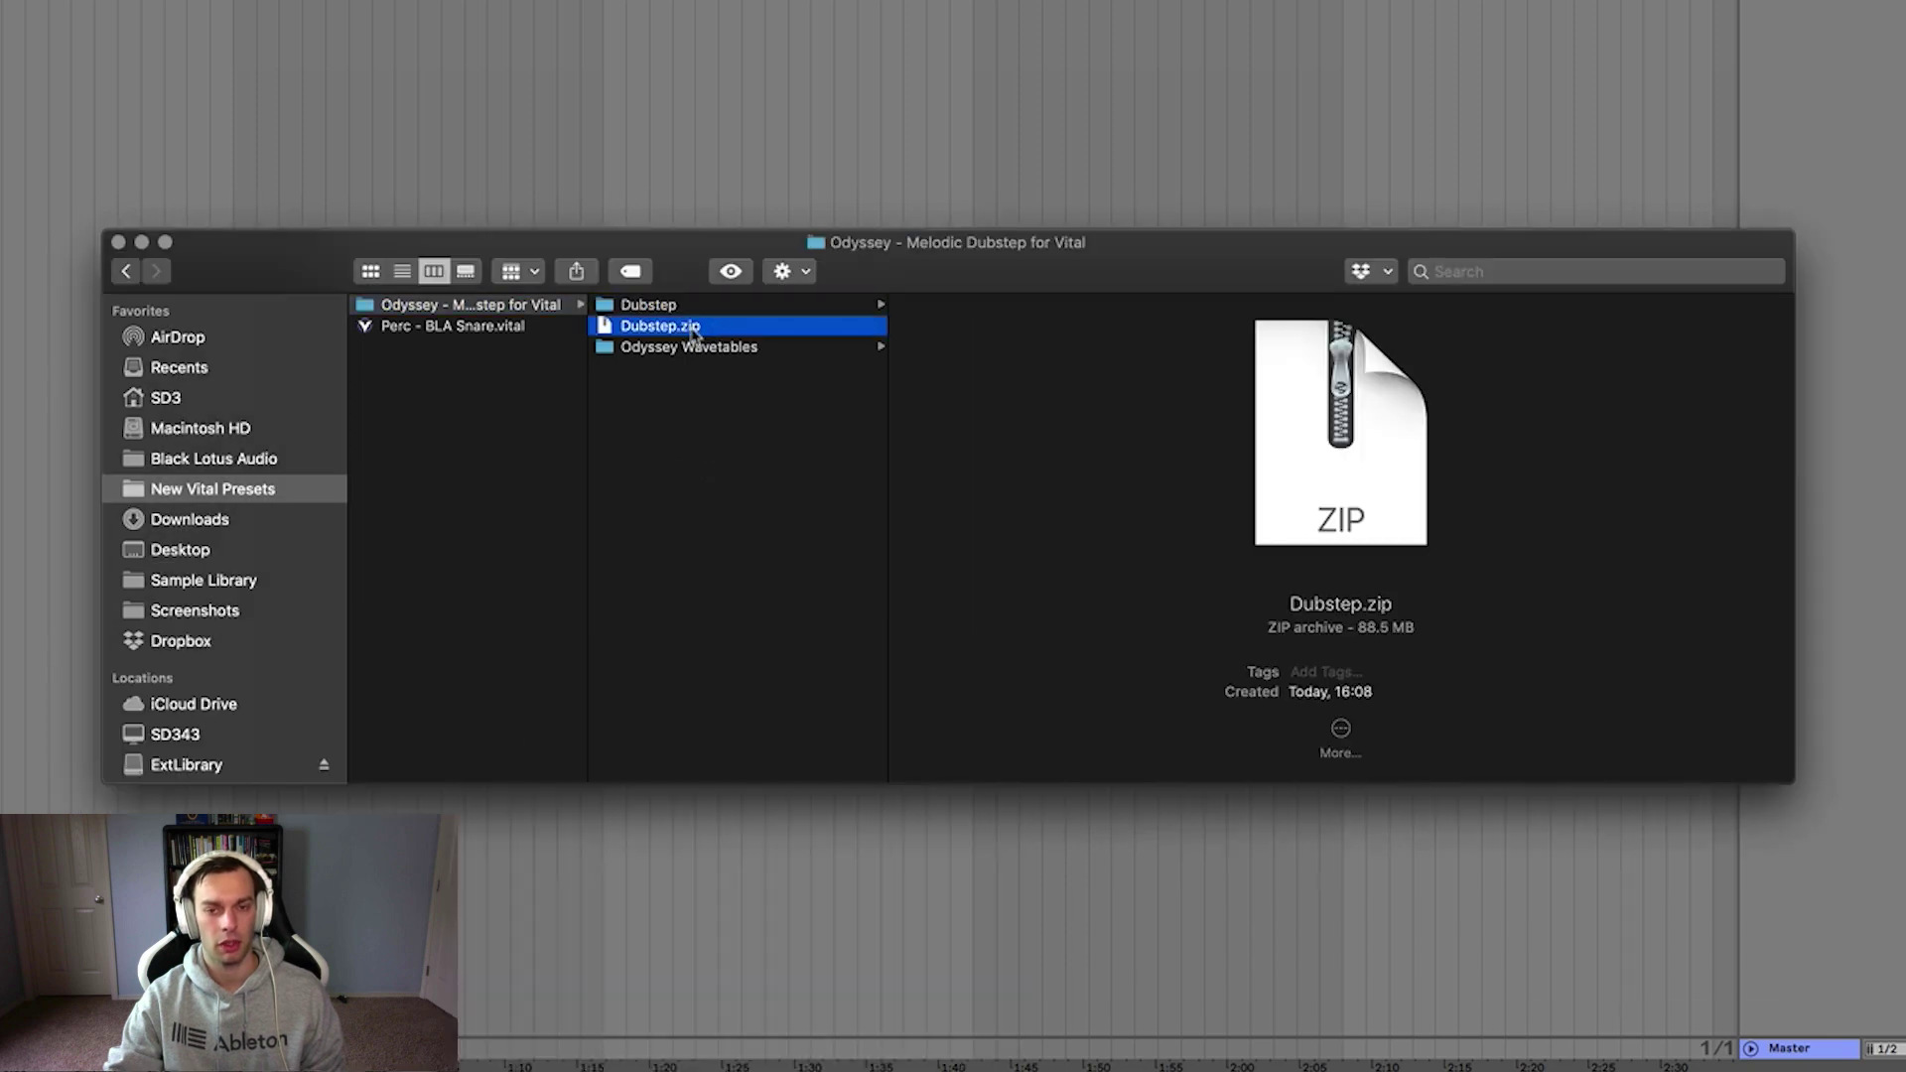
pyautogui.click(695, 329)
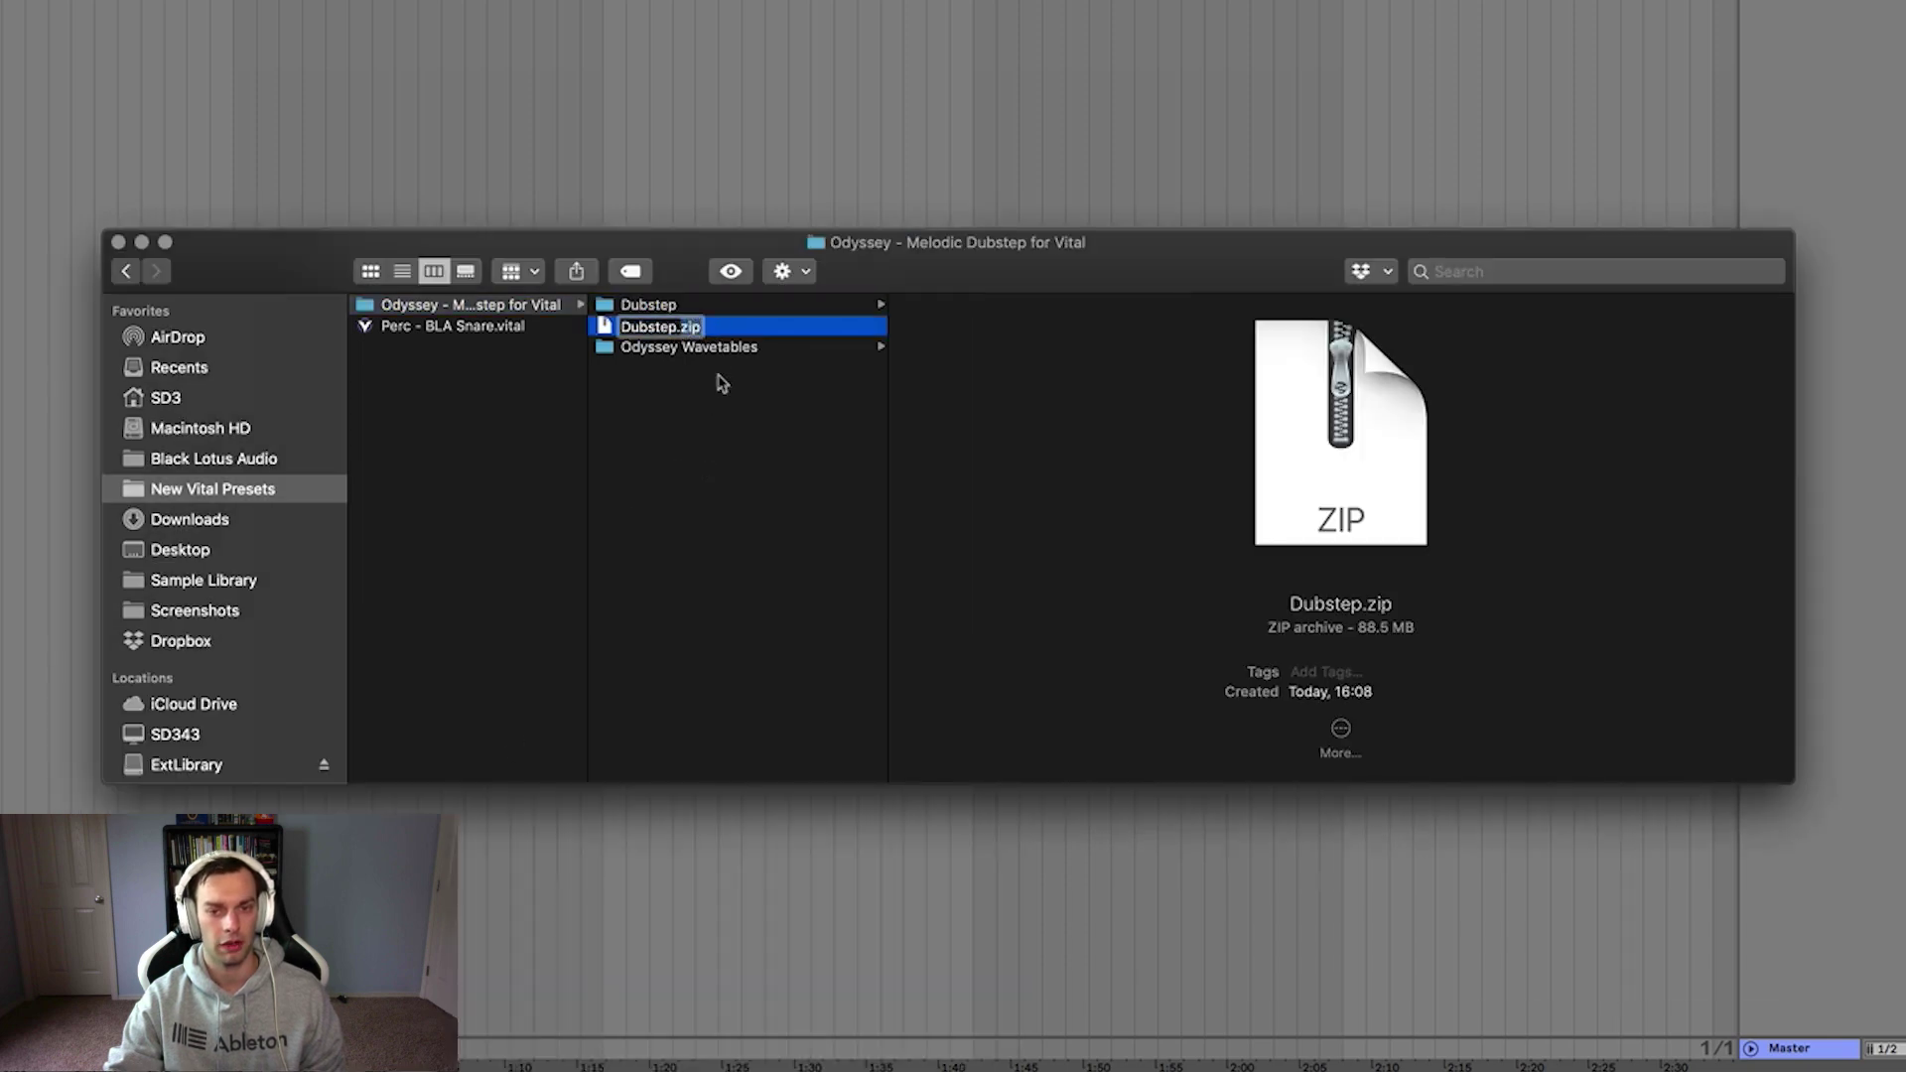
pyautogui.write('vita')
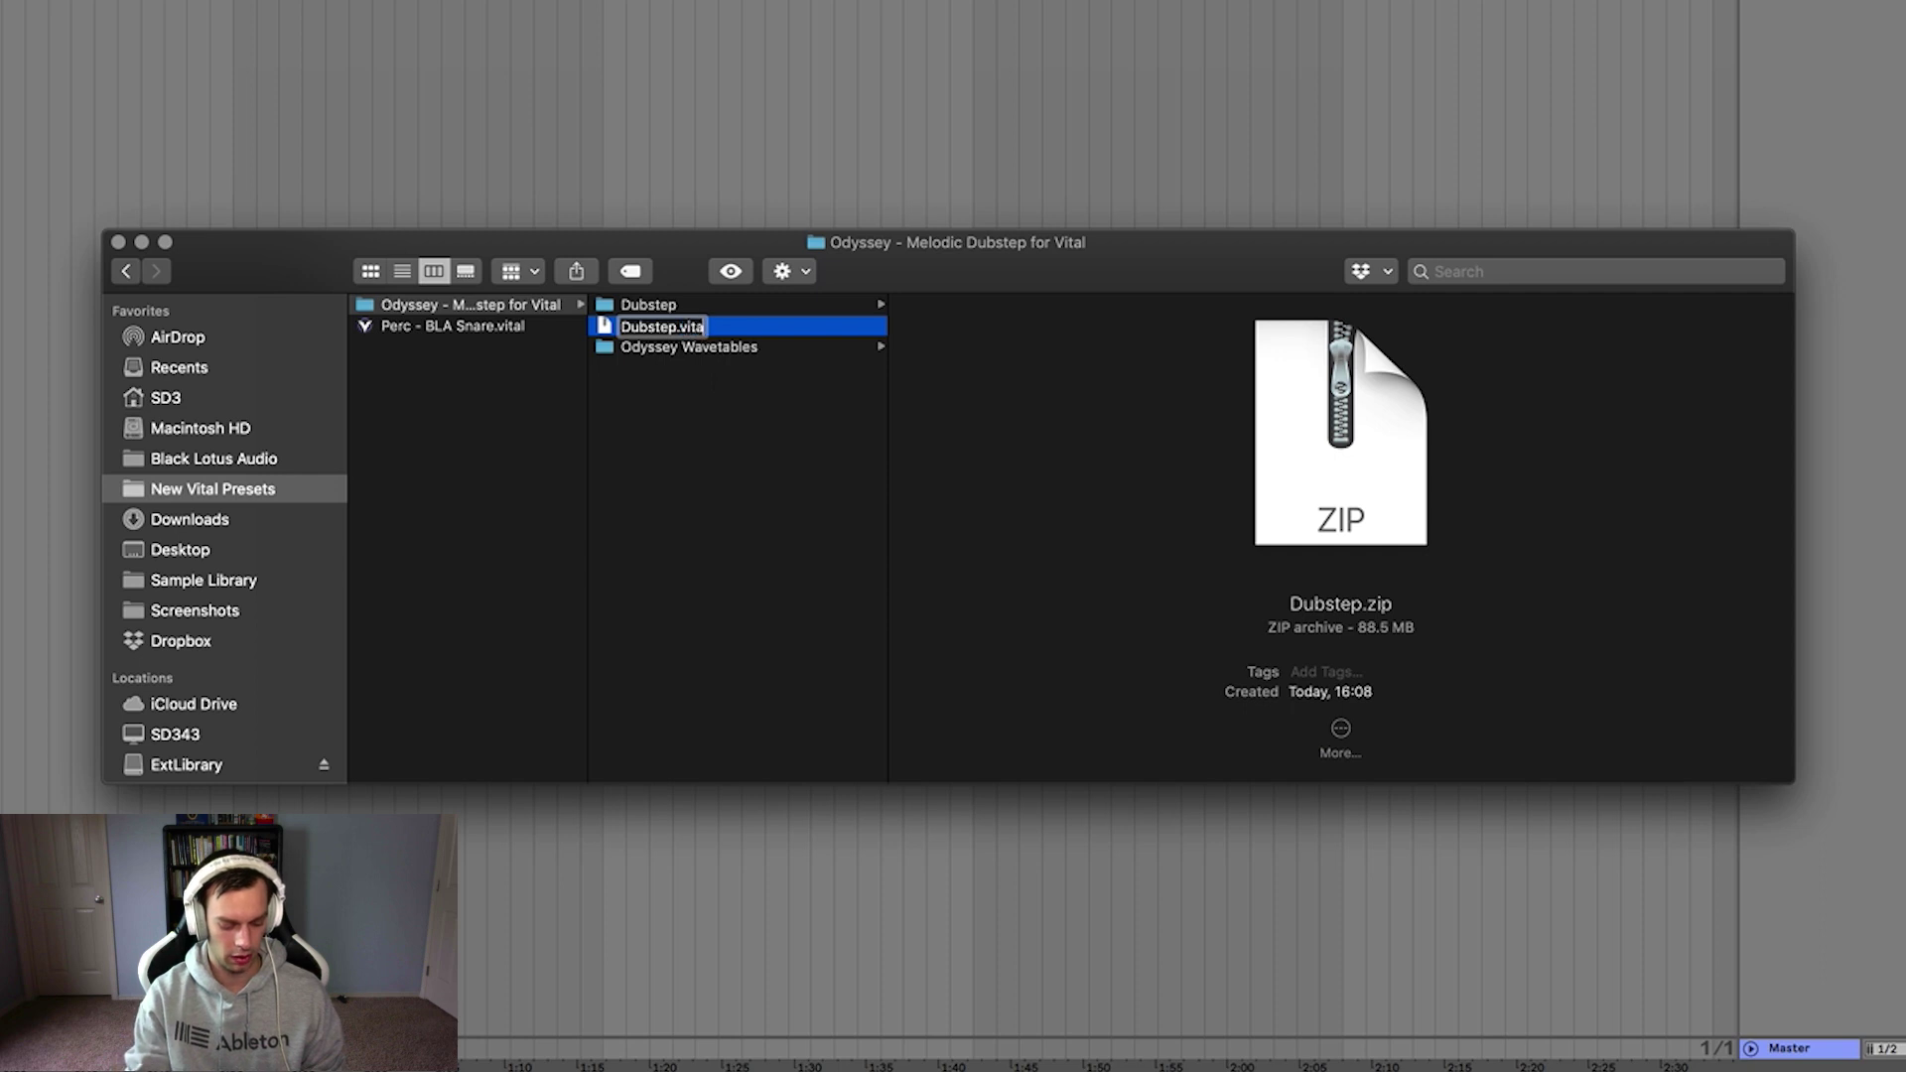
pyautogui.write('lbank')
pyautogui.press('Return')
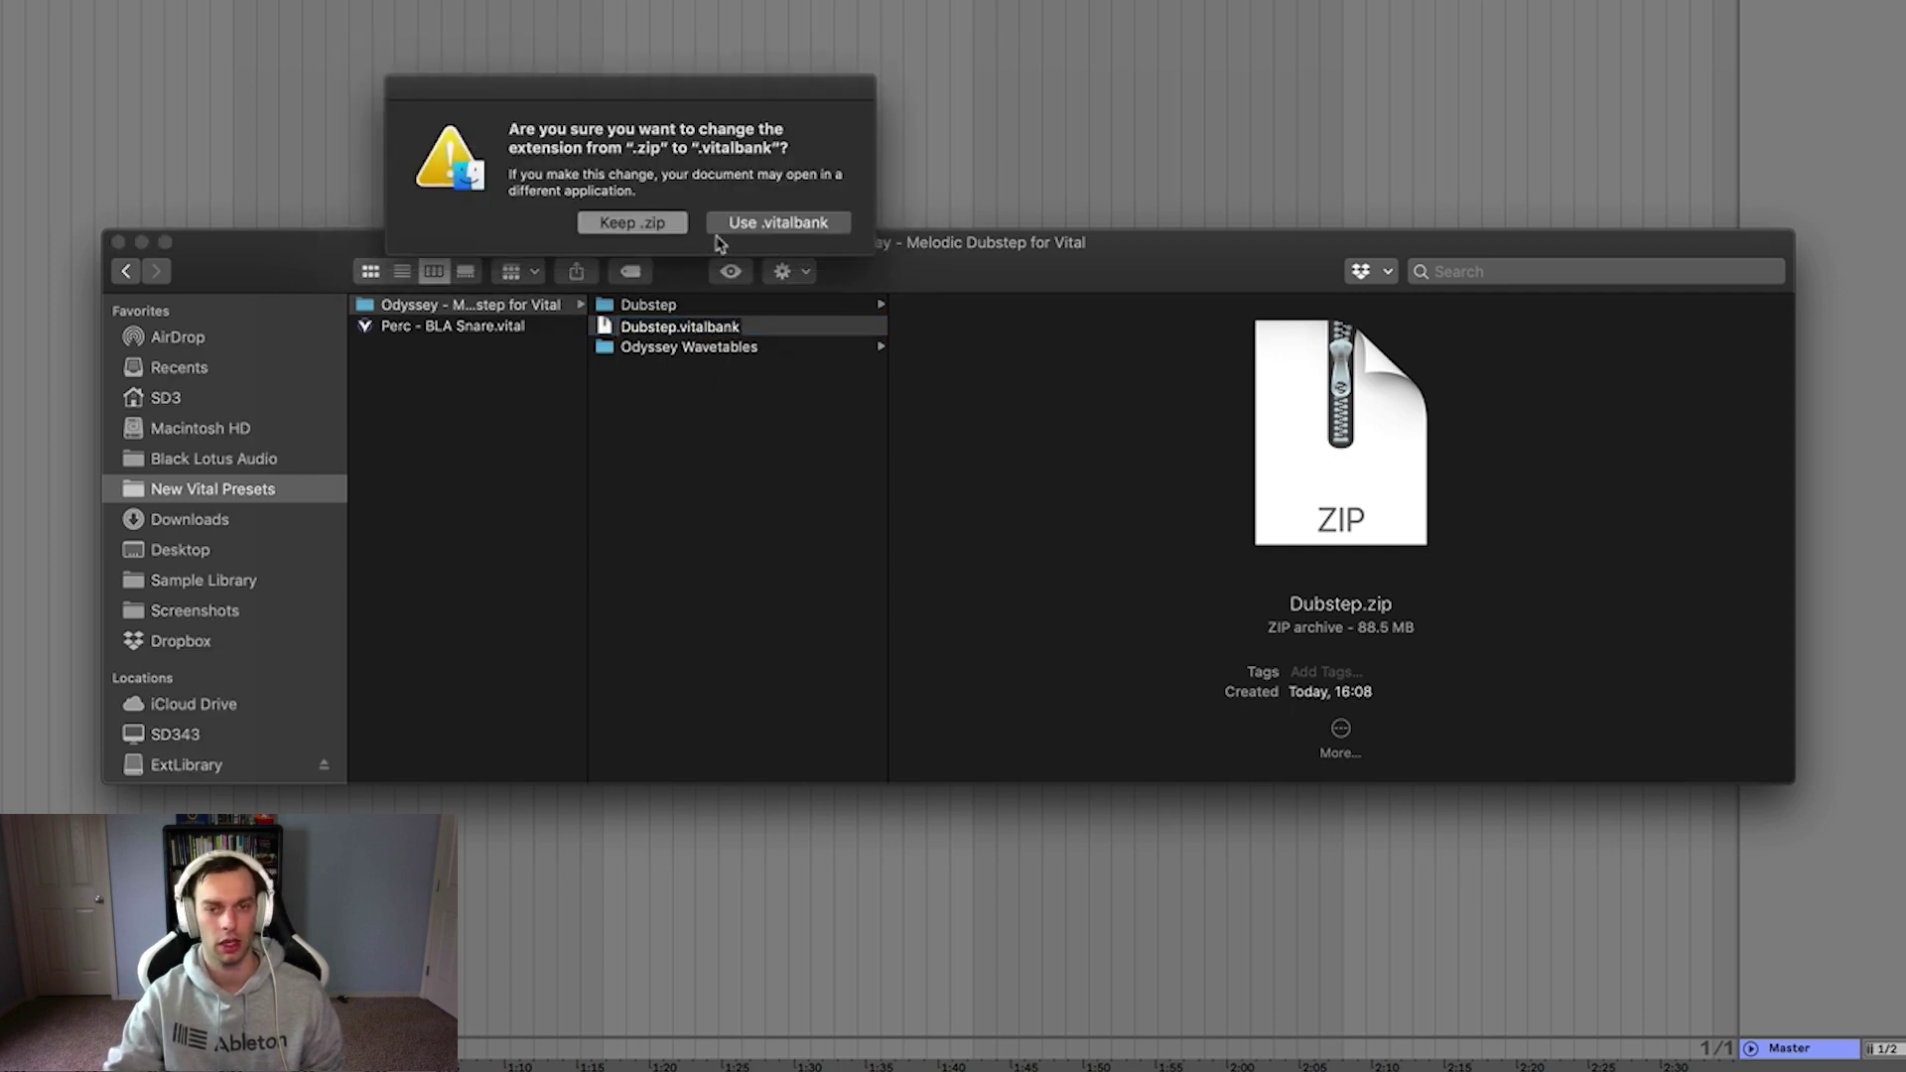
pyautogui.click(746, 224)
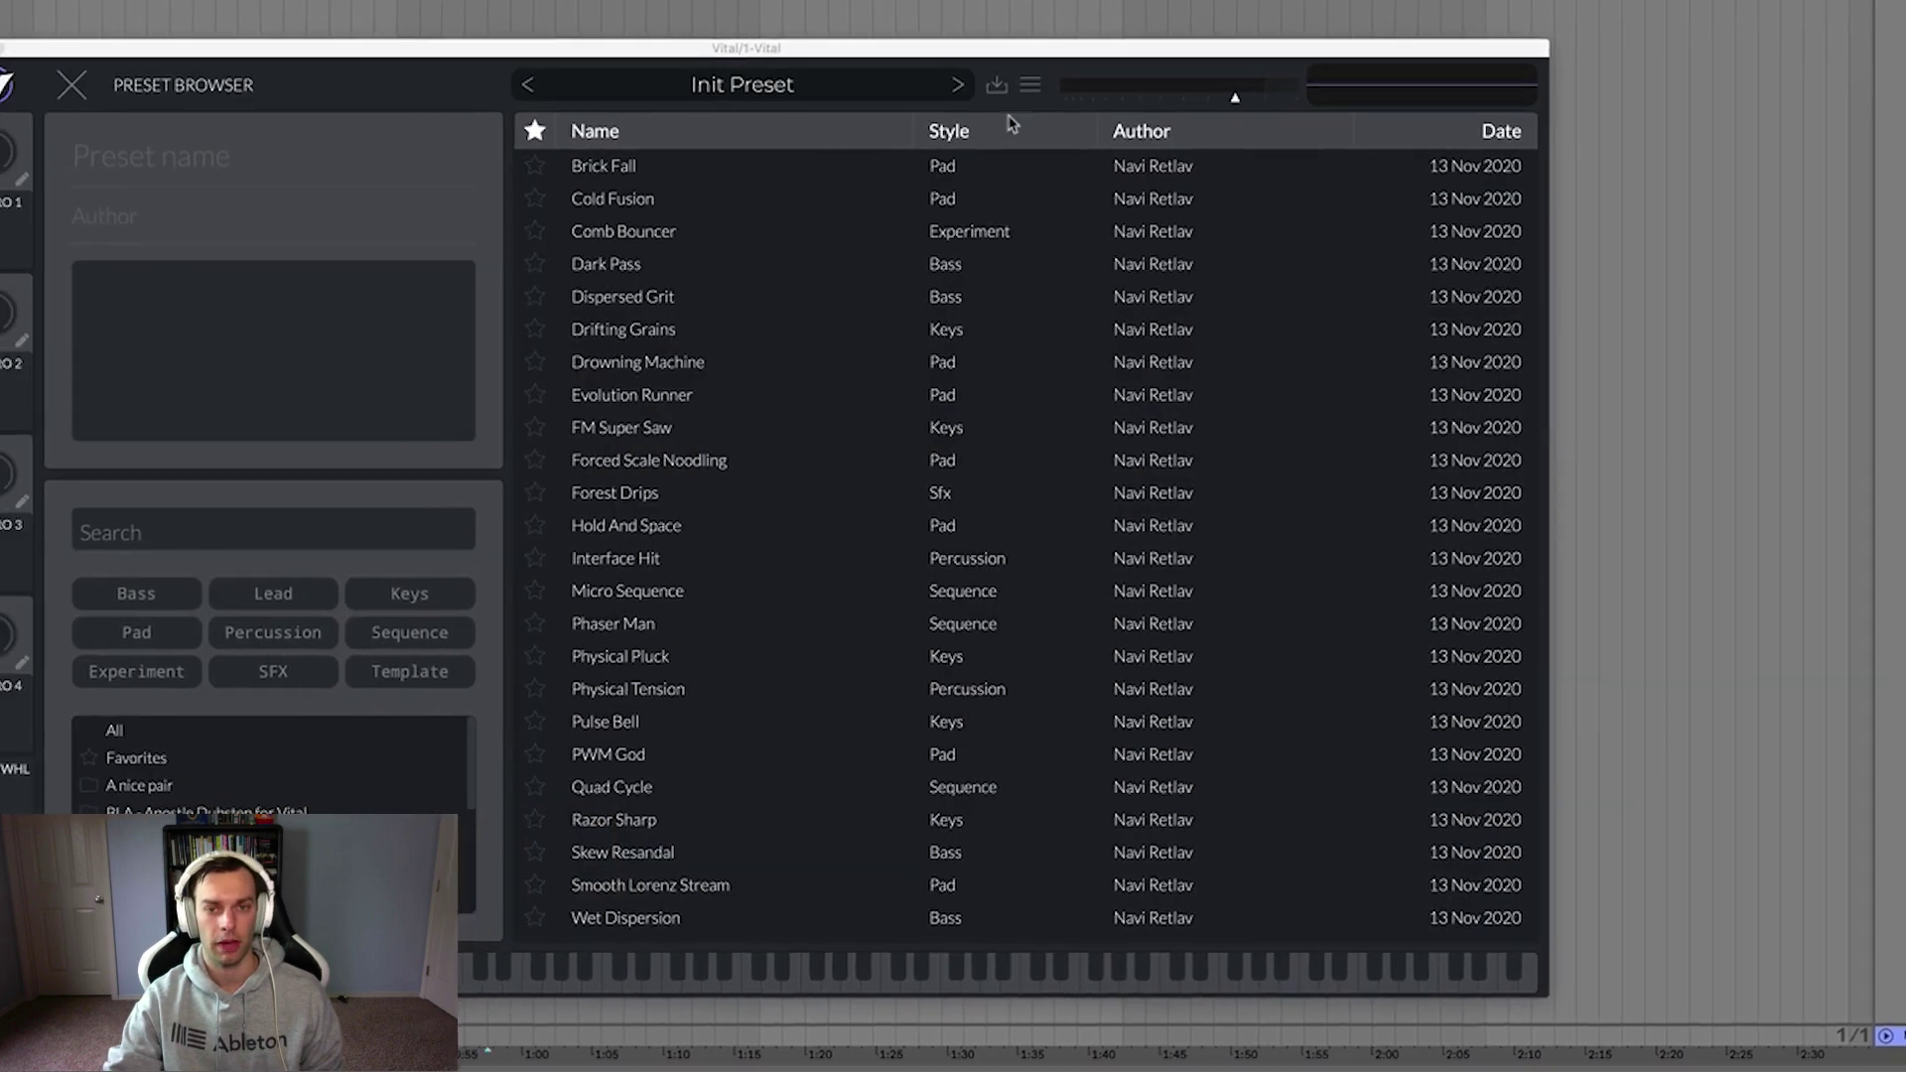
# Step: Import Dubstep.vitalbank from the Odyssey folder via Import Bank, then view the User folder presets
pyautogui.click(1238, 91)
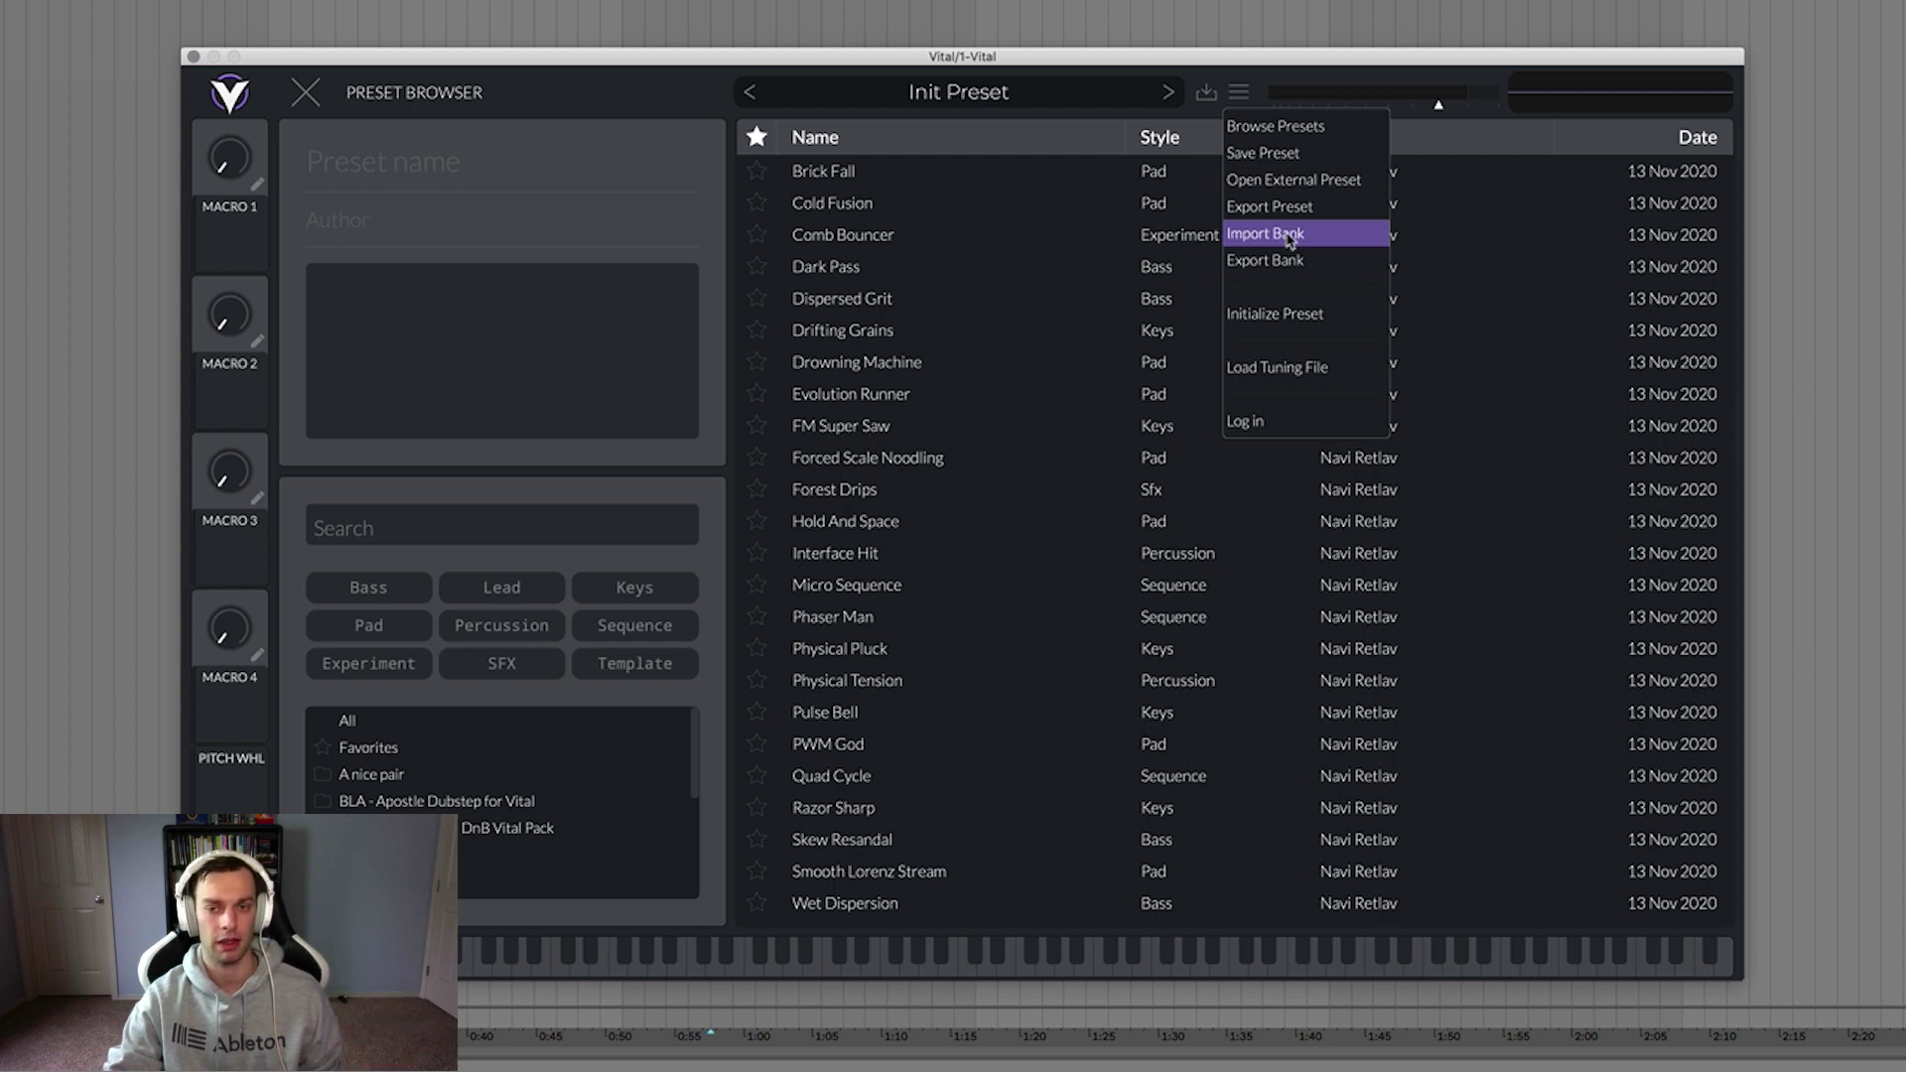
pyautogui.click(1290, 241)
pyautogui.click(905, 94)
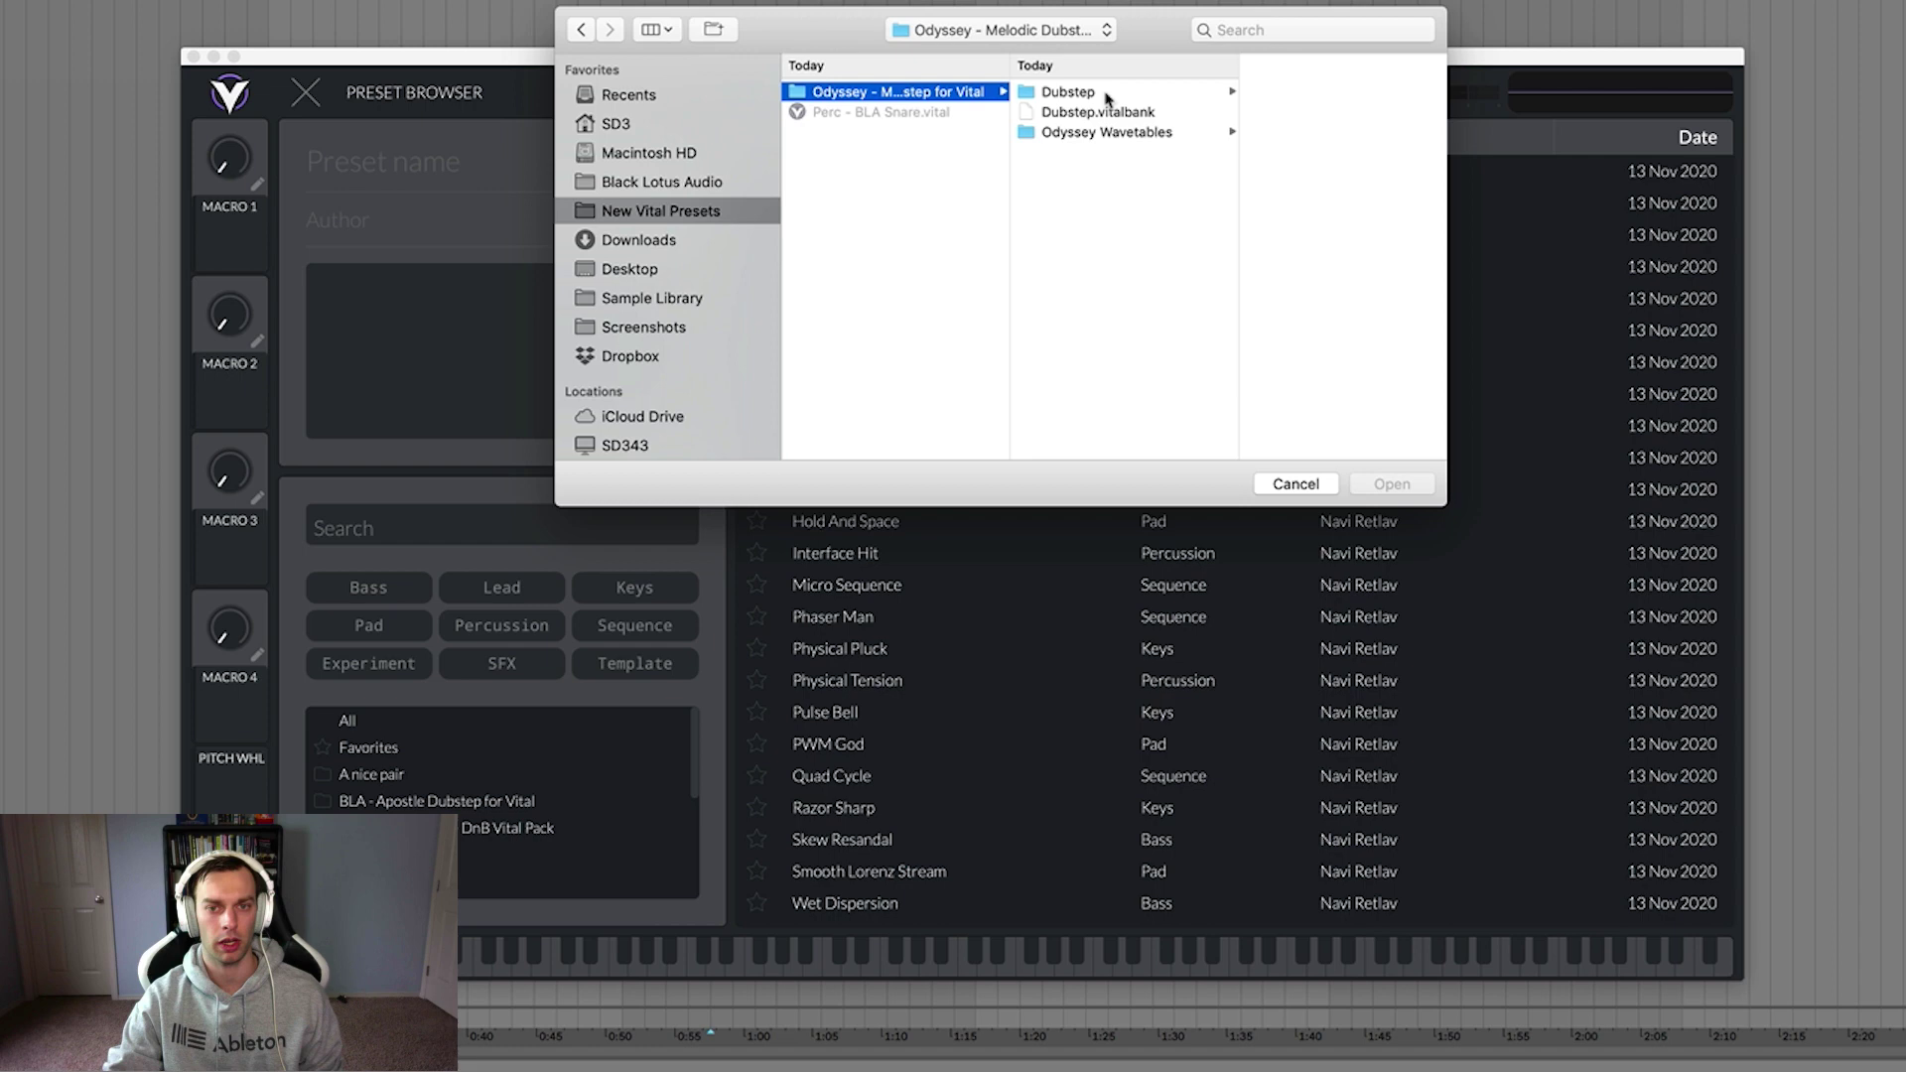
pyautogui.click(1102, 112)
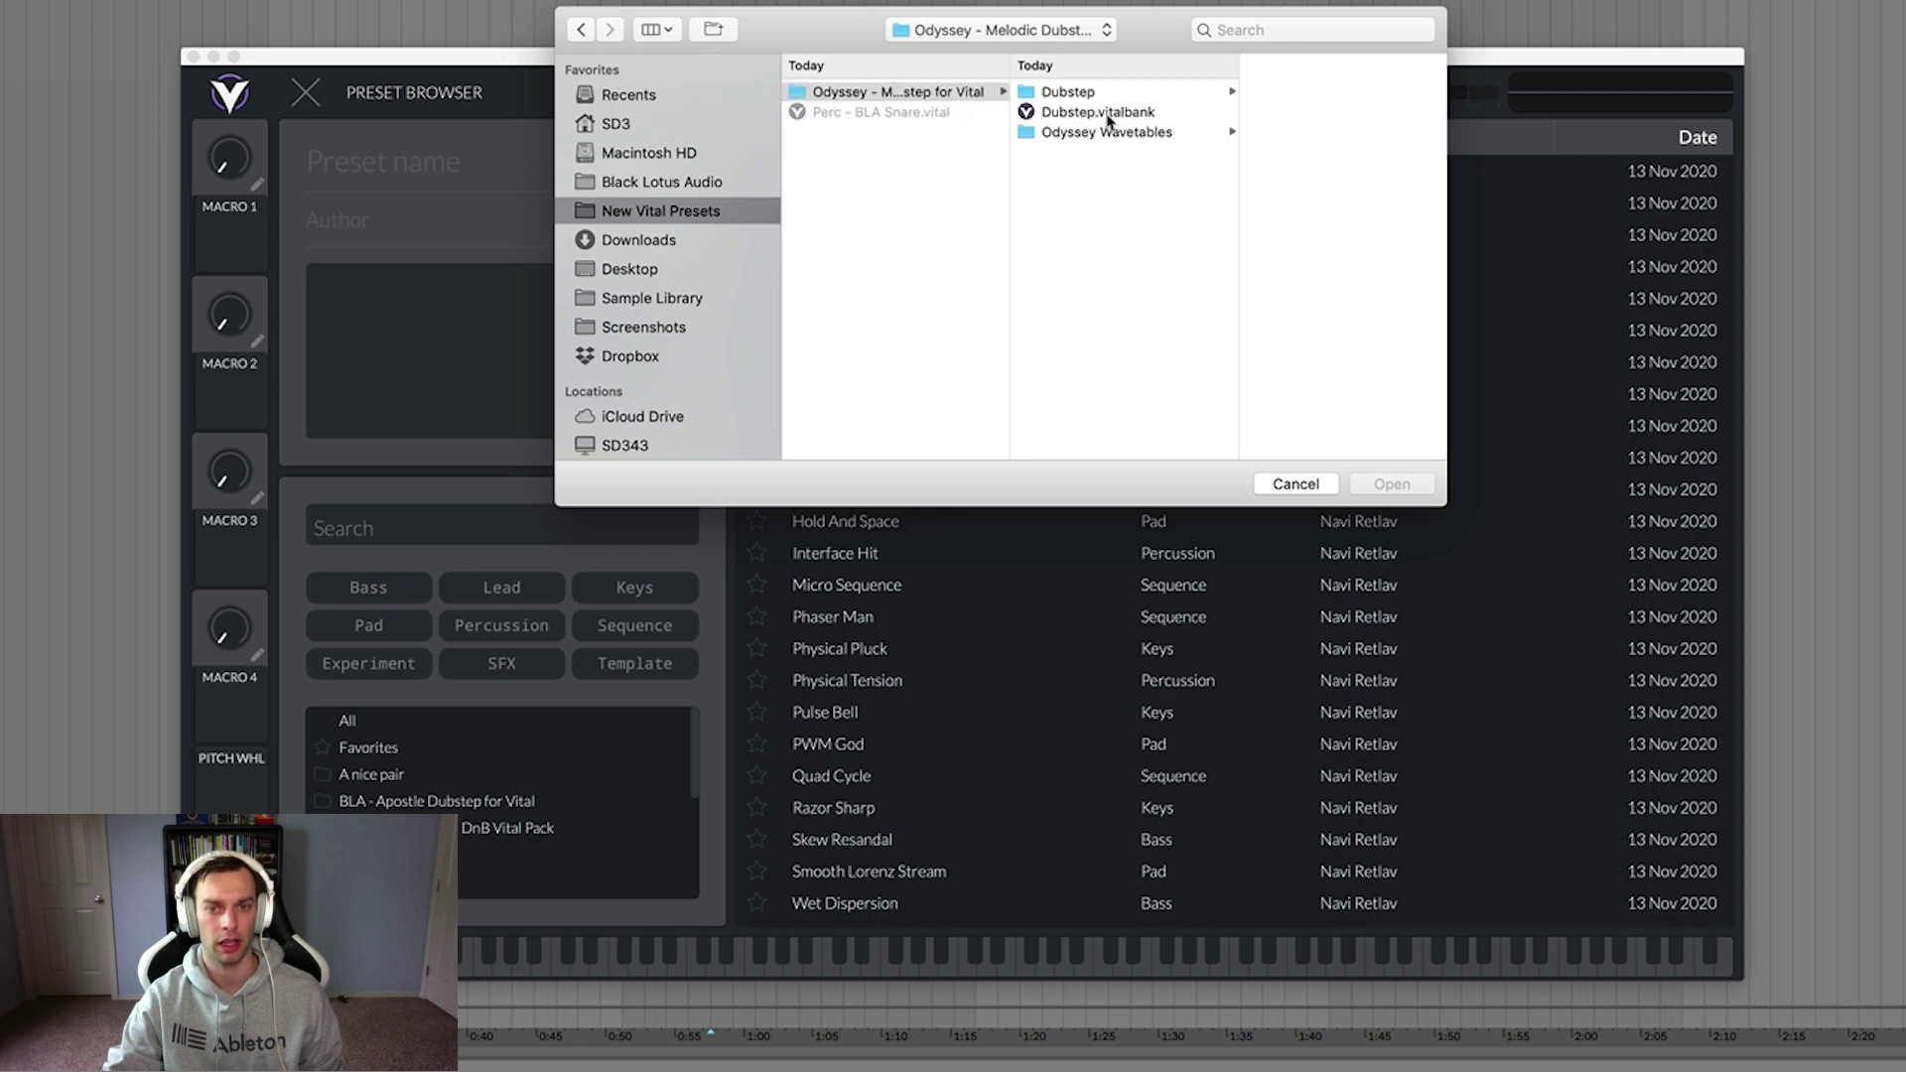
pyautogui.click(1378, 491)
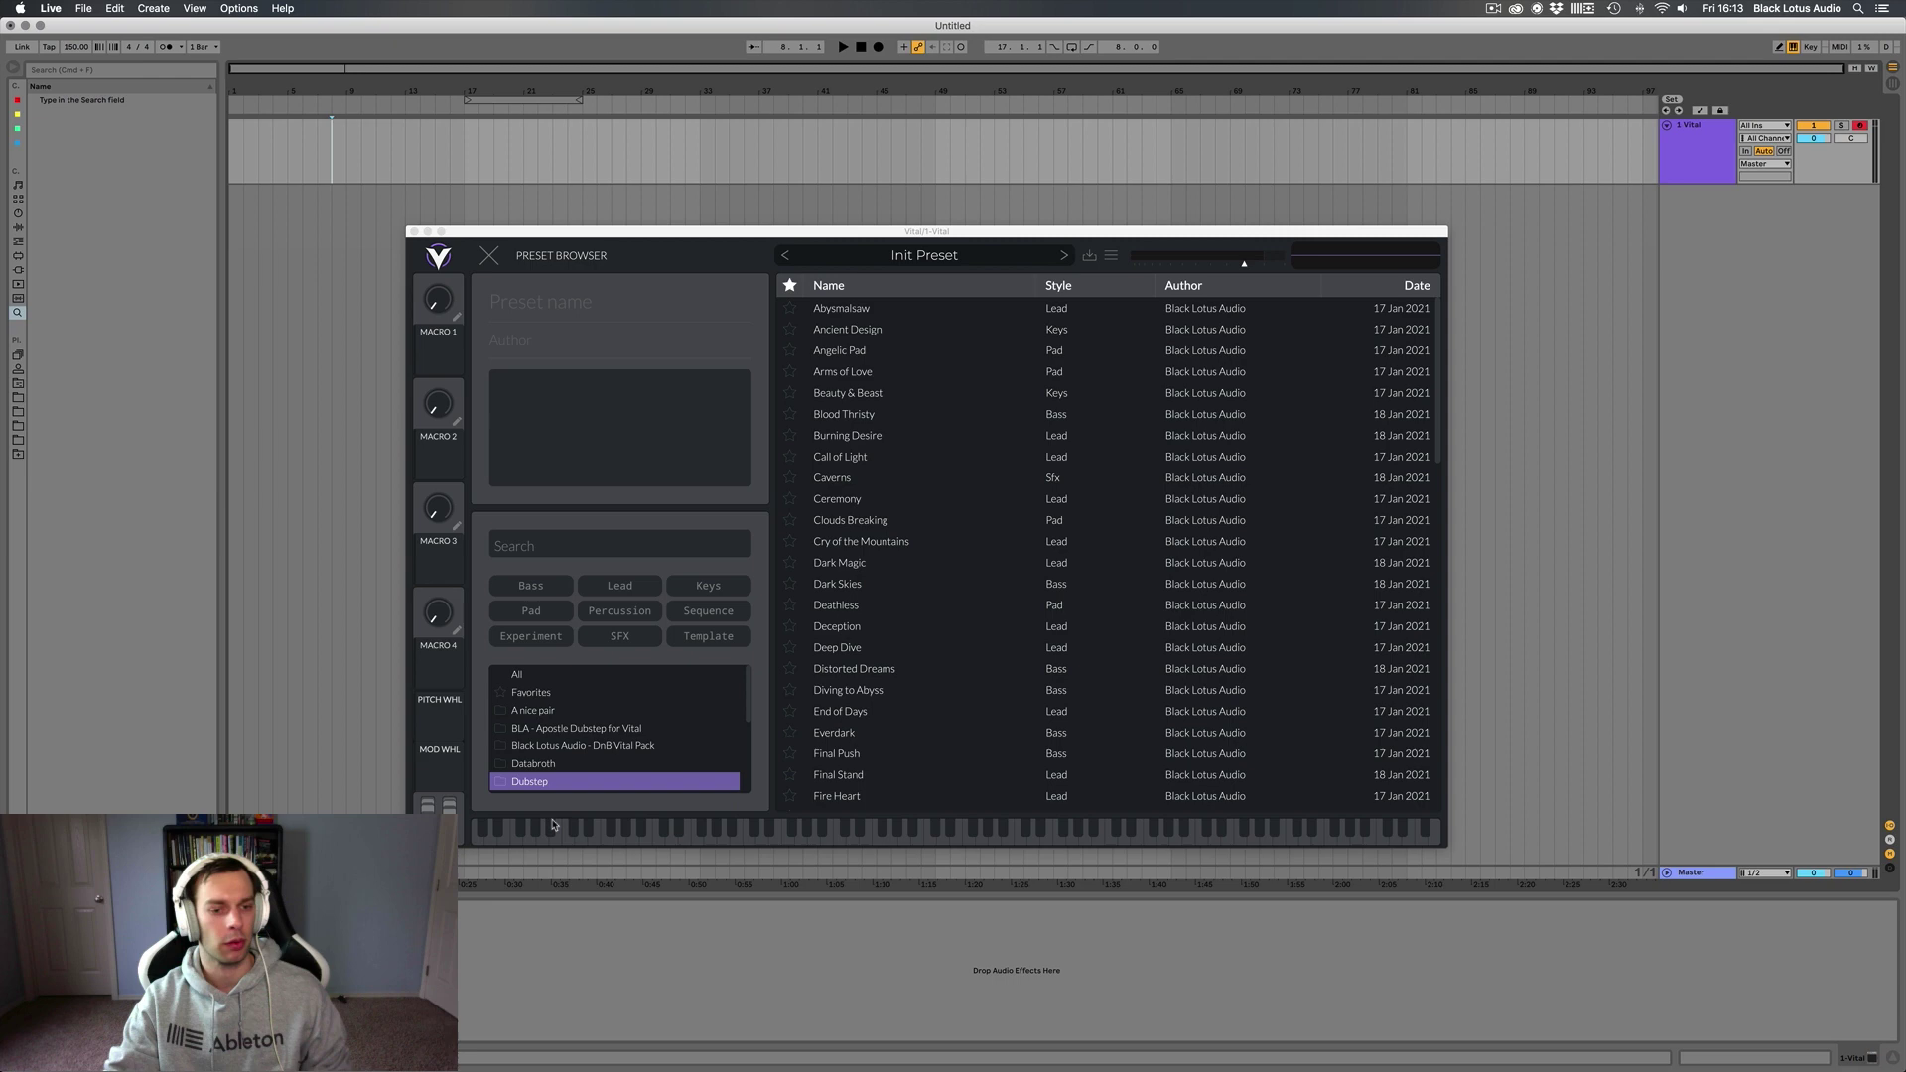
pyautogui.scroll(-5, 533, 788)
pyautogui.click(523, 767)
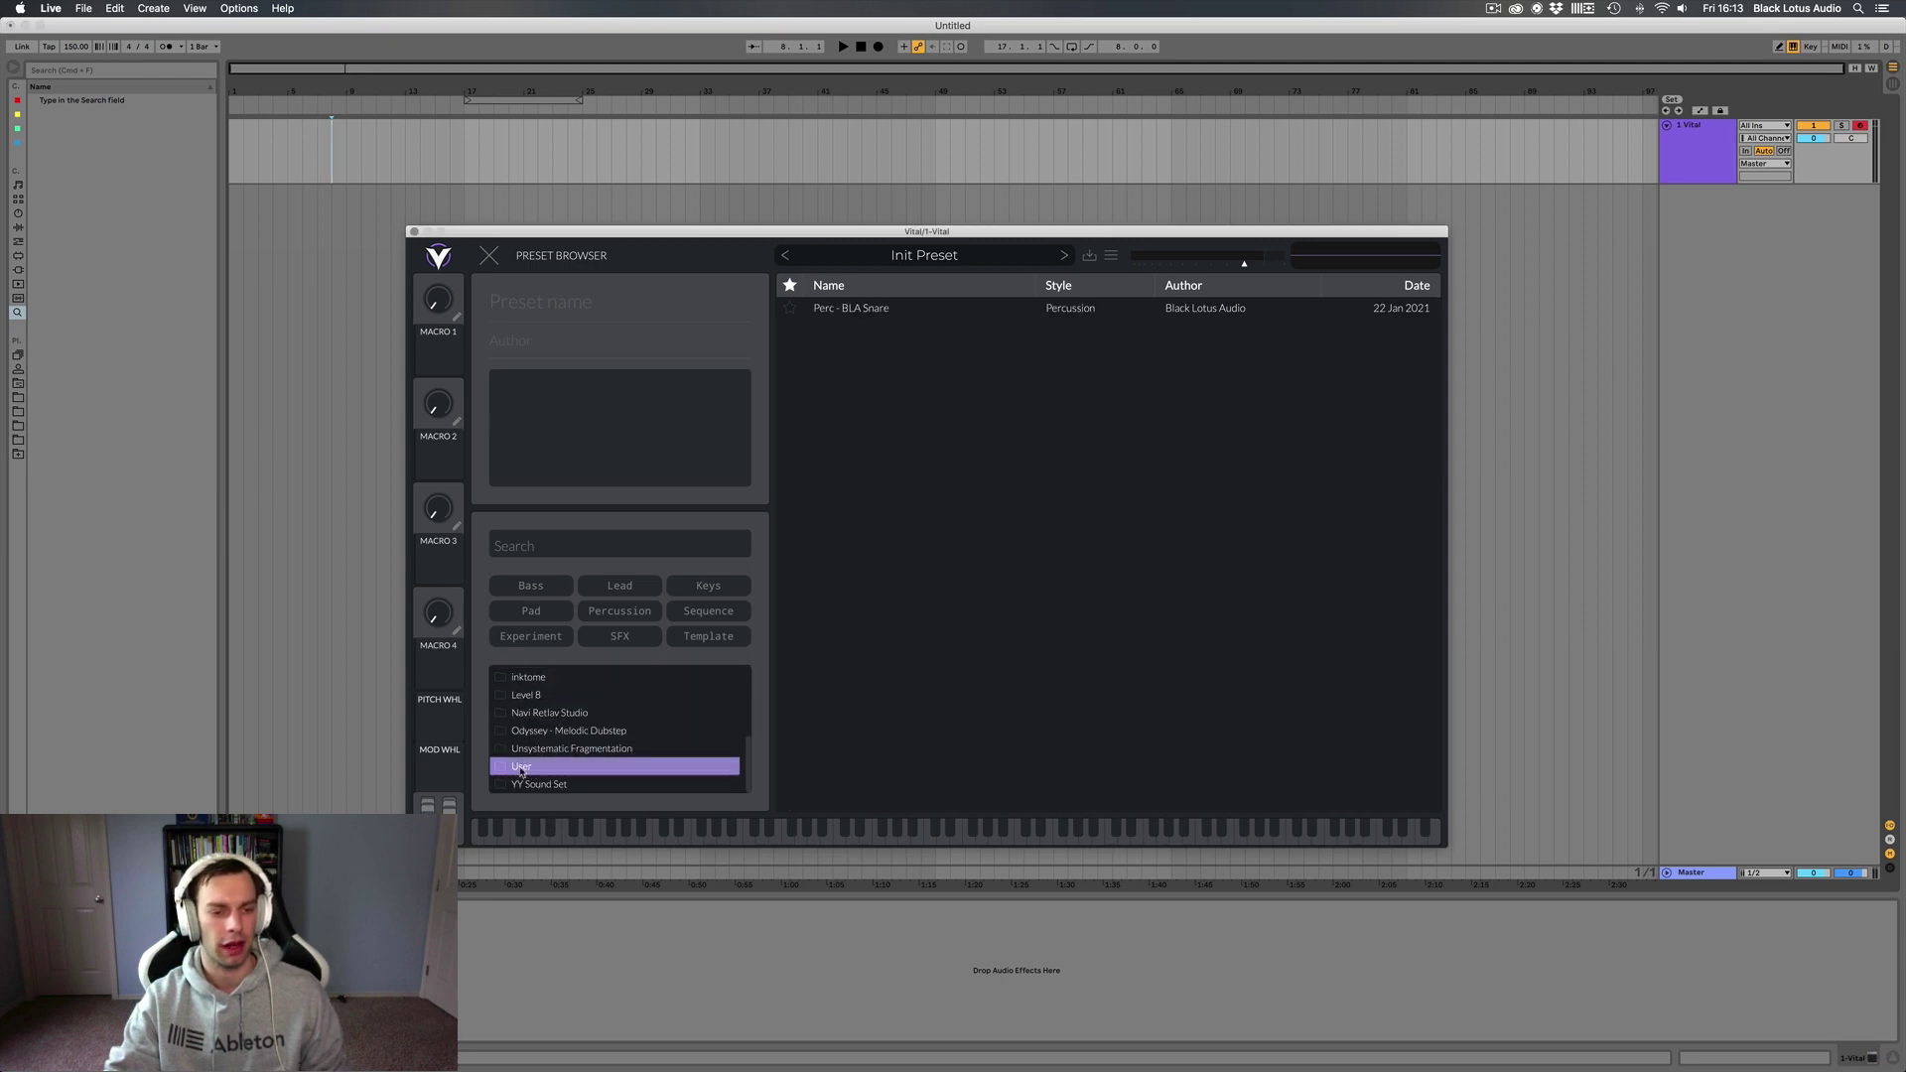
# Step: Show Vital's presets and DRUMS in Finder, and open Odyssey > Dubstep > Presets in a second window
pyautogui.doubleClick(533, 771)
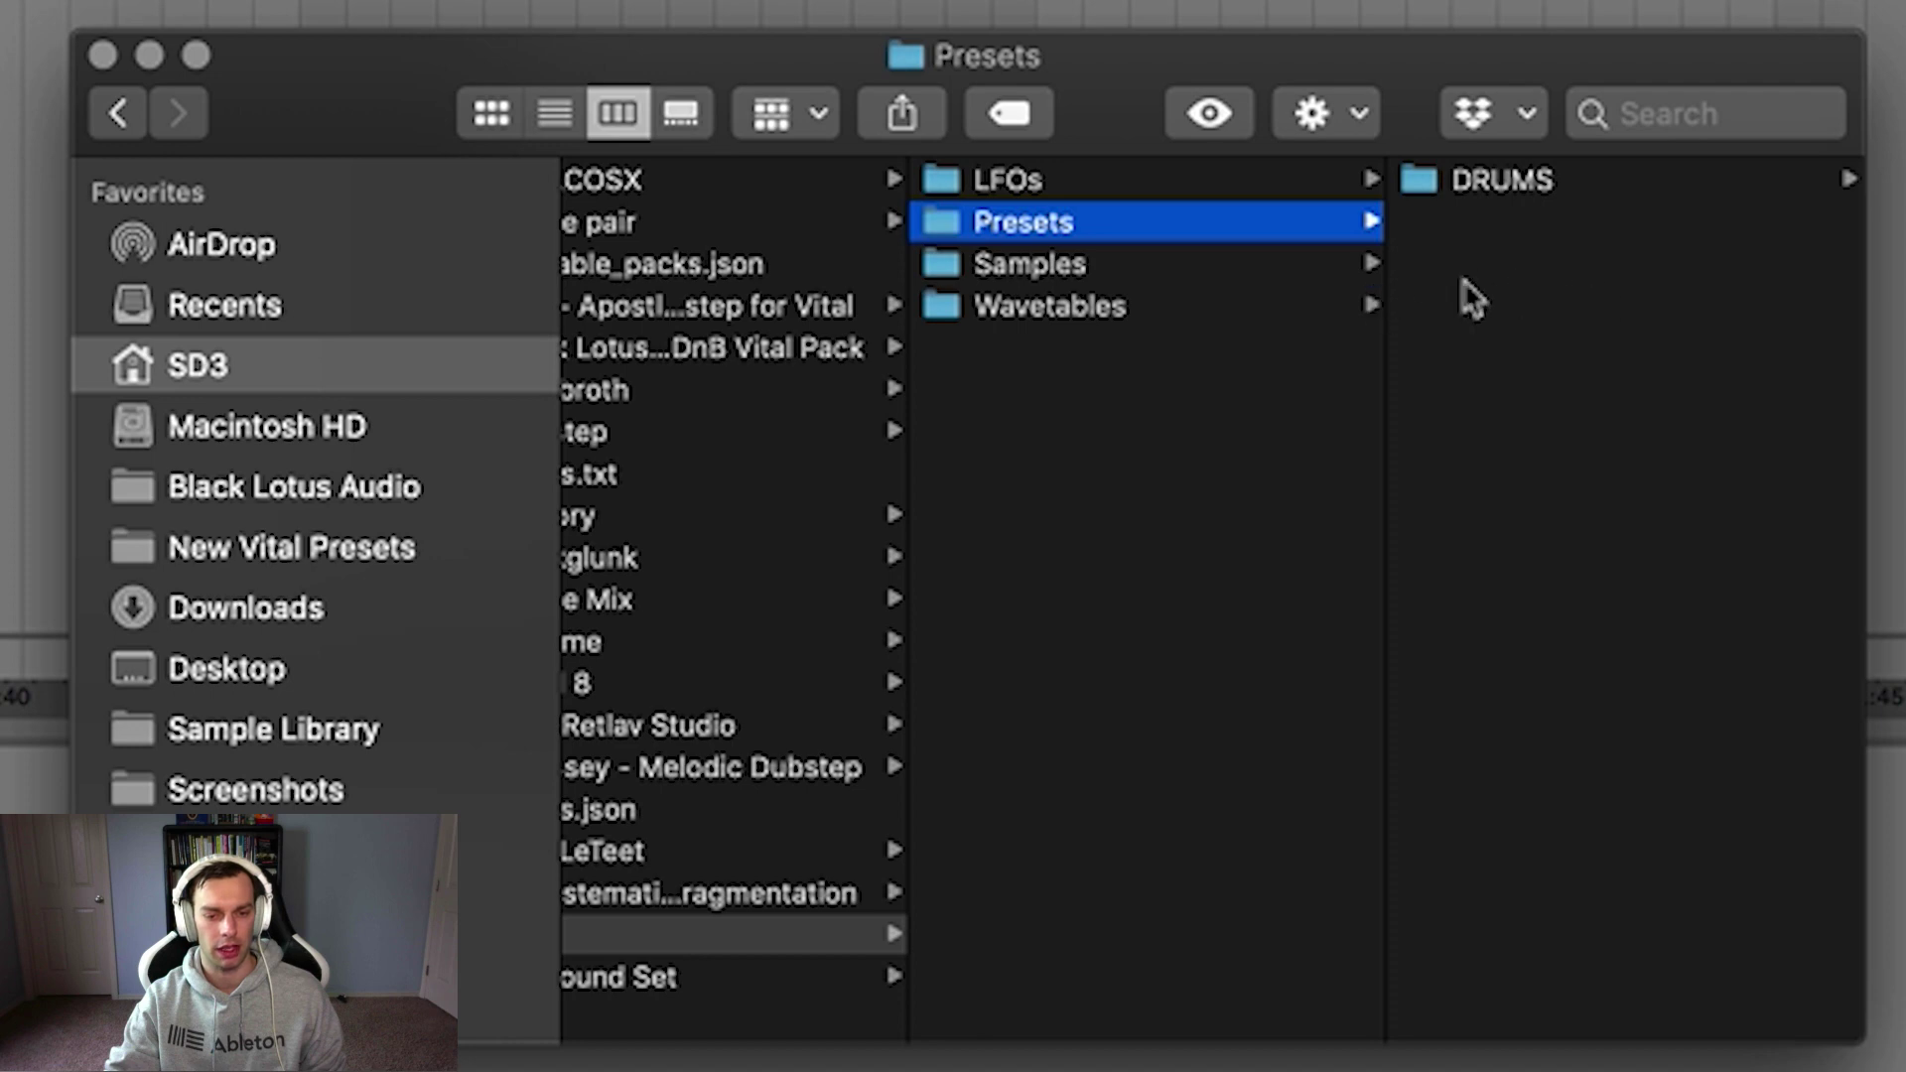
pyautogui.click(1479, 194)
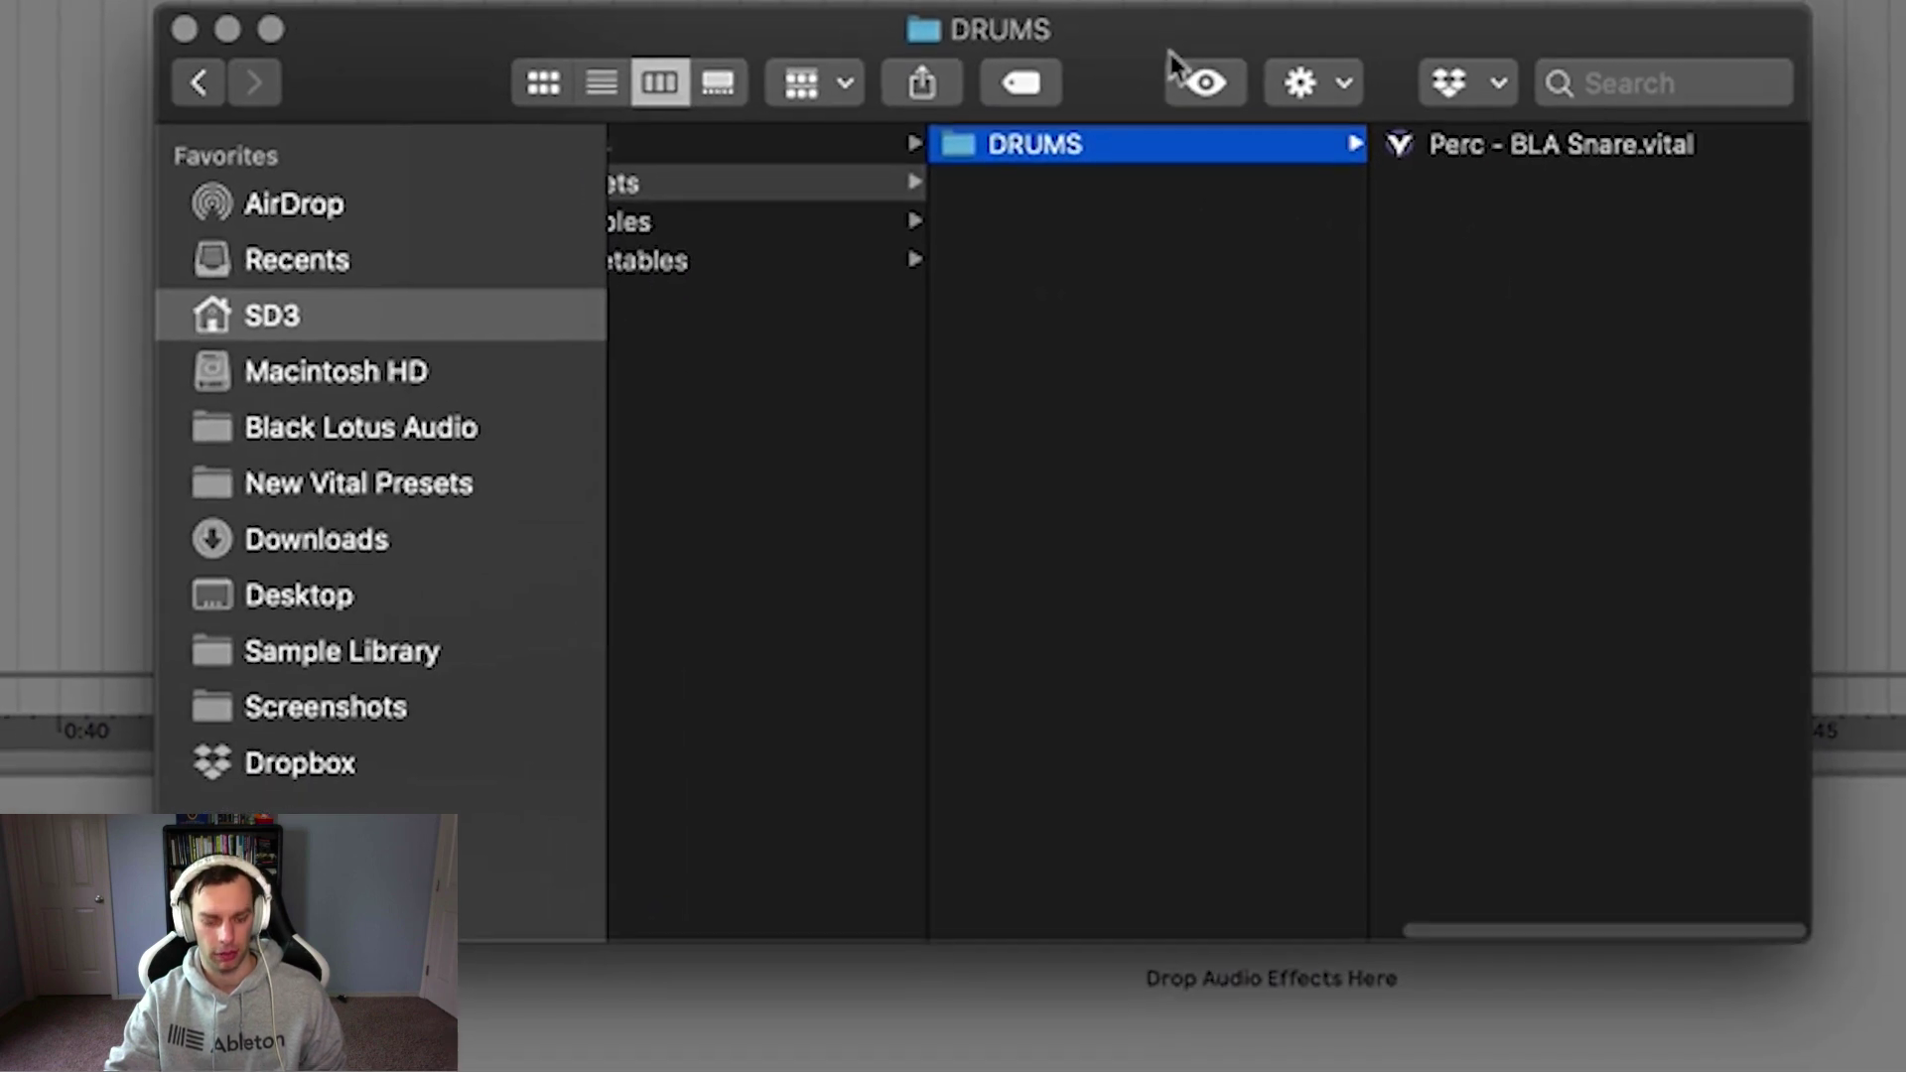
pyautogui.press('super+n')
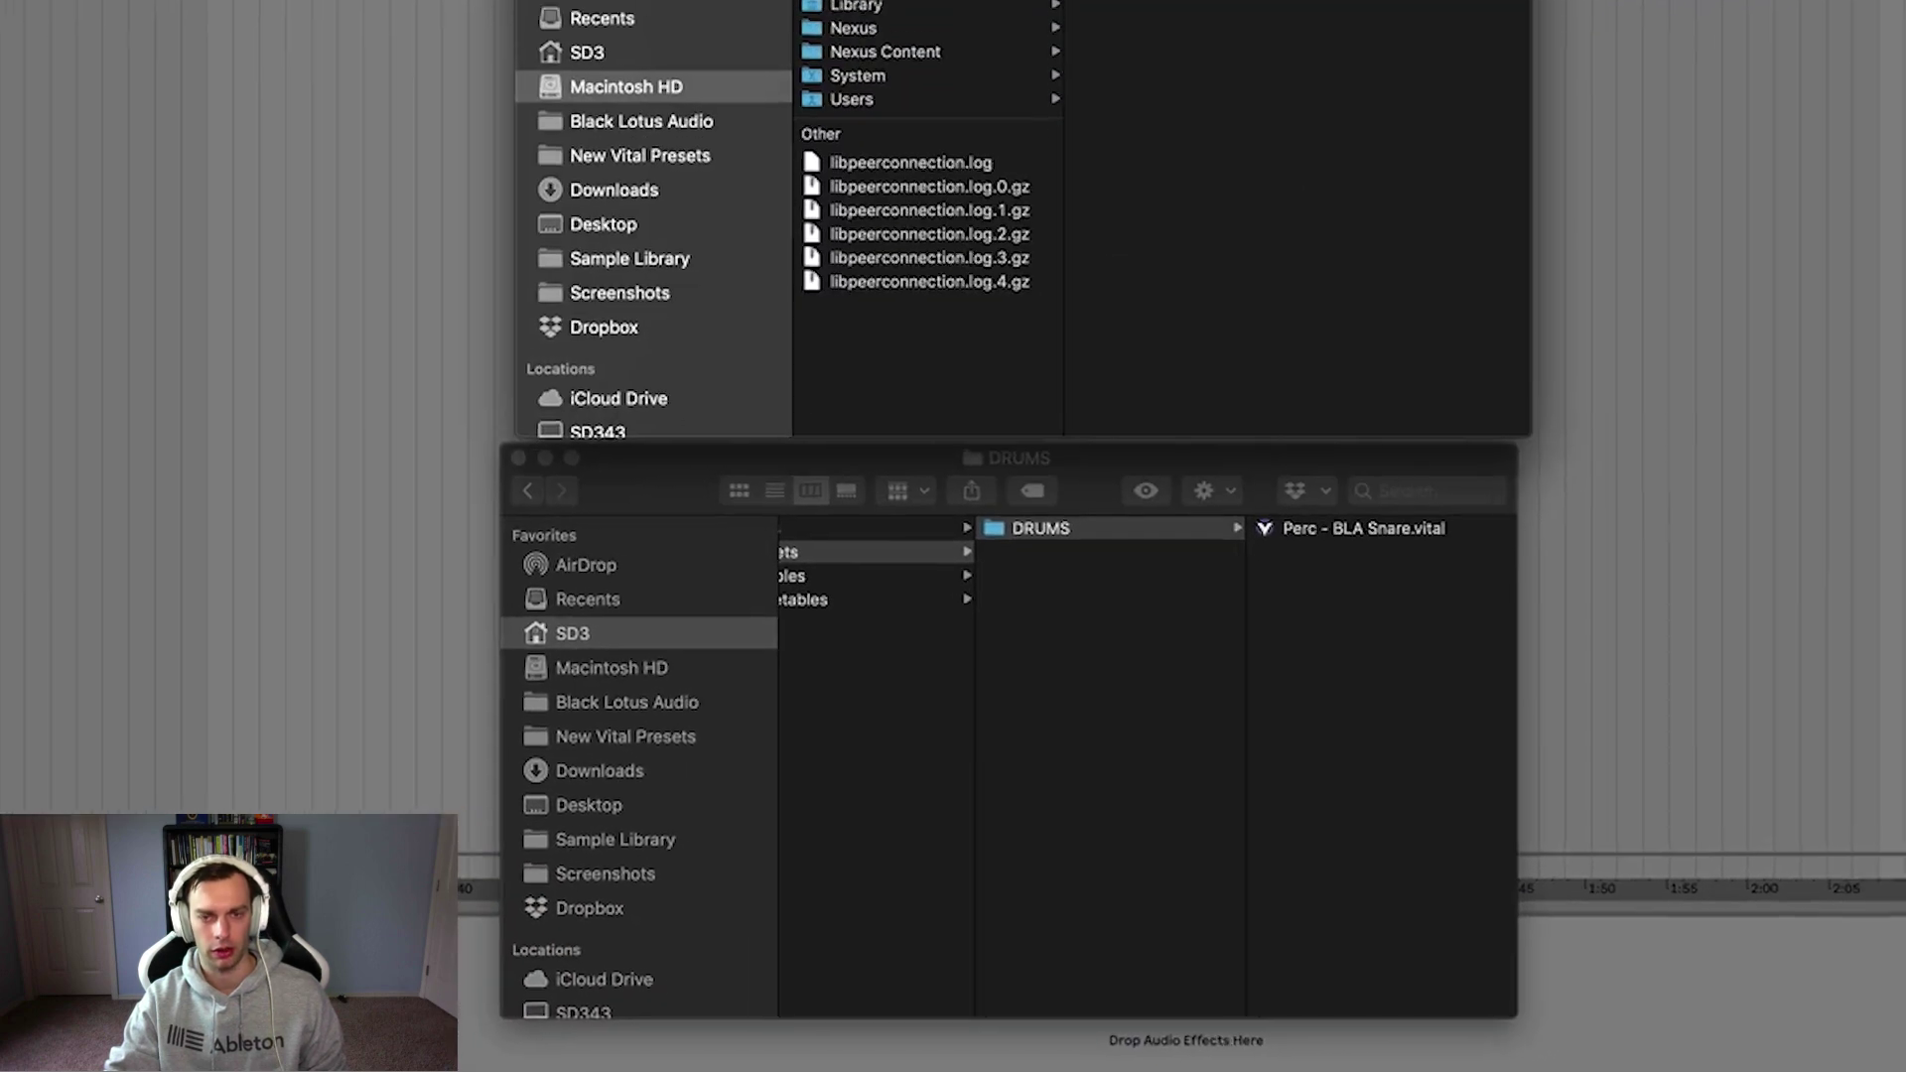
pyautogui.click(641, 155)
pyautogui.click(936, 120)
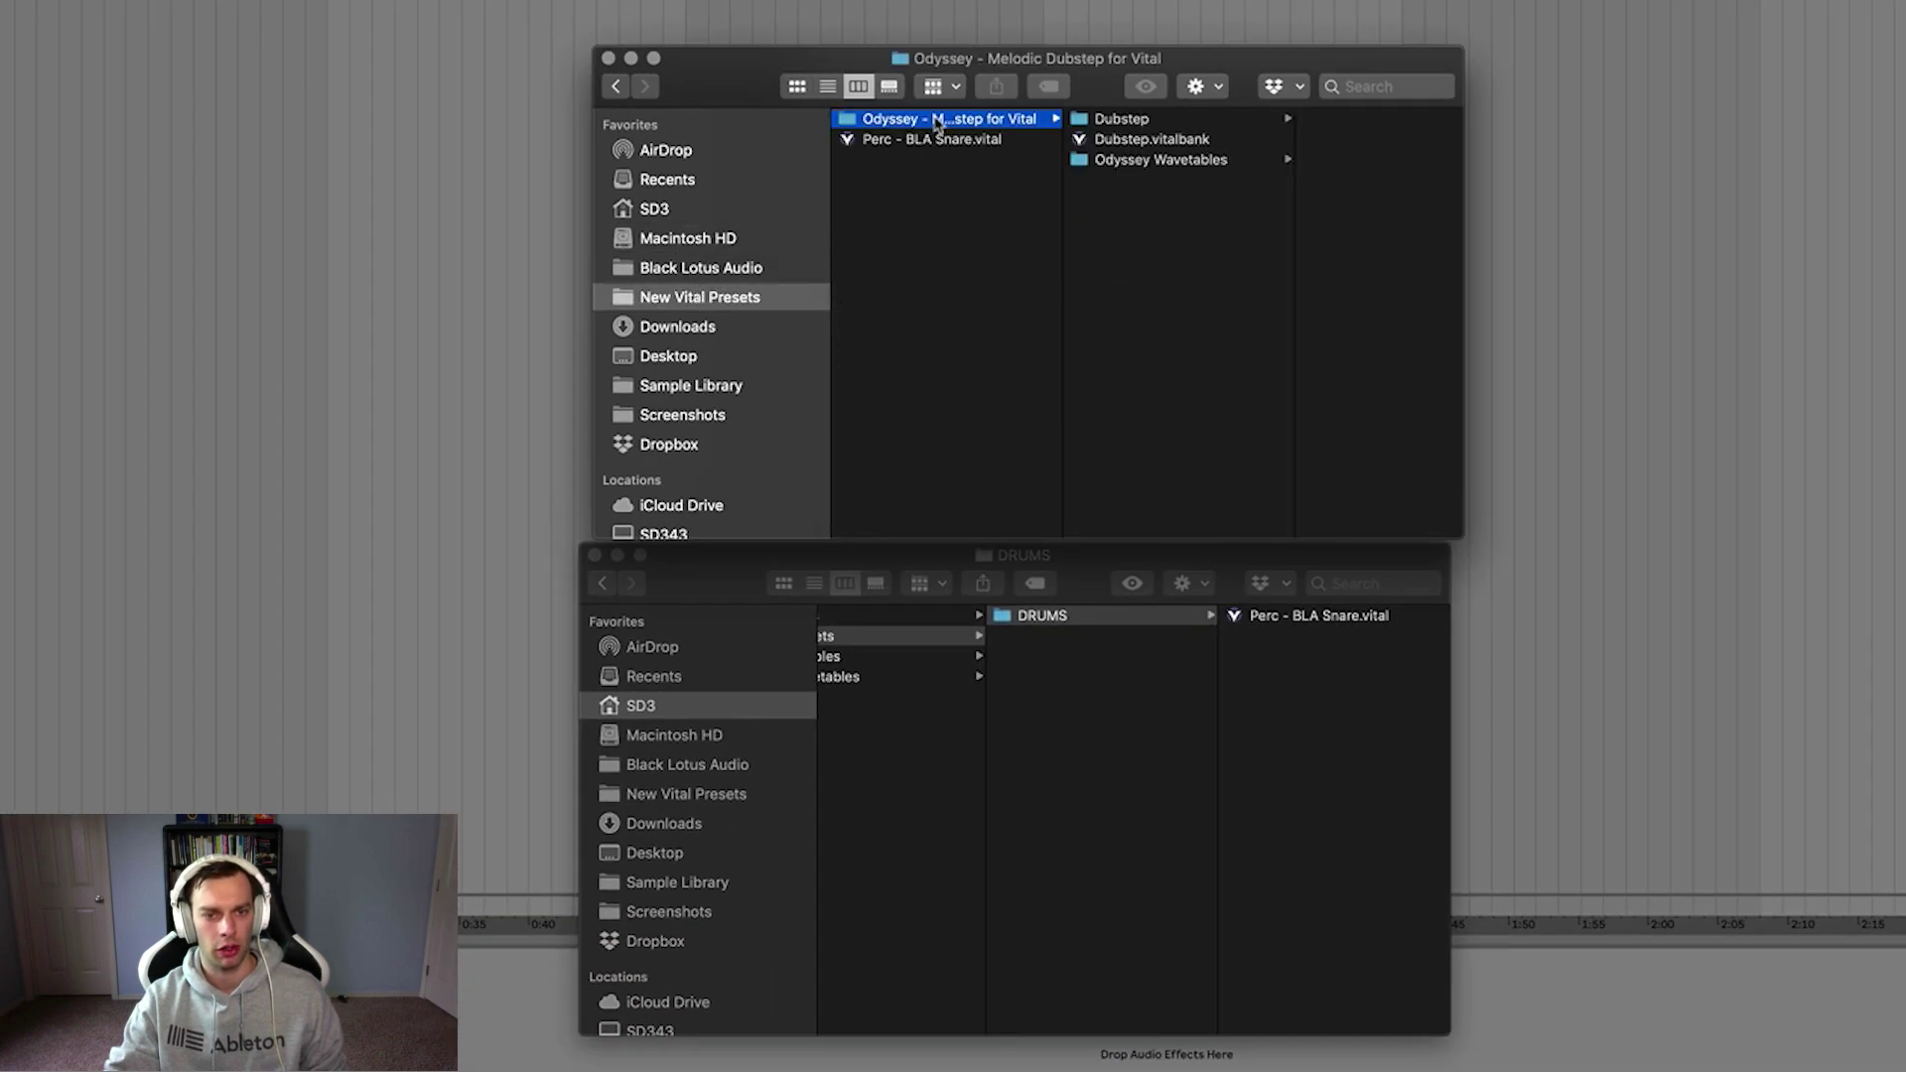
pyautogui.click(1137, 123)
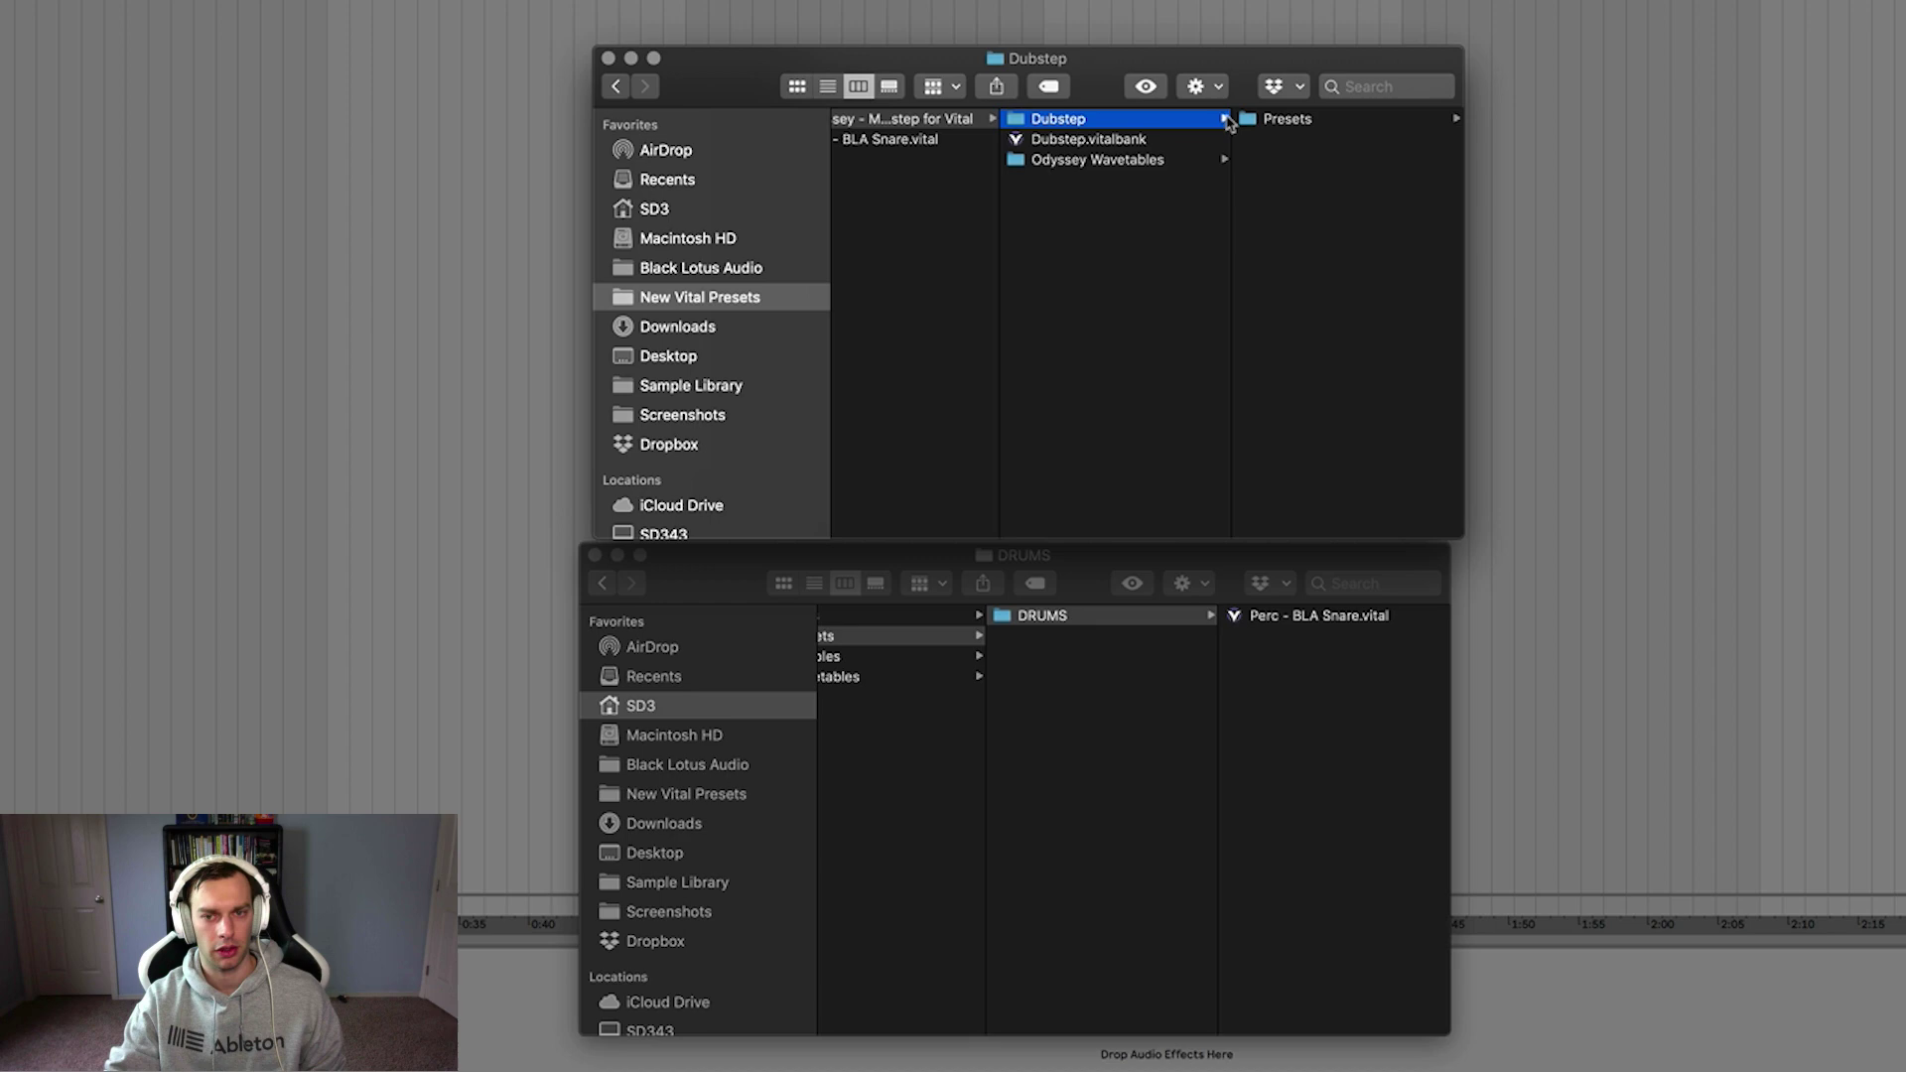
pyautogui.click(1294, 121)
# Step: Drag the Onyx Eyes through Second Nature presets into DRUMS, then undo the move
pyautogui.scroll(-15, 1299, 134)
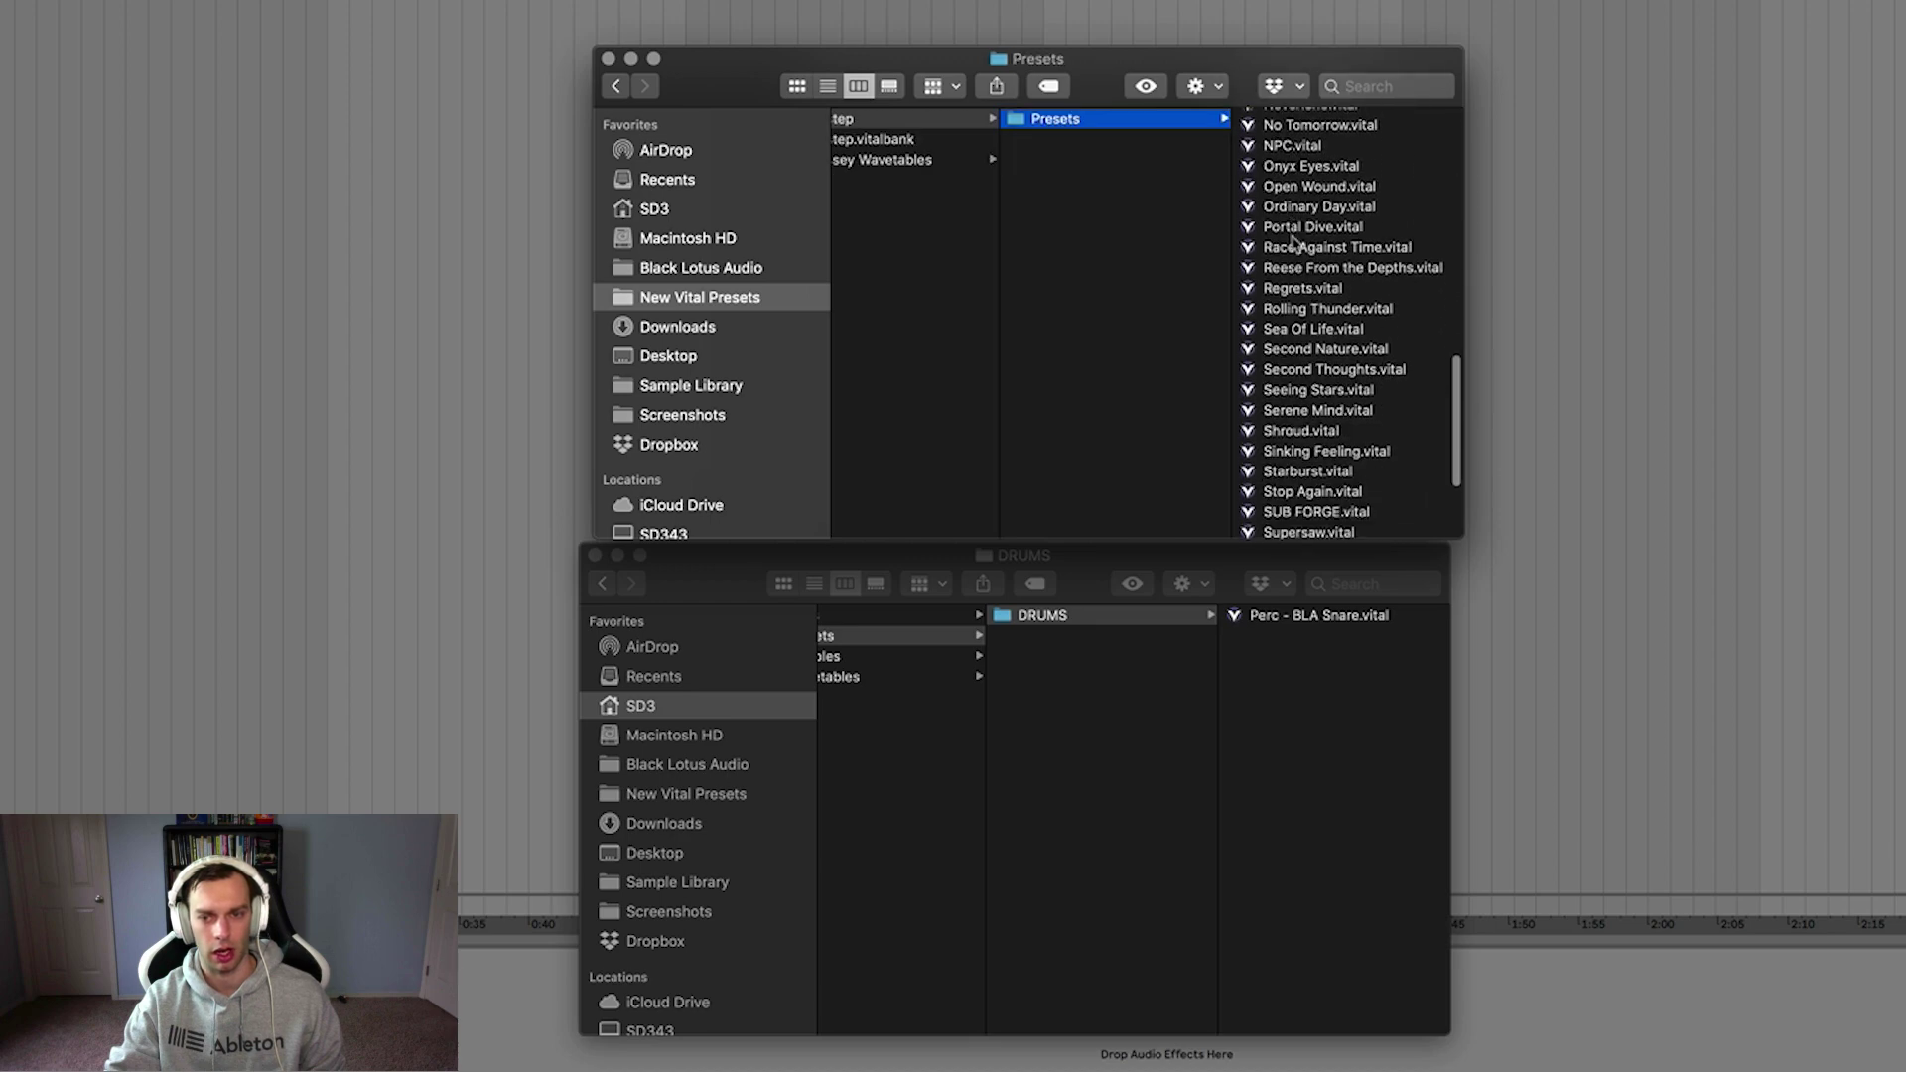
pyautogui.click(1300, 150)
pyautogui.keyDown('shift'); pyautogui.click(1053, 333); pyautogui.keyUp('shift')
pyautogui.moveTo(1082, 270); pyautogui.dragTo(1281, 745)
pyautogui.press('super+z')
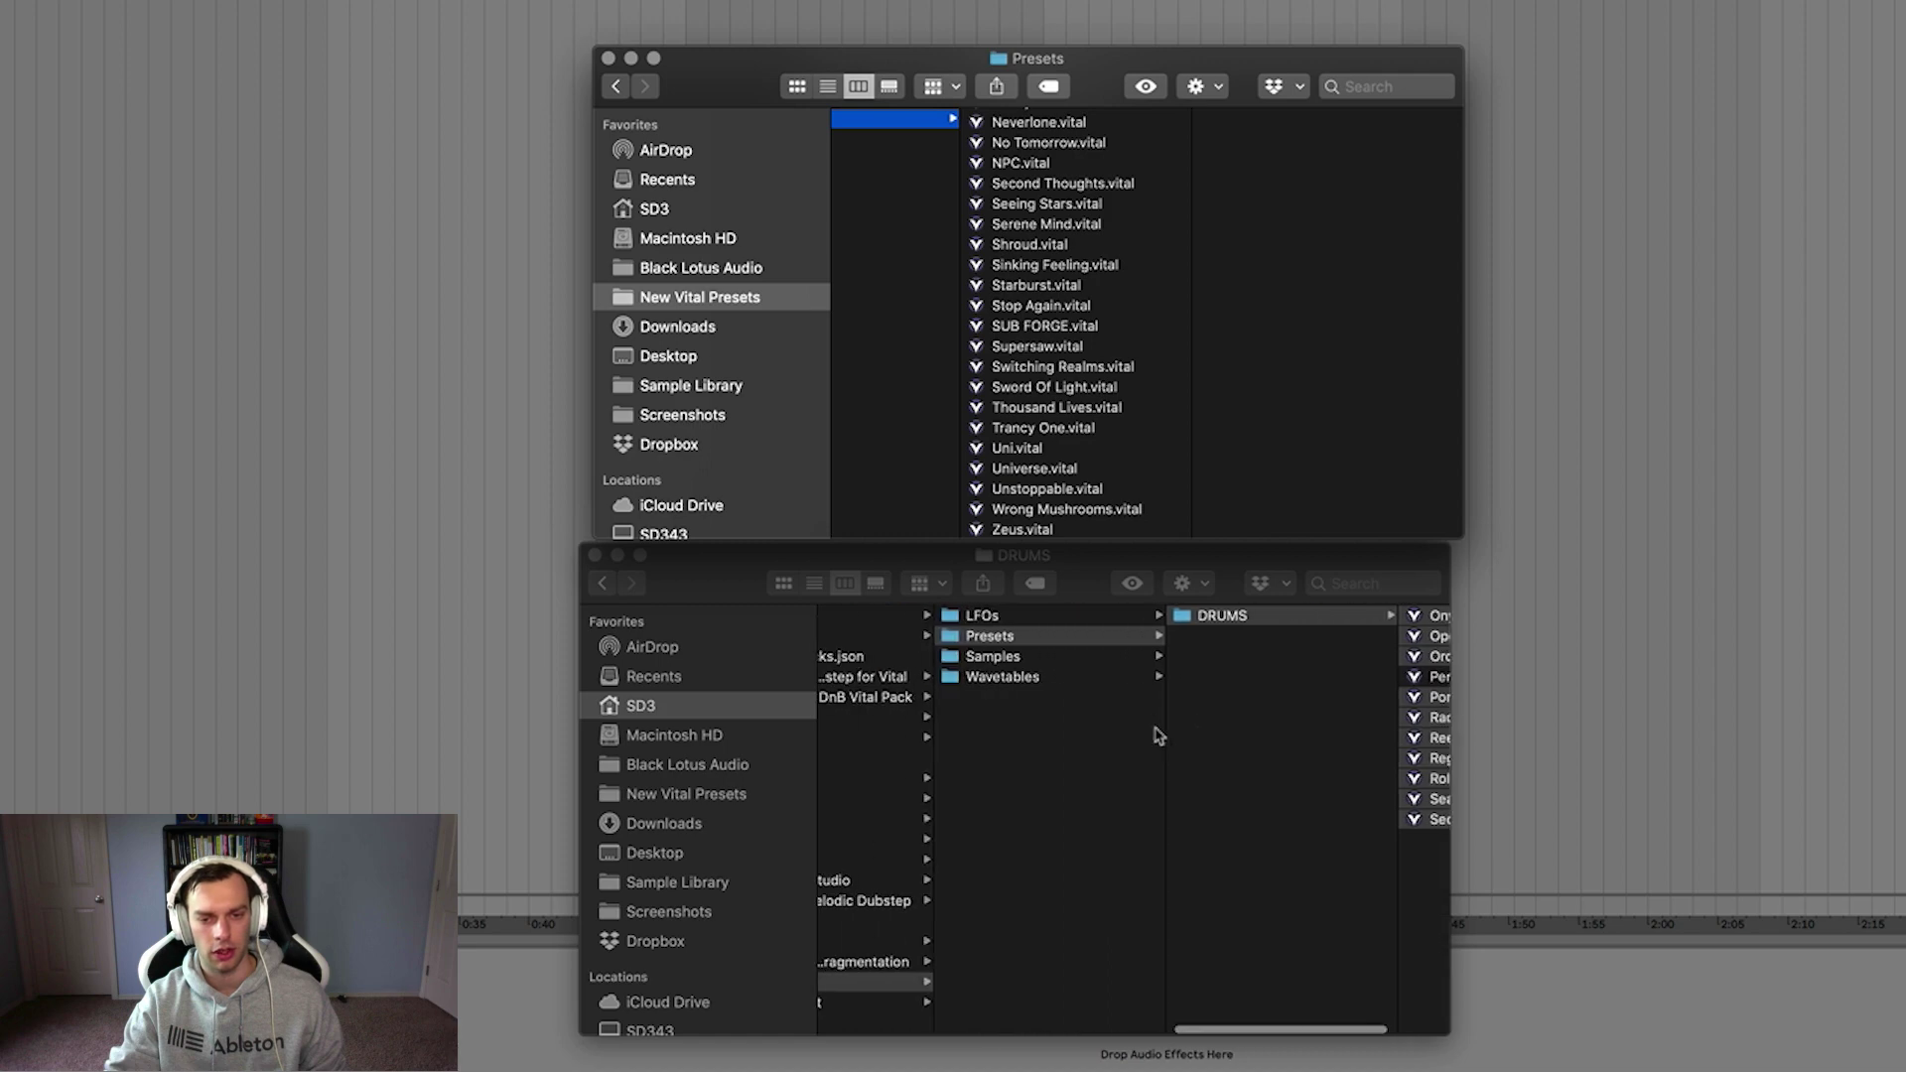
# Step: Create an Odyssey Beta folder beside DRUMS and move Regrets through Sinking Feeling into it
pyautogui.rightClick(1114, 680)
pyautogui.click(1122, 681)
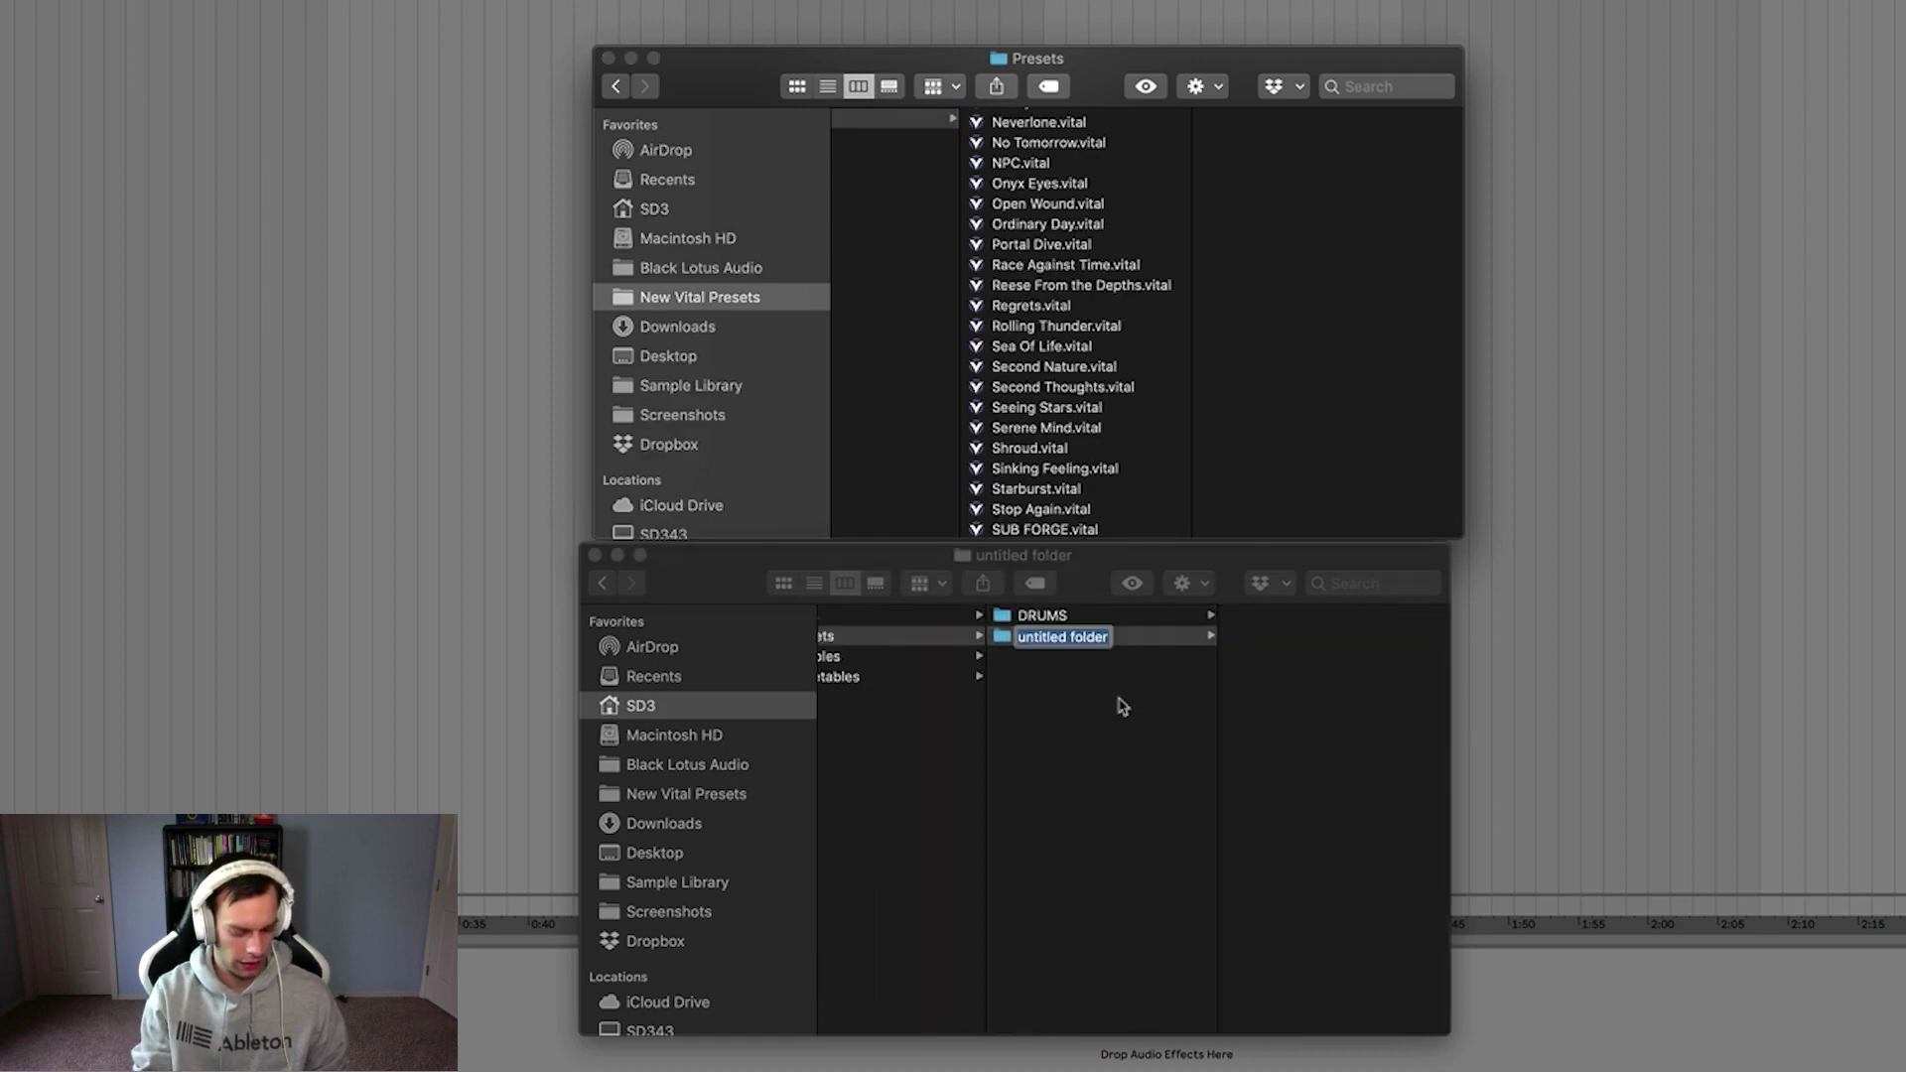
pyautogui.write('Od')
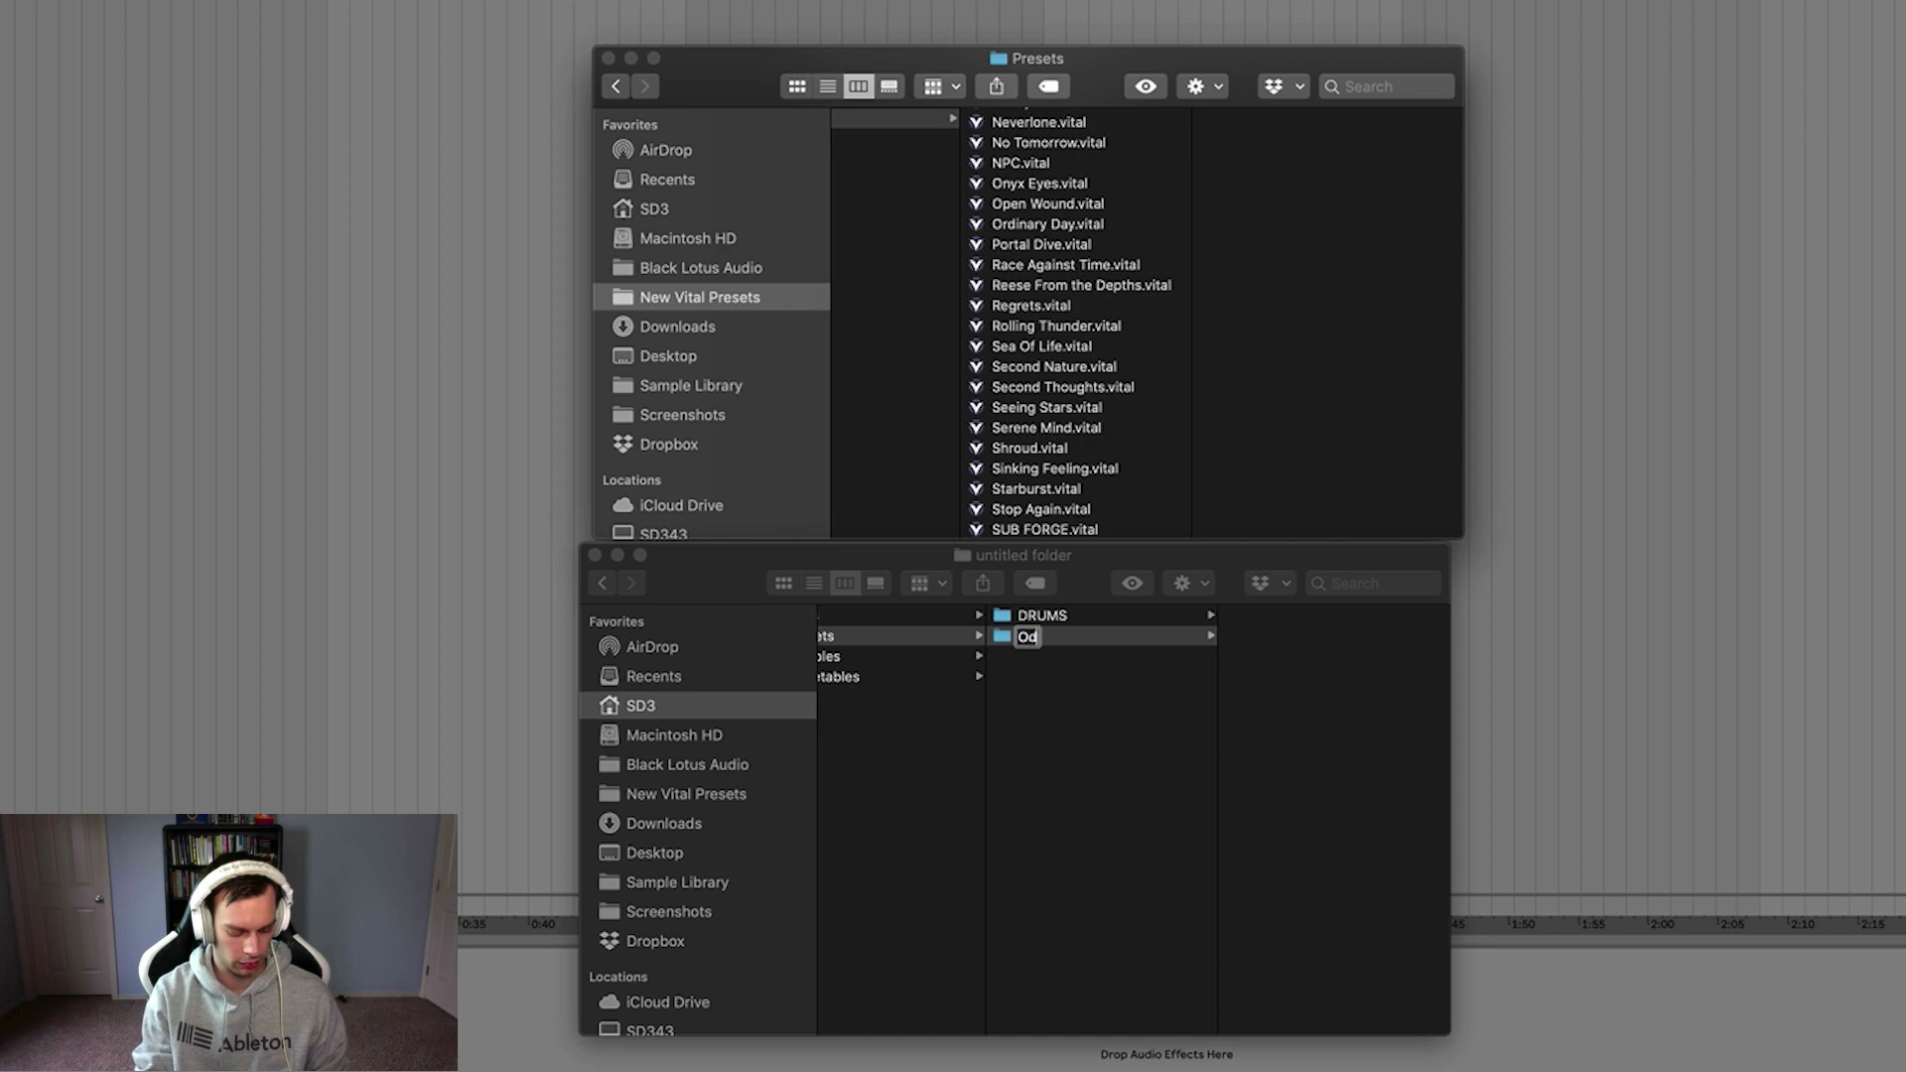
pyautogui.write('yssey Be')
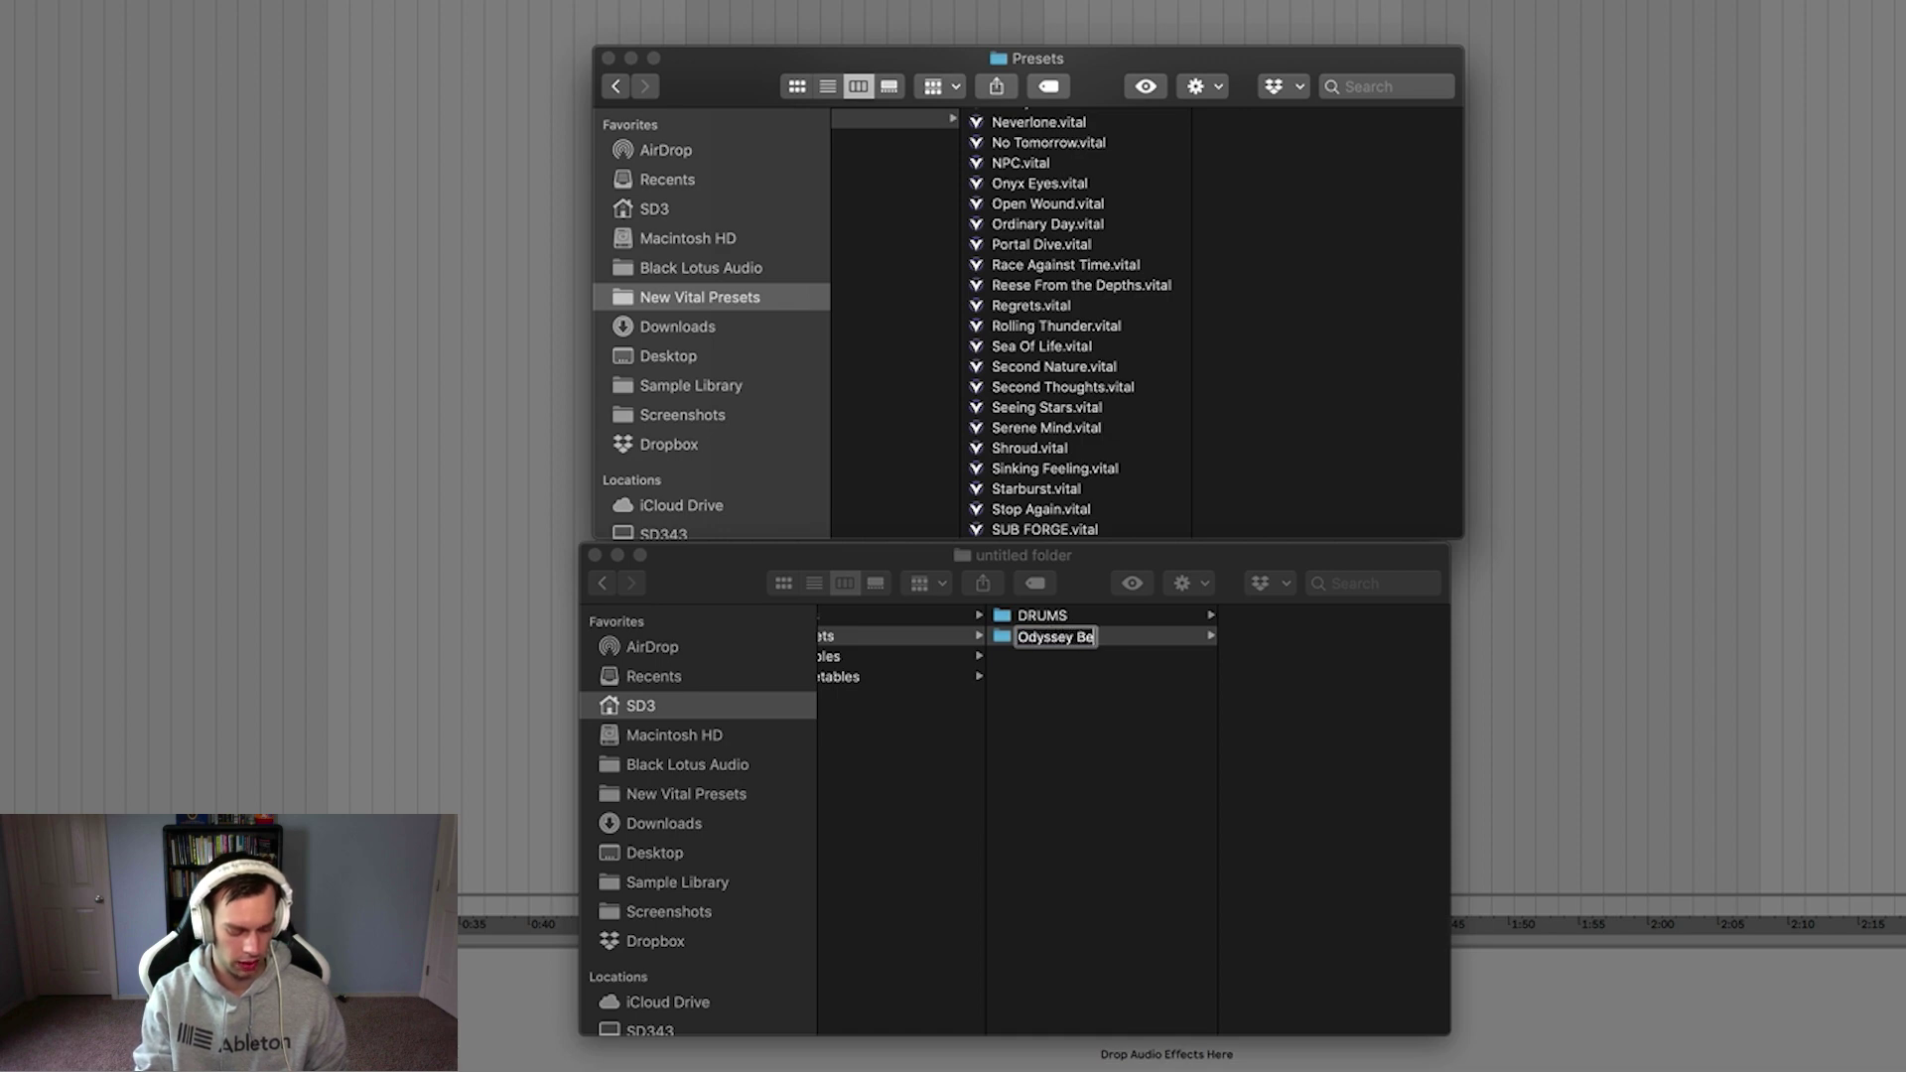
pyautogui.write('ta')
pyautogui.press('Return')
pyautogui.click(1031, 305)
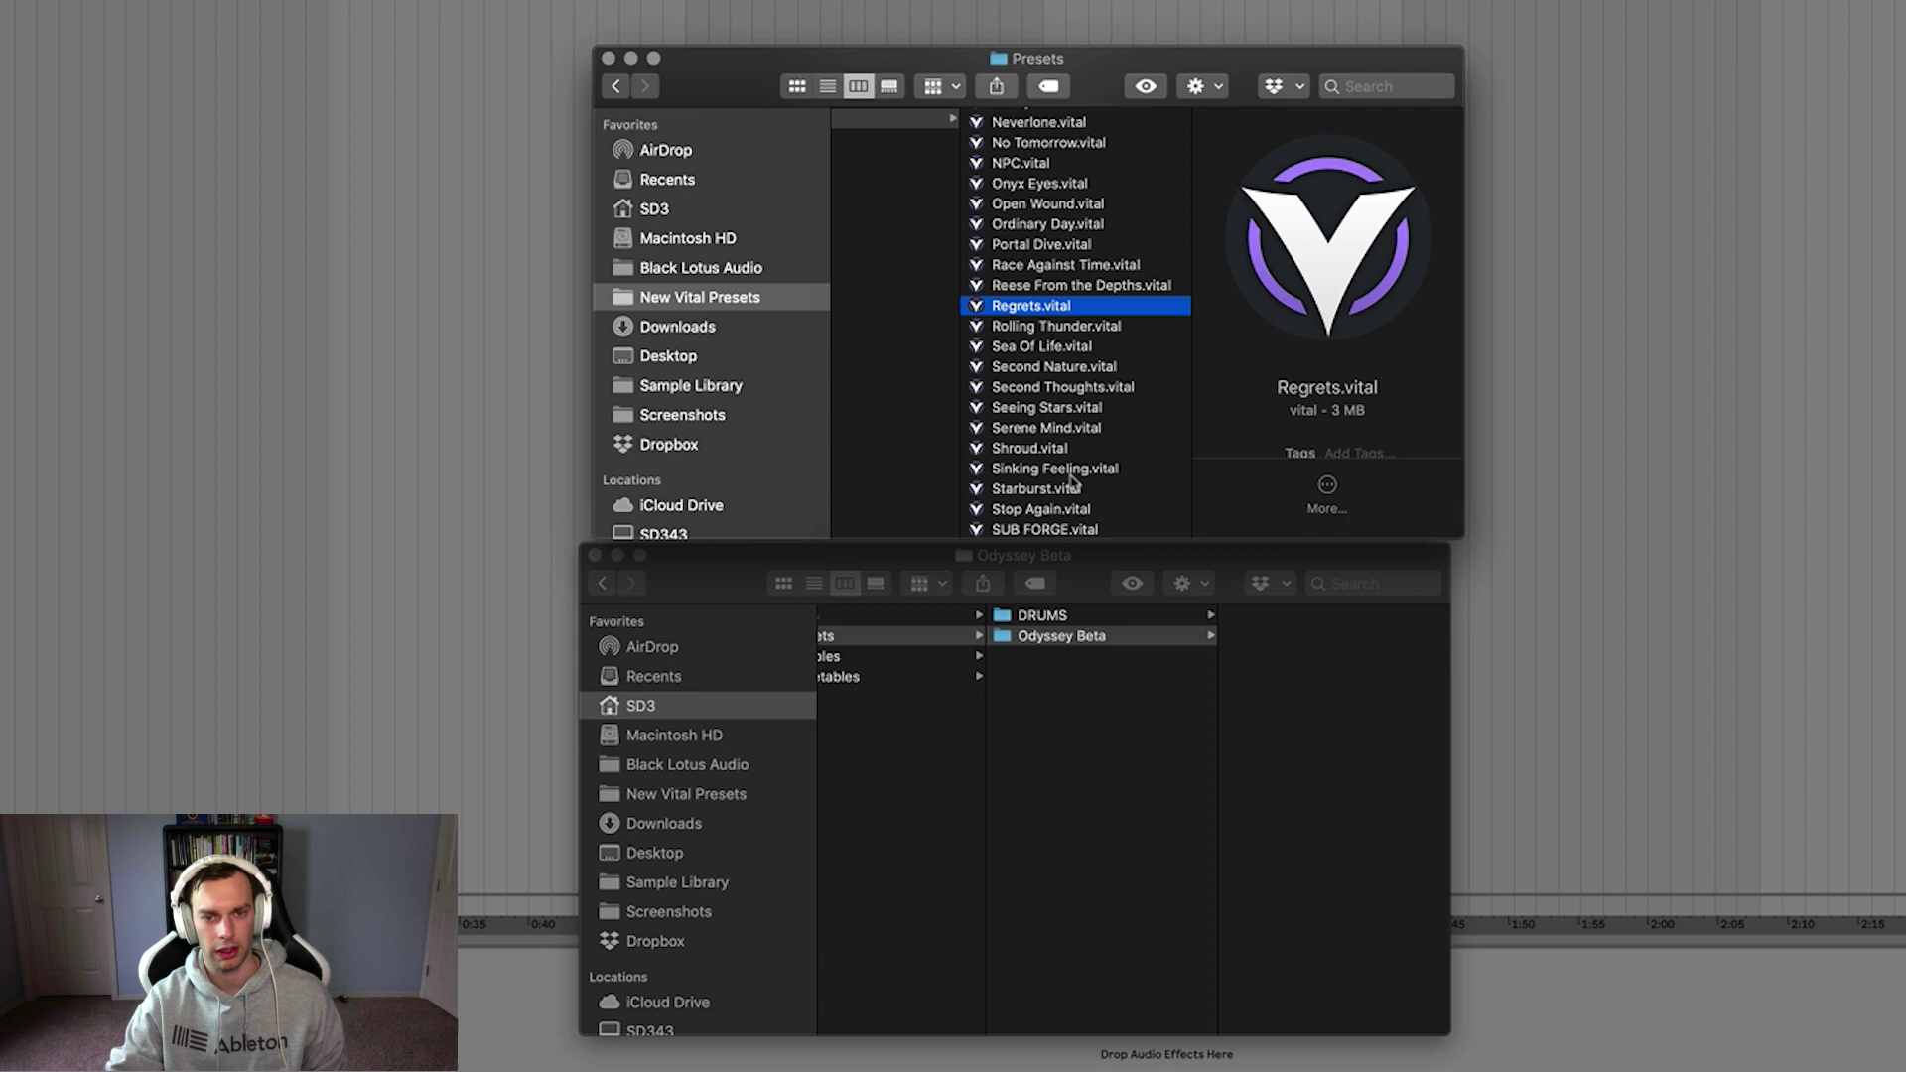
pyautogui.keyDown('shift'); pyautogui.click(1055, 468); pyautogui.keyUp('shift')
pyautogui.moveTo(1045, 377); pyautogui.dragTo(1037, 636)
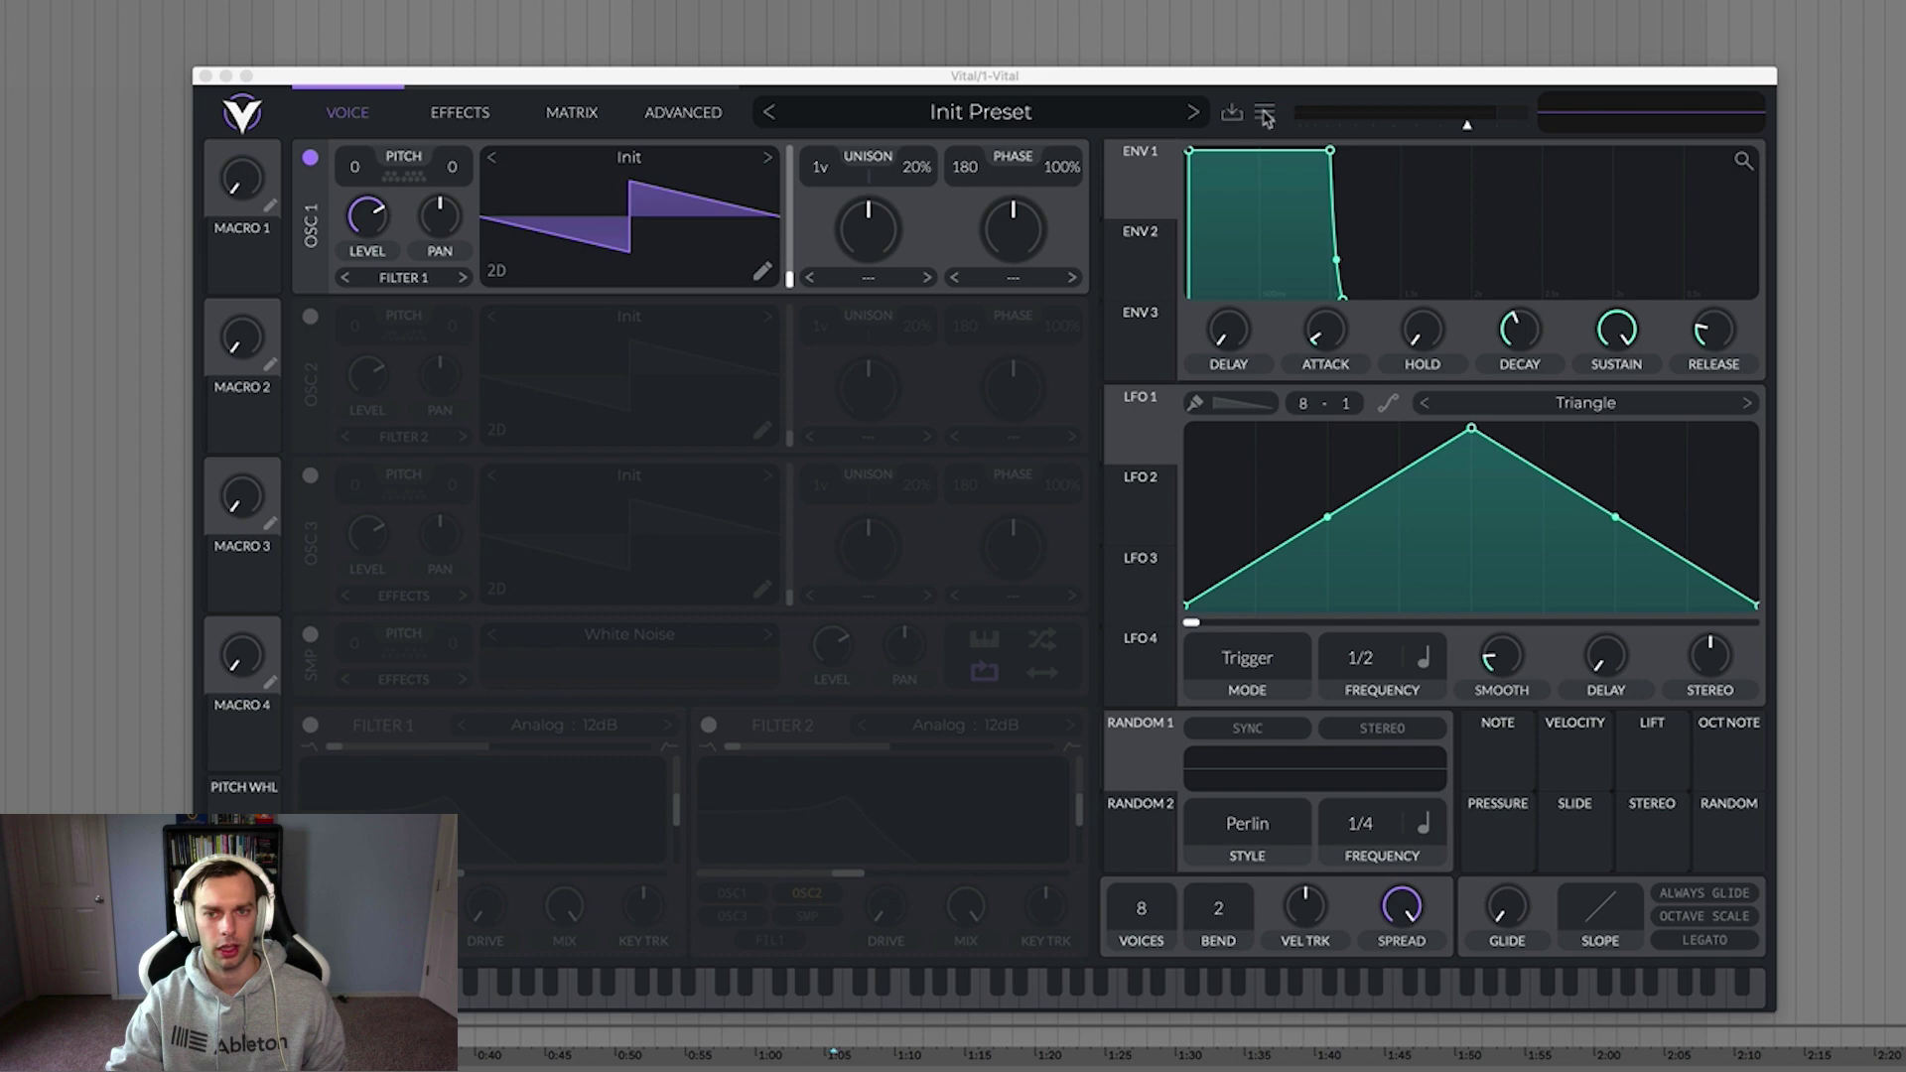
# Step: Open Browse Presets, select the User folder, then the subfolder holding the moved presets
pyautogui.click(1264, 113)
pyautogui.click(1269, 151)
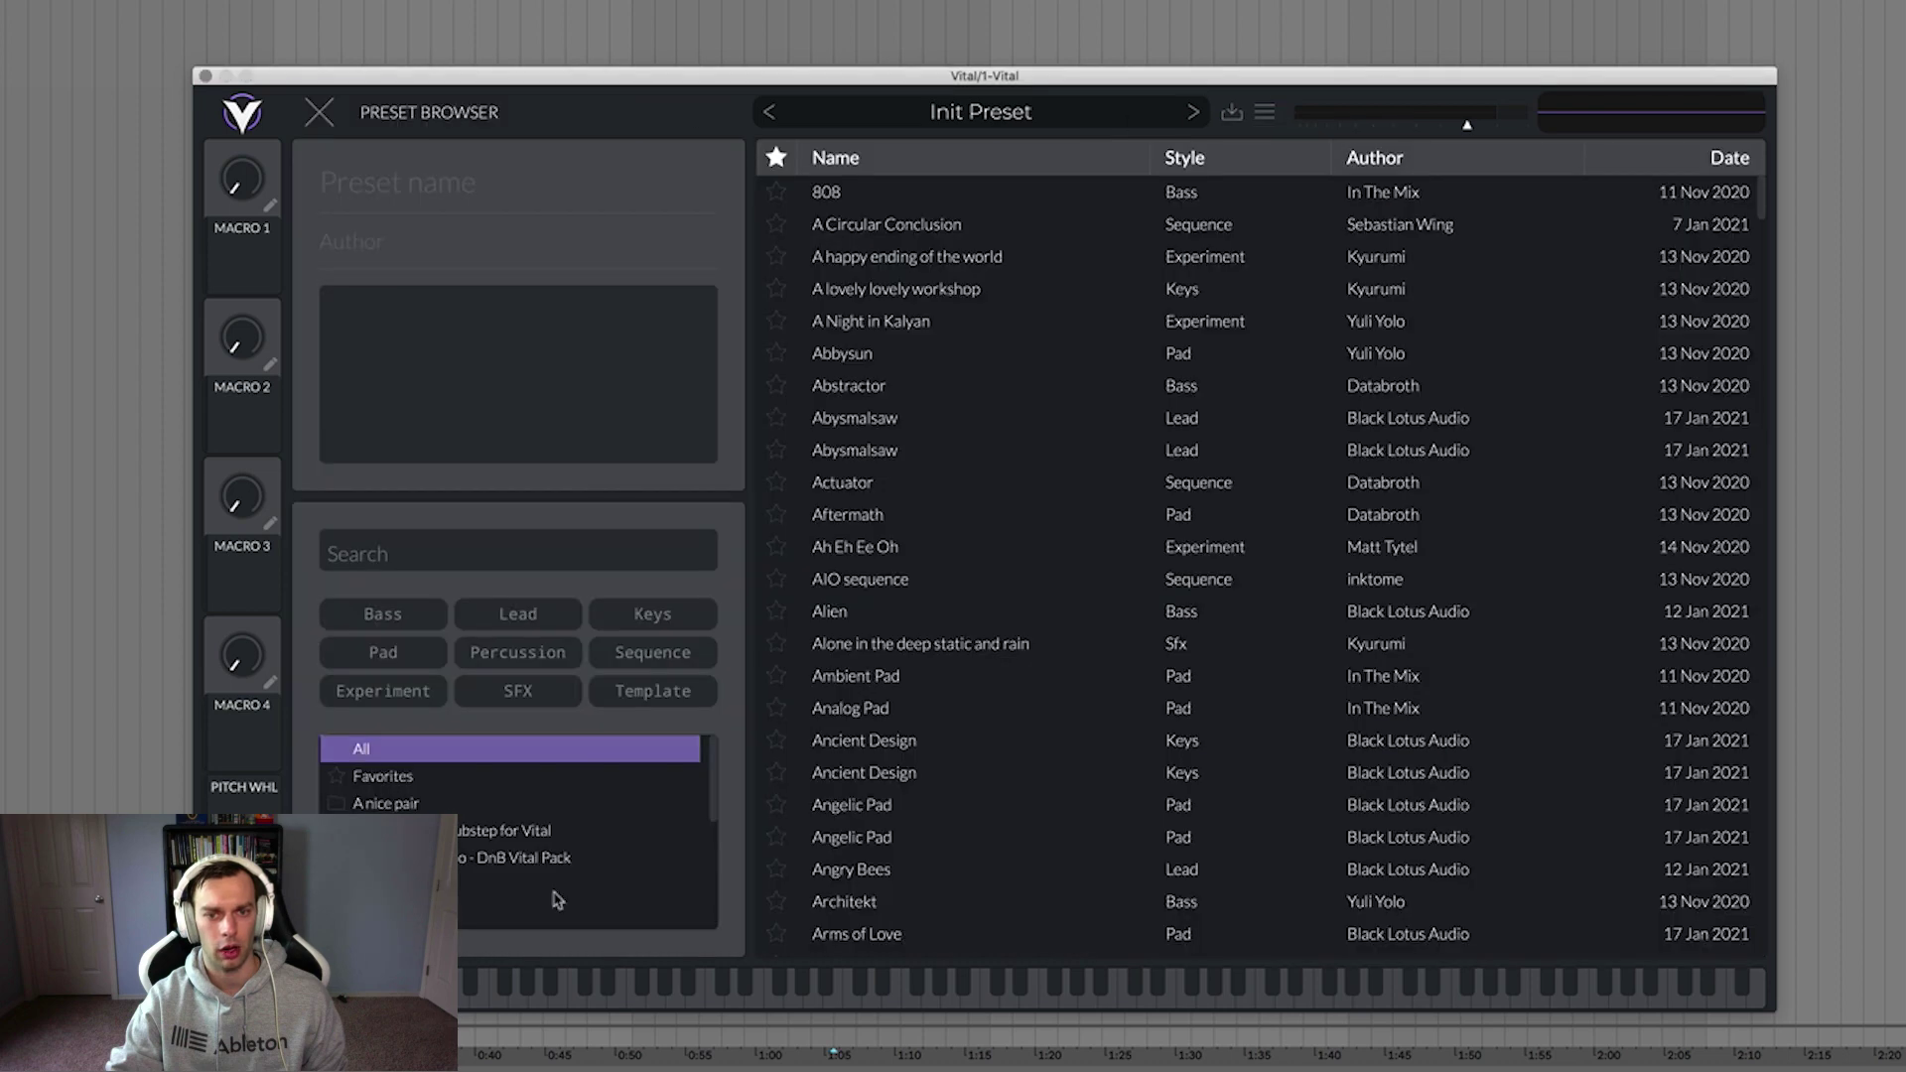
pyautogui.scroll(-3, 516, 824)
pyautogui.click(576, 889)
pyautogui.scroll(-2, 516, 834)
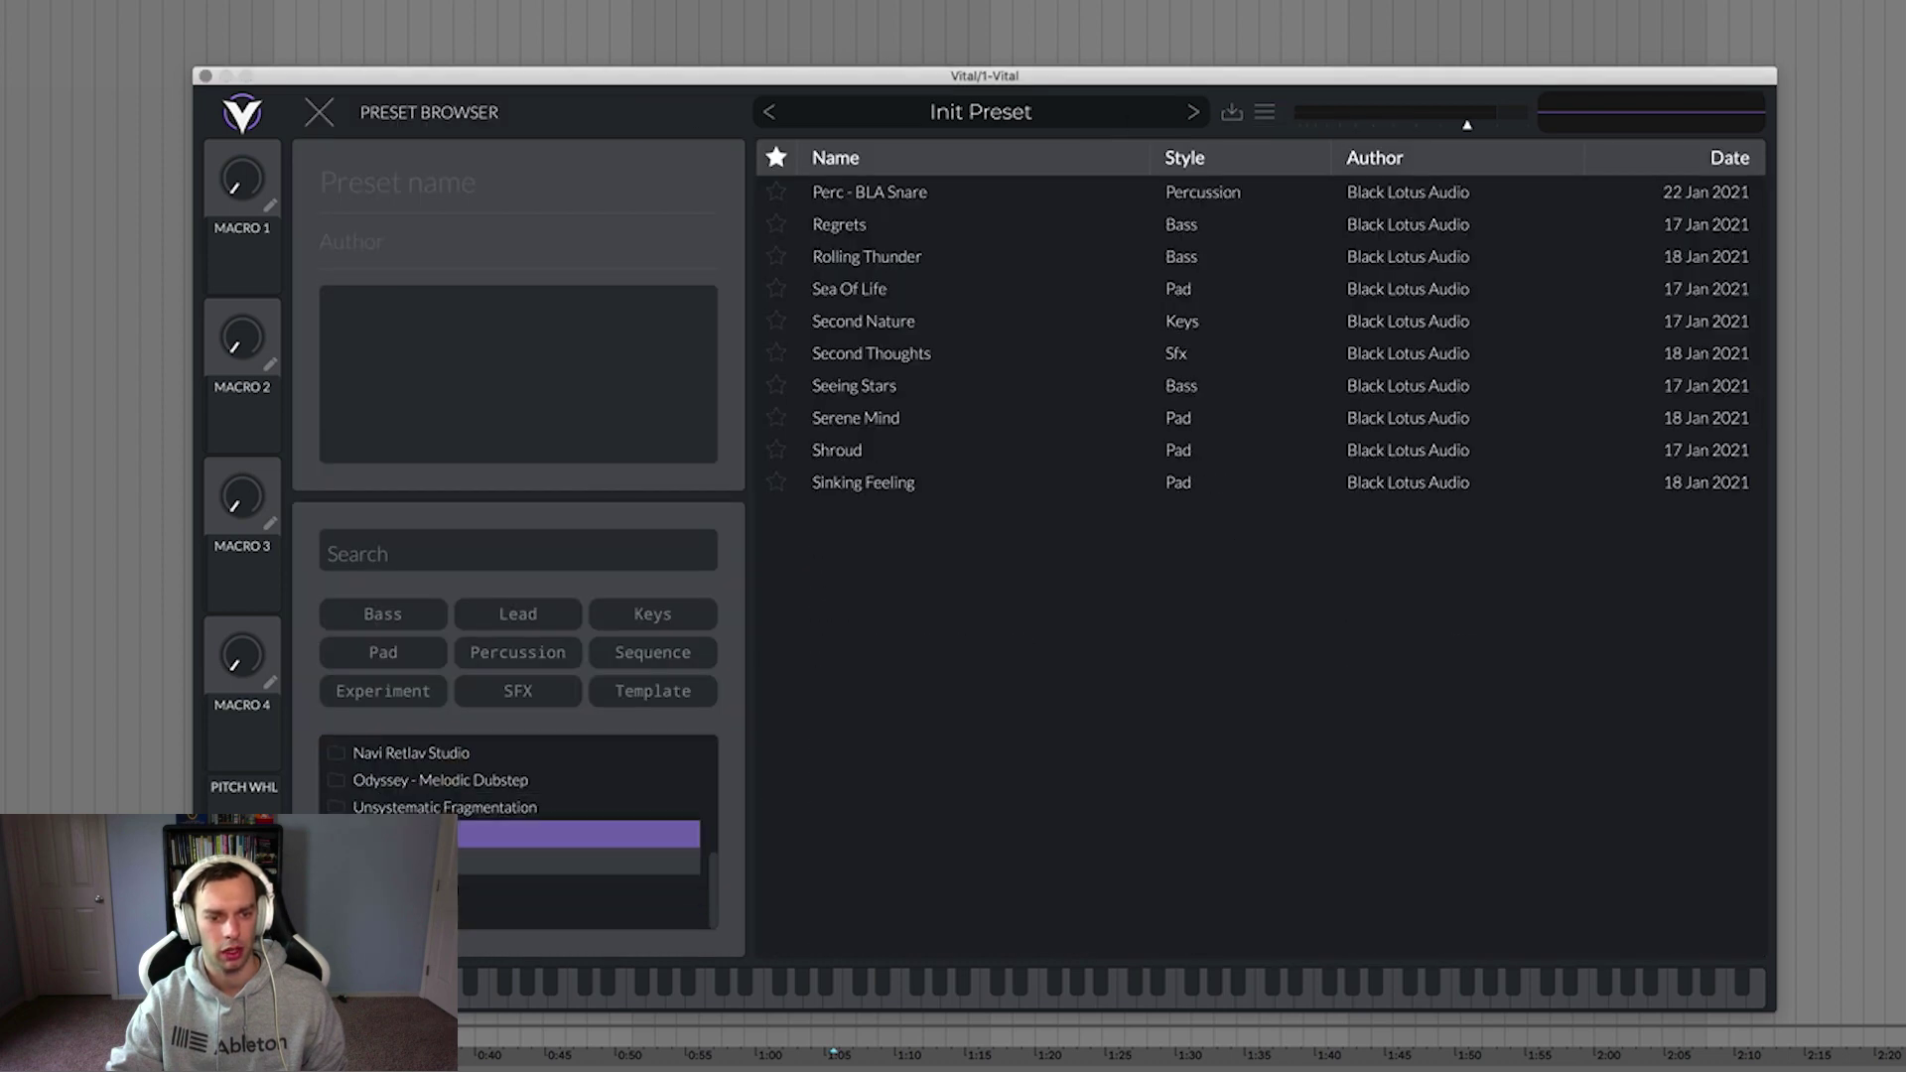
pyautogui.click(576, 861)
pyautogui.click(576, 888)
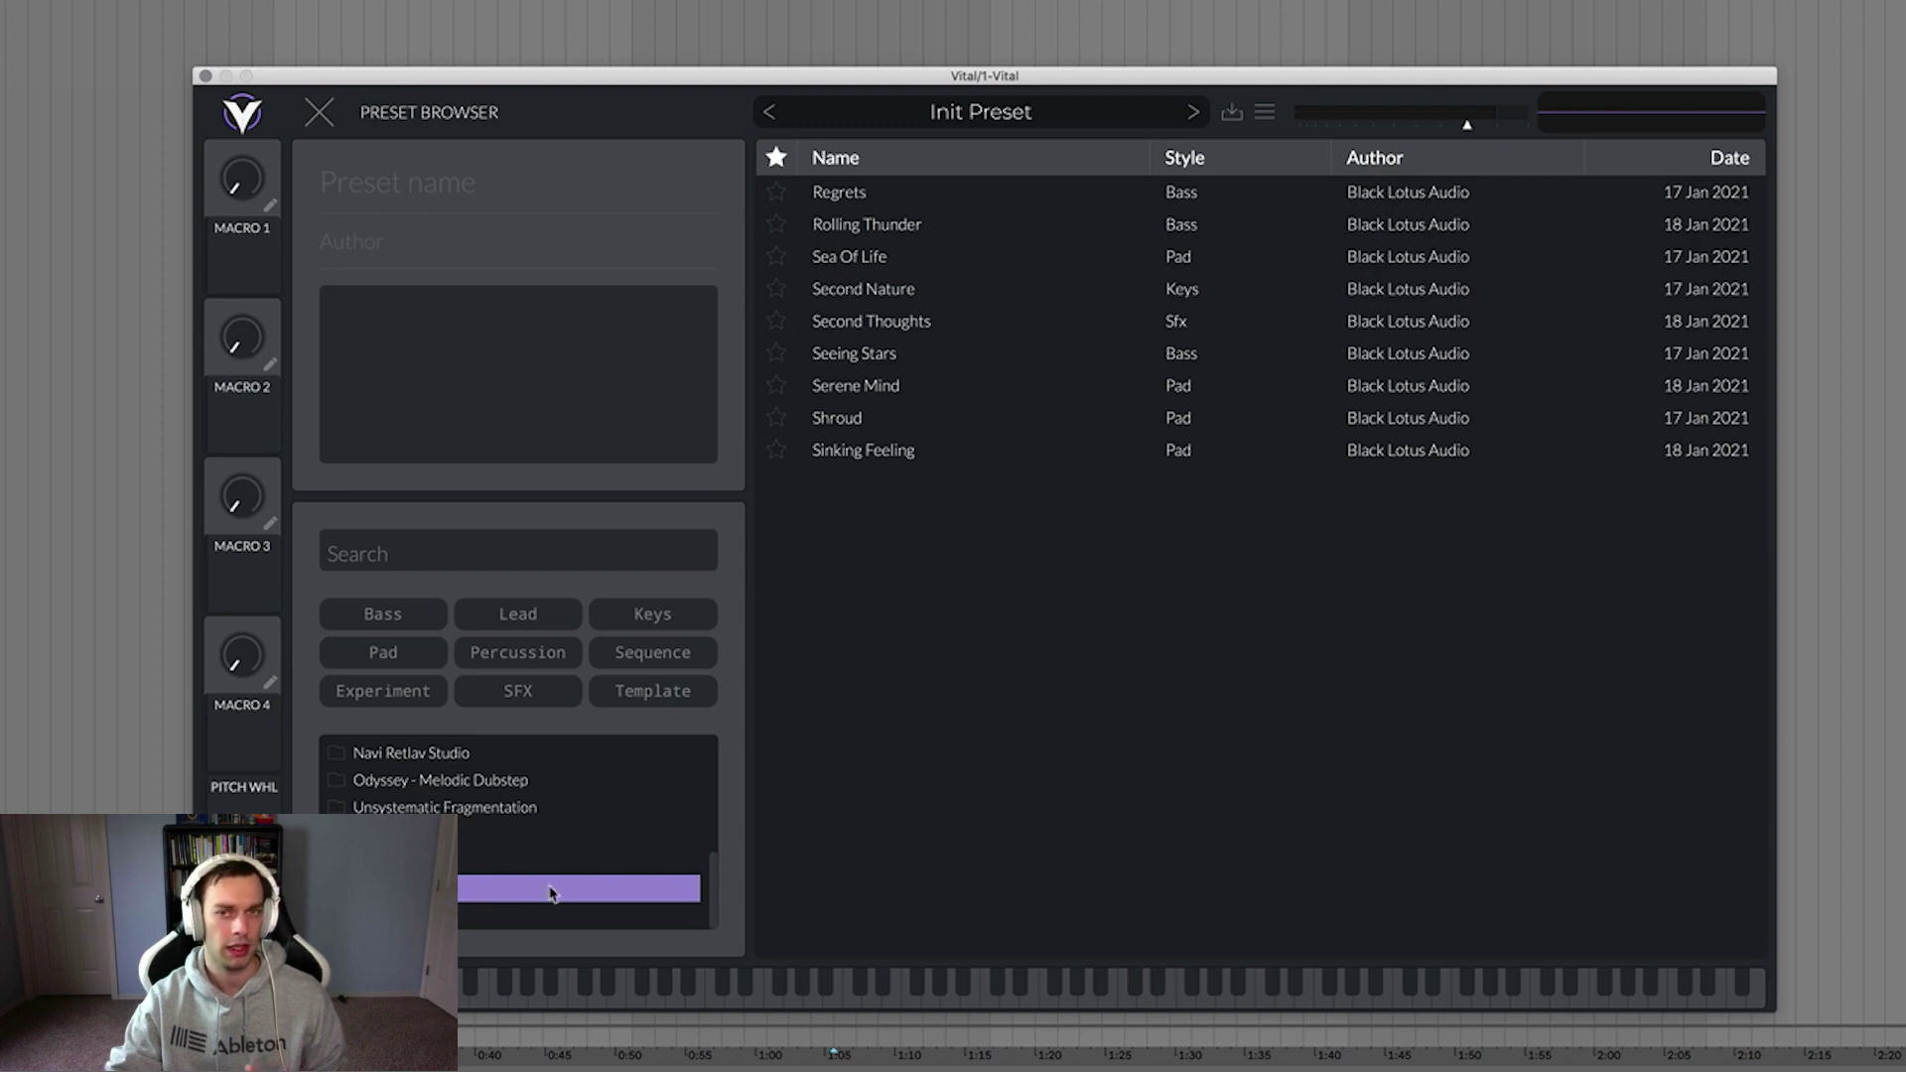
pyautogui.scroll(-1, 552, 894)
pyautogui.scroll(1, 552, 893)
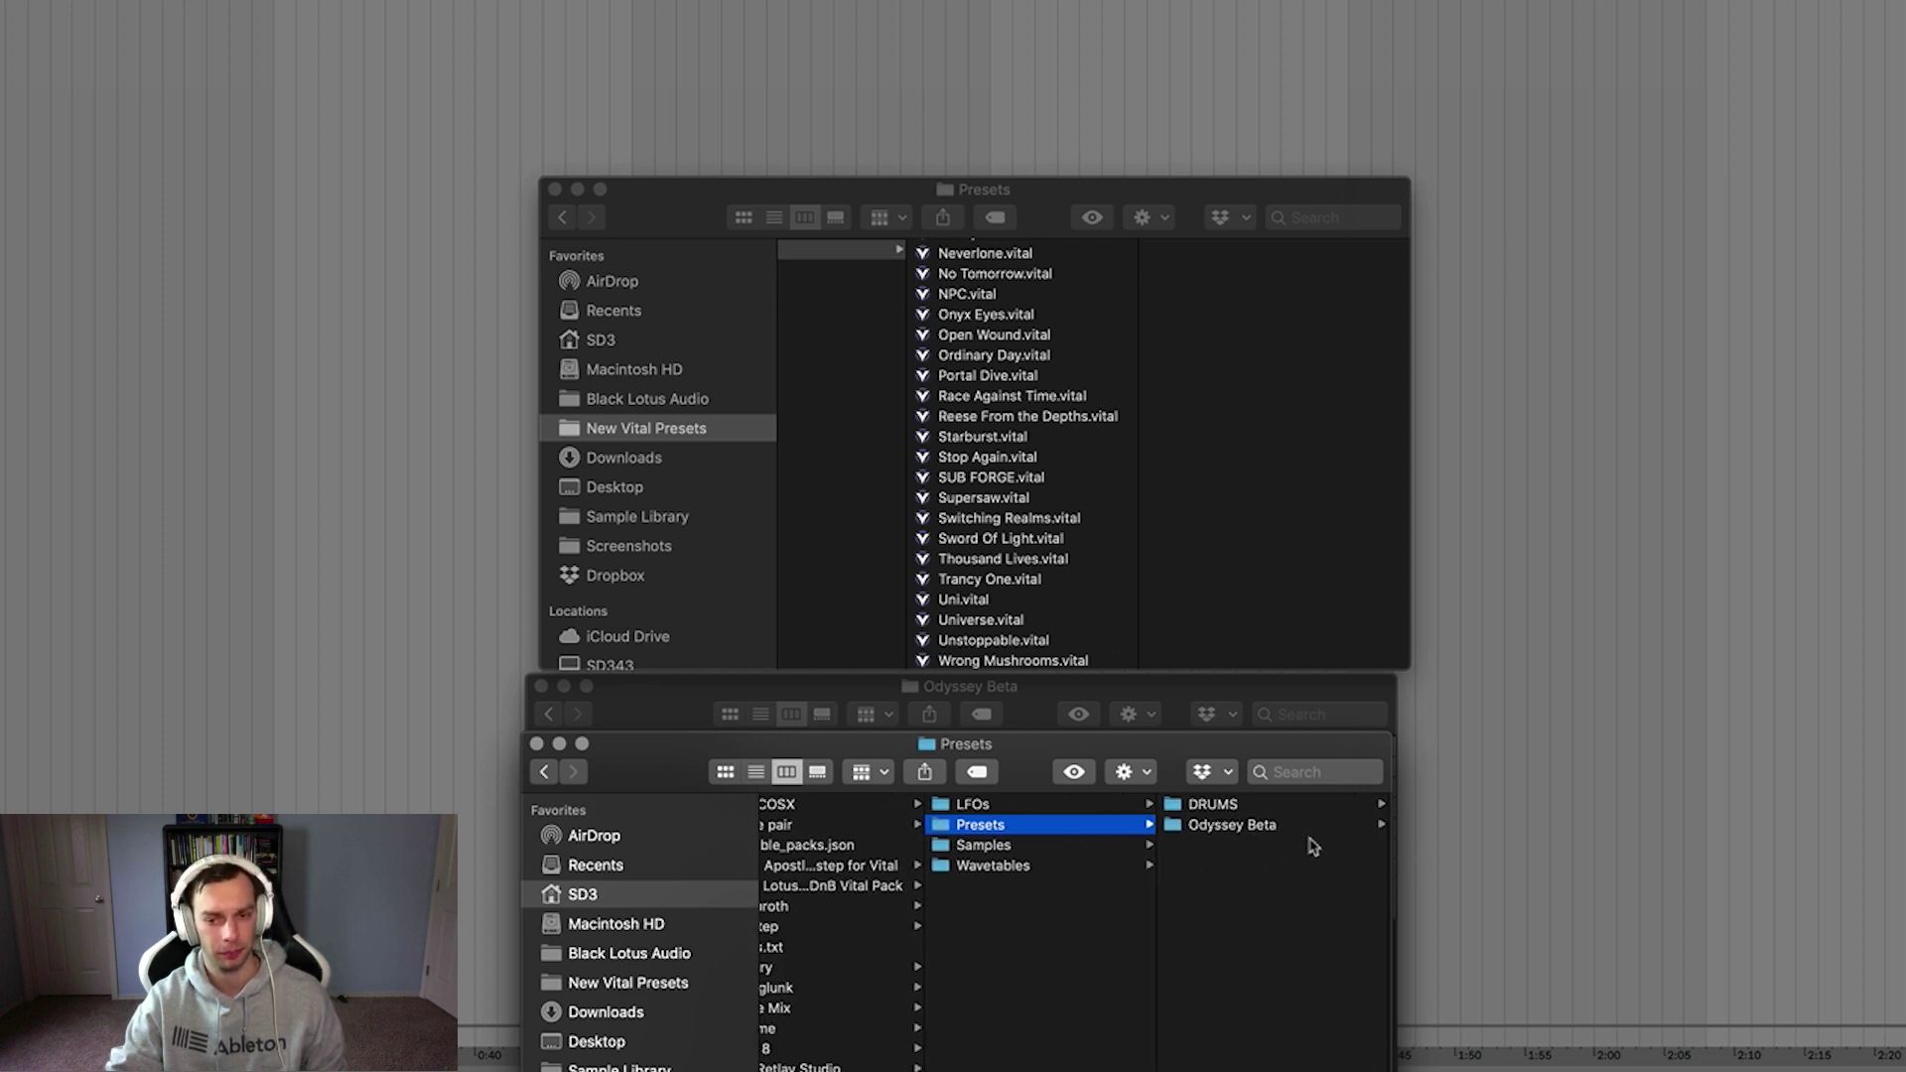
# Step: Scroll the Finder columns to look over the user Presets folder's subfolders
pyautogui.hscroll(1, 1308, 839)
pyautogui.hscroll(-1, 1309, 837)
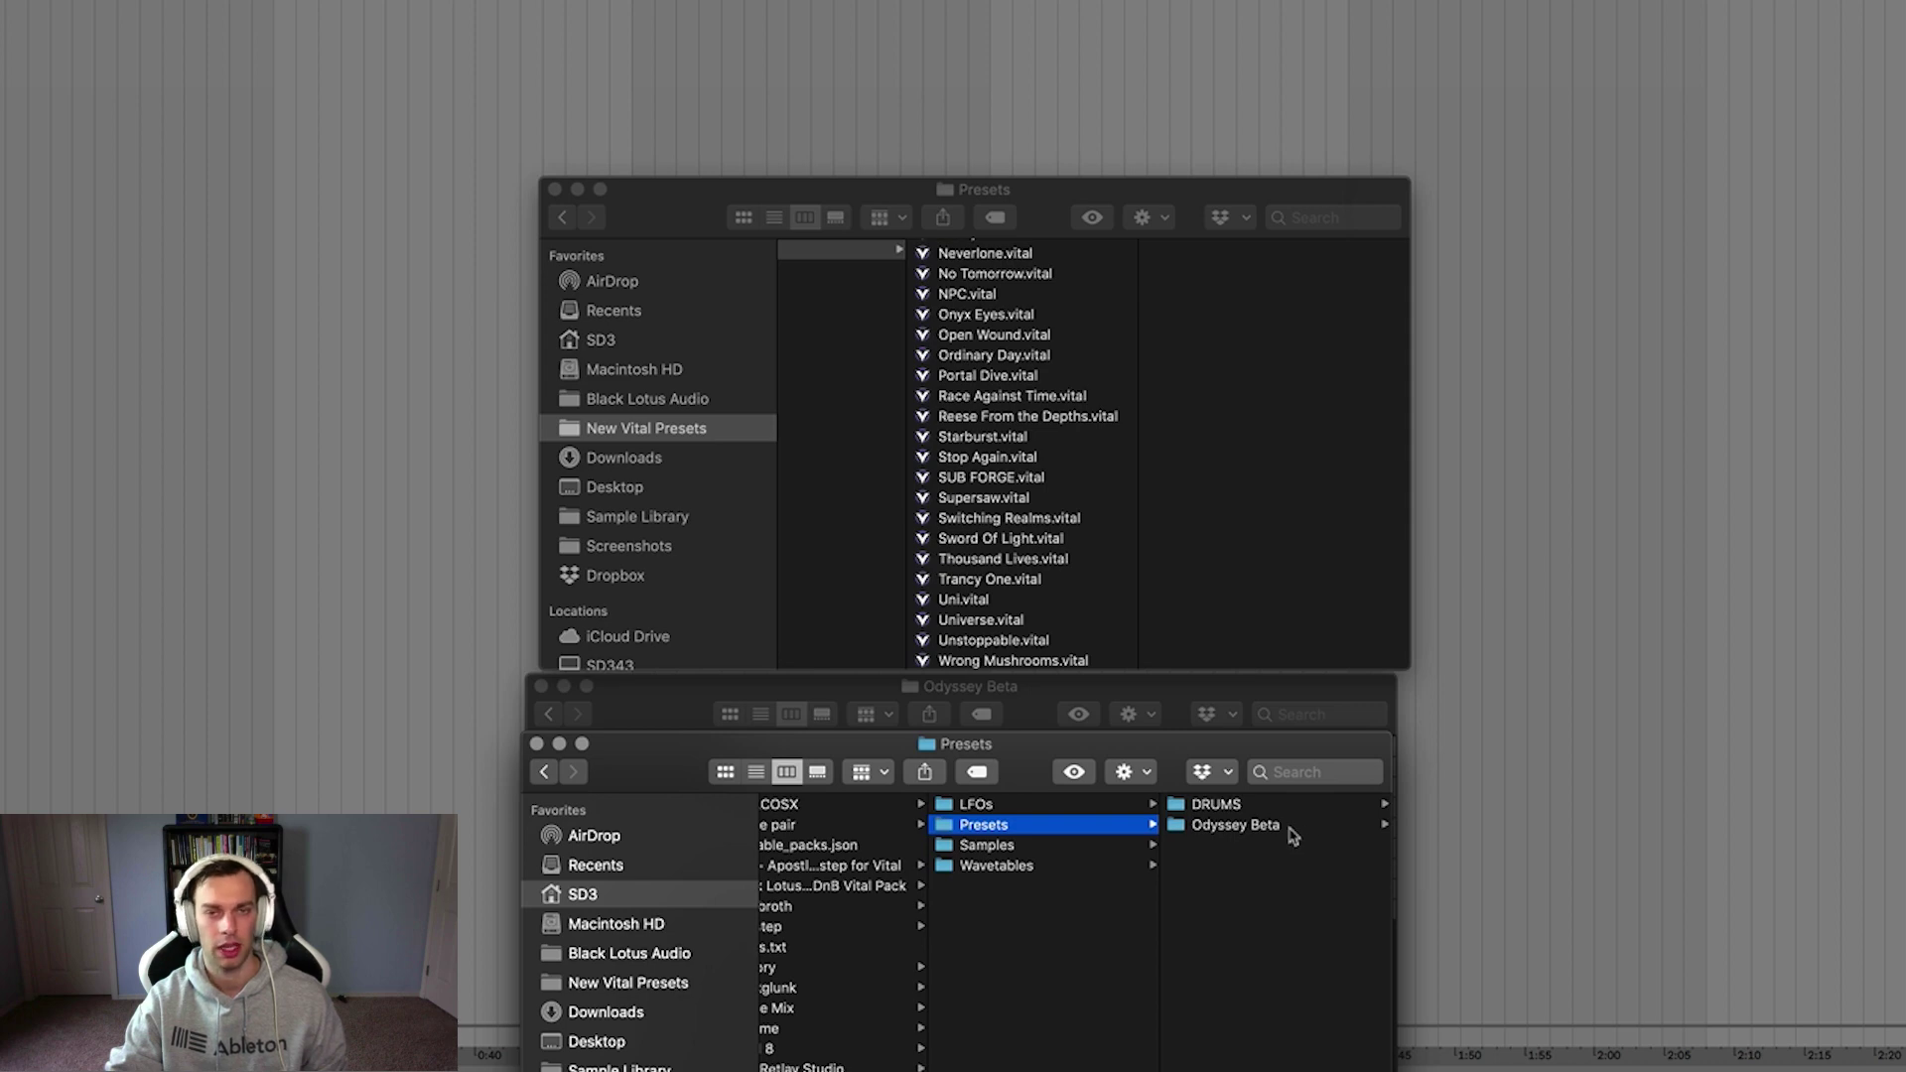